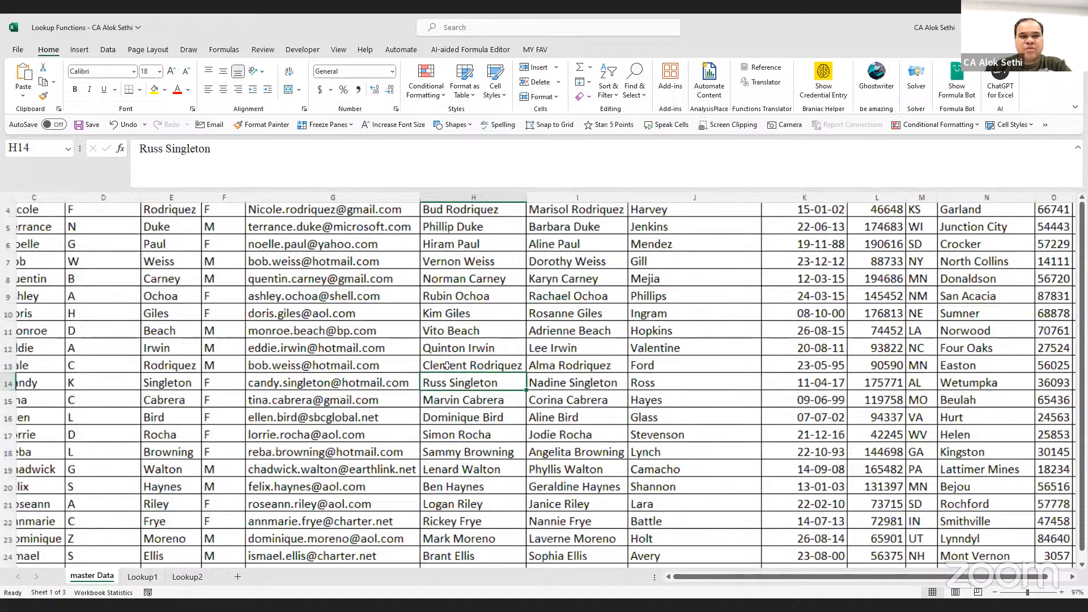
AutoFit column O on master Data so the zip codes display instead of #####
{"action": "scroll", "coordinate": [77, 215], "scroll_direction": "down", "scroll_amount": 2, "text": "ctrl"}
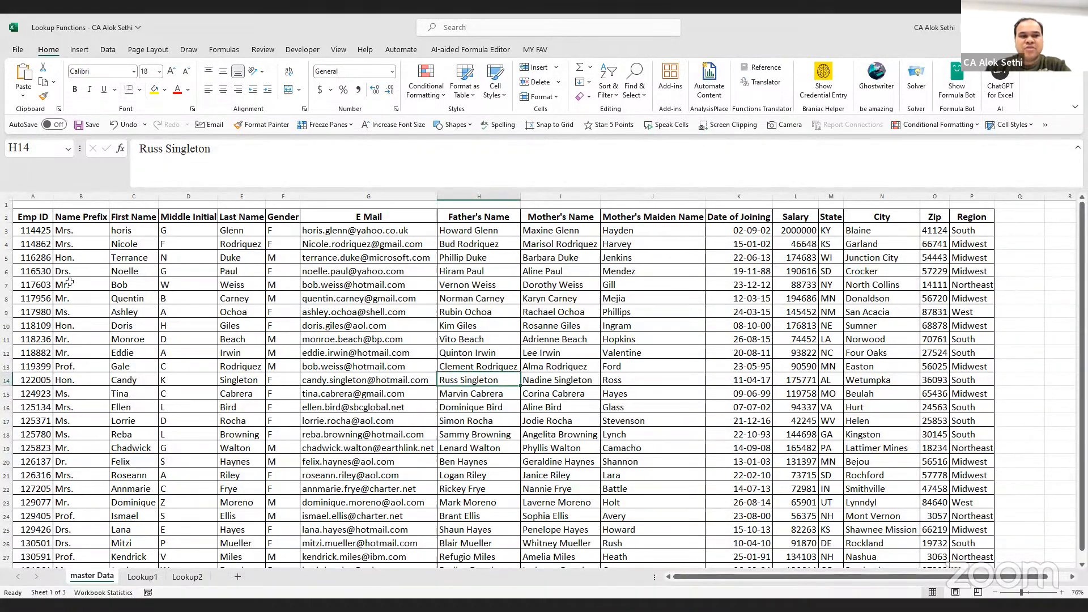
{"action": "left_click", "coordinate": [127, 229]}
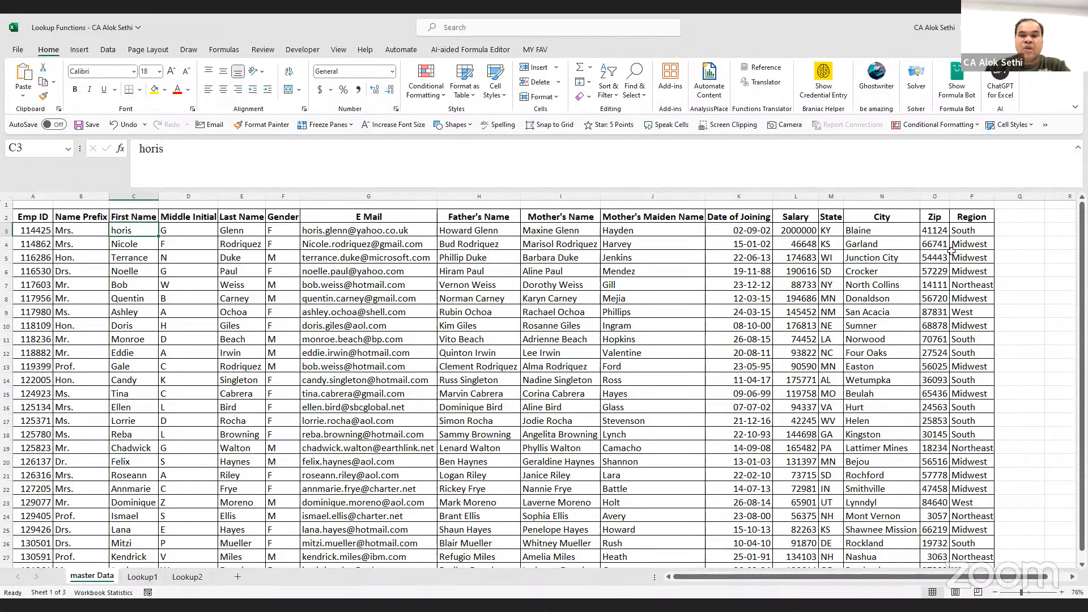
{"action": "scroll", "coordinate": [952, 251], "scroll_direction": "right", "scroll_amount": 1}
{"action": "scroll", "coordinate": [951, 251], "scroll_direction": "left", "scroll_amount": 1}
{"action": "scroll", "coordinate": [951, 251], "scroll_direction": "down", "scroll_amount": 3}
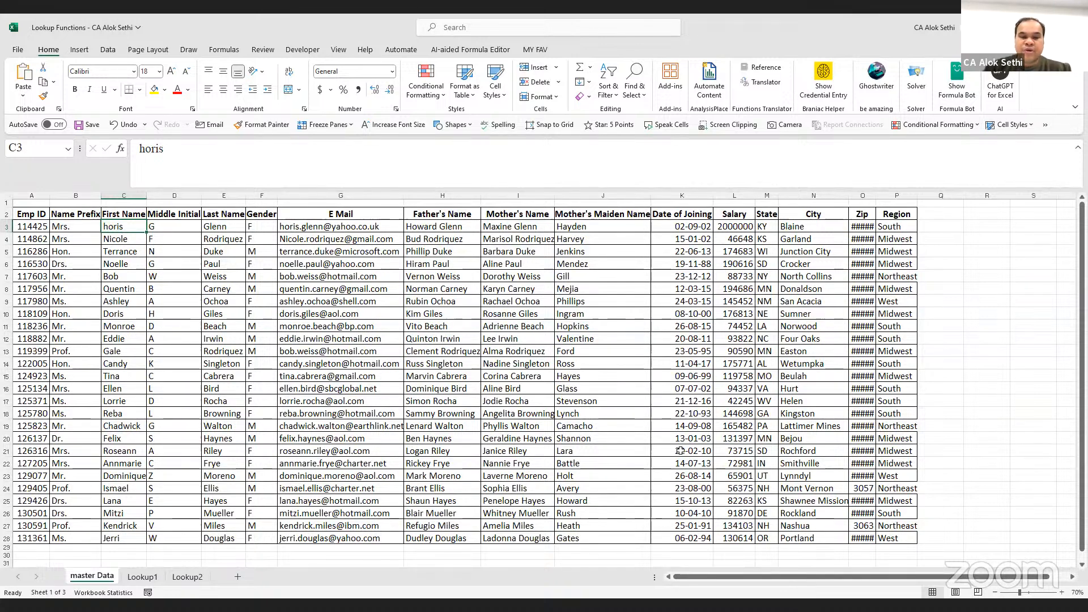
{"action": "key", "text": "alt+Tab"}
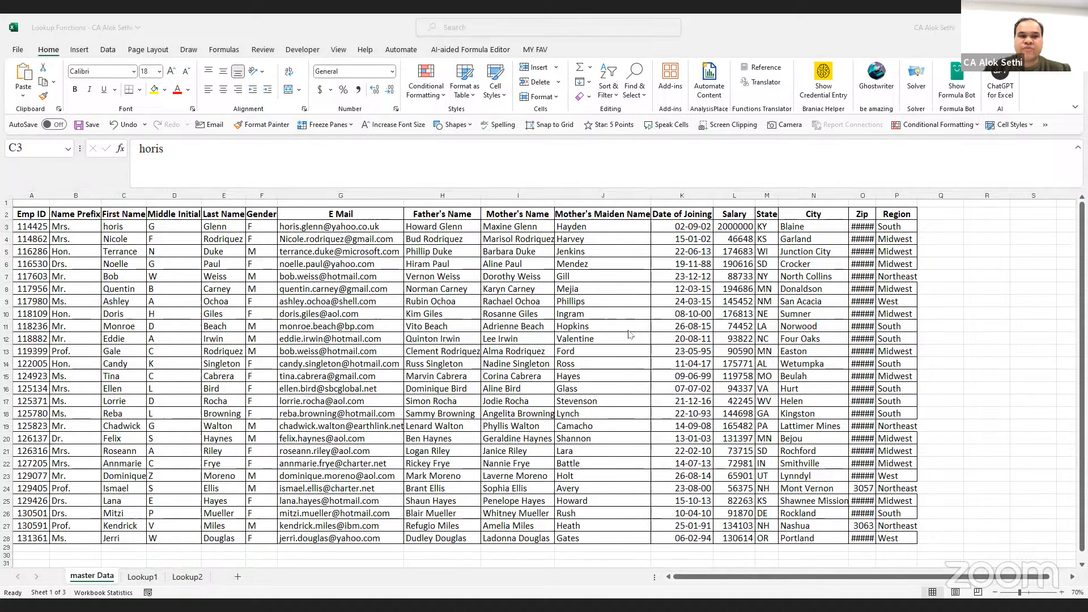
{"action": "left_click", "coordinate": [876, 196]}
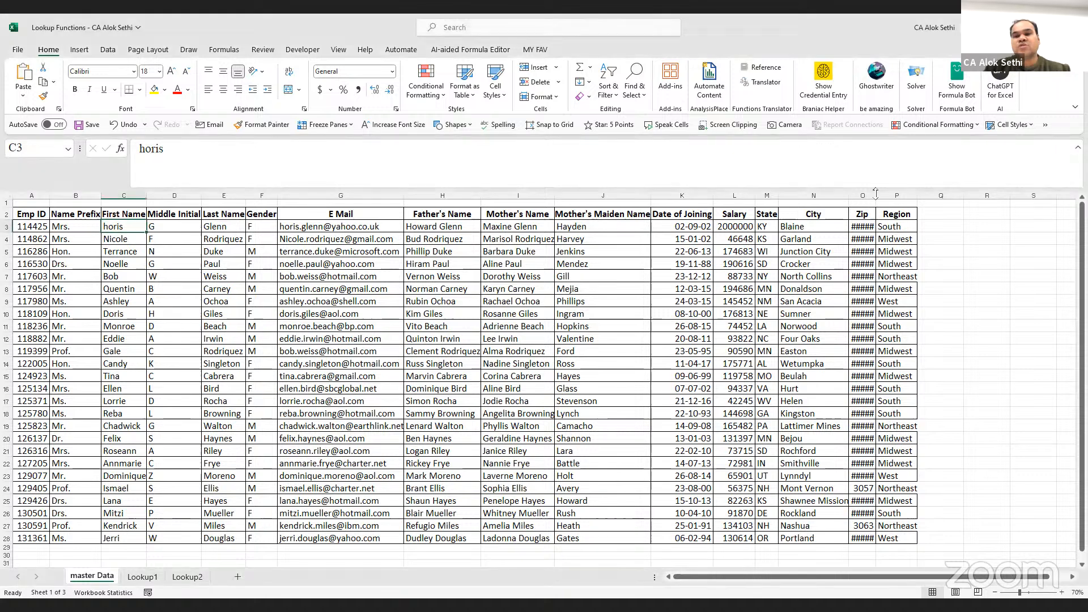
{"action": "double_click", "coordinate": [876, 195]}
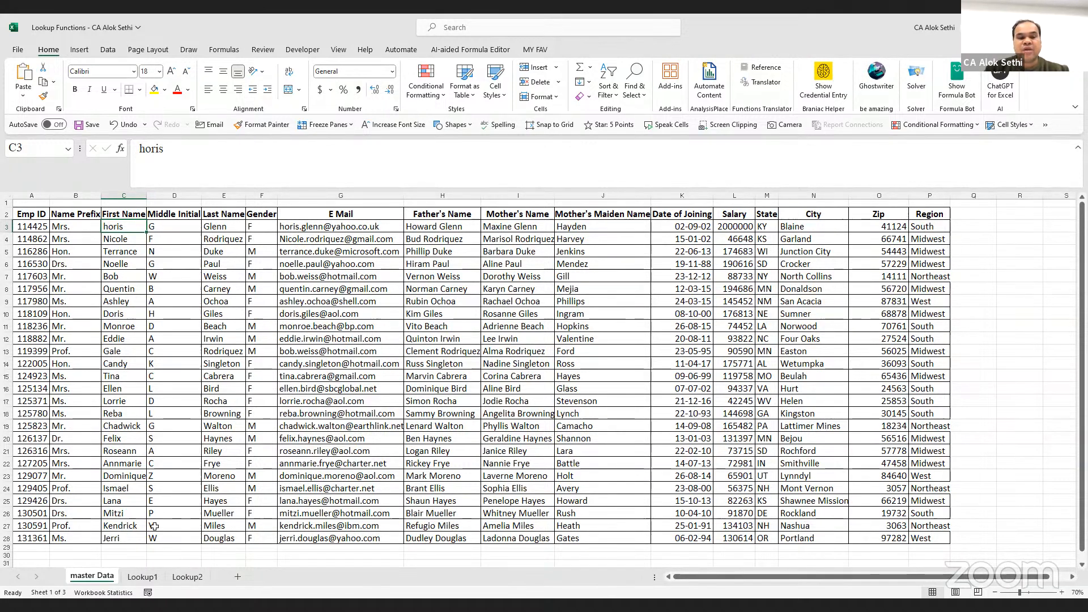
Review the Email, Salary and EmpID columns on the Lookup1 sheet
{"action": "left_click", "coordinate": [142, 577]}
{"action": "left_click", "coordinate": [211, 359]}
{"action": "scroll", "coordinate": [211, 361], "scroll_direction": "down", "scroll_amount": 2}
{"action": "scroll", "coordinate": [210, 362], "scroll_direction": "up", "scroll_amount": 2}
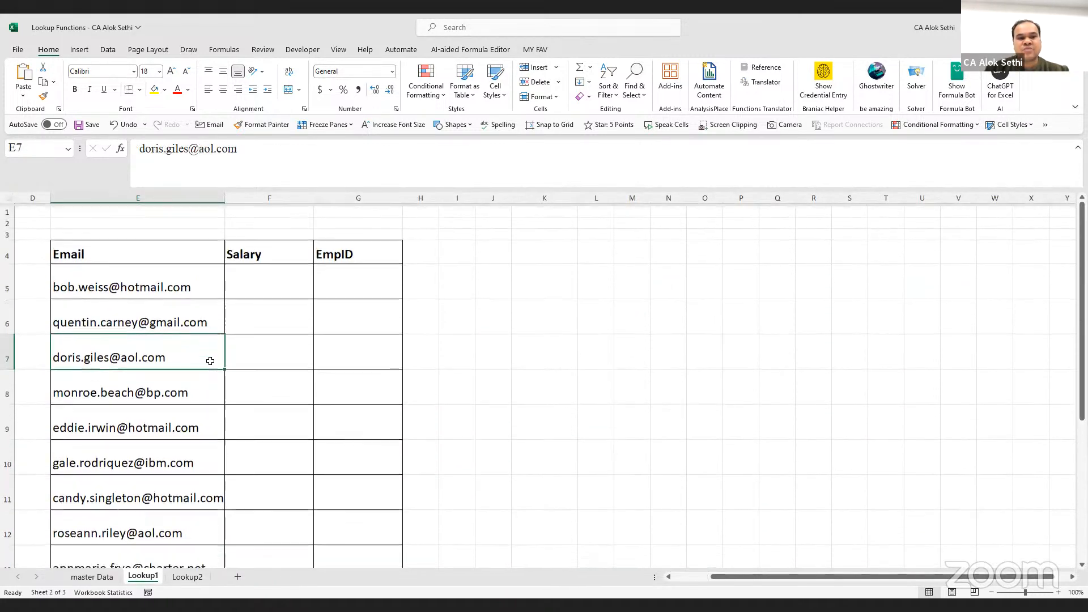
{"action": "left_click", "coordinate": [97, 245]}
{"action": "left_click", "coordinate": [232, 265]}
{"action": "left_click", "coordinate": [159, 251]}
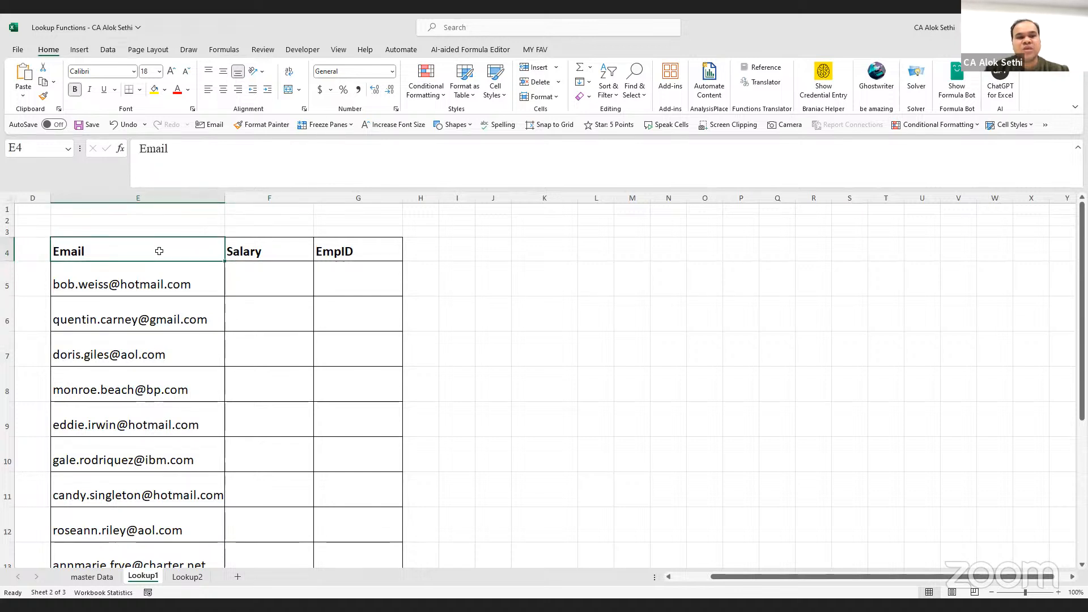
{"action": "left_click", "coordinate": [238, 239]}
{"action": "left_click", "coordinate": [330, 243]}
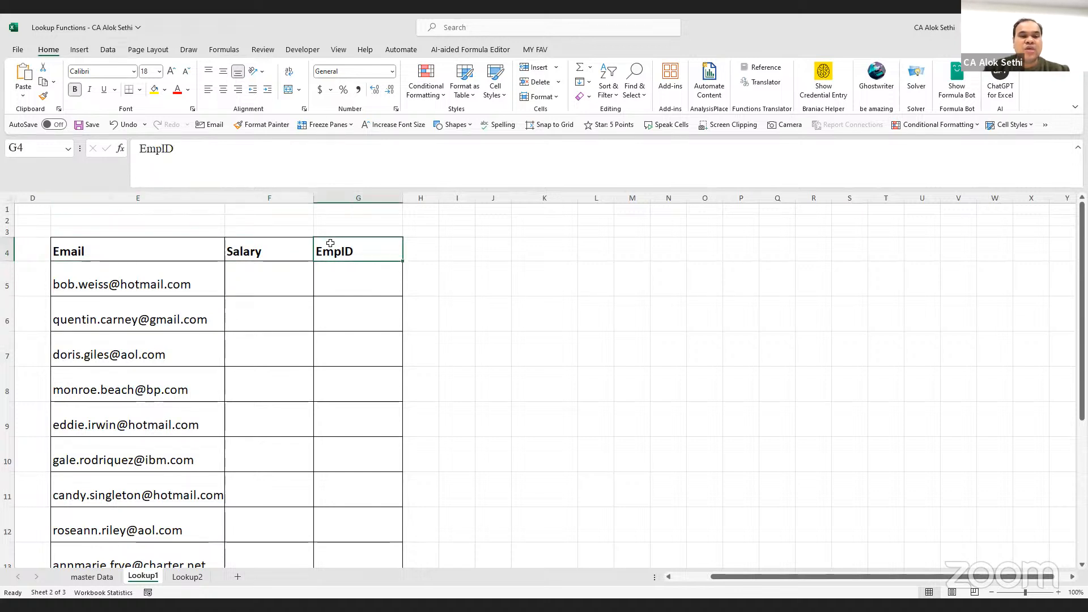
{"action": "left_click", "coordinate": [185, 253]}
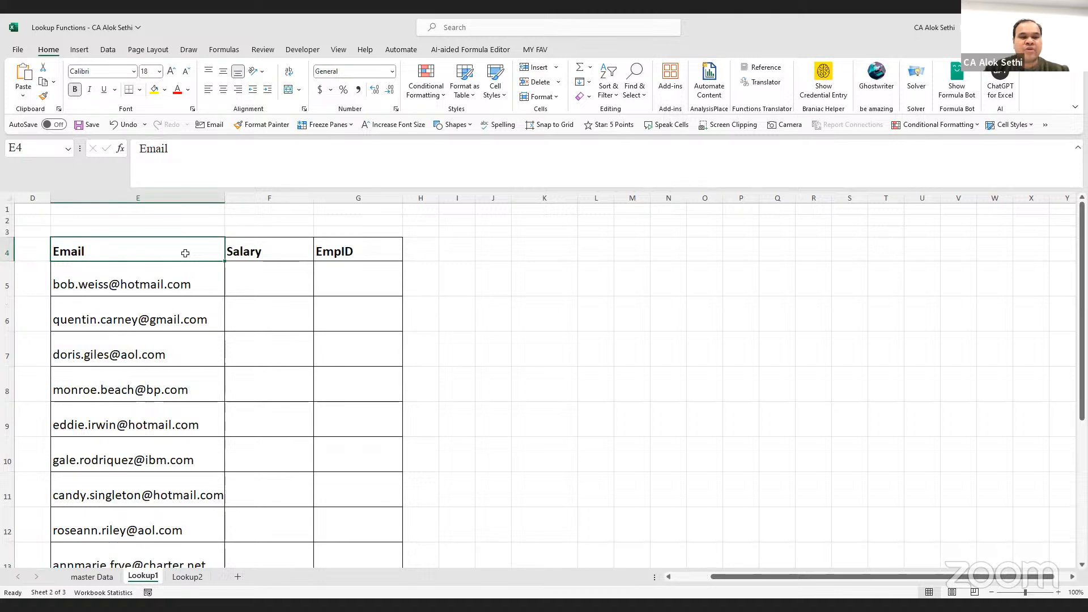
Inspect Lookup2's Emp ID, First Name, Middle Initial and Last Name columns
{"action": "left_click", "coordinate": [190, 577]}
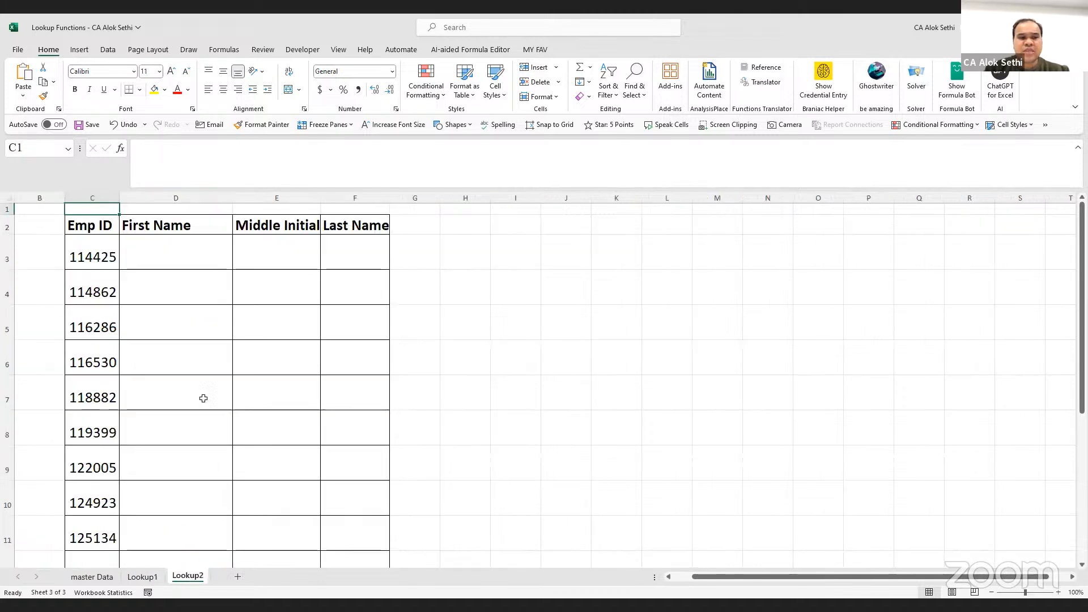
{"action": "left_click_drag", "start_coordinate": [104, 219], "coordinate": [100, 362]}
{"action": "left_click", "coordinate": [159, 254]}
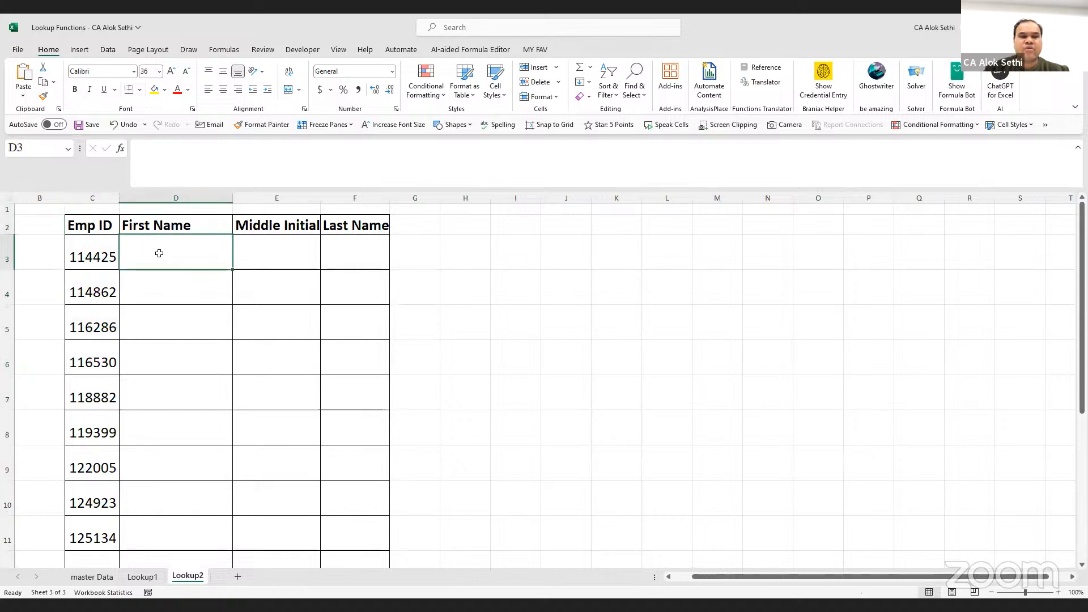
{"action": "left_click", "coordinate": [258, 249]}
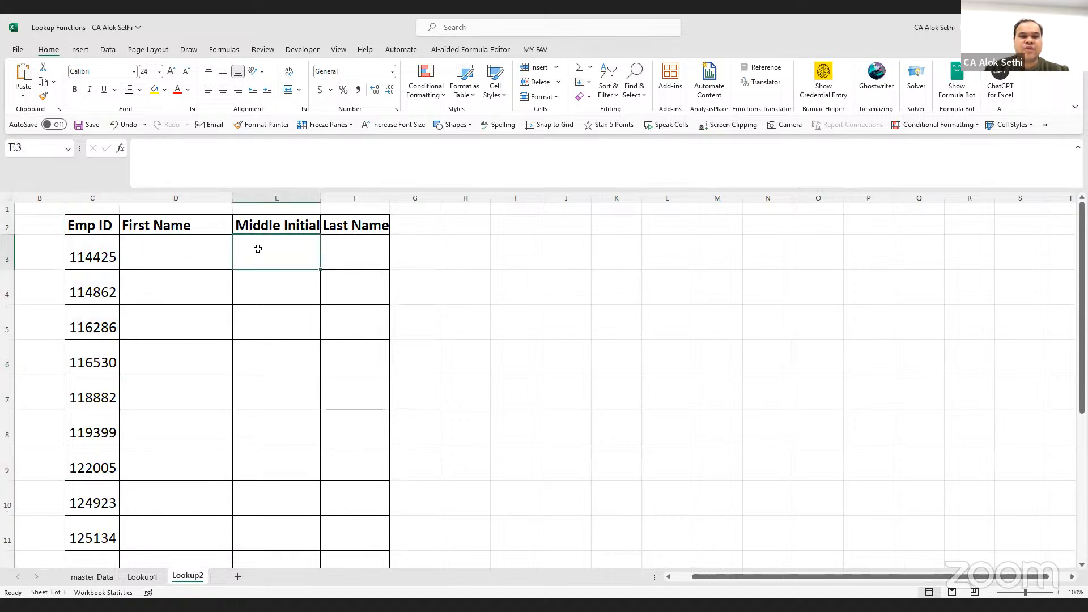
{"action": "left_click", "coordinate": [322, 249]}
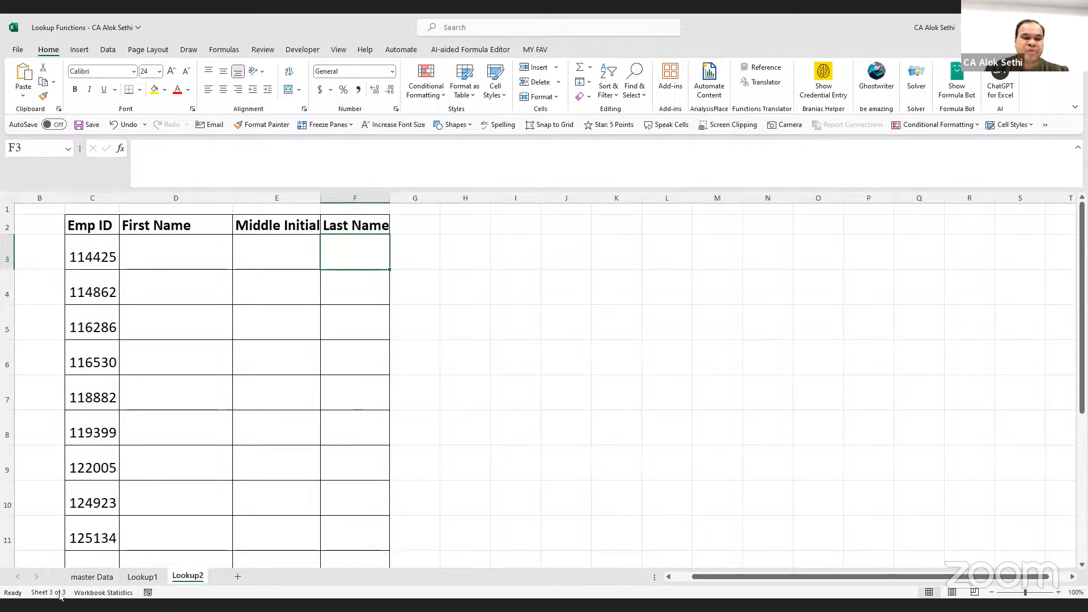
{"action": "left_click", "coordinate": [92, 576]}
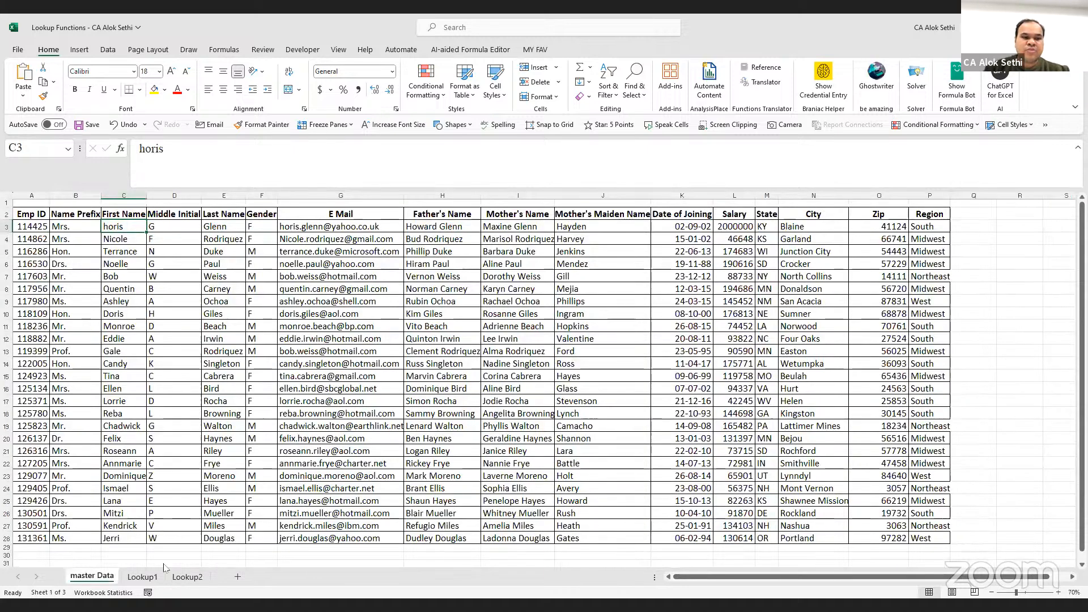
{"action": "left_click", "coordinate": [185, 578]}
{"action": "left_click_drag", "start_coordinate": [237, 441], "coordinate": [240, 456]}
Compare master Data's Middle Initial entries with Lookup2, ending on the Lookup2 sheet
{"action": "left_click", "coordinate": [101, 573]}
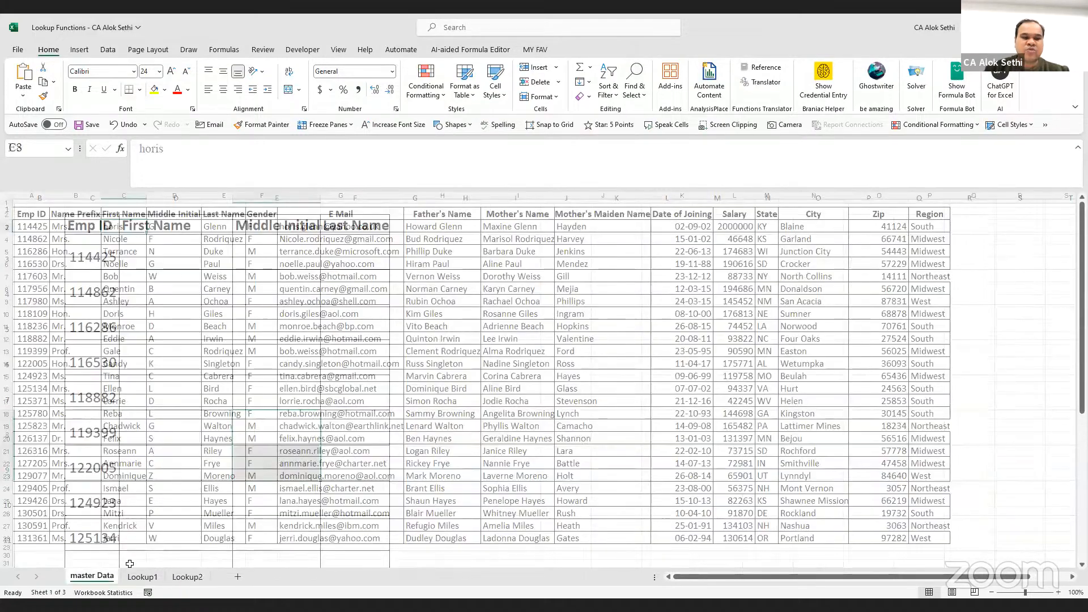
{"action": "left_click", "coordinate": [137, 579]}
{"action": "left_click", "coordinate": [98, 581]}
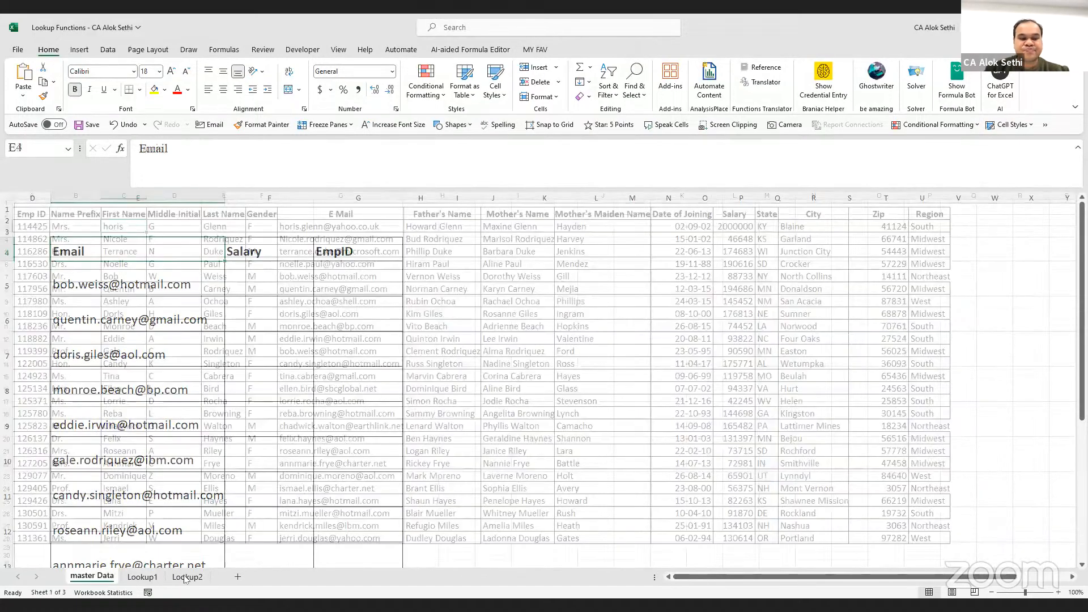
{"action": "left_click", "coordinate": [184, 578]}
{"action": "left_click", "coordinate": [102, 578]}
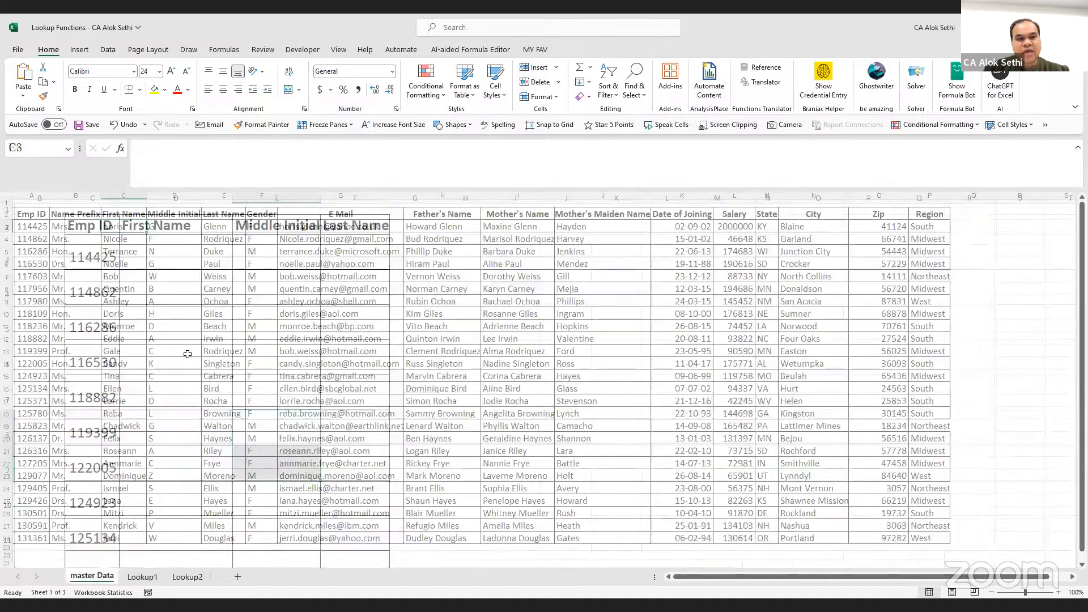
{"action": "left_click", "coordinate": [187, 353]}
{"action": "scroll", "coordinate": [188, 354], "scroll_direction": "up", "scroll_amount": 2}
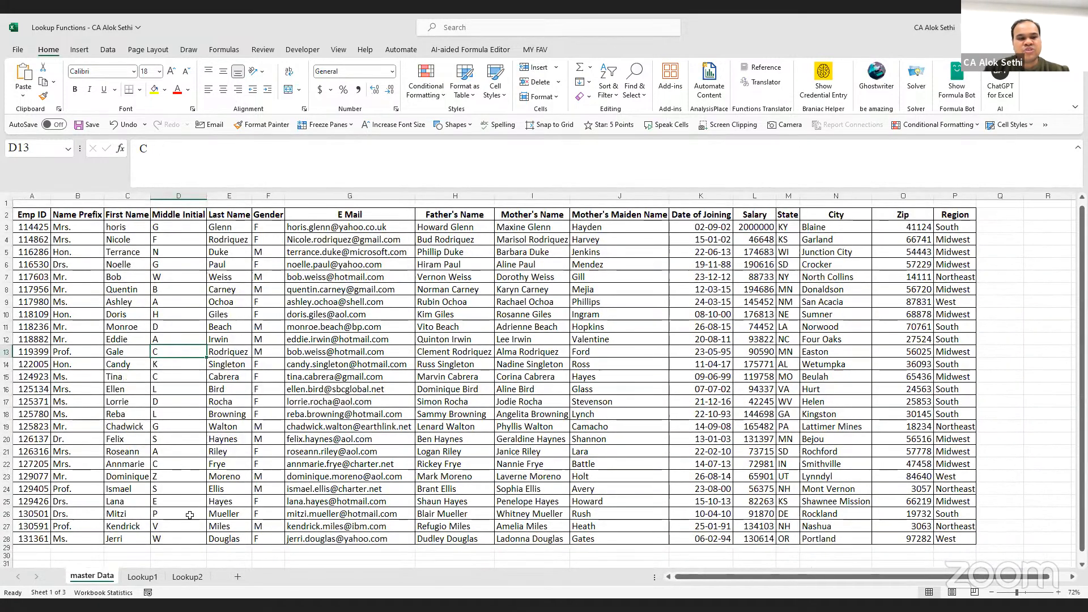
{"action": "left_click", "coordinate": [187, 576]}
{"action": "scroll", "coordinate": [180, 408], "scroll_direction": "down", "scroll_amount": 1}
{"action": "scroll", "coordinate": [180, 407], "scroll_direction": "up", "scroll_amount": 2}
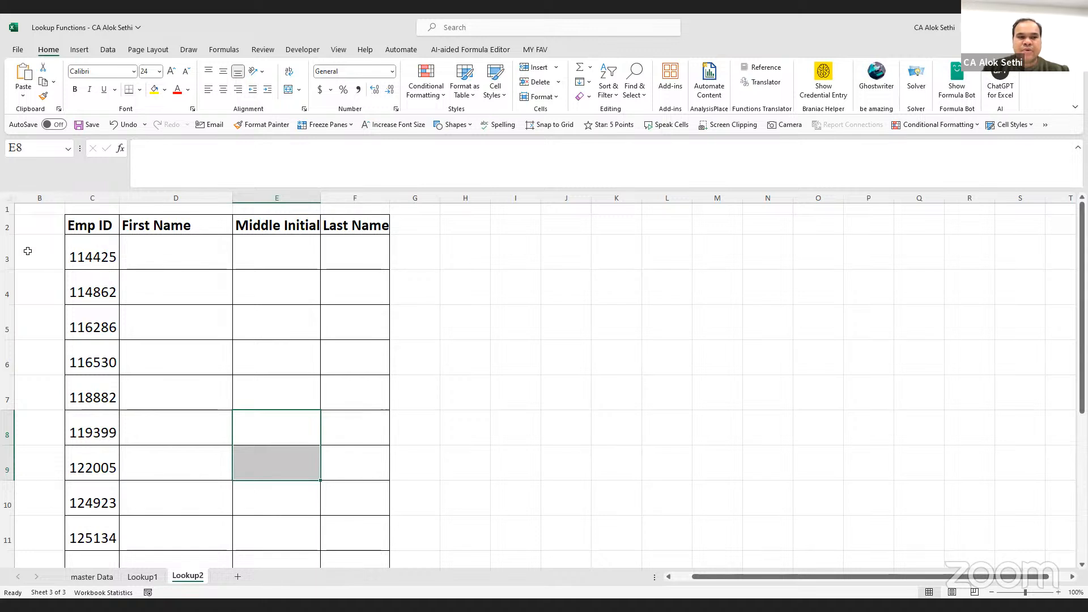
Freeze panes at C3 on Lookup2, keeping rows 1–2 and columns A–B fixed
{"action": "left_click", "coordinate": [89, 248]}
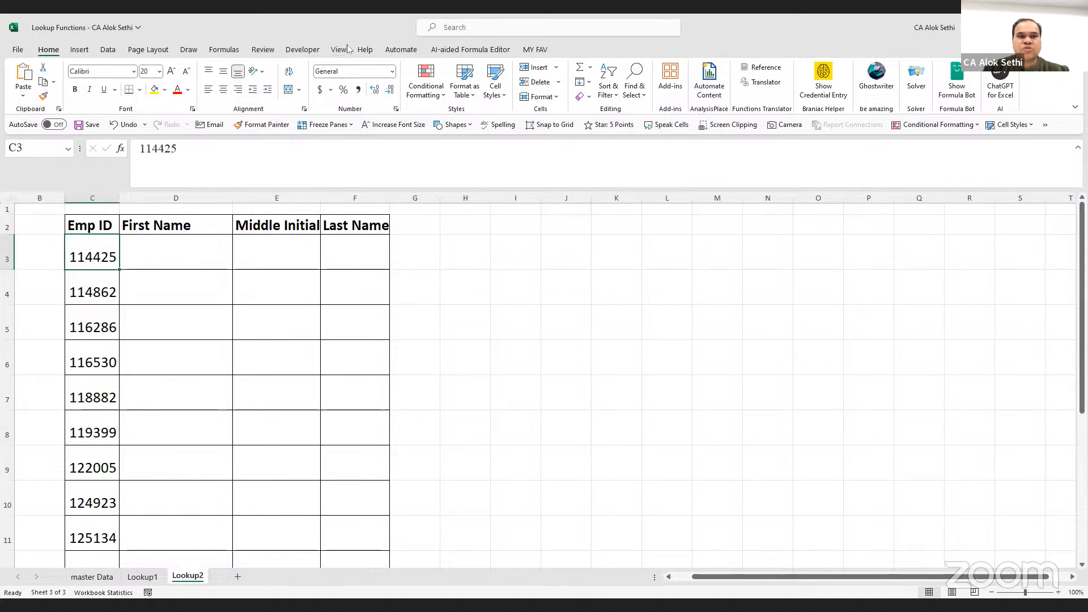
{"action": "left_click", "coordinate": [340, 49]}
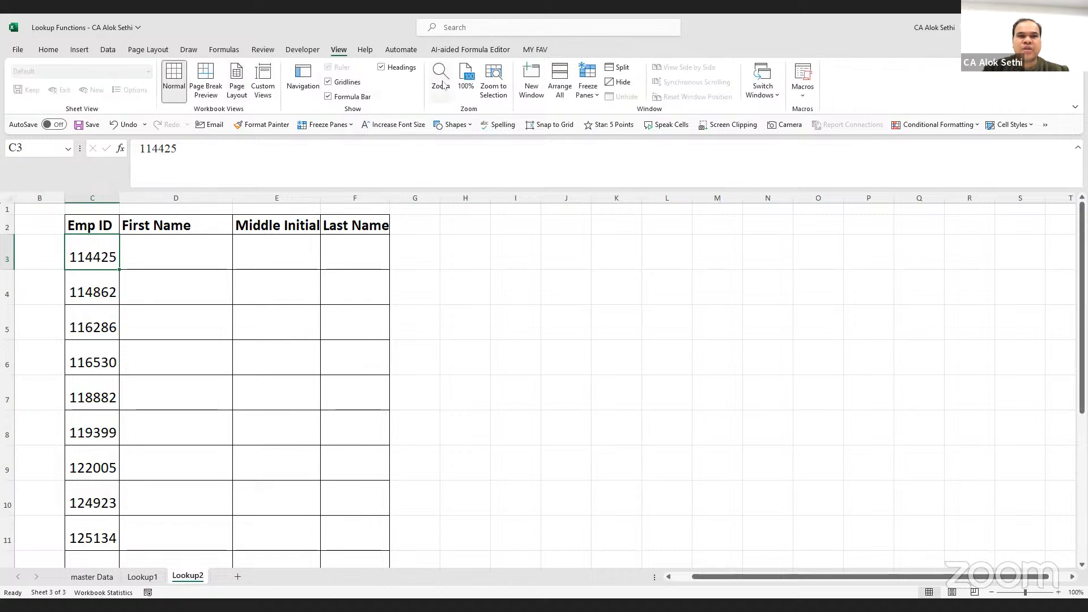
{"action": "left_click", "coordinate": [583, 92]}
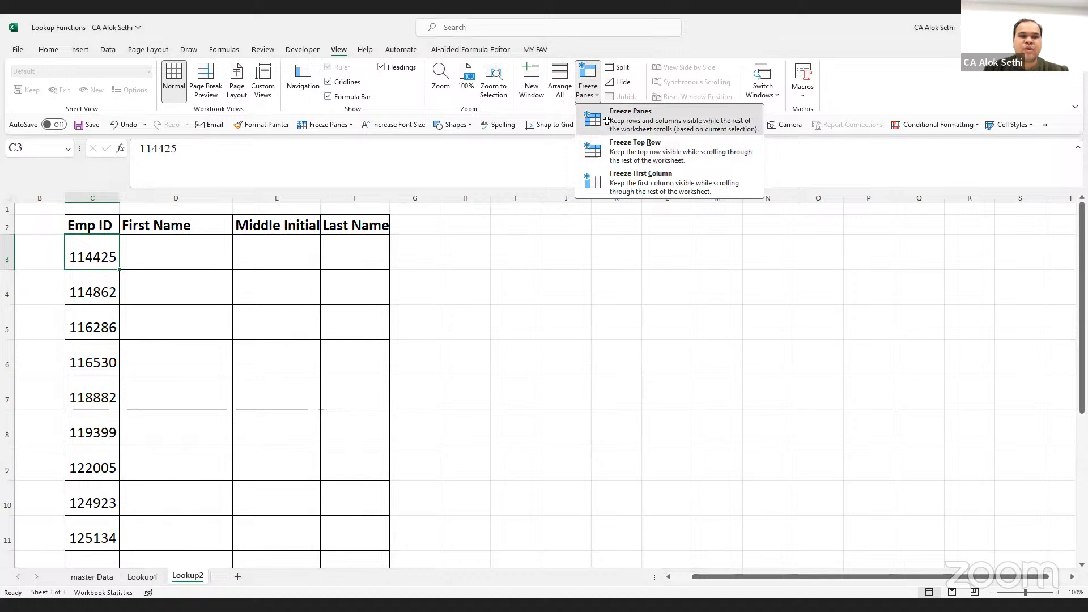
{"action": "left_click", "coordinate": [607, 120]}
{"action": "left_click", "coordinate": [174, 253]}
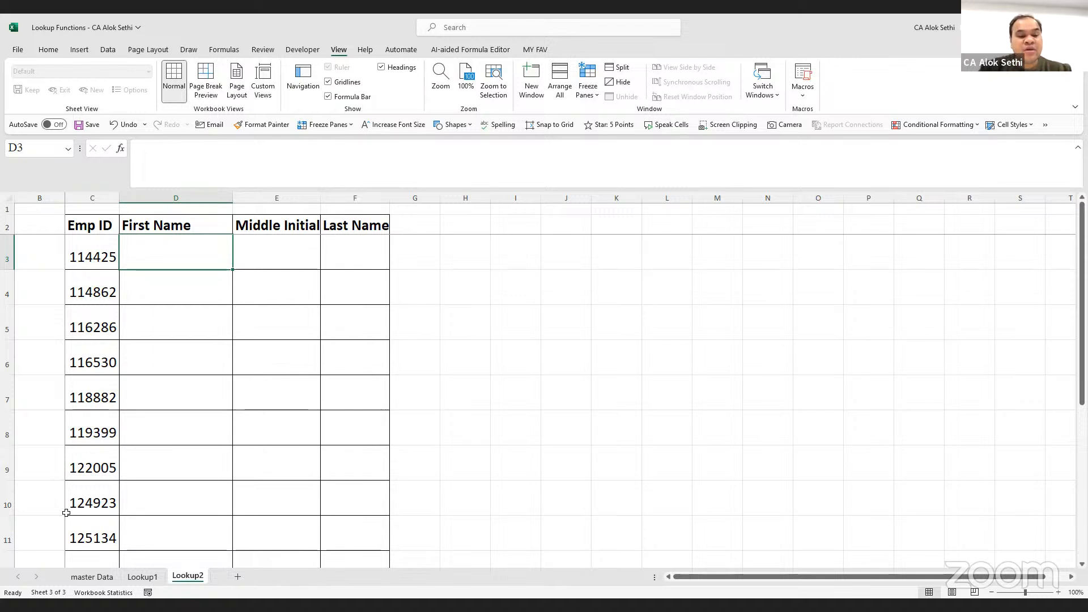
{"action": "left_click", "coordinate": [100, 577]}
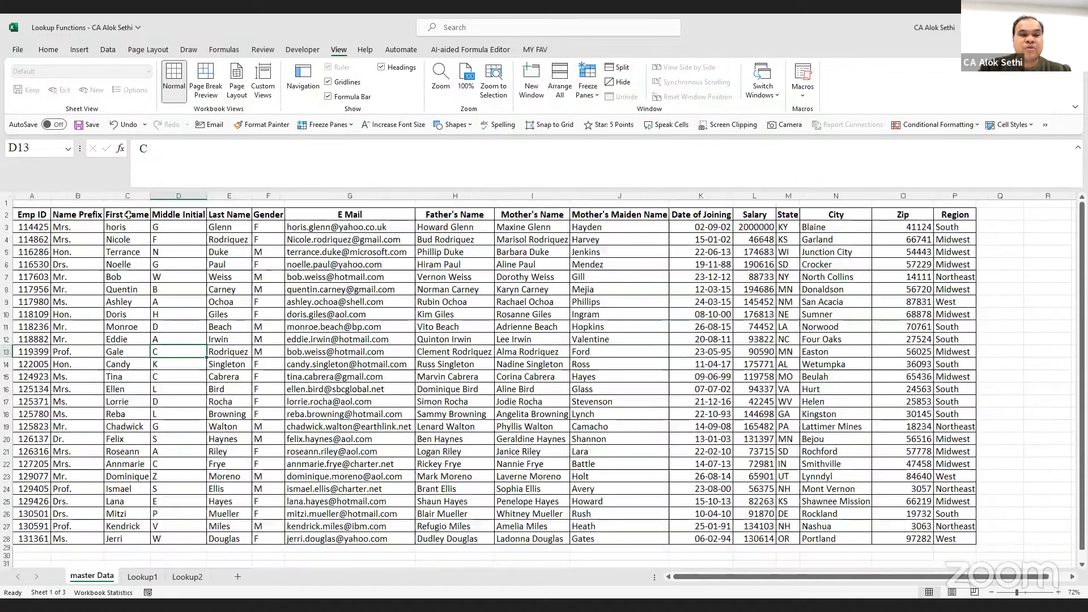
{"action": "left_click_drag", "start_coordinate": [125, 214], "coordinate": [128, 428]}
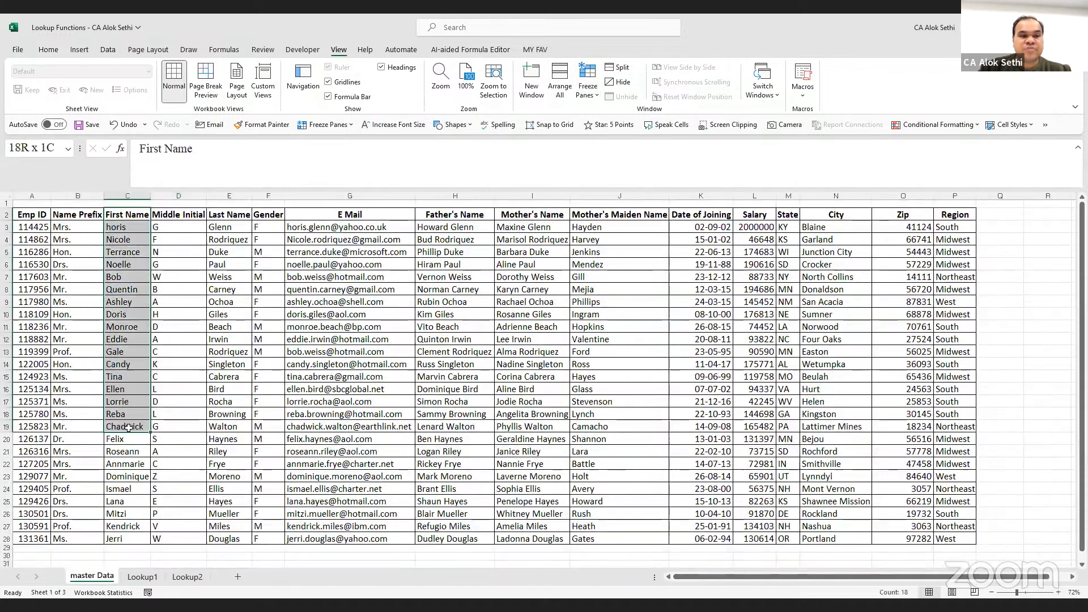
{"action": "mouse_move", "coordinate": [132, 531]}
{"action": "left_mouse_down"}
{"action": "mouse_move", "coordinate": [128, 222]}
{"action": "mouse_move", "coordinate": [130, 512]}
{"action": "left_mouse_up"}
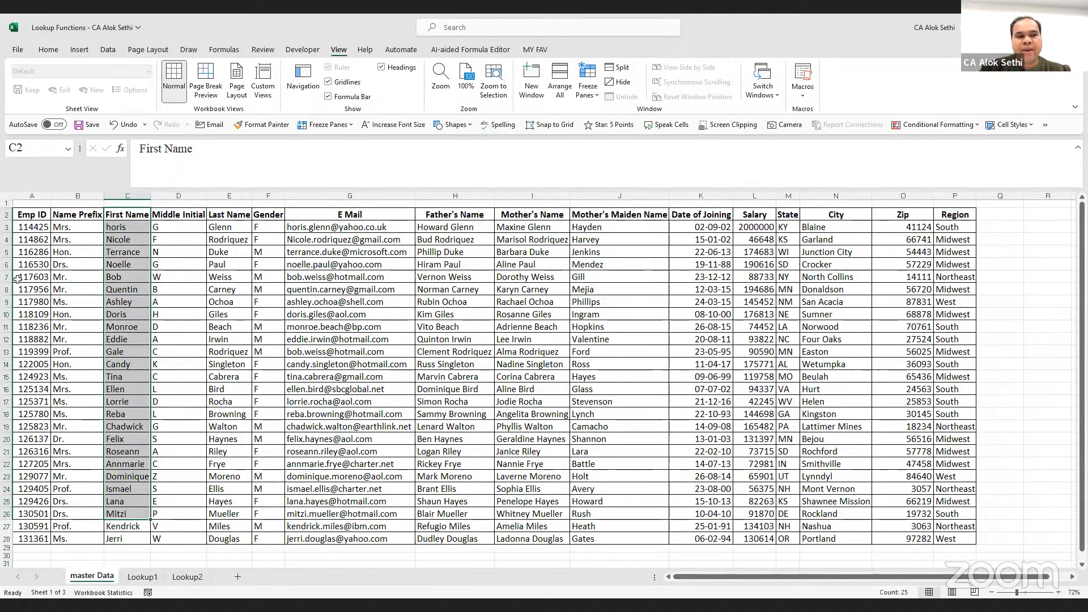
{"action": "left_click_drag", "start_coordinate": [19, 227], "coordinate": [34, 427]}
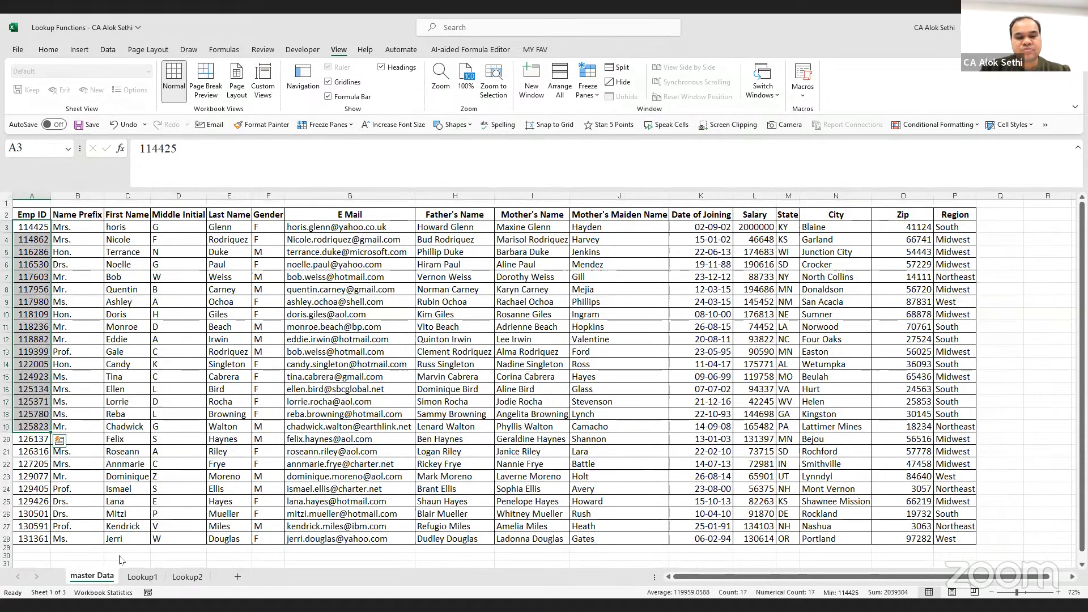
{"action": "left_click", "coordinate": [187, 576]}
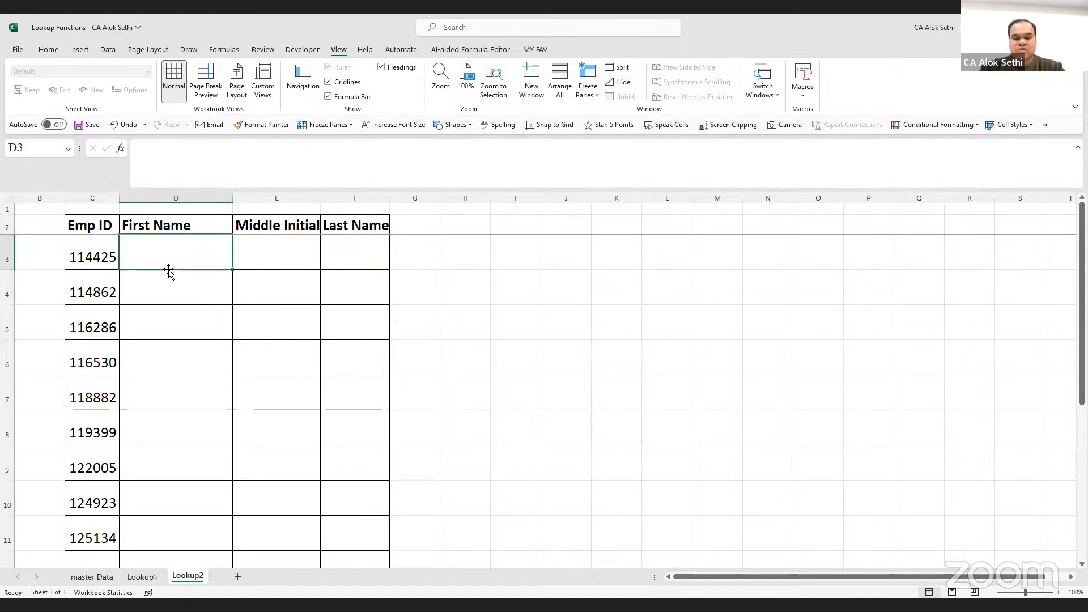
Discard a mistaken entry, then enter =lookup(C3, in D3
{"action": "type", "text": "=lookup"}
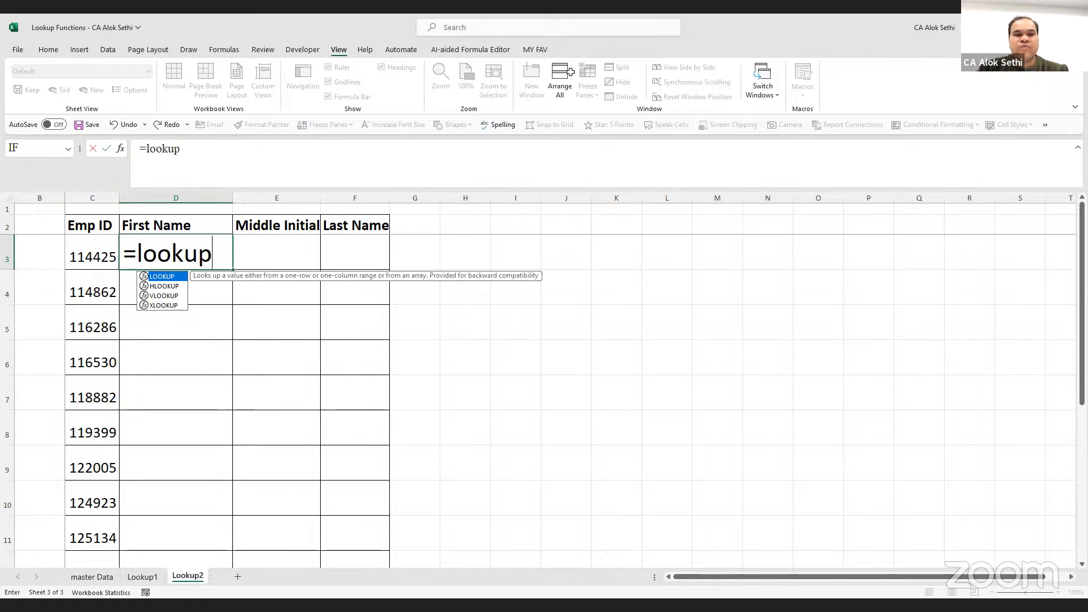
{"action": "left_click", "coordinate": [322, 219]}
{"action": "type", "text": "("}
{"action": "key", "text": "Escape"}
{"action": "type", "text": "-"}
{"action": "key", "text": "BackSpace"}
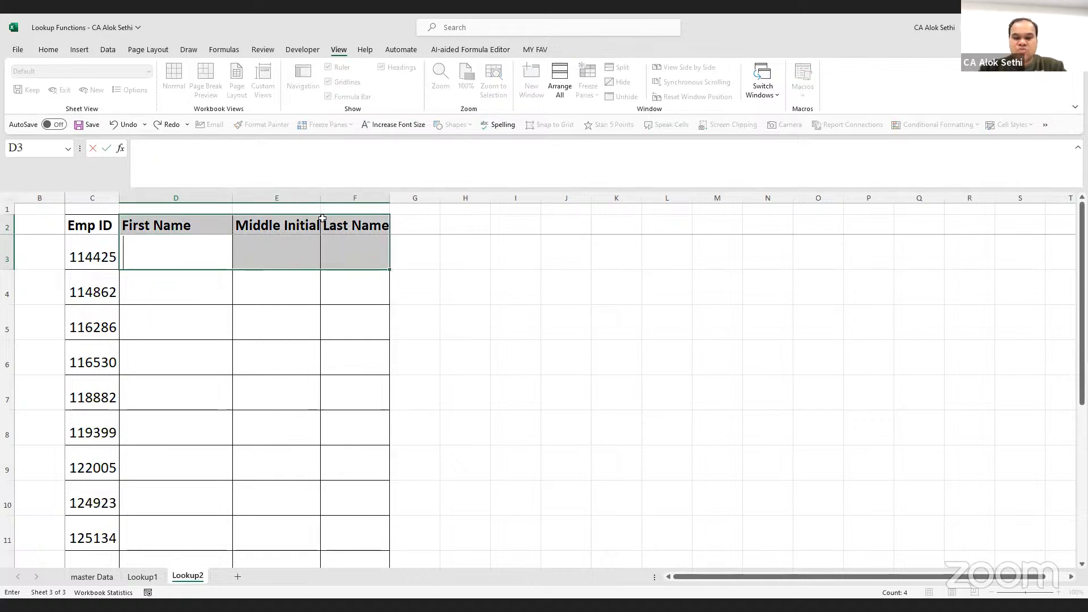
{"action": "type", "text": "="}
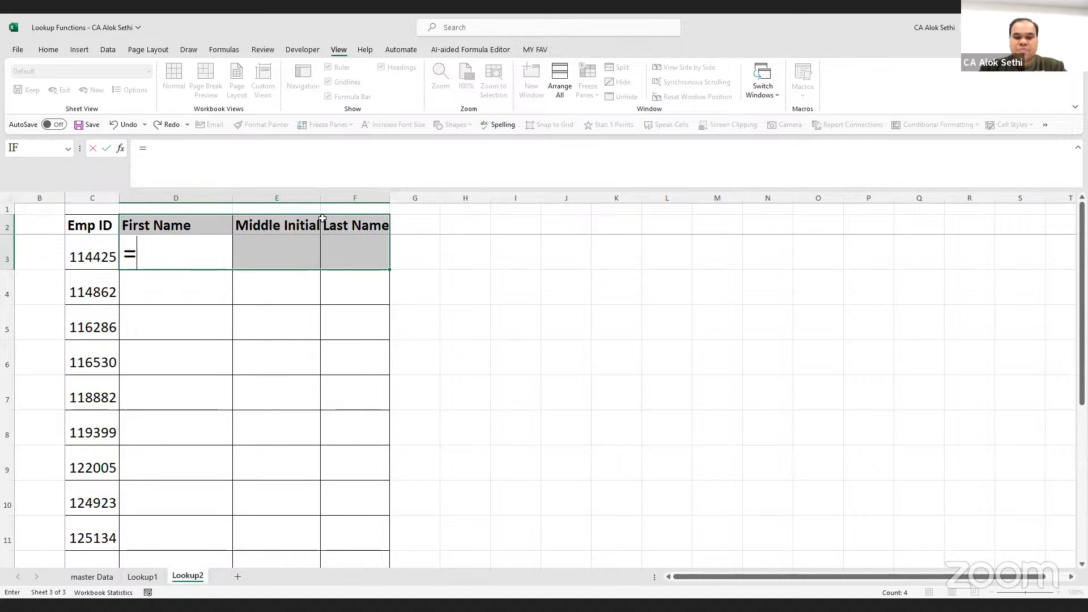
{"action": "type", "text": "lookup"}
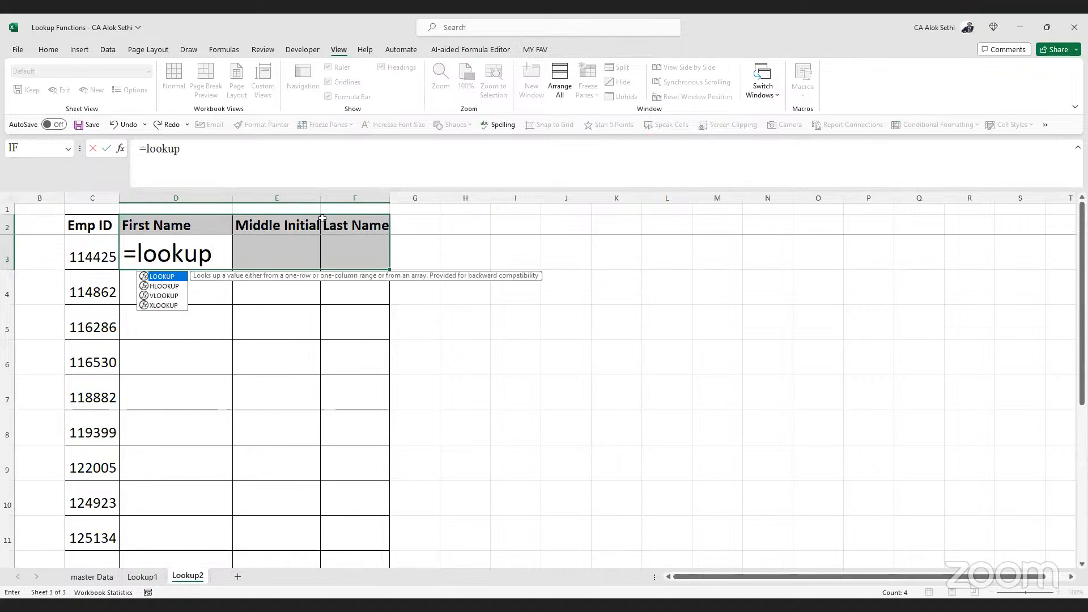
{"action": "type", "text": "("}
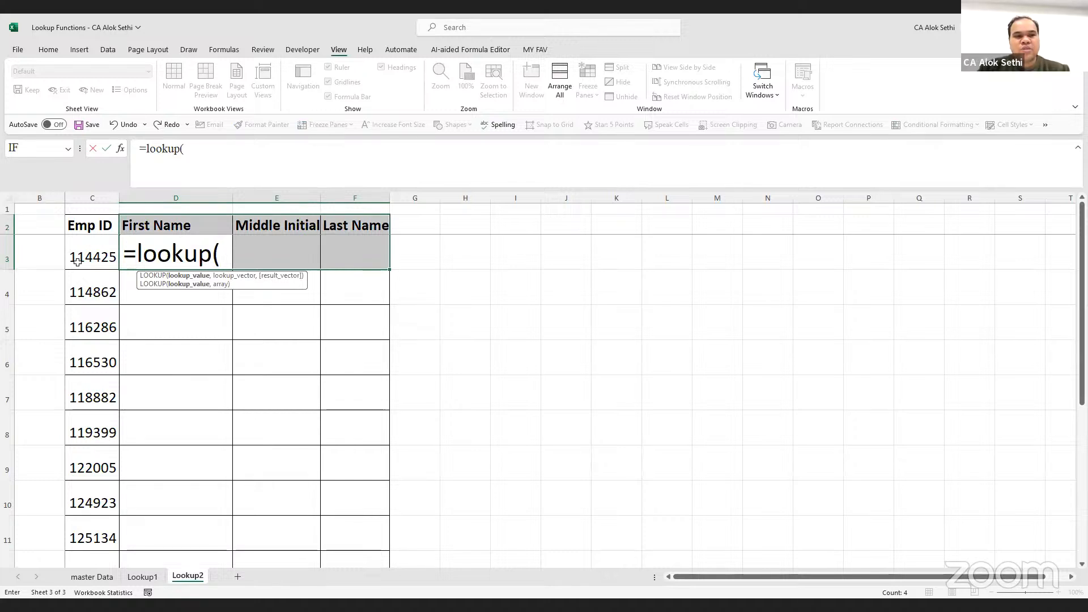
{"action": "left_click", "coordinate": [77, 261]}
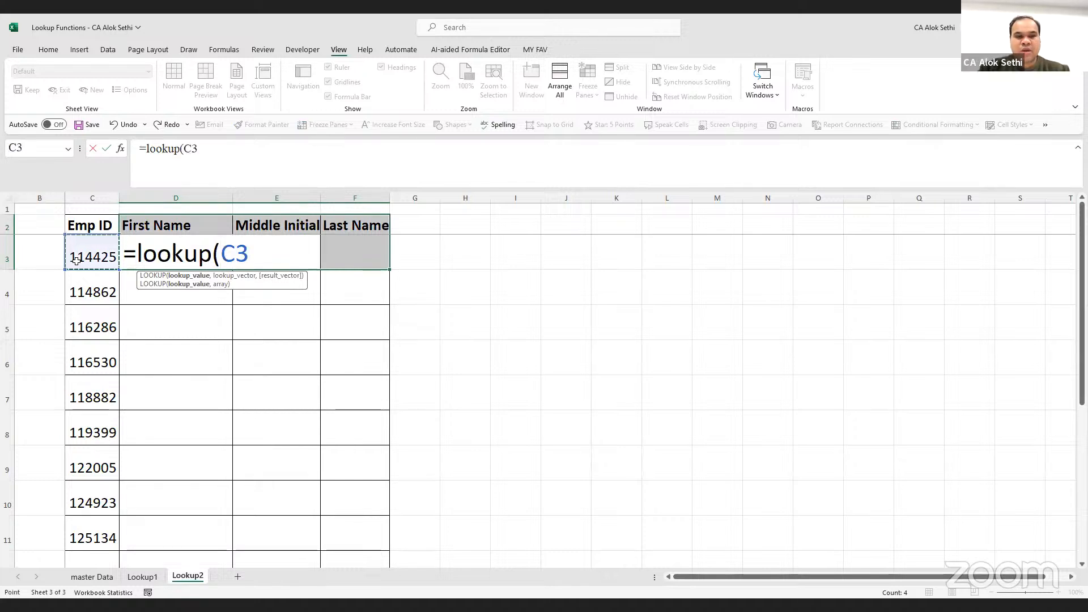
{"action": "type", "text": ","}
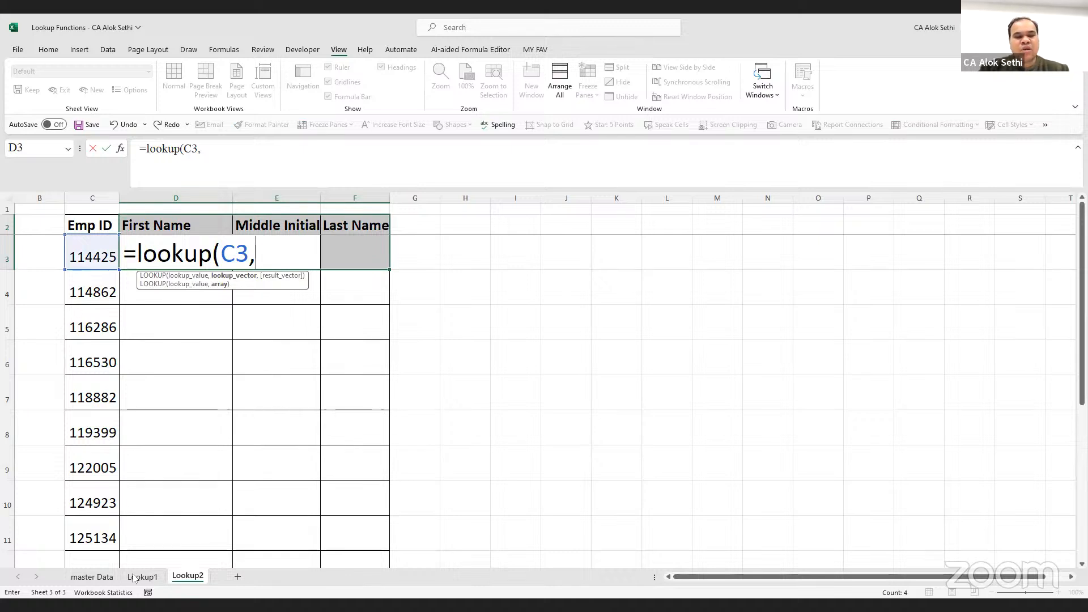
Complete D3 as =lookup(C3,'master Data'!A3:A28,'master Data'!C3:C28) and commit it
{"action": "left_click", "coordinate": [90, 576]}
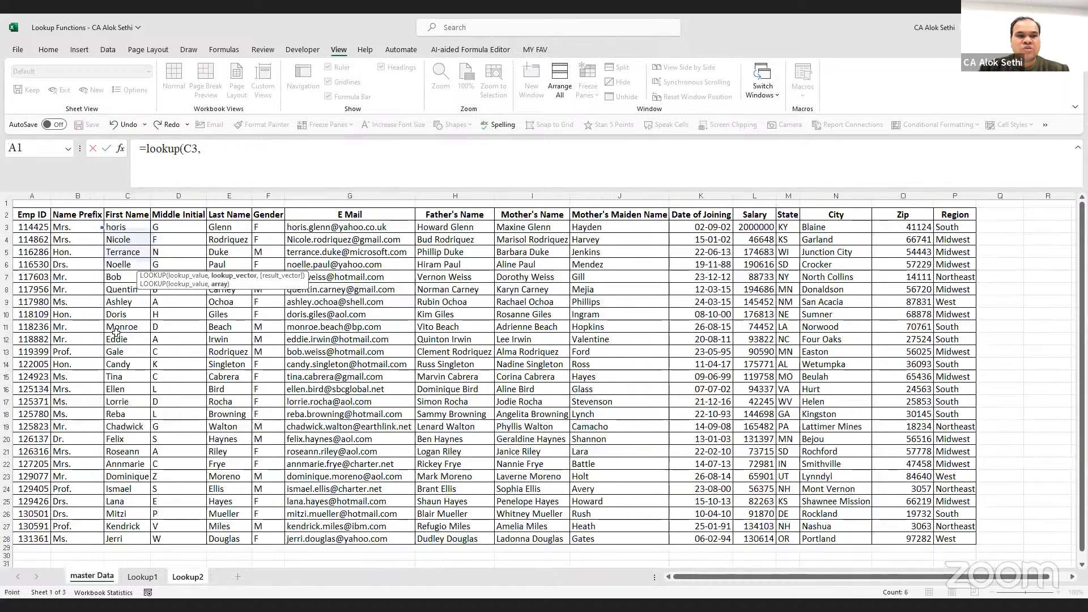
{"action": "left_click", "coordinate": [24, 226]}
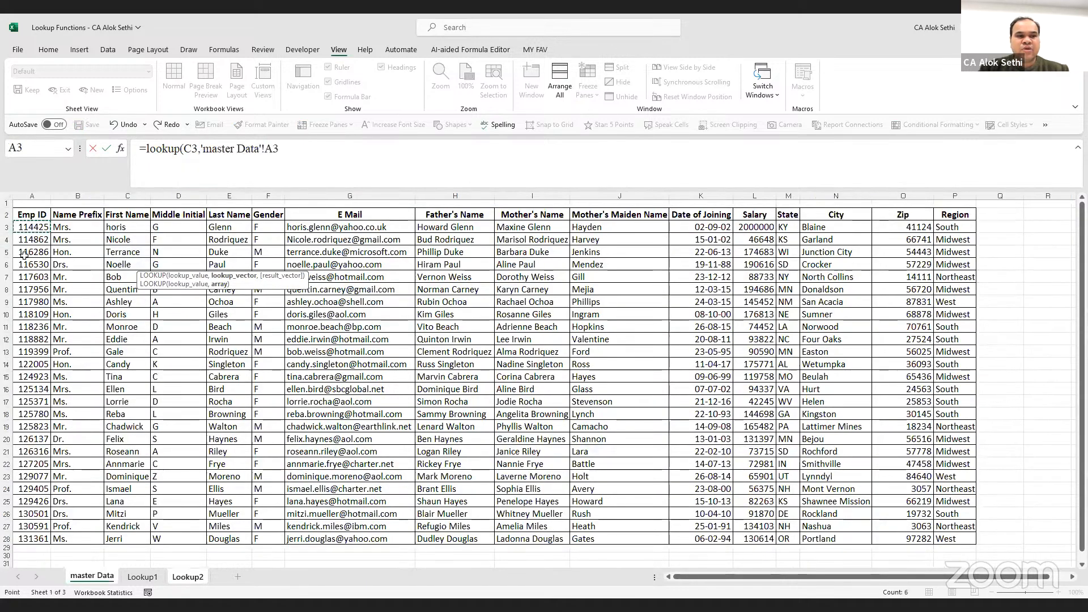
{"action": "key", "text": "ctrl+shift+Down"}
{"action": "type", "text": ","}
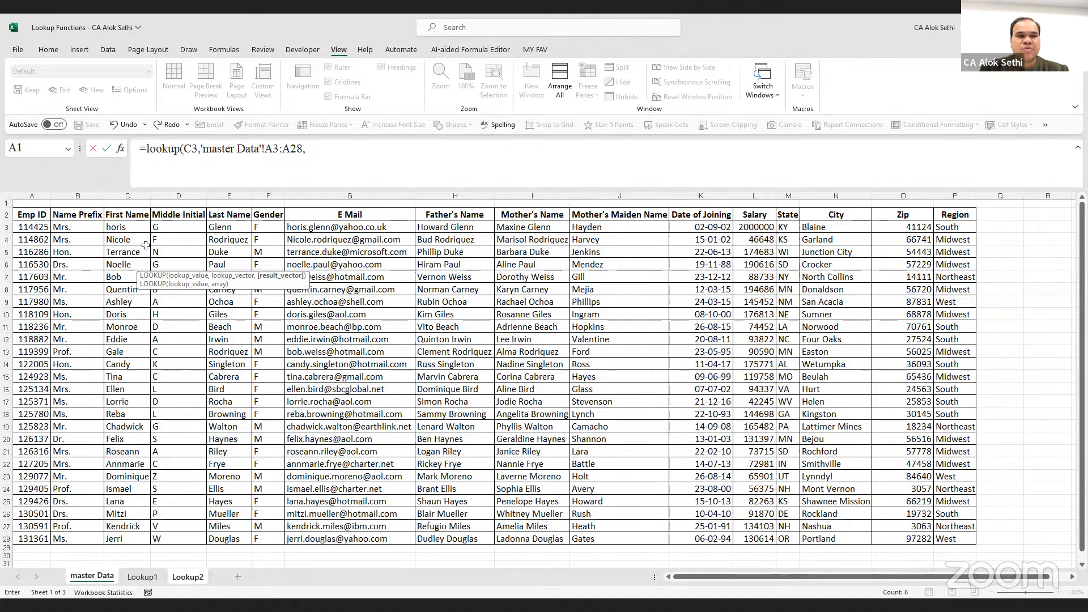
{"action": "left_click", "coordinate": [140, 226]}
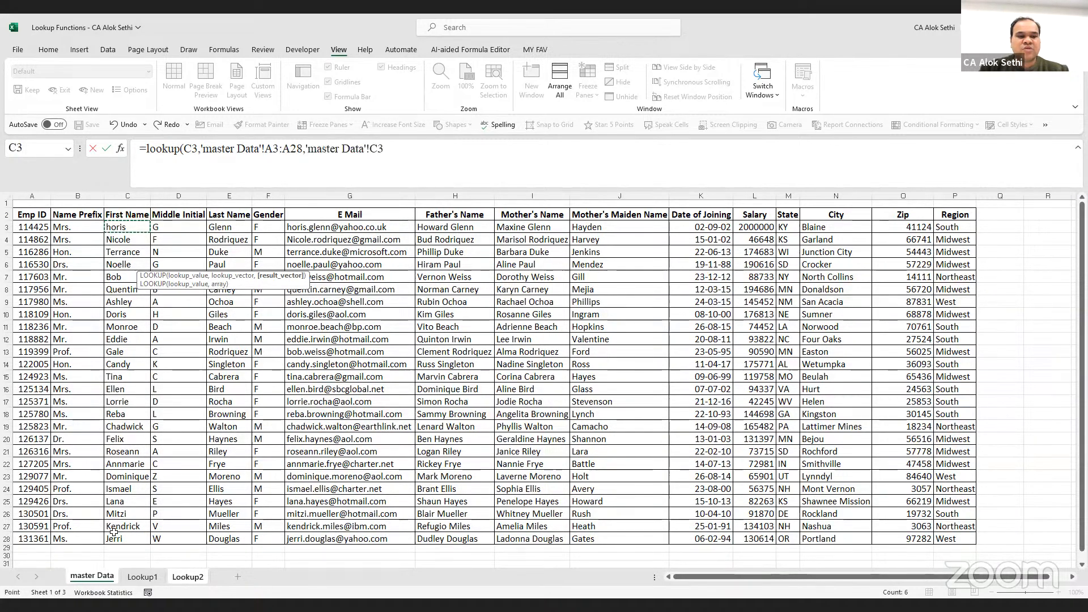
{"action": "left_click_drag", "start_coordinate": [113, 532], "coordinate": [113, 538]}
{"action": "type", "text": ")"}
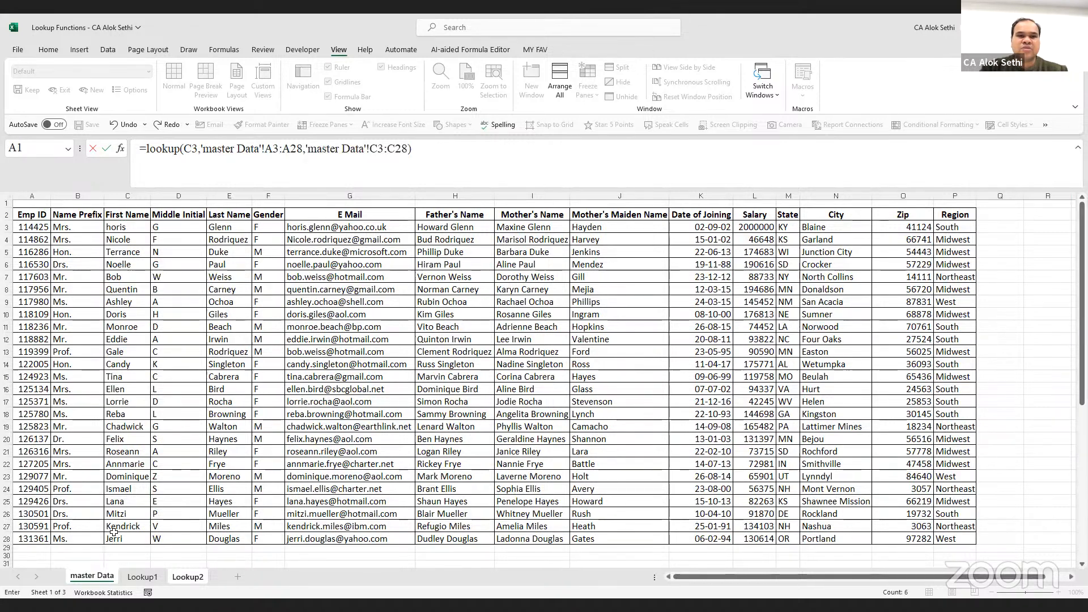
{"action": "key", "text": "Return"}
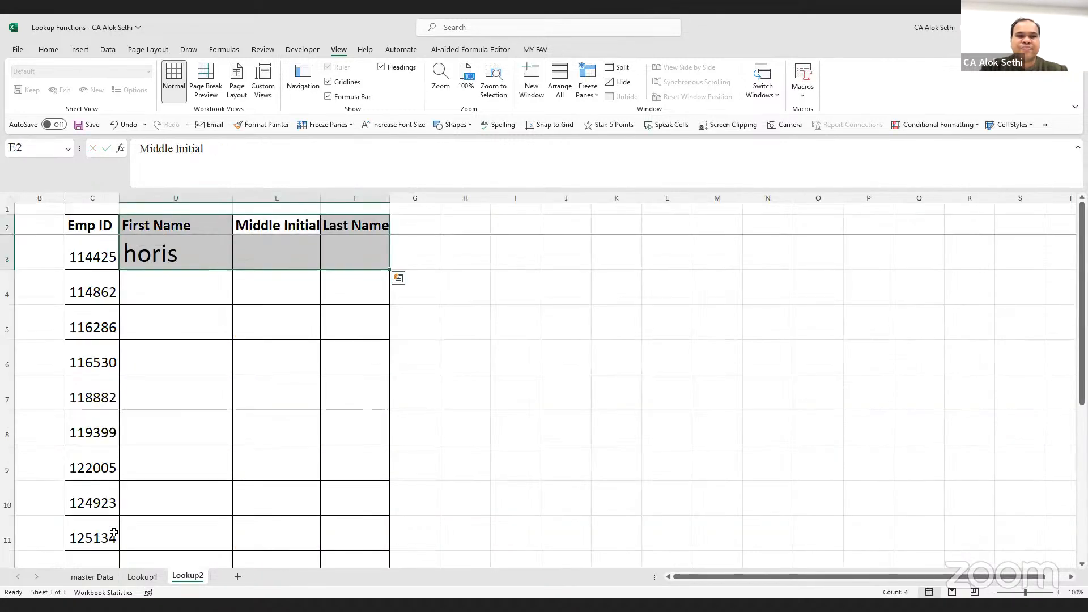
{"action": "left_click", "coordinate": [83, 261]}
{"action": "left_click", "coordinate": [151, 255]}
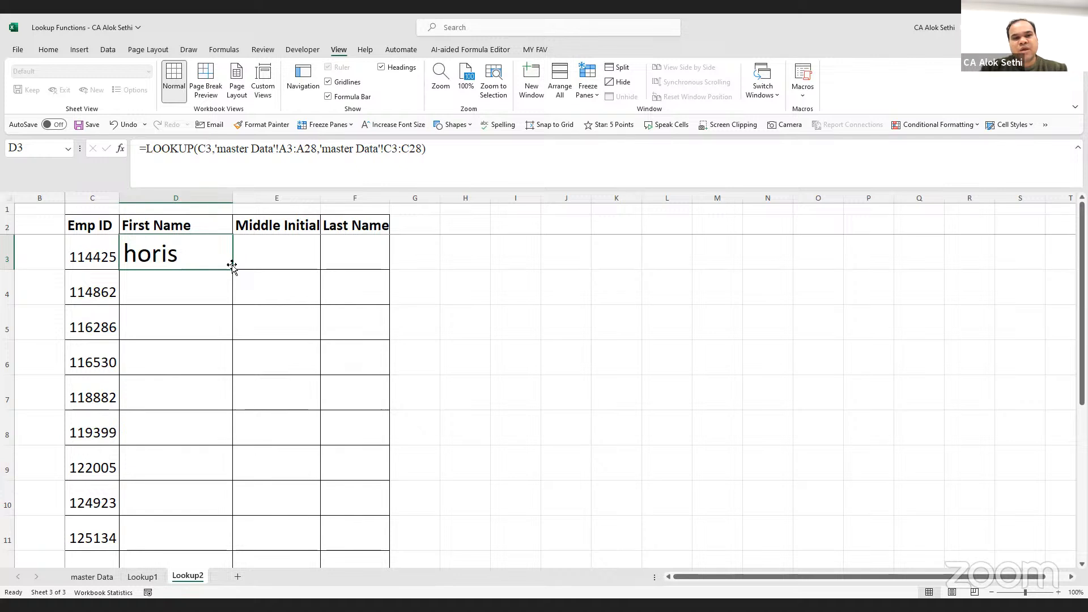
{"action": "key", "text": "F2"}
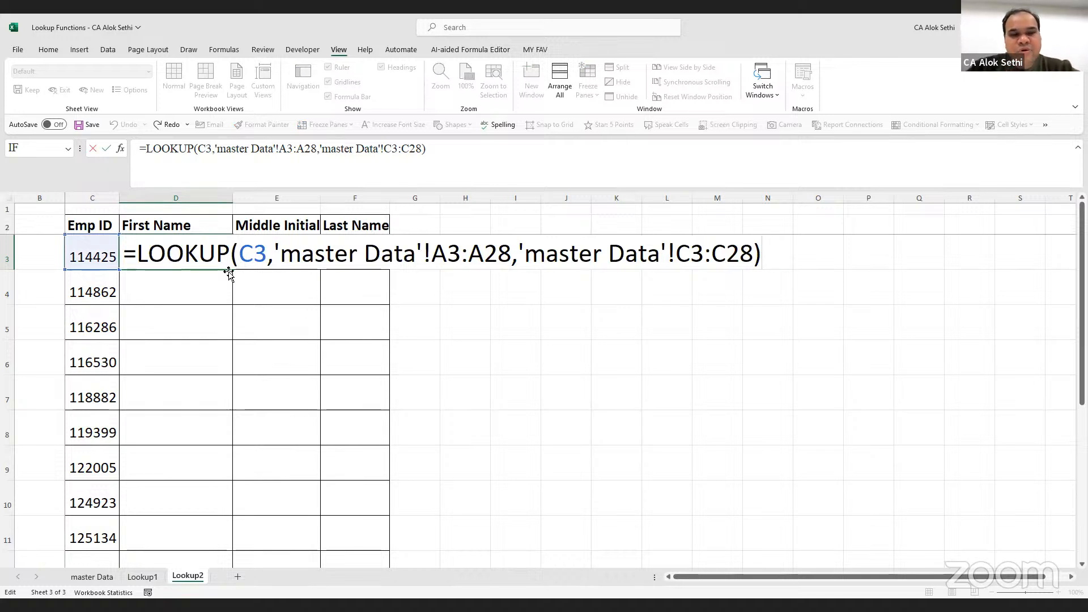
{"action": "left_click", "coordinate": [268, 255]}
{"action": "left_click", "coordinate": [346, 252]}
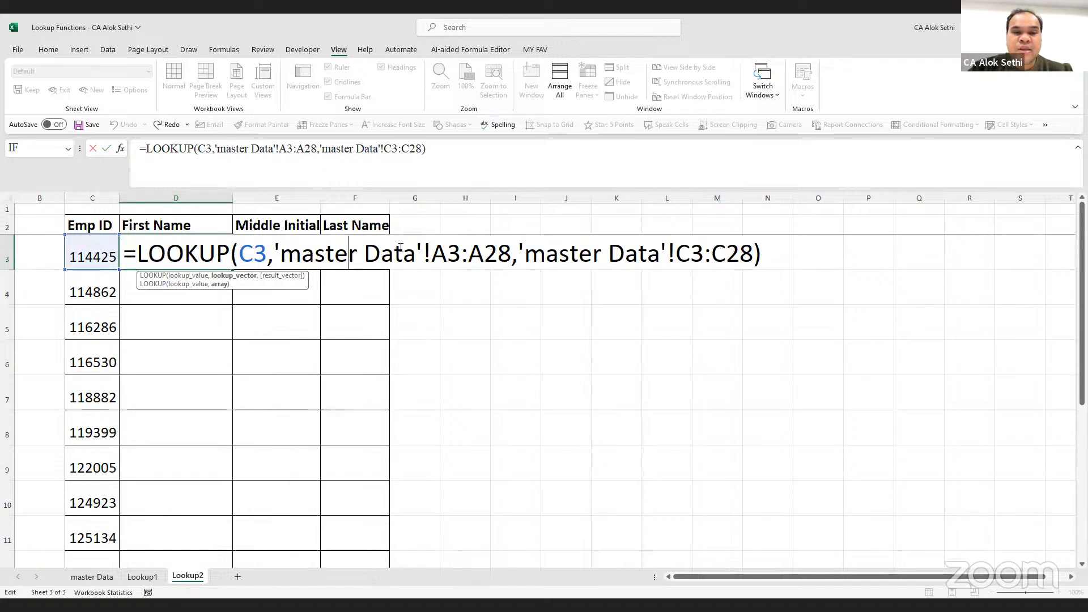
{"action": "left_click", "coordinate": [620, 265]}
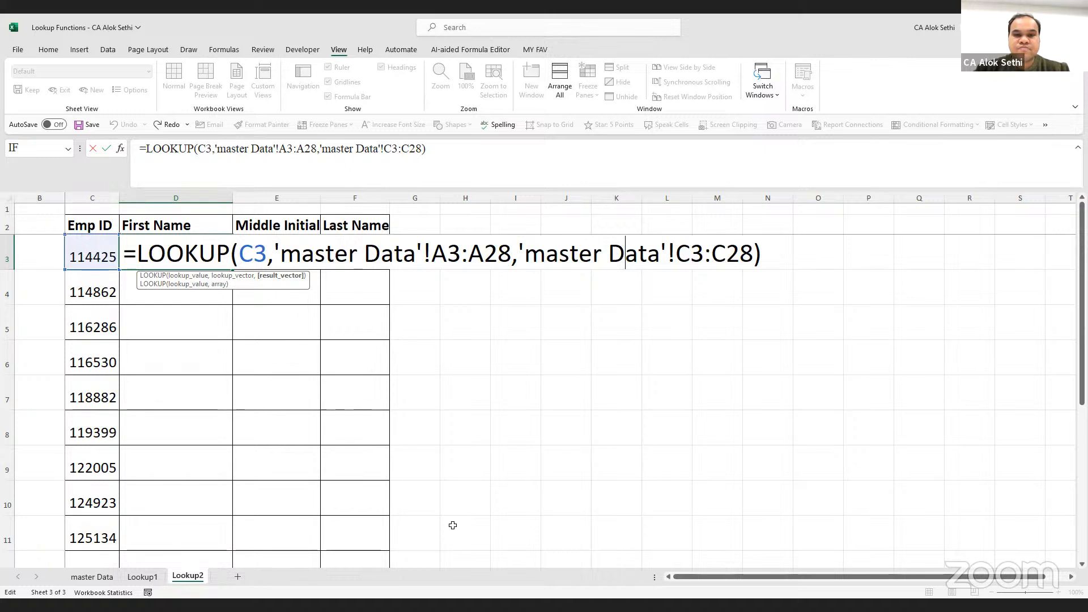
{"action": "key", "text": "alt+Tab"}
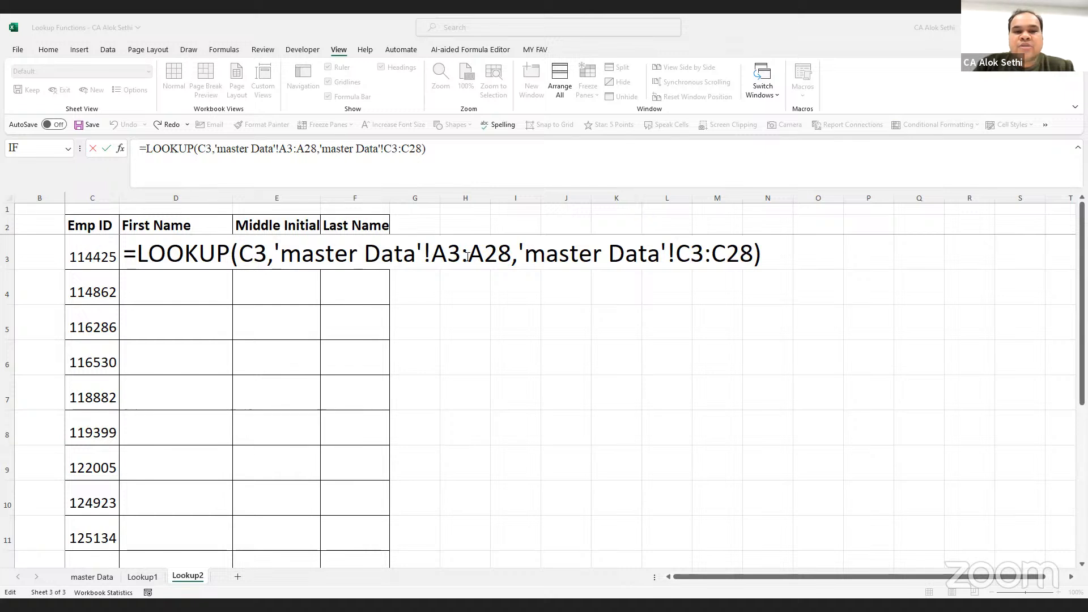
Change D3's LOOKUP ranges to $A$3:$A$28 and $C$3:$C$28 using F4
{"action": "left_click", "coordinate": [497, 252]}
{"action": "left_click_drag", "start_coordinate": [432, 254], "coordinate": [513, 258]}
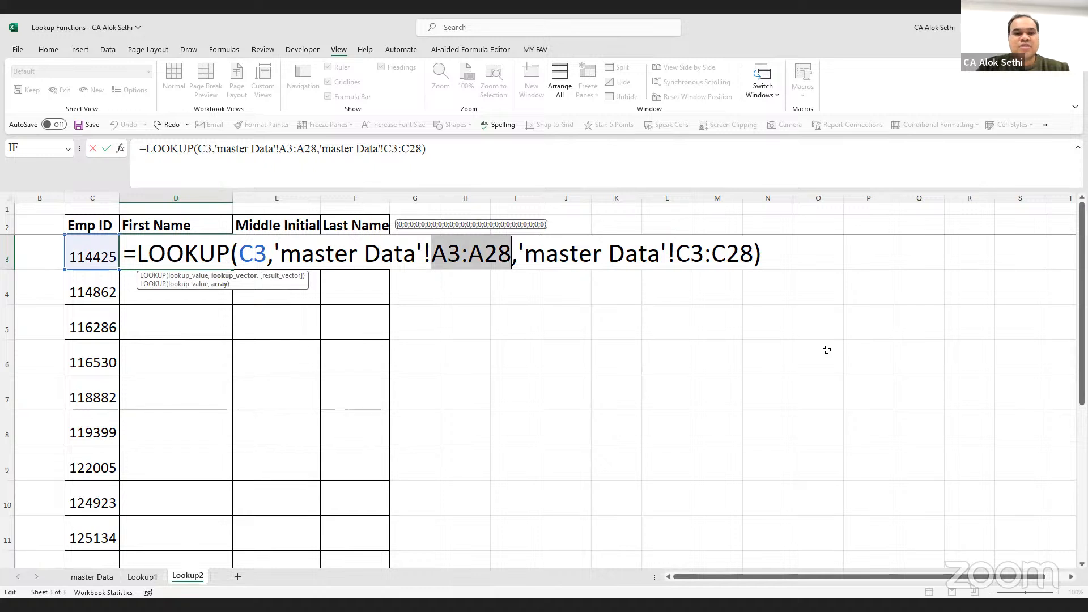
{"action": "key", "text": "alt+Tab"}
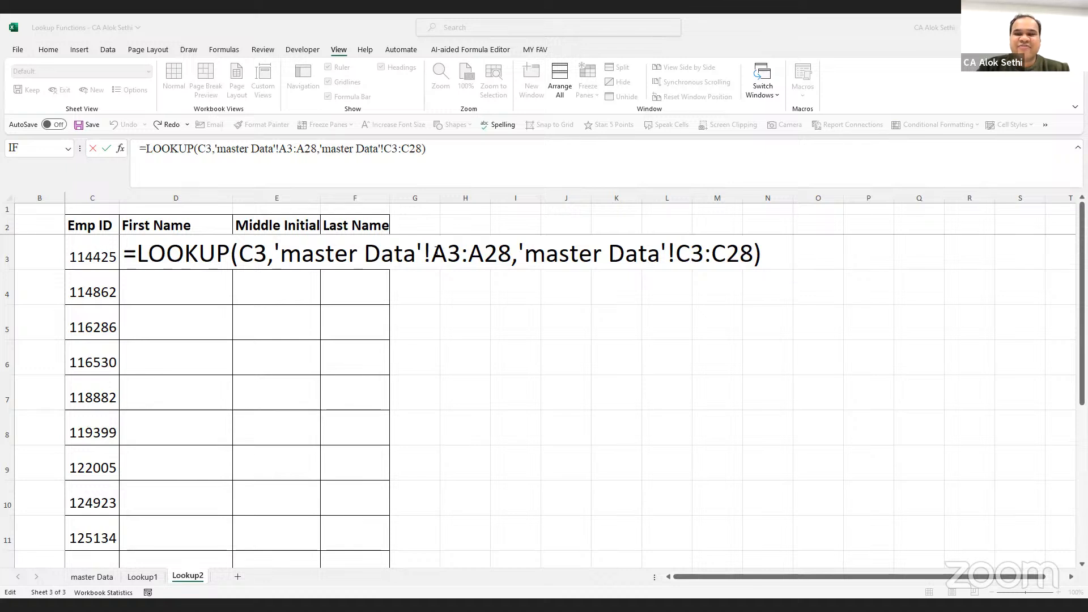
{"action": "double_click", "coordinate": [492, 248]}
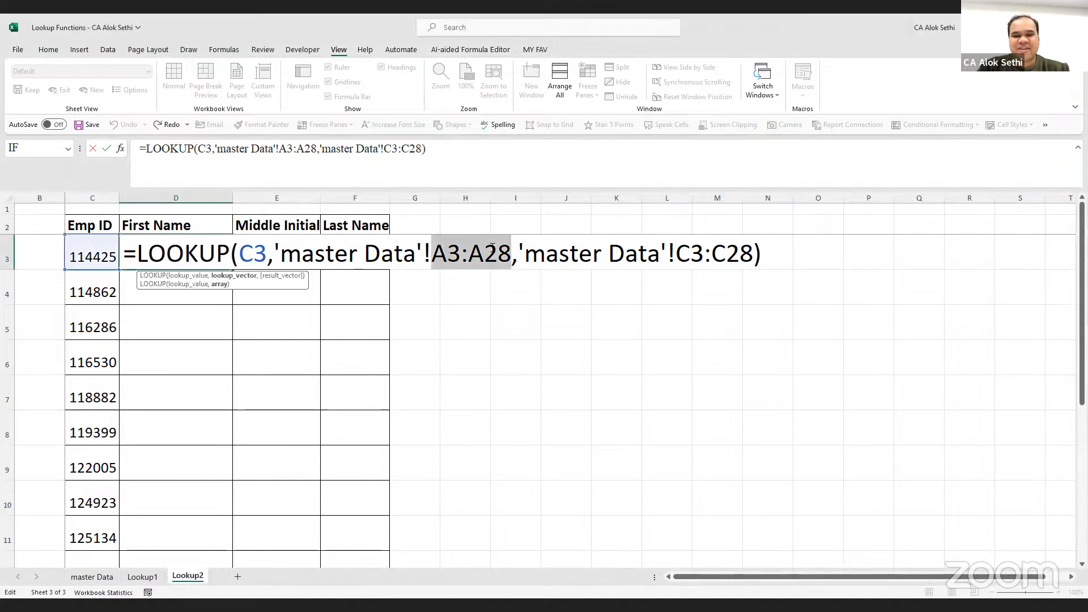
{"action": "key", "text": "F4"}
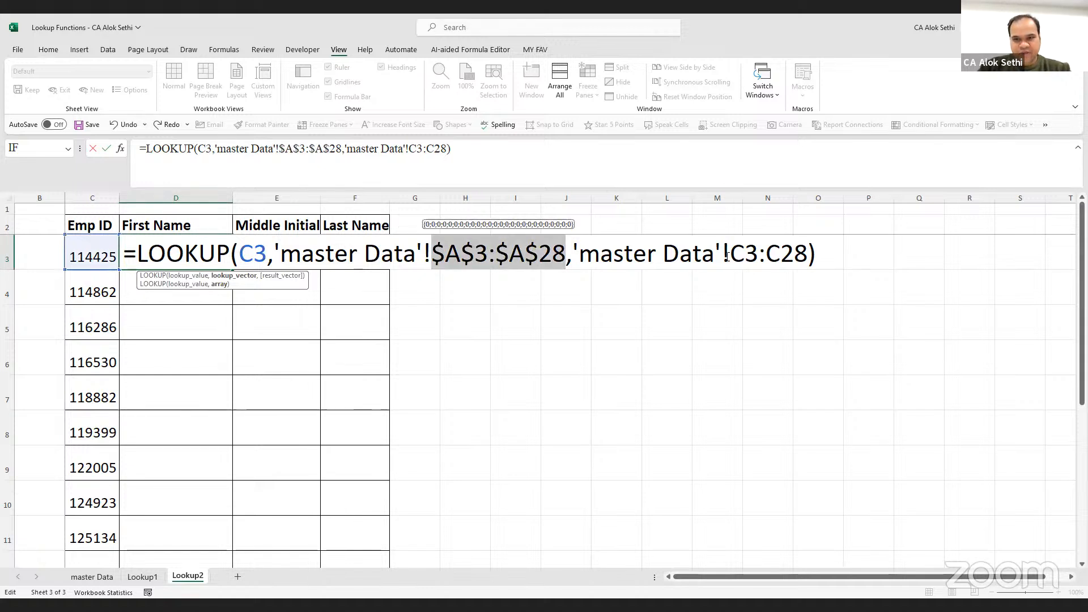
{"action": "left_click_drag", "start_coordinate": [731, 255], "coordinate": [817, 253]}
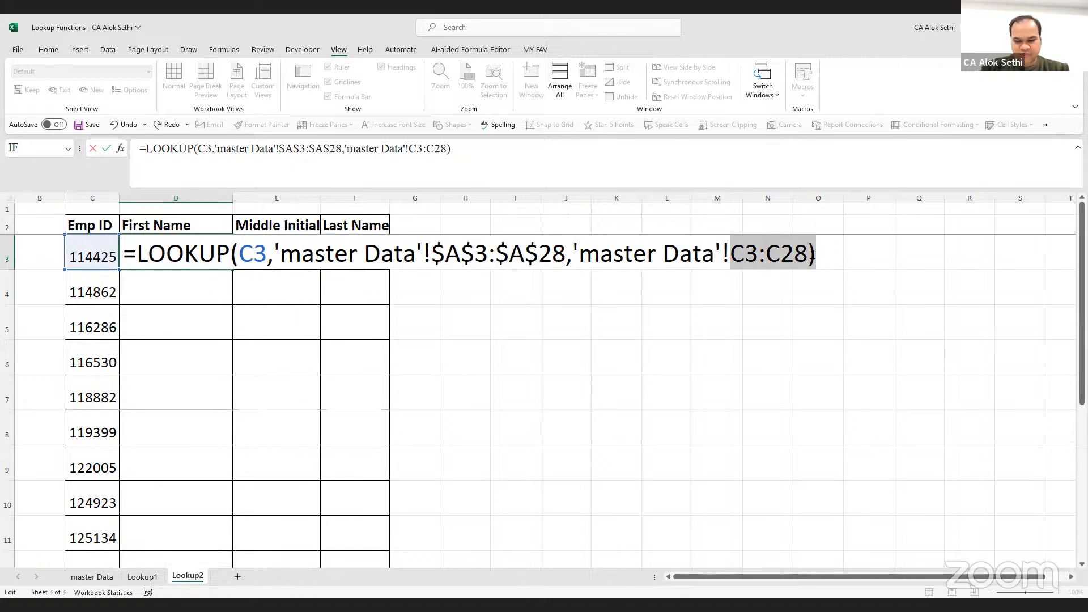
{"action": "key", "text": "shift+Left"}
{"action": "key", "text": "F4"}
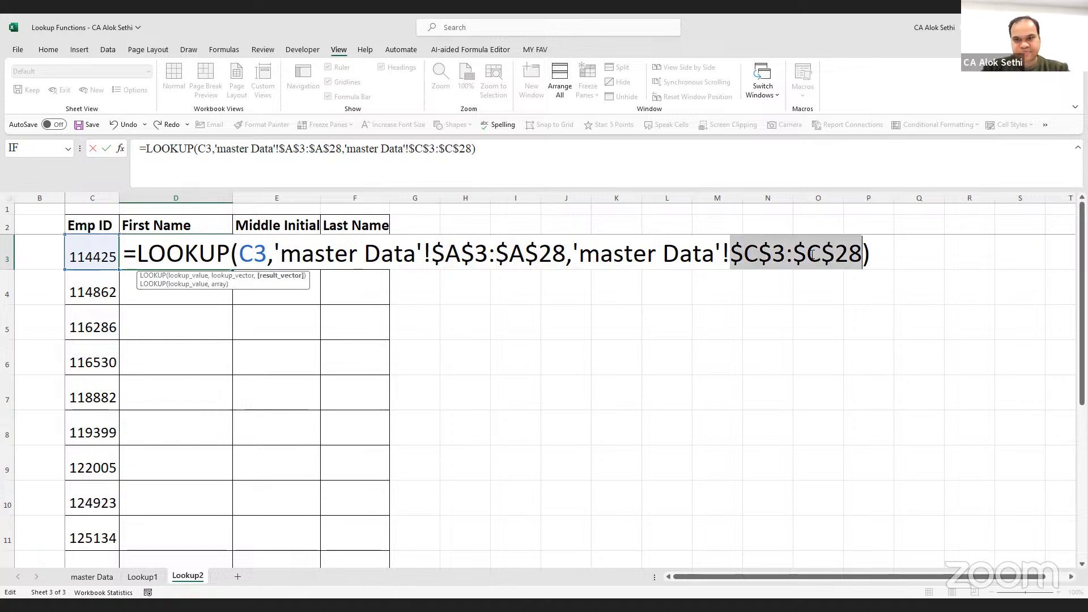
{"action": "key", "text": "Return"}
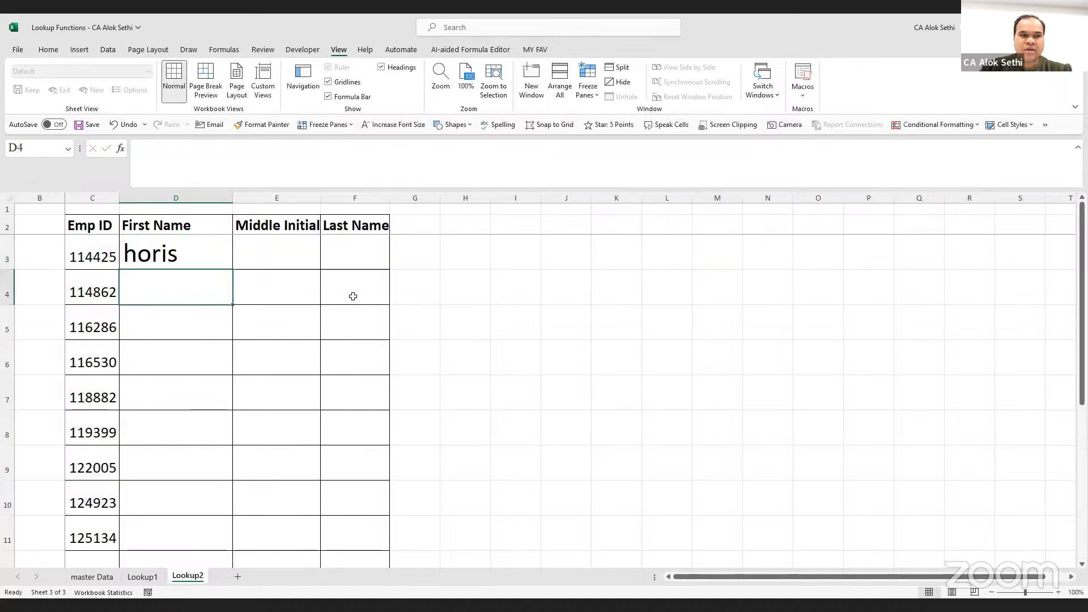
Fill D3's LOOKUP formula down to D18, returning names like Nicole, Terrance and Jerri
{"action": "left_click", "coordinate": [215, 250]}
{"action": "double_click", "coordinate": [233, 271]}
{"action": "scroll", "coordinate": [169, 395], "scroll_direction": "down", "scroll_amount": 3}
{"action": "scroll", "coordinate": [169, 395], "scroll_direction": "down", "scroll_amount": 1}
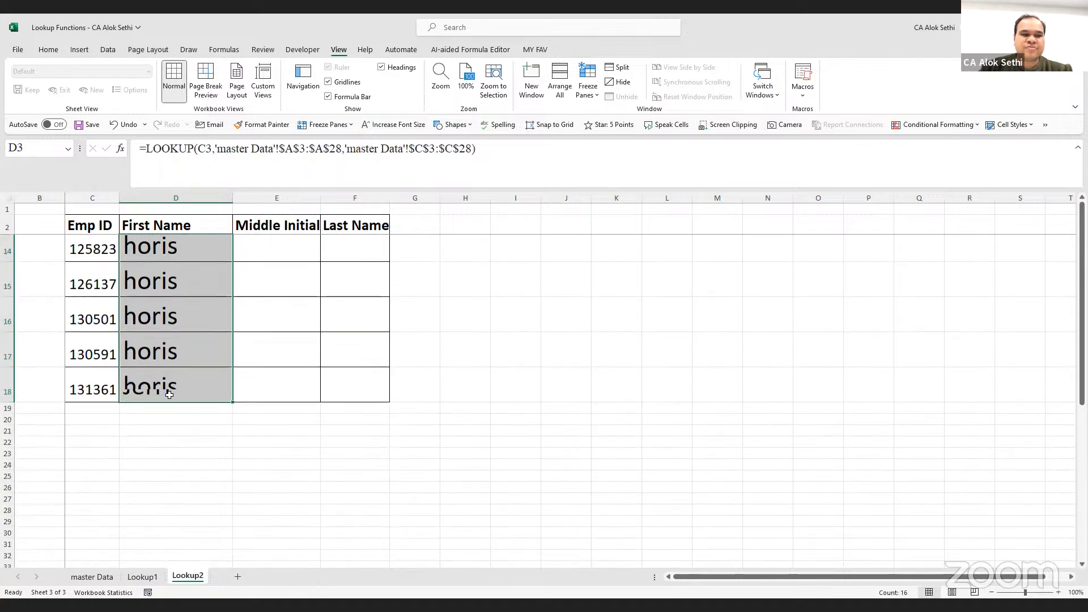
{"action": "left_click", "coordinate": [169, 366]}
{"action": "scroll", "coordinate": [169, 366], "scroll_direction": "up", "scroll_amount": 4}
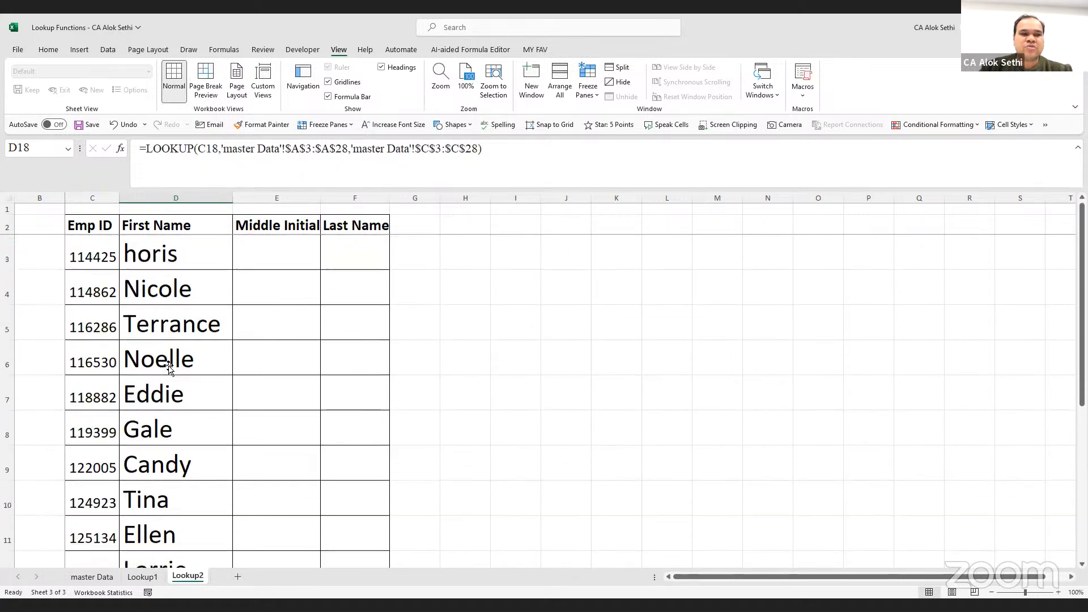
{"action": "left_click", "coordinate": [162, 242]}
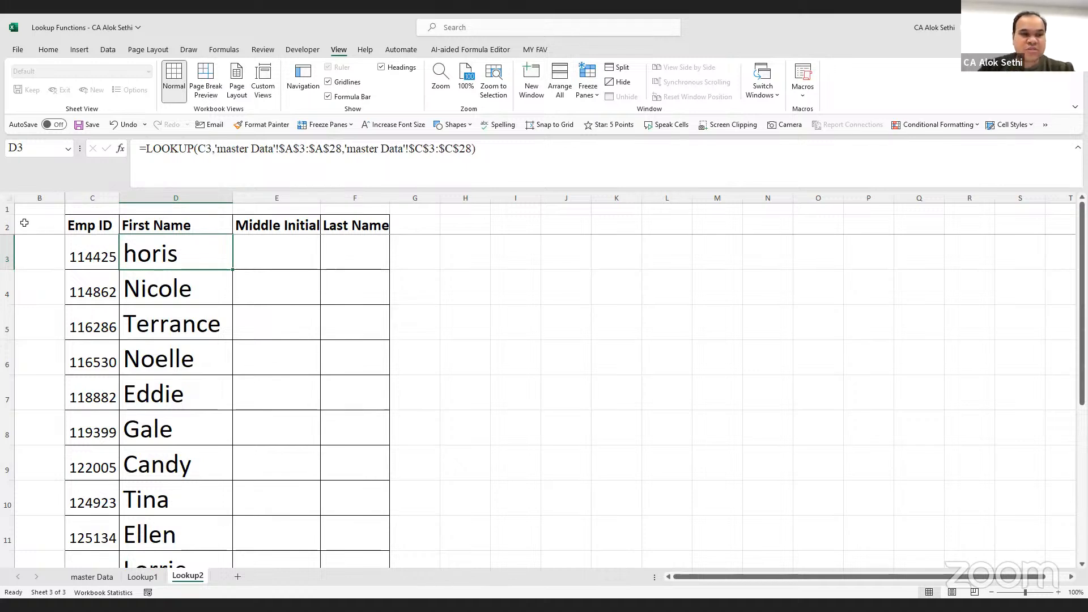
Make row 1 taller and enter the heading LOOKUP in D1
{"action": "left_click_drag", "start_coordinate": [10, 215], "coordinate": [13, 256]}
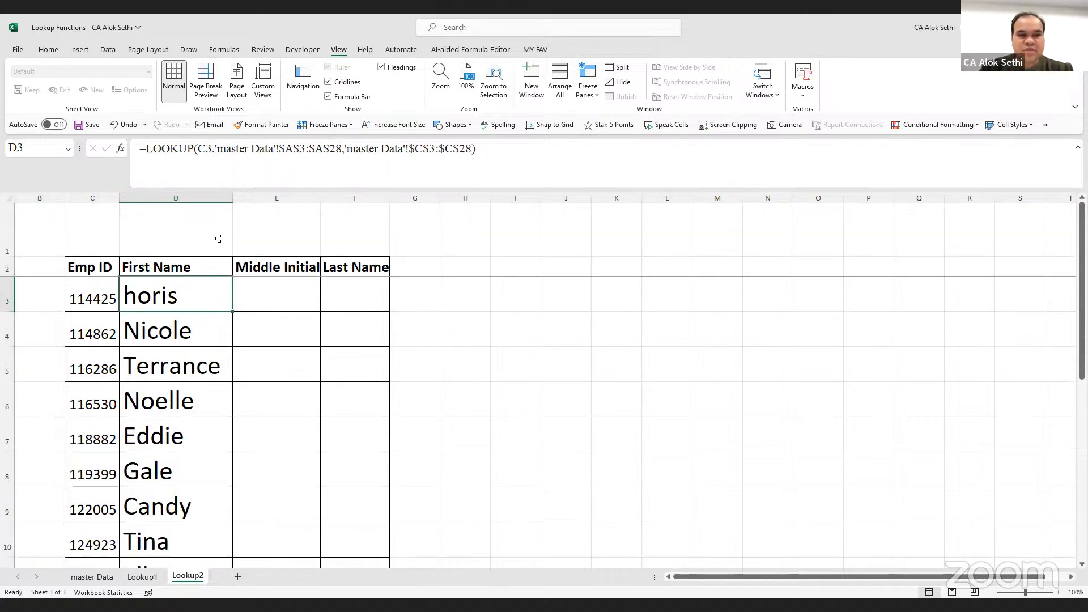
{"action": "left_click", "coordinate": [174, 223]}
{"action": "key", "text": "Caps_Lock"}
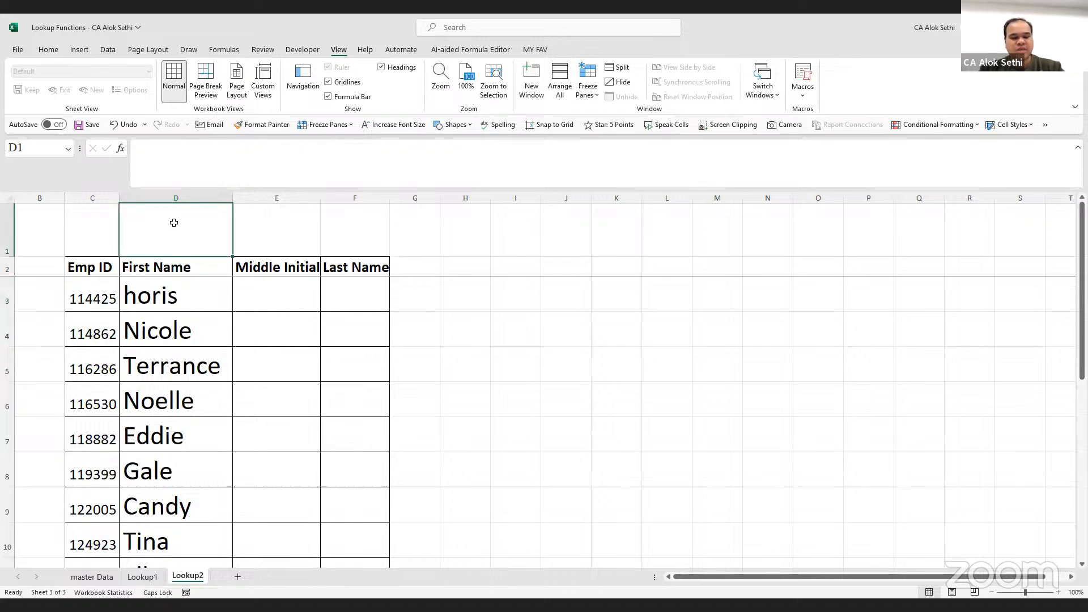
{"action": "type", "text": "LOOKUP"}
{"action": "key", "text": "Return"}
Format D1's LOOKUP heading larger, bold, centred both ways, with orange fill
{"action": "left_click", "coordinate": [173, 221]}
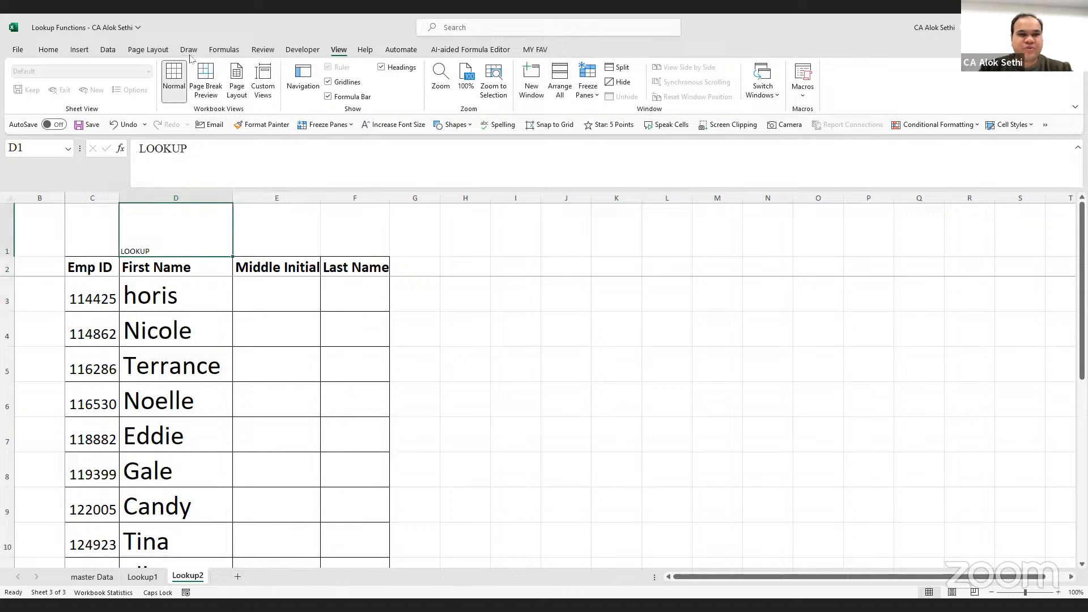
{"action": "left_click", "coordinate": [48, 49]}
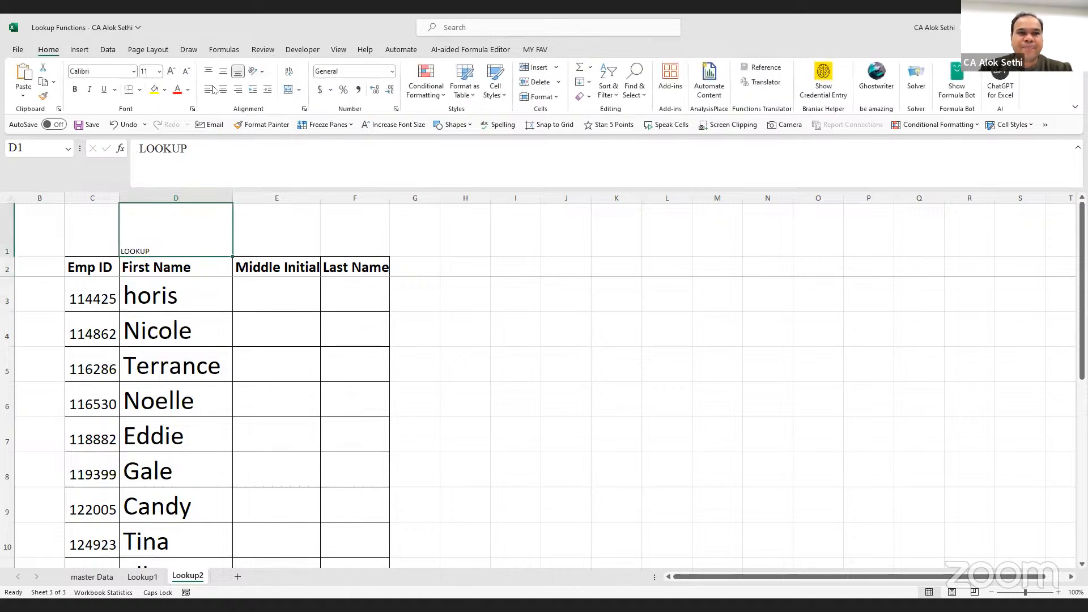
{"action": "left_click", "coordinate": [170, 71]}
{"action": "left_click", "coordinate": [170, 71]}
{"action": "left_click", "coordinate": [170, 72]}
{"action": "left_click", "coordinate": [170, 72]}
{"action": "left_click", "coordinate": [170, 72]}
{"action": "left_click", "coordinate": [170, 72]}
{"action": "left_click", "coordinate": [170, 71]}
{"action": "key", "text": "ctrl+b"}
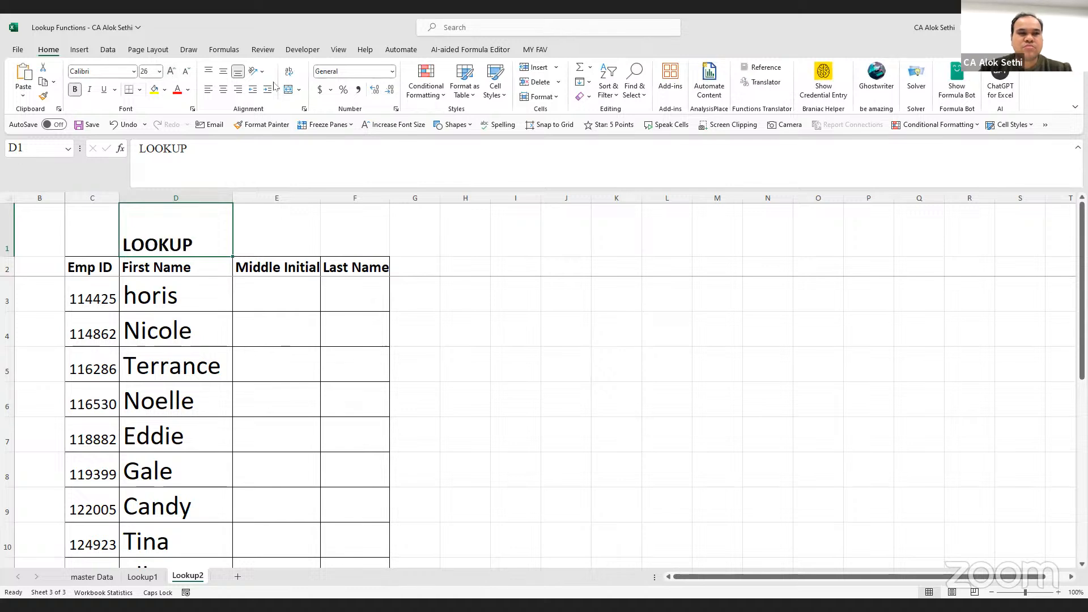
{"action": "left_click", "coordinate": [223, 90]}
{"action": "left_click", "coordinate": [223, 72]}
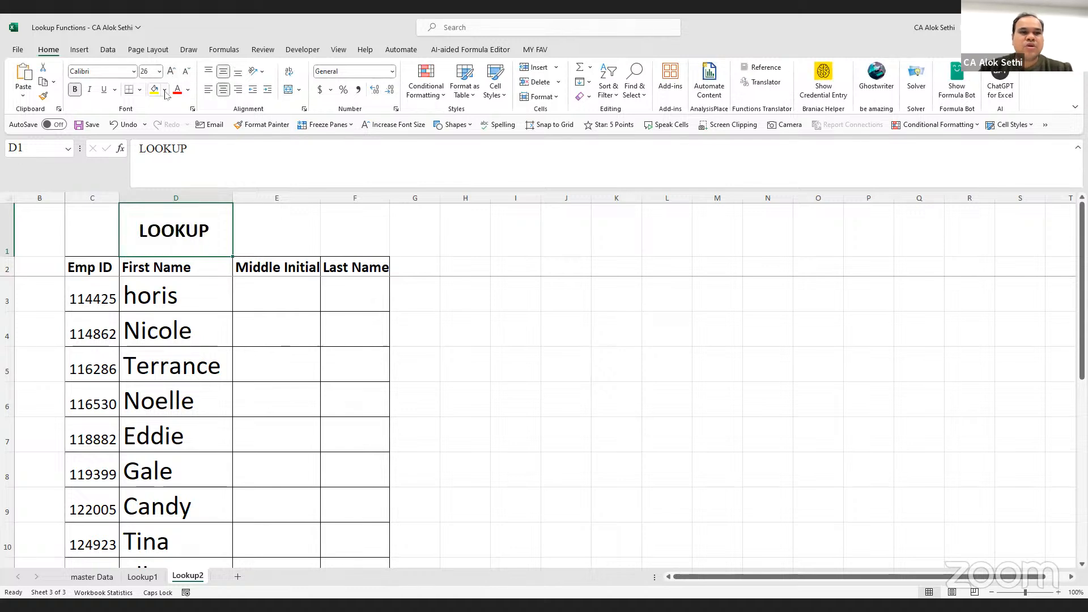
{"action": "left_click", "coordinate": [164, 89]}
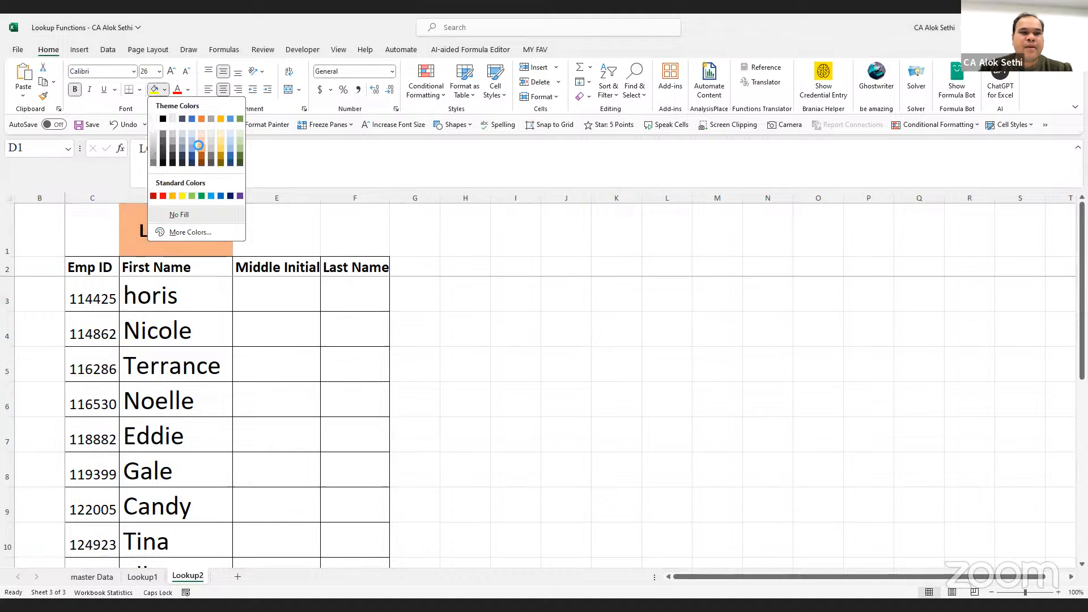
{"action": "left_click", "coordinate": [202, 139]}
Widen columns E and F and copy the D1 header into E1
{"action": "left_click", "coordinate": [253, 224]}
{"action": "left_click_drag", "start_coordinate": [320, 197], "coordinate": [344, 196]}
{"action": "left_click_drag", "start_coordinate": [417, 196], "coordinate": [434, 196]}
{"action": "left_click", "coordinate": [201, 223]}
{"action": "key", "text": "ctrl+c"}
{"action": "key", "text": "Right"}
{"action": "key", "text": "Return"}
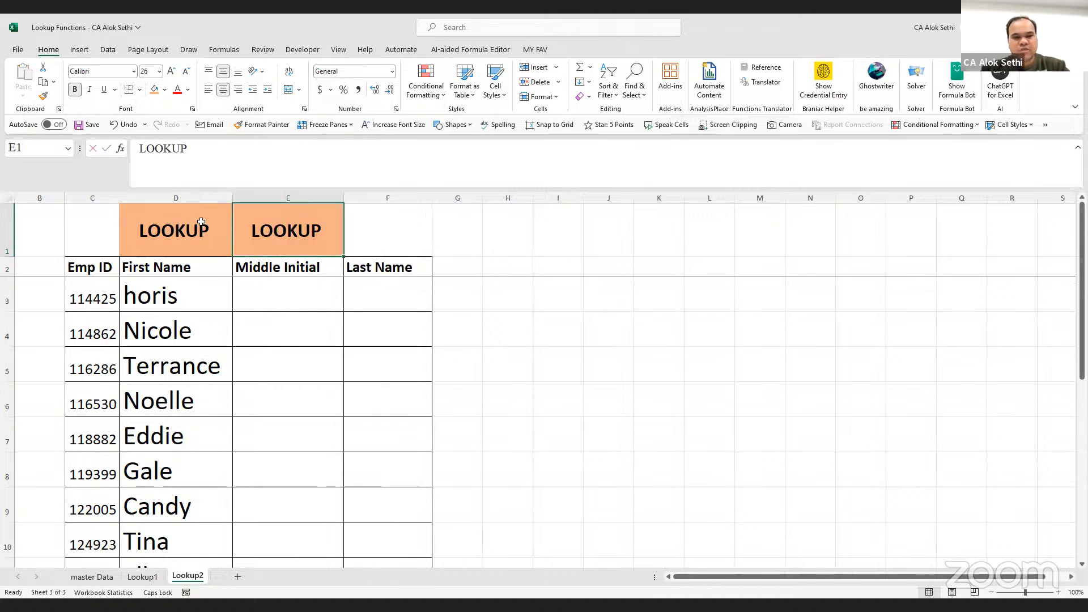
Change the E1 header to read VLOOKUP
{"action": "key", "text": "F2"}
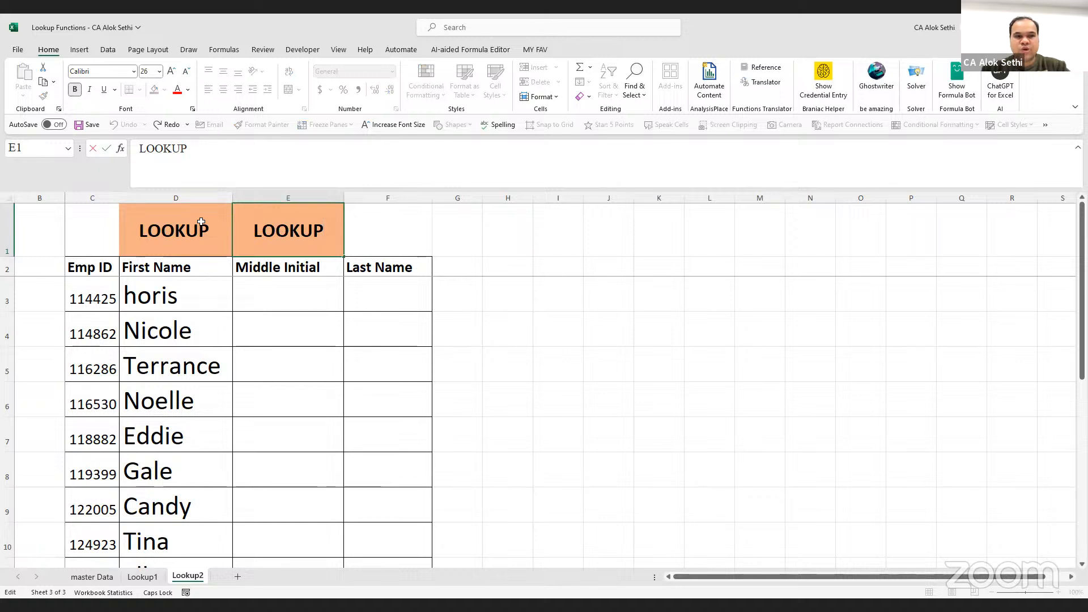
{"action": "type", "text": "V"}
{"action": "key", "text": "Return"}
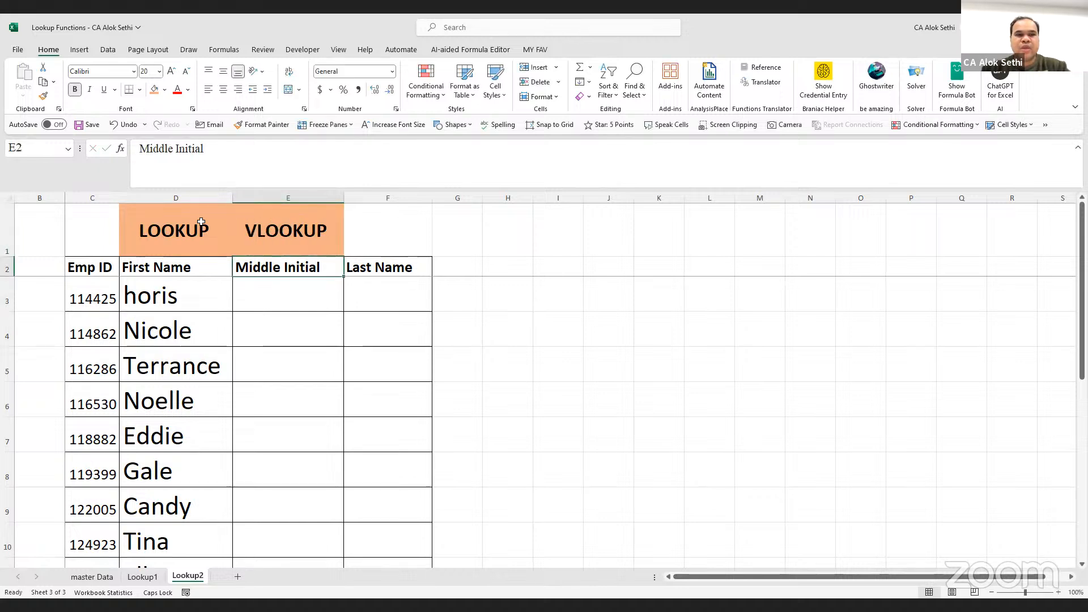
{"action": "key", "text": "Right"}
{"action": "key", "text": "Up"}
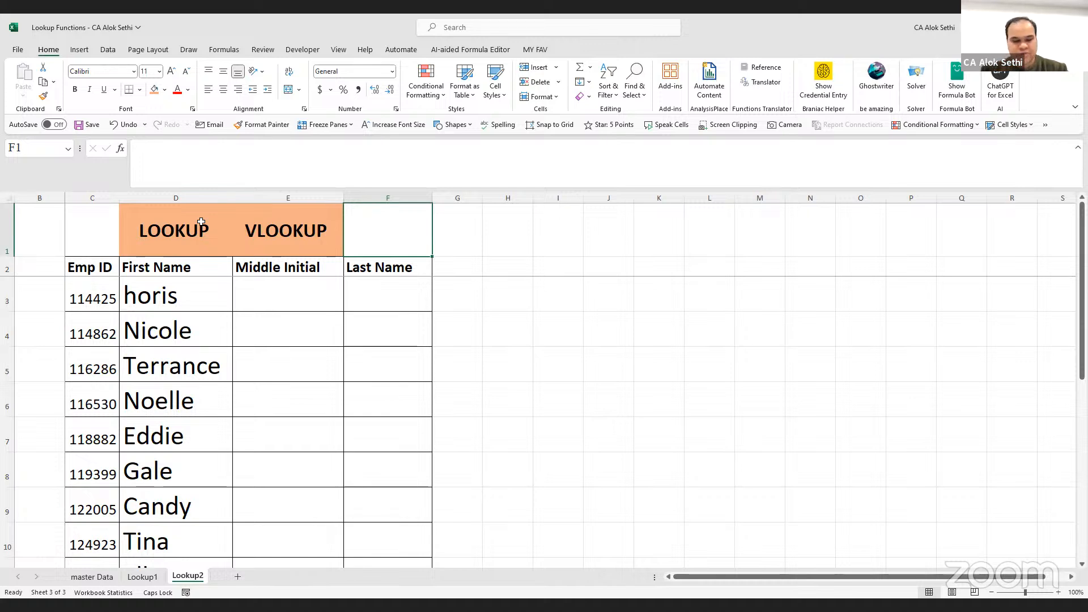
Copy the VLOOKUP header into F1 and change it to XLOOKUP
{"action": "key", "text": "Left"}
{"action": "key", "text": "ctrl+c"}
{"action": "key", "text": "Right"}
{"action": "key", "text": "ctrl+v"}
{"action": "key", "text": "F2"}
{"action": "key", "text": "Home"}
{"action": "key", "text": "Delete"}
{"action": "type", "text": "X"}
{"action": "key", "text": "Return"}
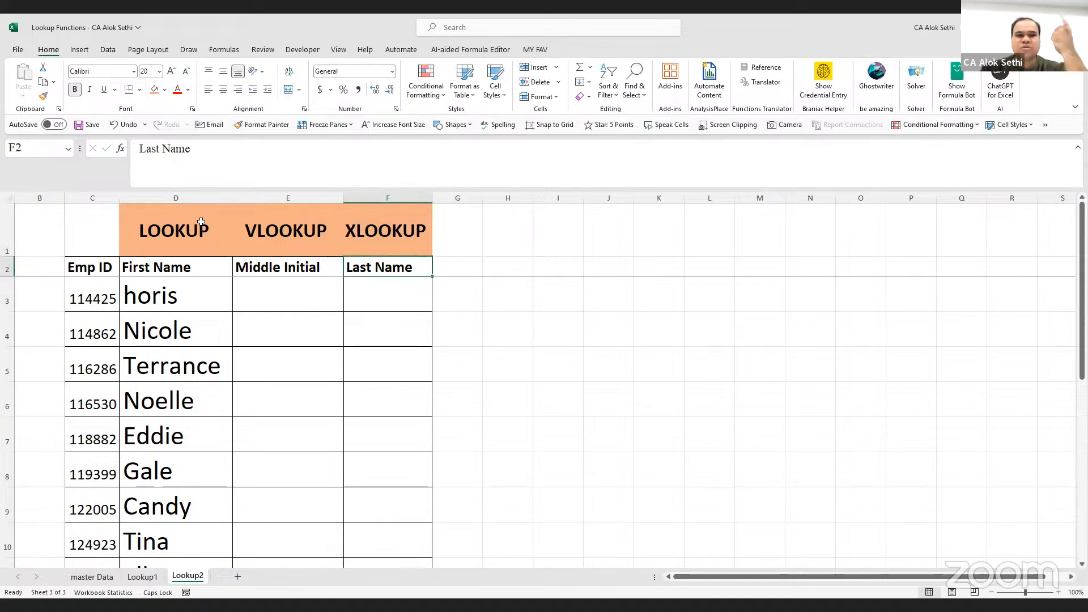
{"action": "left_click", "coordinate": [257, 301]}
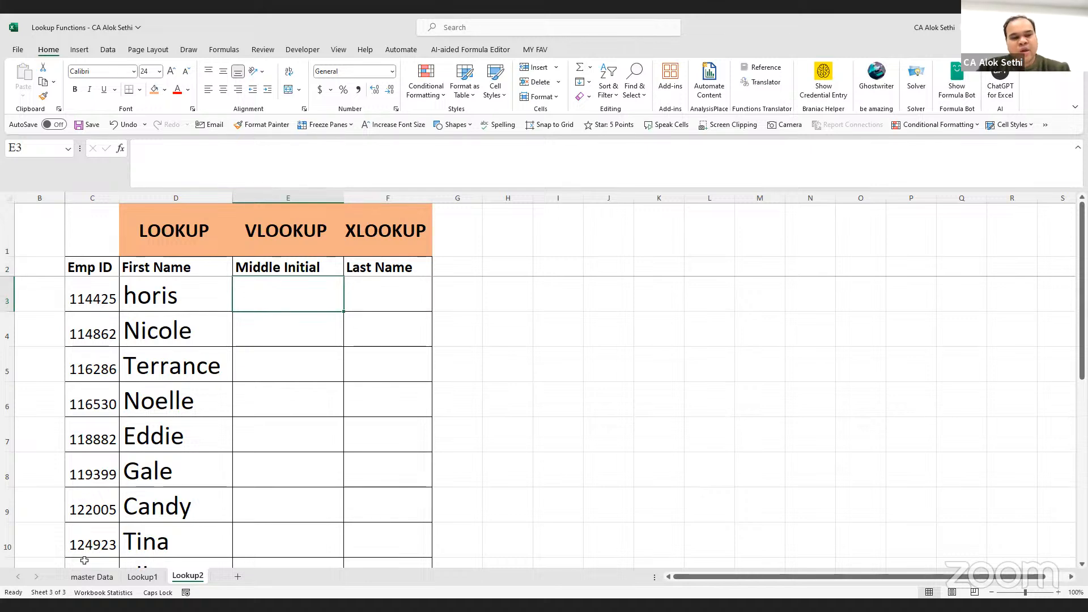
Check the first employees' first names and middle initials on master Data
{"action": "key", "text": "ctrl+Page_Up"}
{"action": "key", "text": "ctrl+Page_Up"}
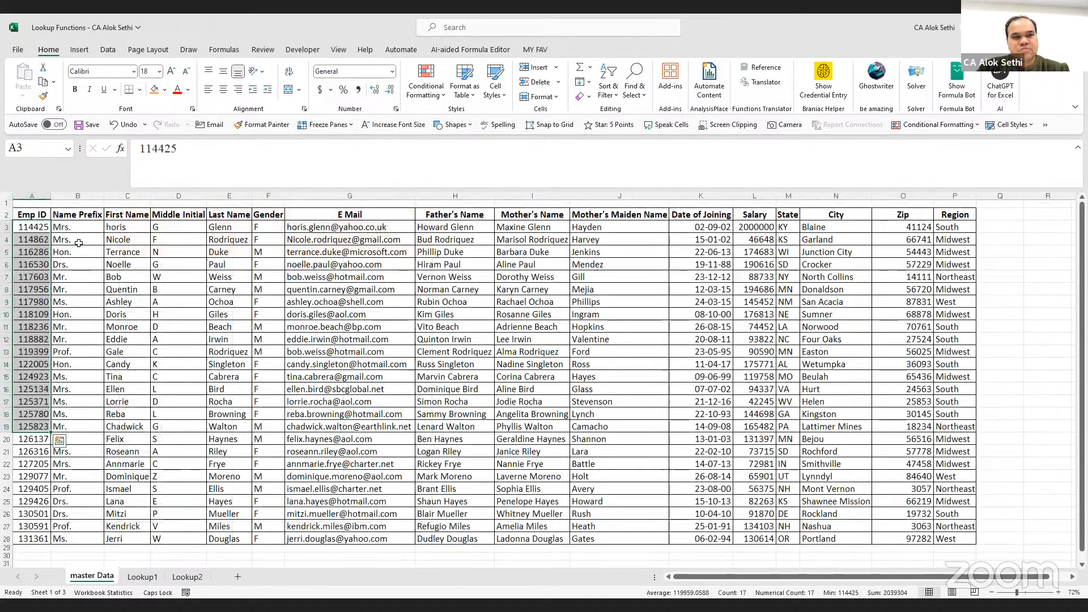
{"action": "left_click", "coordinate": [166, 226]}
{"action": "left_click", "coordinate": [133, 240]}
{"action": "left_click", "coordinate": [159, 239]}
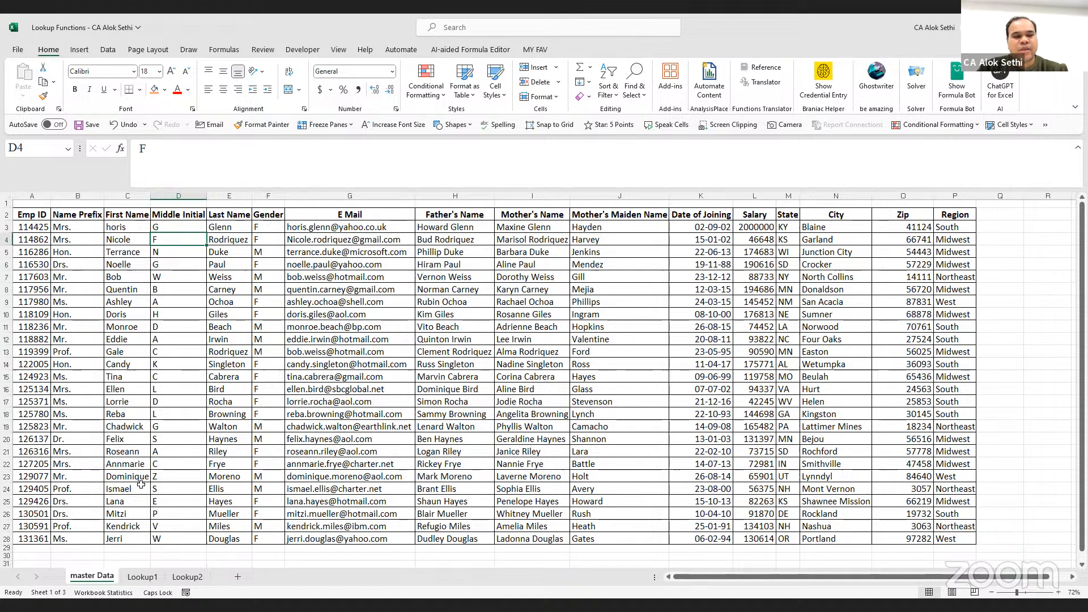
{"action": "left_click", "coordinate": [178, 577]}
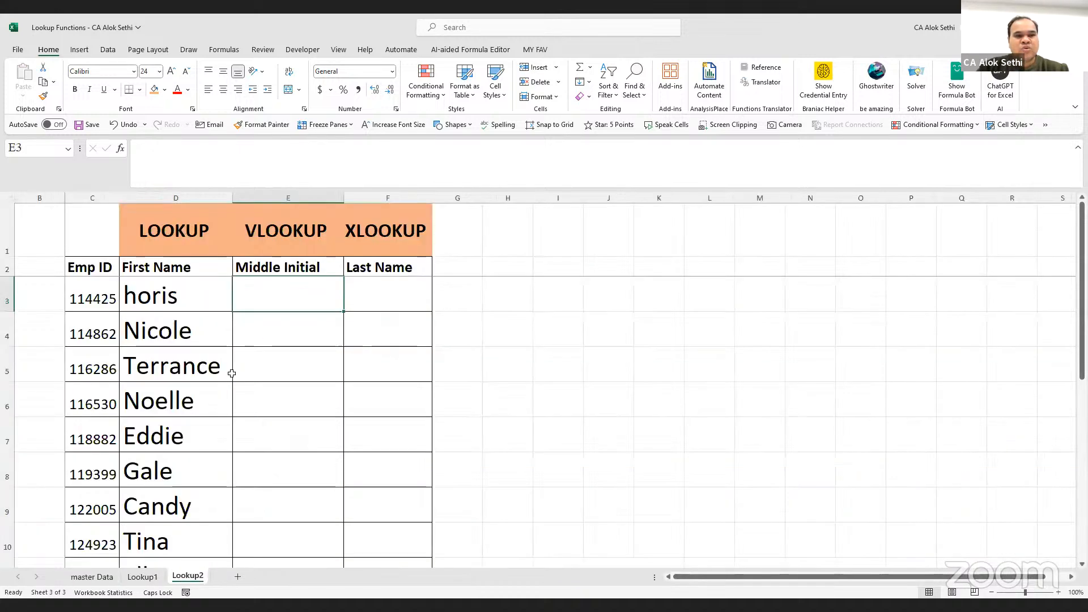
Enter =VLOOKUP(C3, in E3 of Lookup2
{"action": "type", "text": "="}
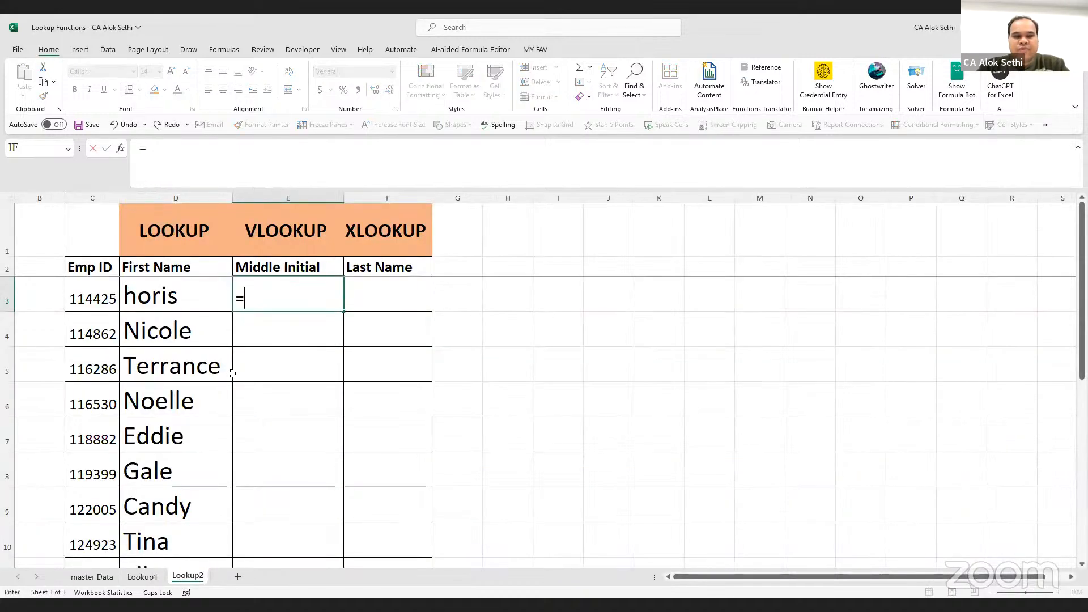
{"action": "type", "text": "VLOOKUP("}
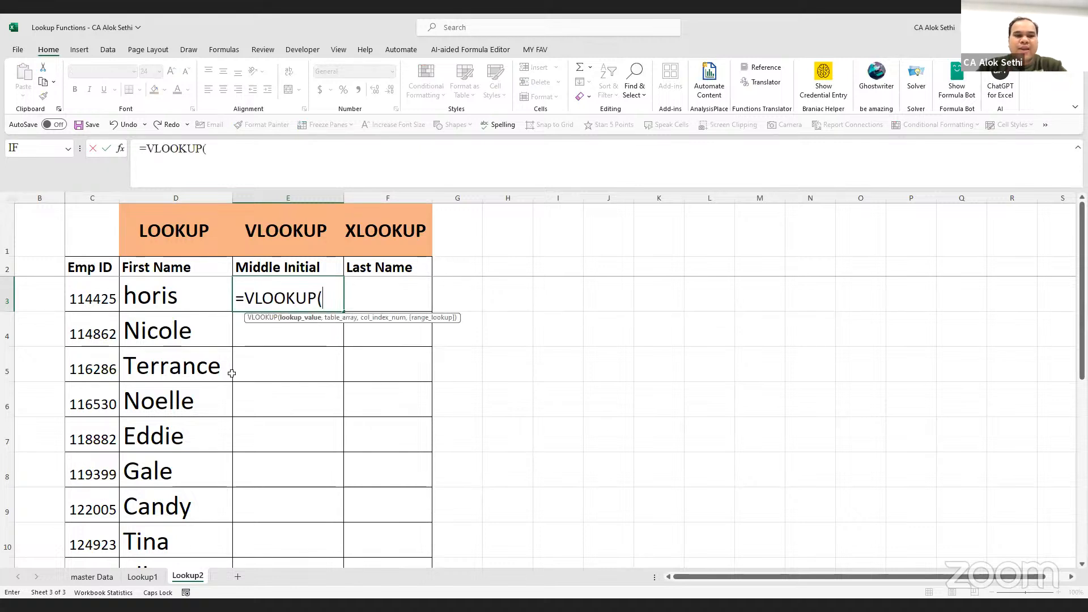
{"action": "left_click", "coordinate": [78, 292]}
{"action": "type", "text": ","}
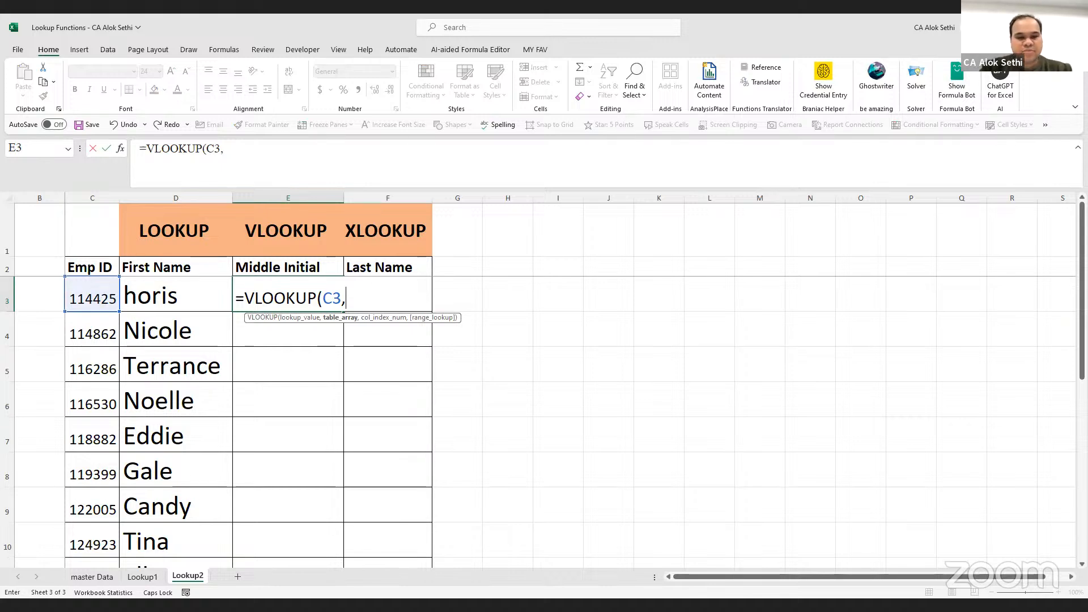
Clear the unfinished VLOOKUP draft and stray references from E3's formula
{"action": "left_click", "coordinate": [99, 577]}
{"action": "left_click", "coordinate": [32, 216]}
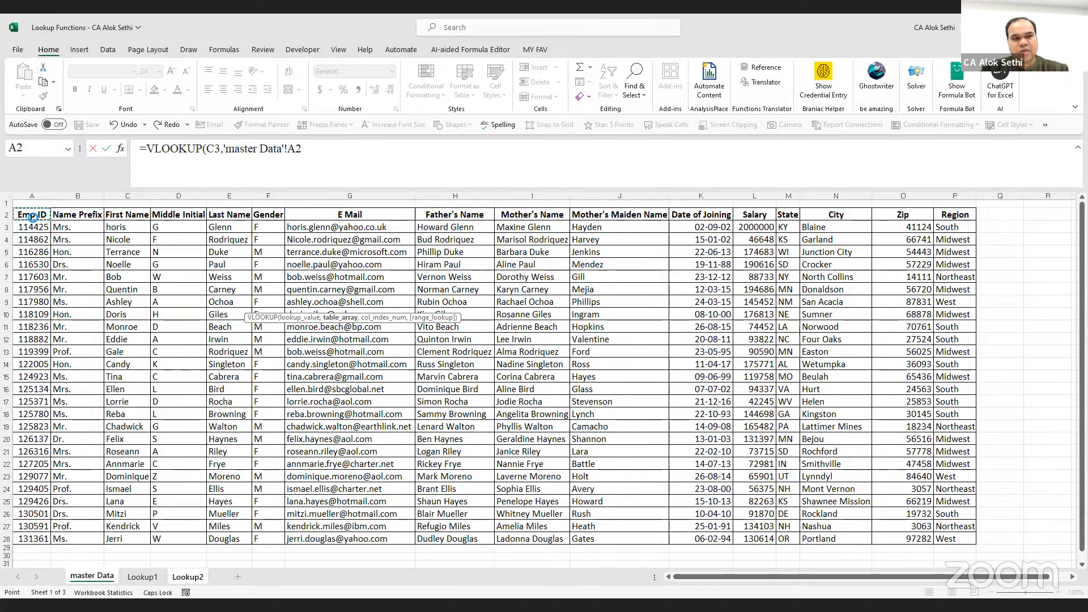
{"action": "key", "text": "ctrl+a"}
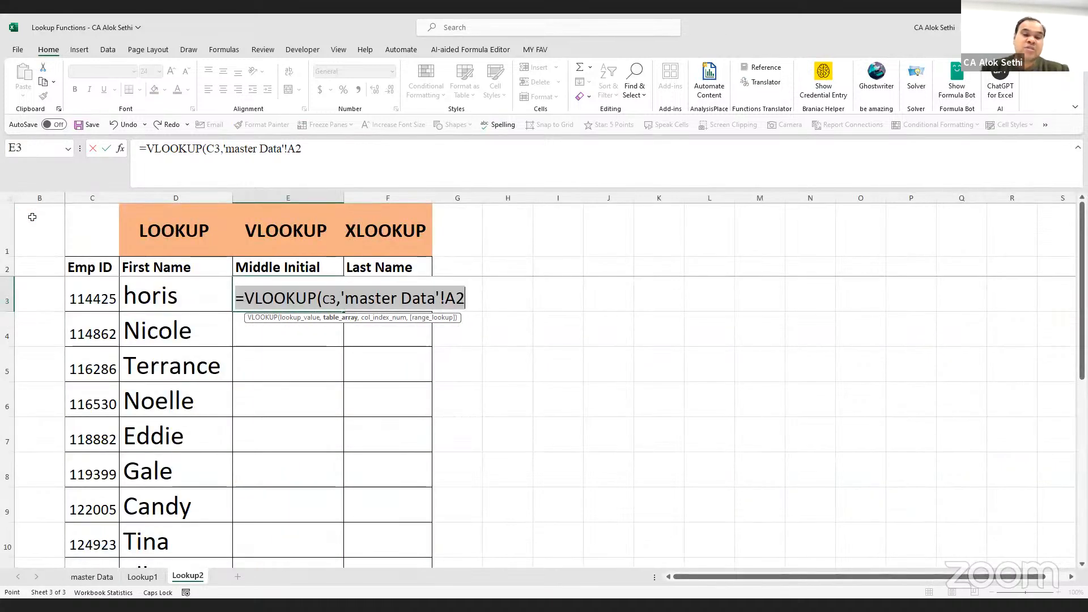
{"action": "key", "text": "Right"}
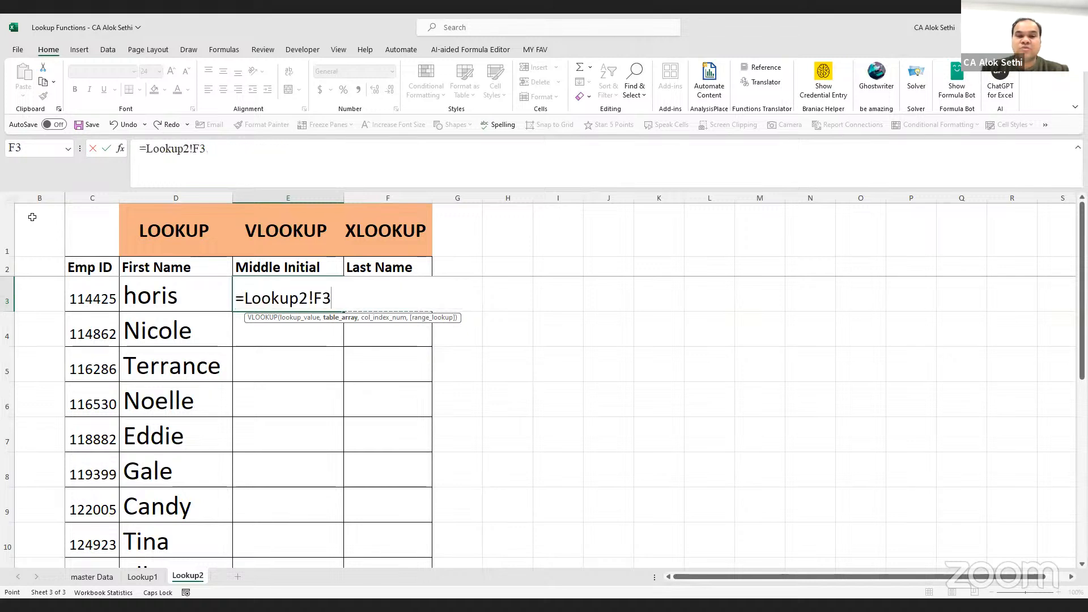
{"action": "key", "text": "BackSpace"}
{"action": "key", "text": "BackSpace"}
{"action": "key", "text": "BackSpace"}
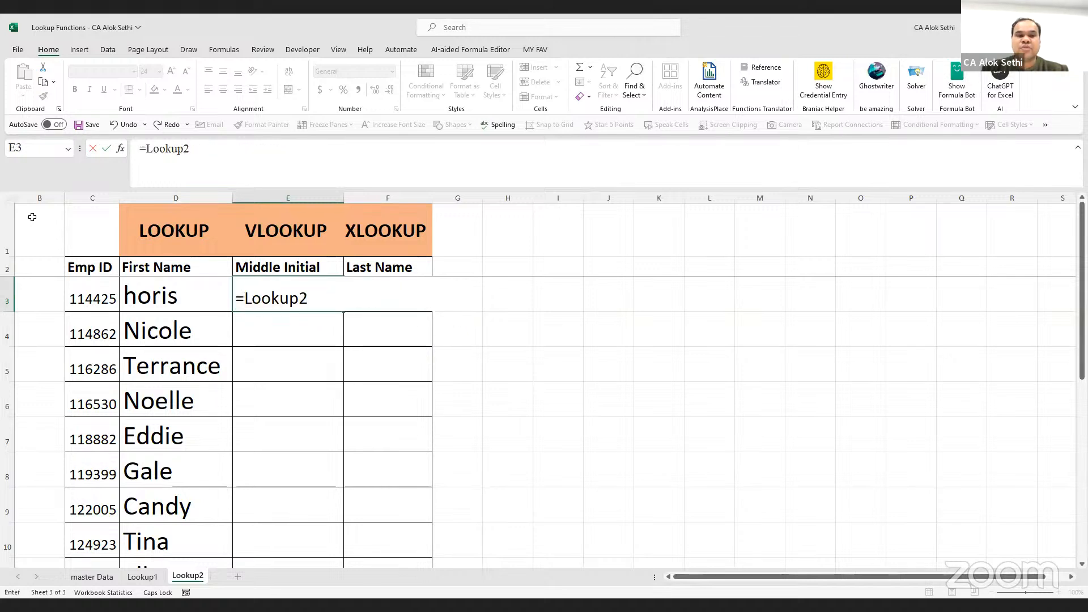
{"action": "key", "text": "BackSpace"}
{"action": "key", "text": "BackSpace"}
{"action": "key", "text": "BackSpace"}
{"action": "key", "text": "BackSpace"}
{"action": "key", "text": "BackSpace"}
{"action": "key", "text": "BackSpace"}
{"action": "key", "text": "BackSpace"}
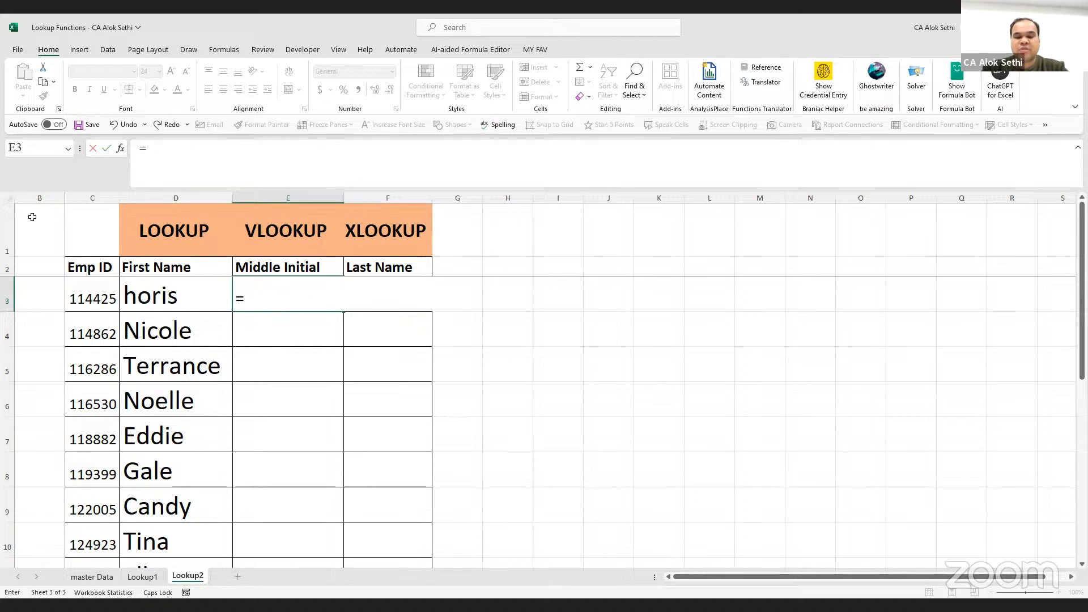
Enter =LOOKUP(C3,'master Data'!A3:P28, in E3, with the whole master Data table as range
{"action": "type", "text": "LOOKUP("}
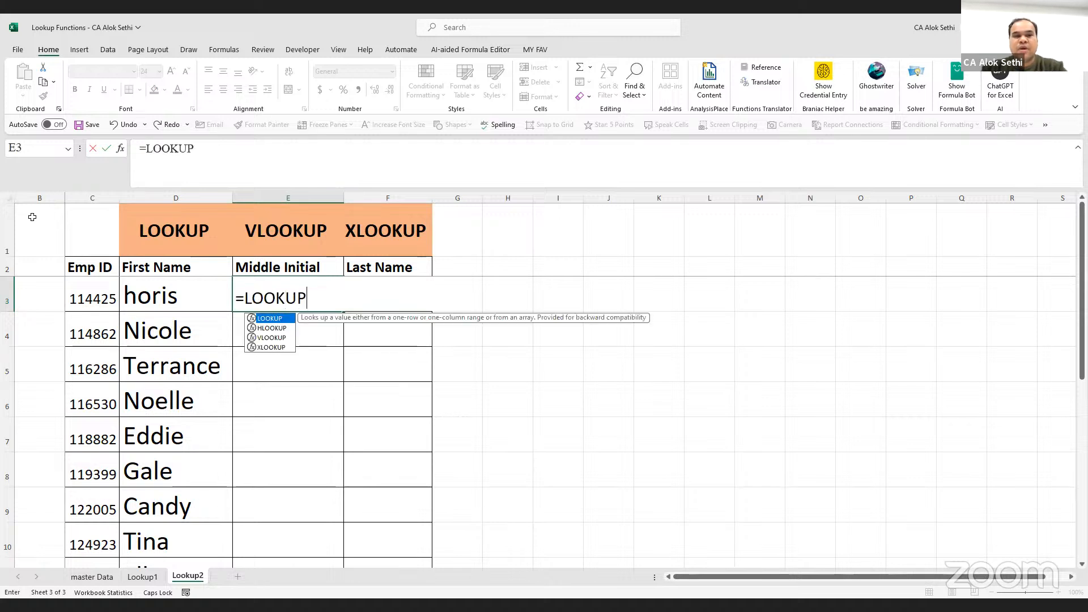
{"action": "left_click", "coordinate": [89, 294]}
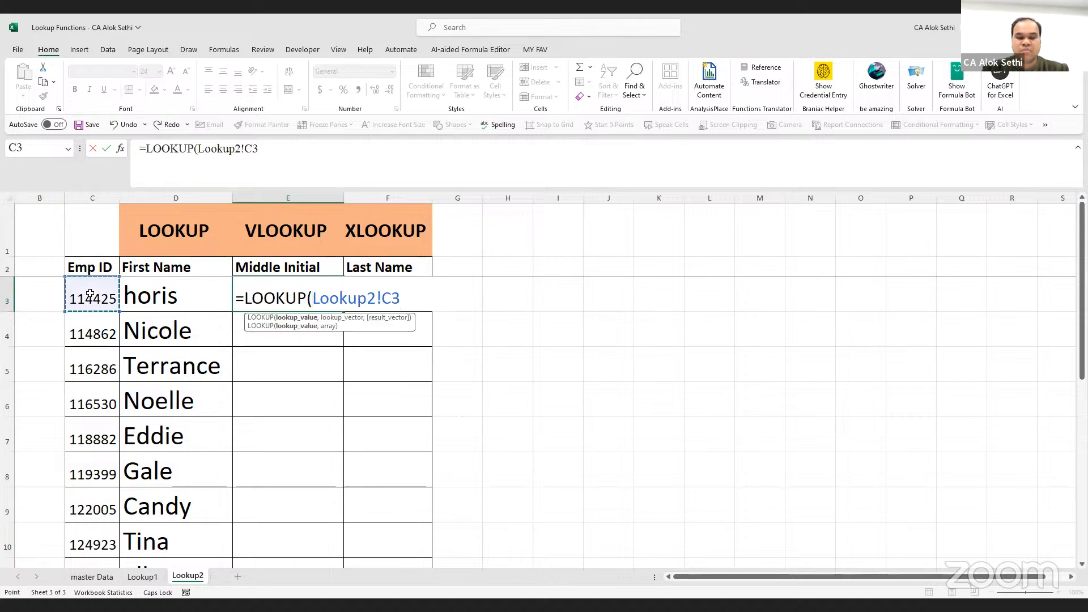
{"action": "type", "text": ","}
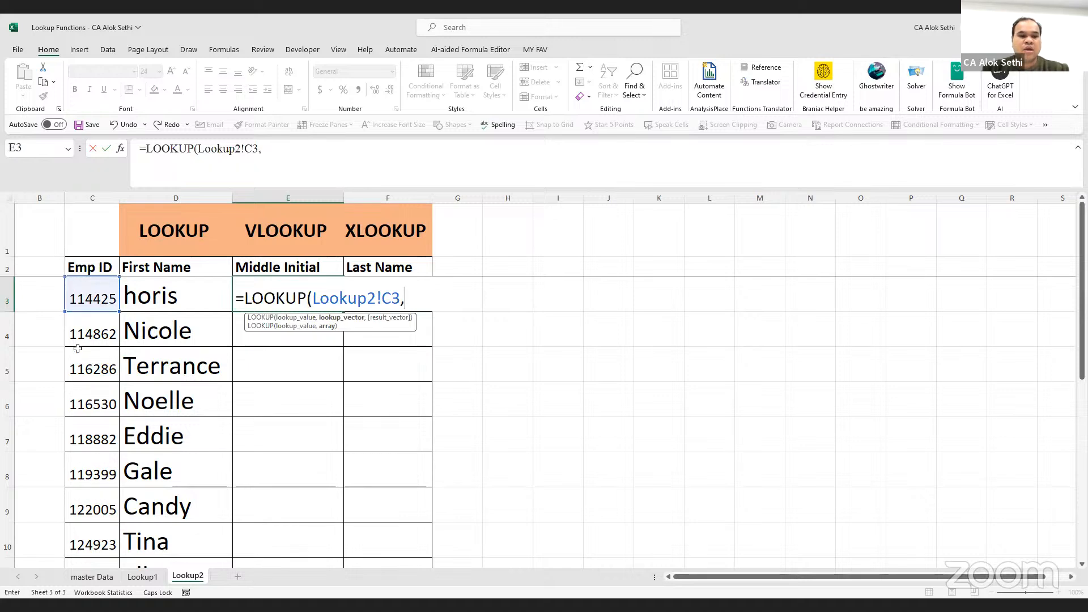
{"action": "left_click", "coordinate": [94, 577]}
{"action": "left_click", "coordinate": [28, 225]}
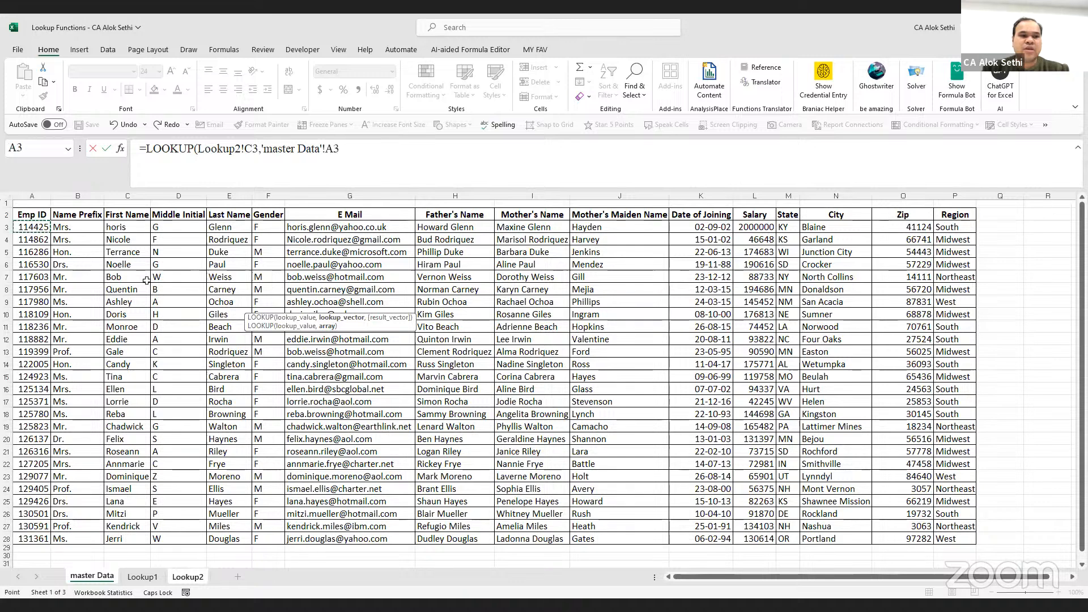
{"action": "left_click", "coordinate": [940, 540], "text": "shift"}
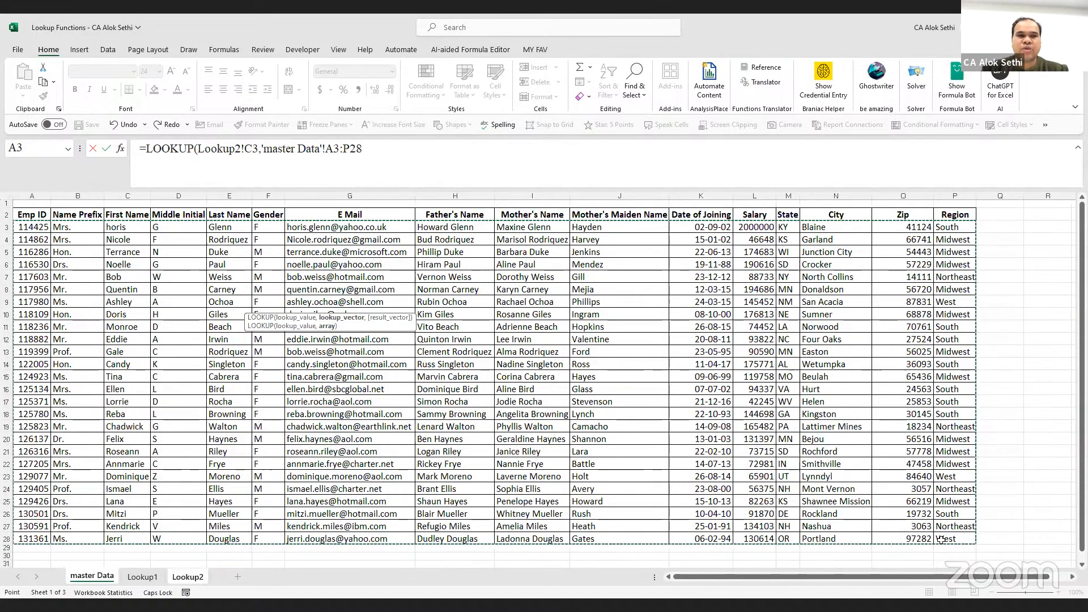
{"action": "type", "text": ","}
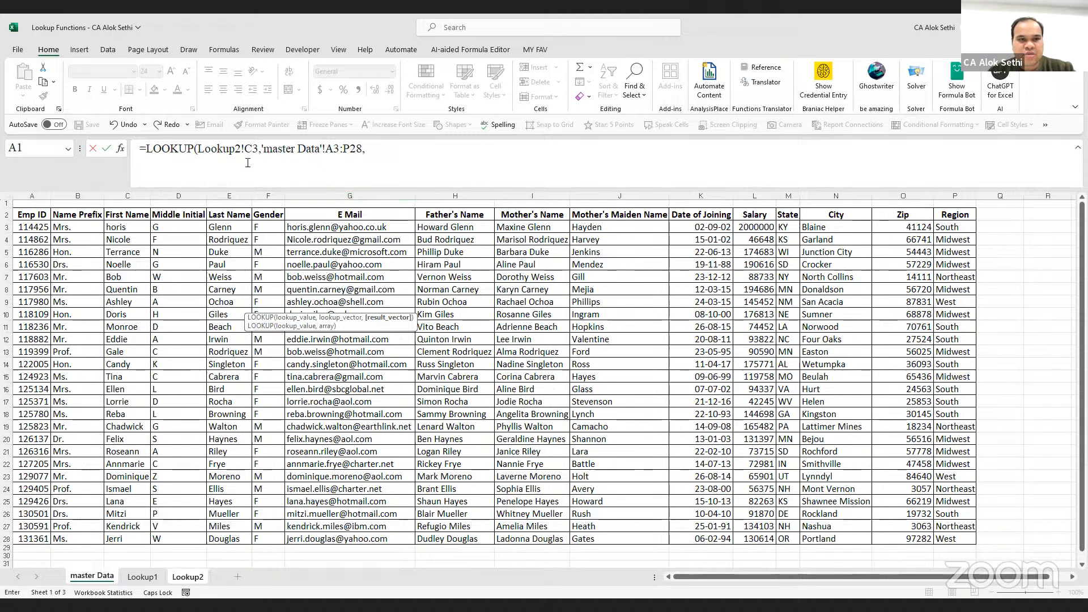
{"action": "left_click", "coordinate": [147, 150]}
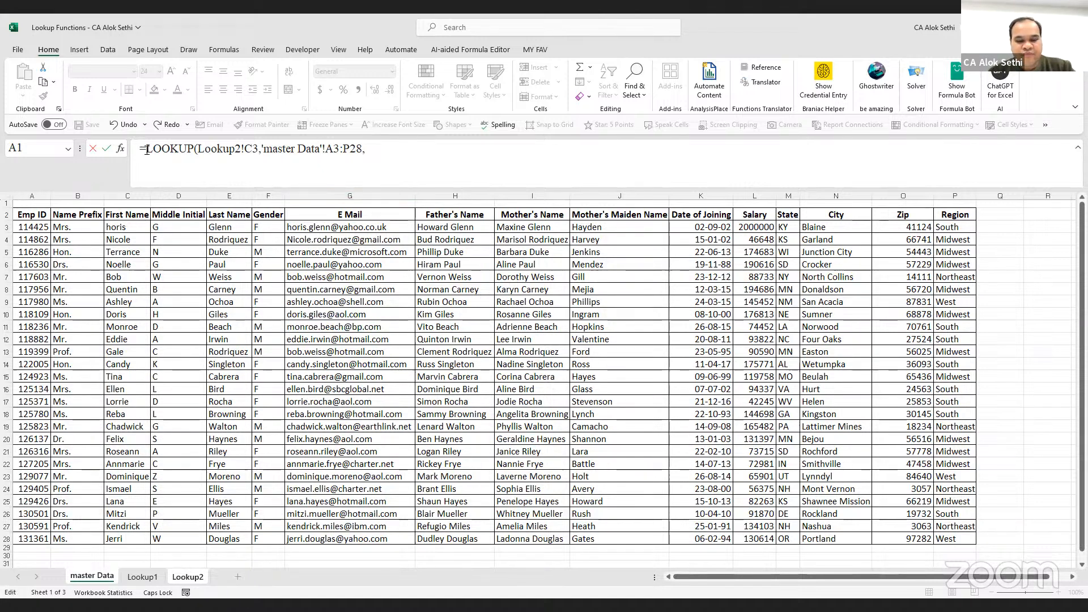
Turn the formula into VLOOKUP and add master Data J16 as its third argument
{"action": "type", "text": "V"}
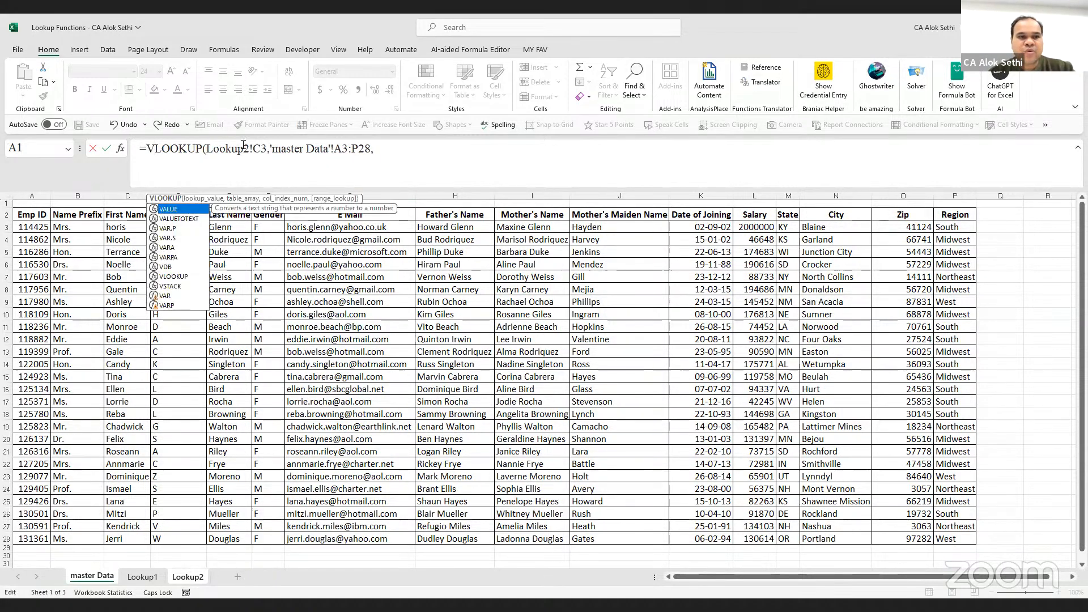
{"action": "left_click", "coordinate": [243, 146]}
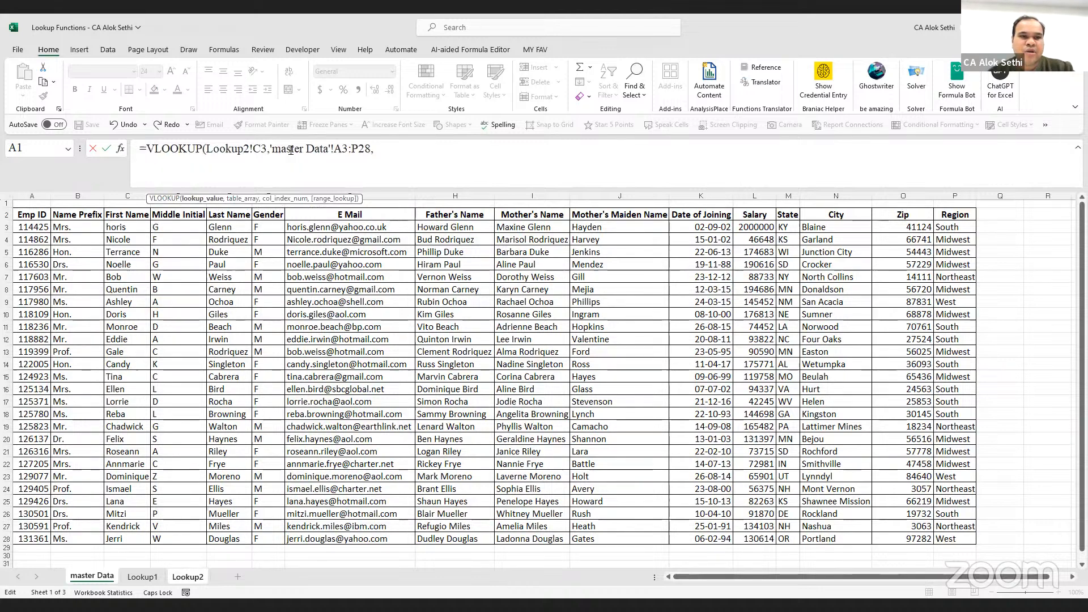
{"action": "left_click", "coordinate": [350, 147]}
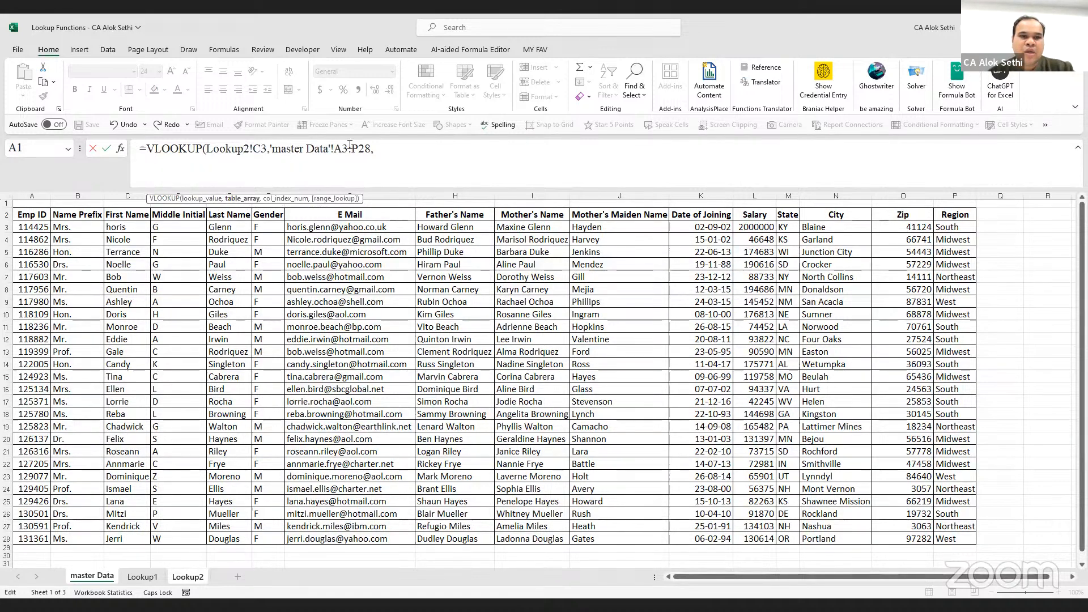
{"action": "left_click", "coordinate": [382, 154]}
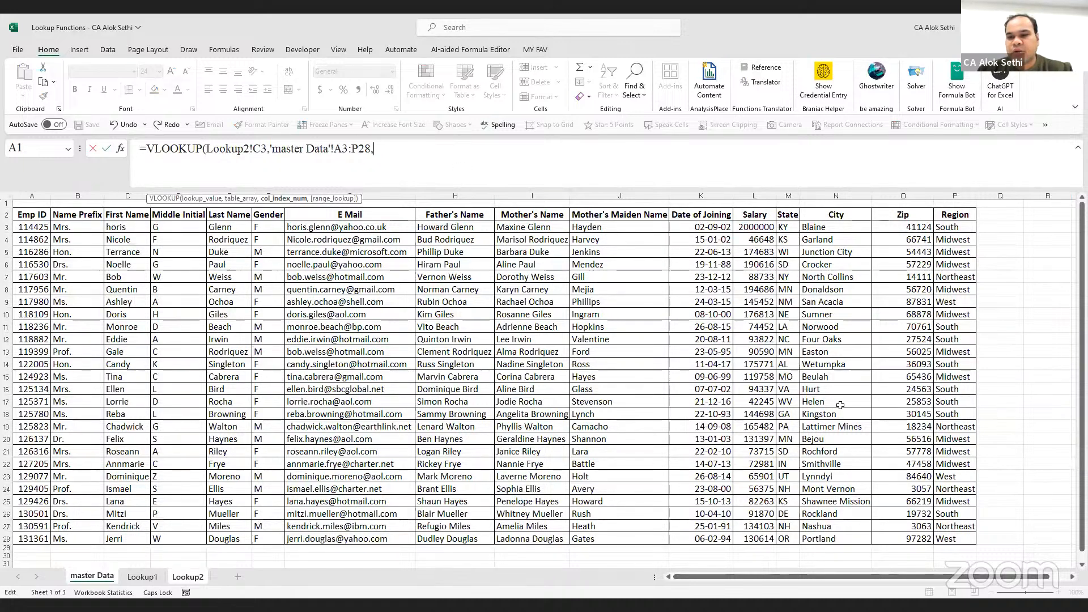
{"action": "left_click", "coordinate": [668, 389]}
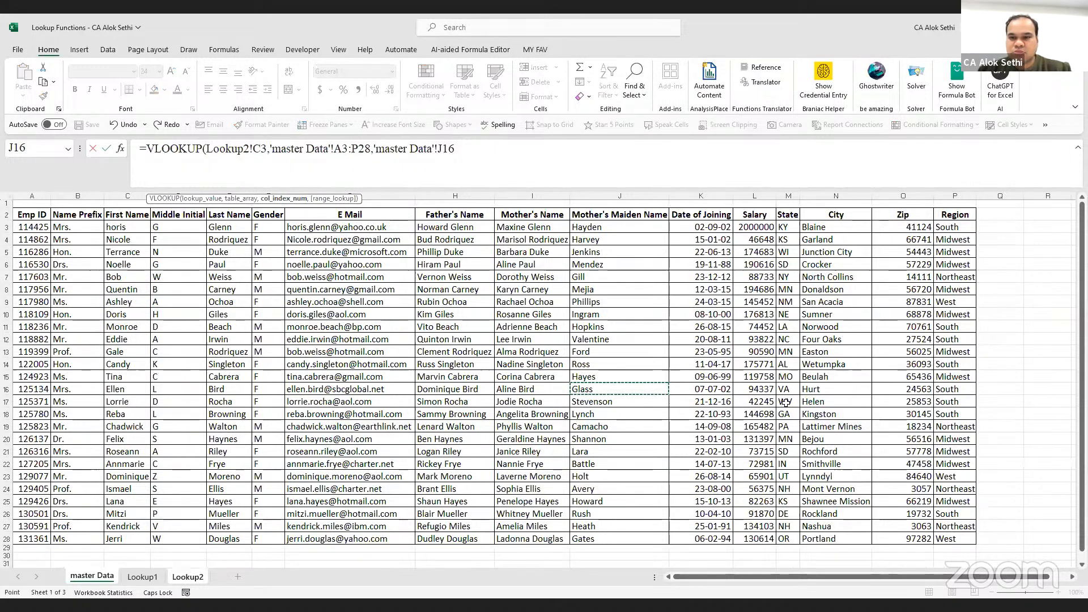
{"action": "key", "text": "alt+Tab"}
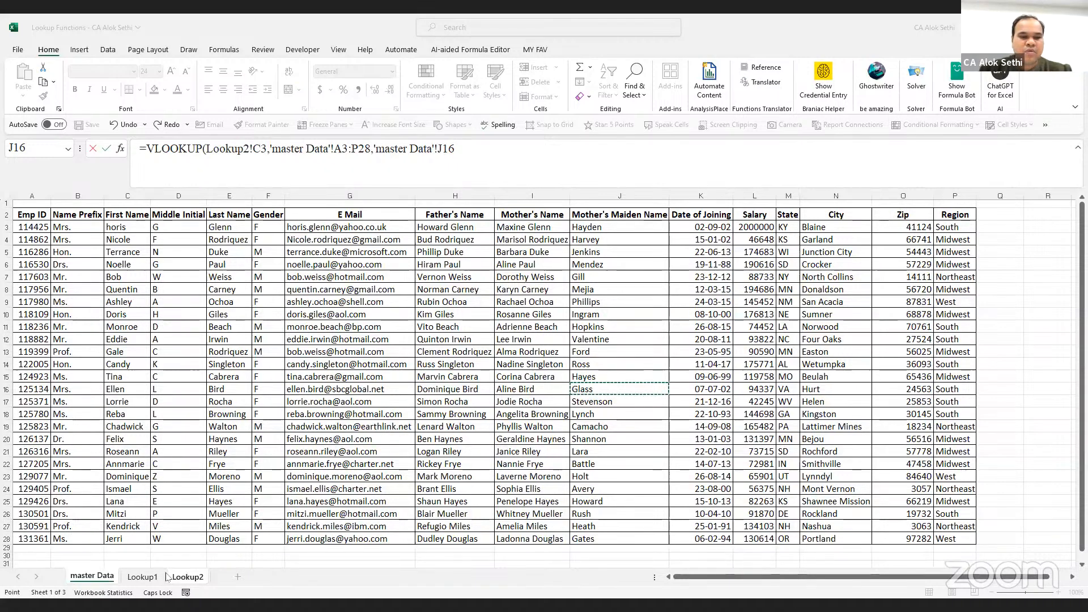
Remove the mistaken J16 reference from the end of E3's formula
{"action": "left_click", "coordinate": [487, 158]}
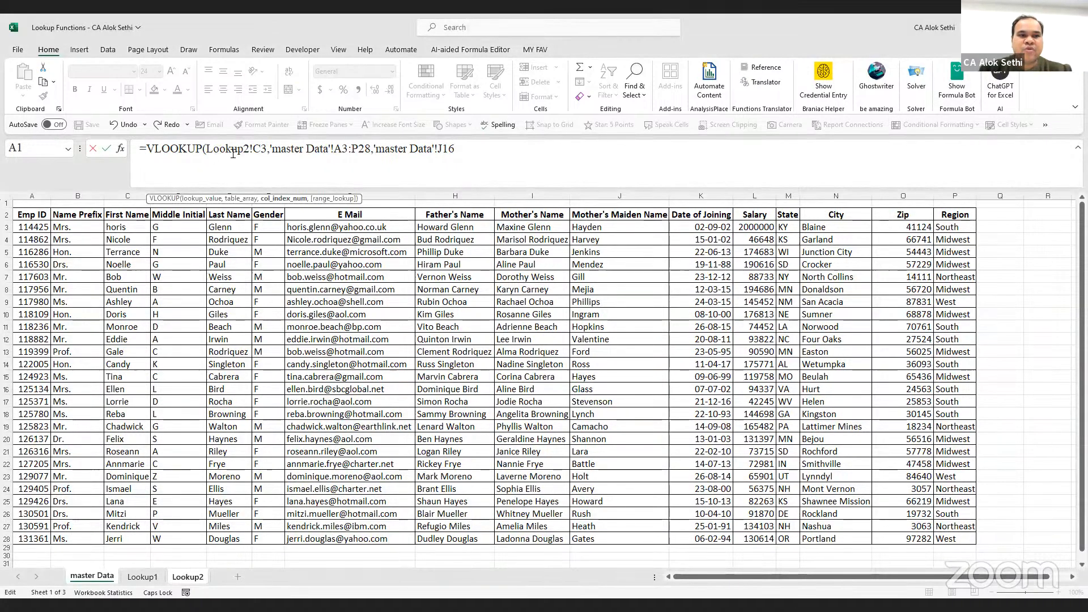
{"action": "left_click_drag", "start_coordinate": [219, 149], "coordinate": [274, 148]}
{"action": "left_click", "coordinate": [294, 147]}
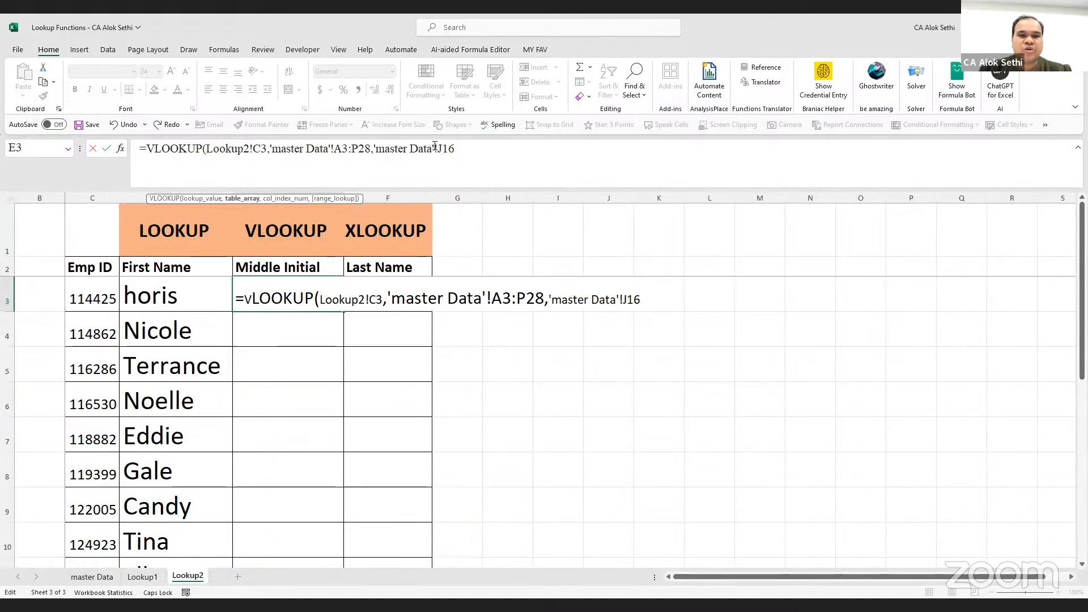
{"action": "key", "text": "BackSpace"}
{"action": "key", "text": "BackSpace"}
{"action": "key", "text": "BackSpace"}
{"action": "key", "text": "BackSpace"}
{"action": "key", "text": "BackSpace"}
{"action": "key", "text": "BackSpace"}
{"action": "key", "text": "BackSpace"}
{"action": "key", "text": "BackSpace"}
{"action": "key", "text": "BackSpace"}
{"action": "key", "text": "BackSpace"}
{"action": "key", "text": "BackSpace"}
{"action": "key", "text": "BackSpace"}
{"action": "key", "text": "BackSpace"}
{"action": "key", "text": "BackSpace"}
{"action": "key", "text": "BackSpace"}
{"action": "key", "text": "BackSpace"}
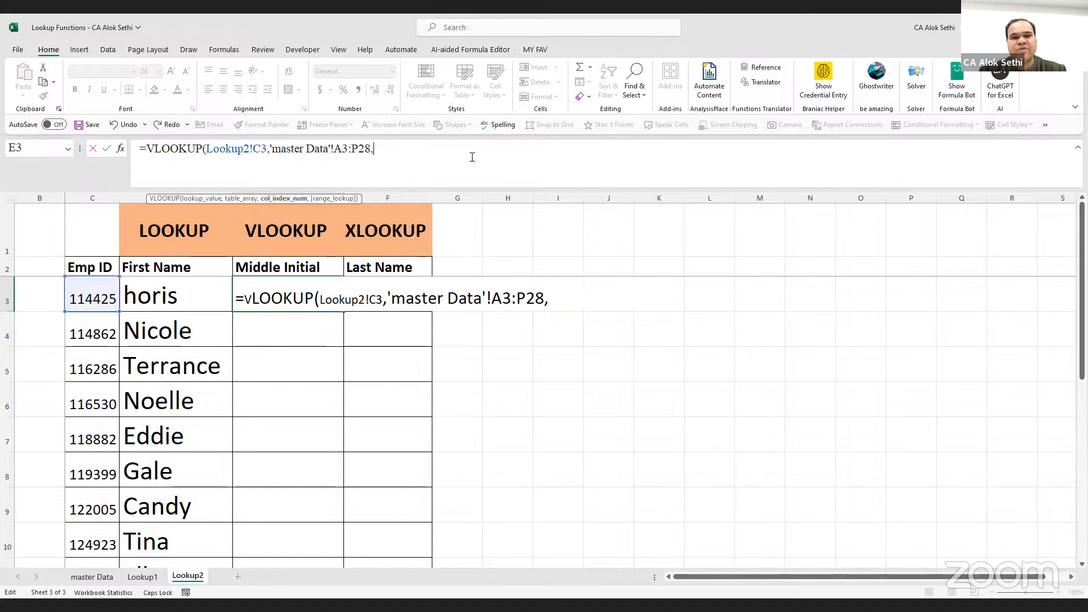
{"action": "left_click", "coordinate": [91, 577]}
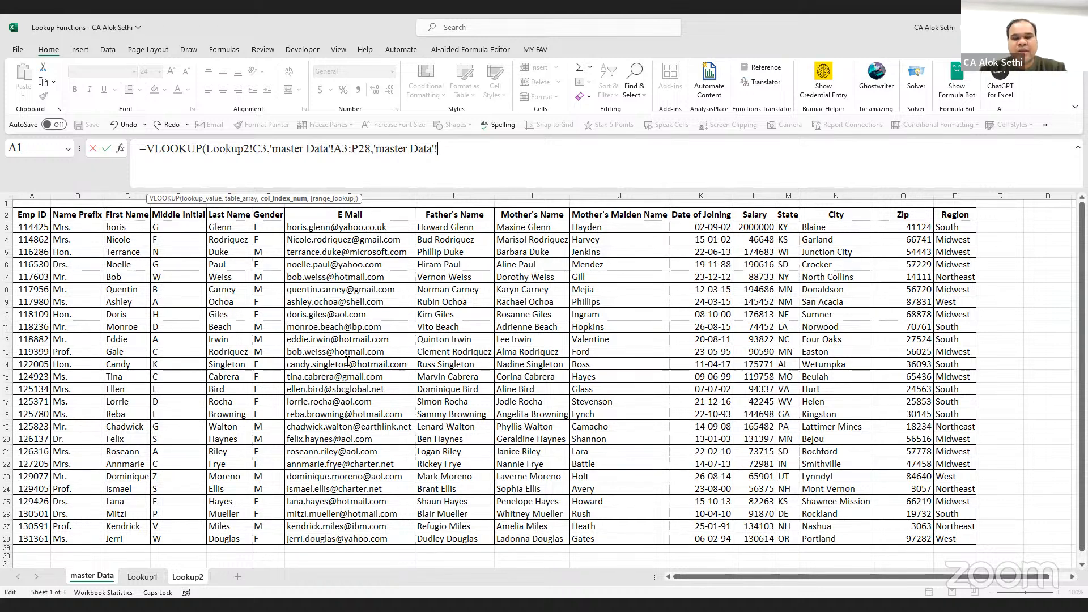
Finish E3 as =VLOOKUP(C3,'master Data'!A3:P28,3,FALSE) so it returns horis
{"action": "type", "text": ",3,"}
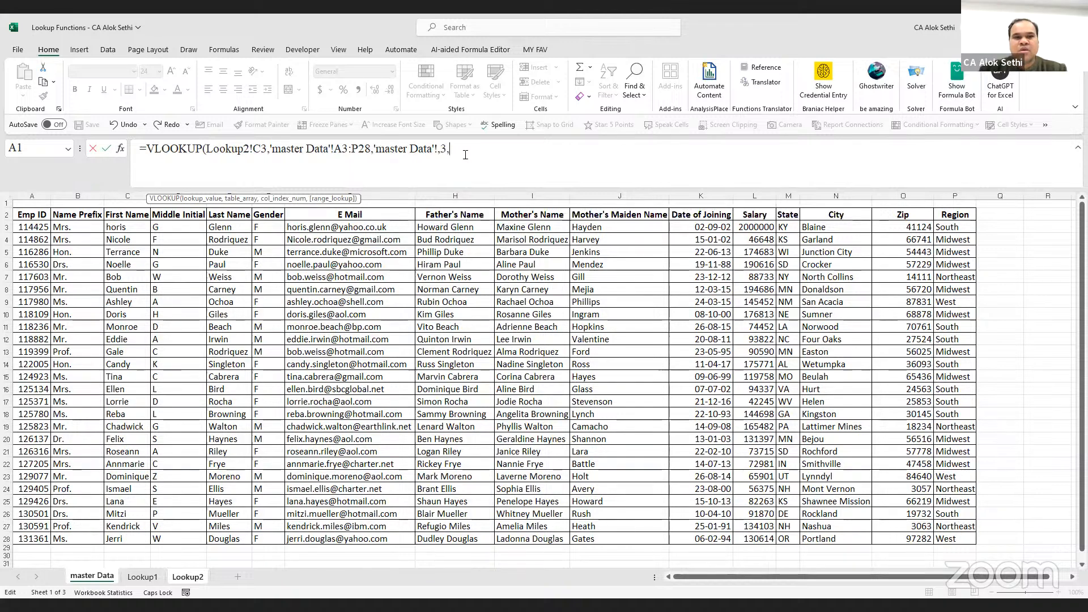
{"action": "key", "text": "BackSpace"}
{"action": "key", "text": "BackSpace"}
{"action": "key", "text": "BackSpace"}
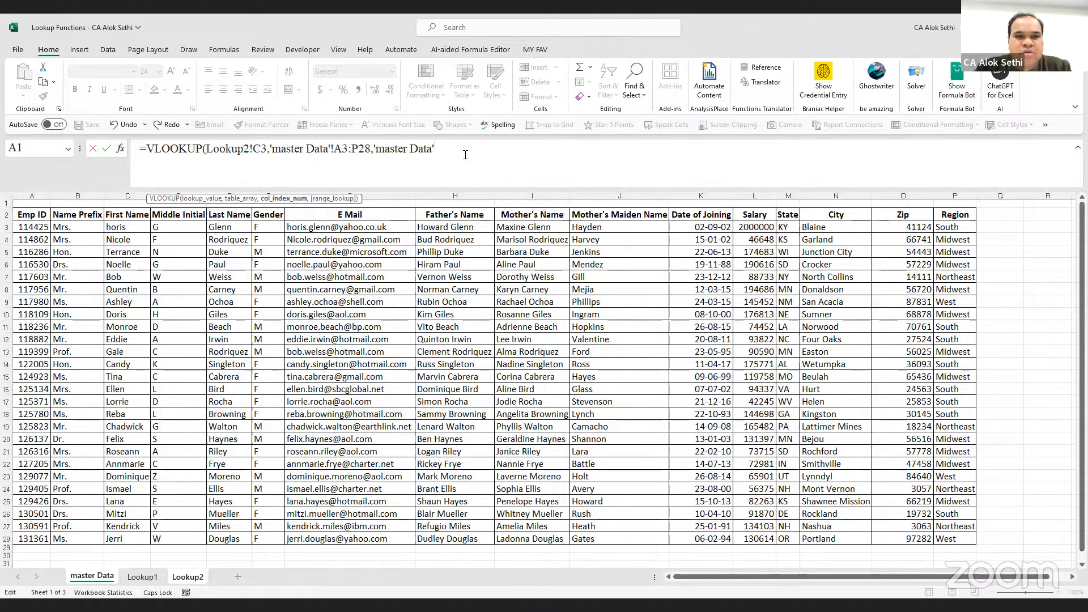
{"action": "key", "text": "BackSpace"}
{"action": "key", "text": "BackSpace"}
{"action": "key", "text": "BackSpace"}
{"action": "key", "text": "BackSpace"}
{"action": "key", "text": "BackSpace"}
{"action": "key", "text": "BackSpace"}
{"action": "key", "text": "BackSpace"}
{"action": "key", "text": "BackSpace"}
{"action": "key", "text": "BackSpace"}
{"action": "key", "text": "BackSpace"}
{"action": "key", "text": "BackSpace"}
{"action": "key", "text": "BackSpace"}
{"action": "key", "text": "BackSpace"}
{"action": "type", "text": "3,"}
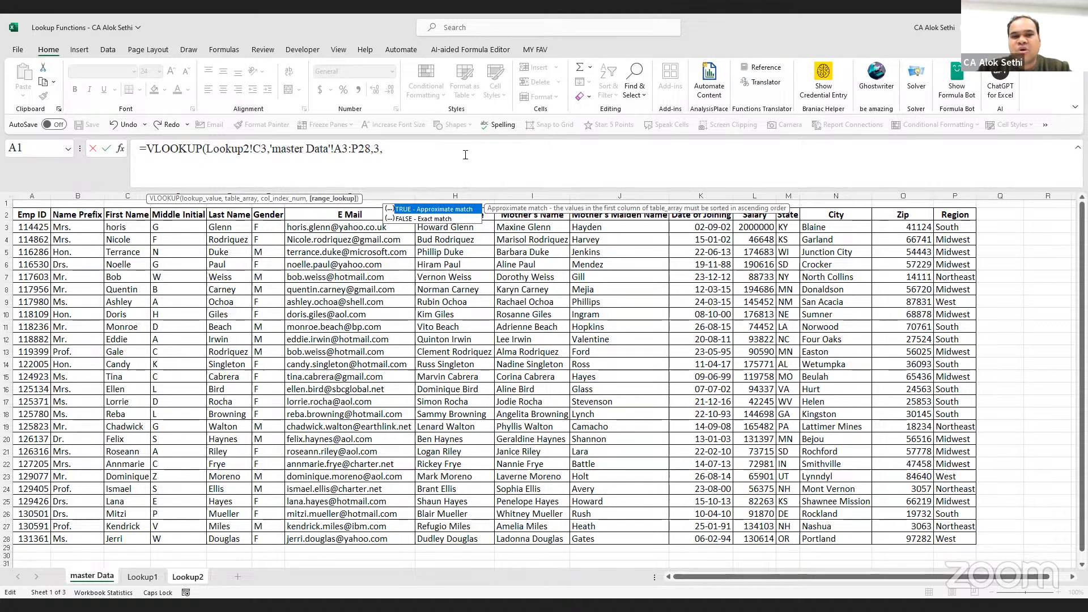
{"action": "type", "text": "FALSE"}
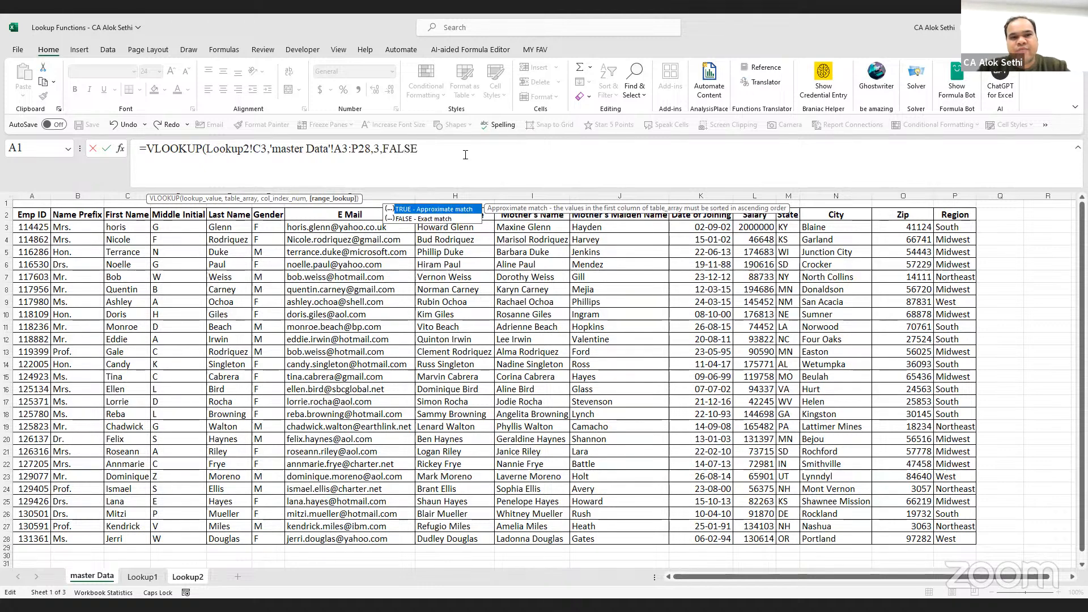
{"action": "type", "text": ")"}
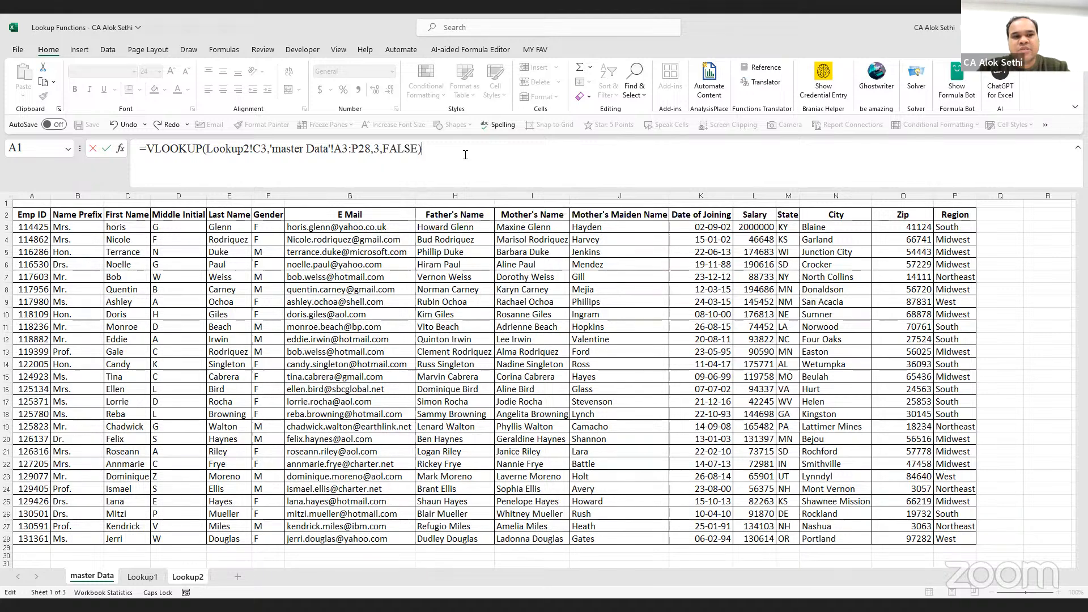
{"action": "key", "text": "Return"}
{"action": "key", "text": "Up"}
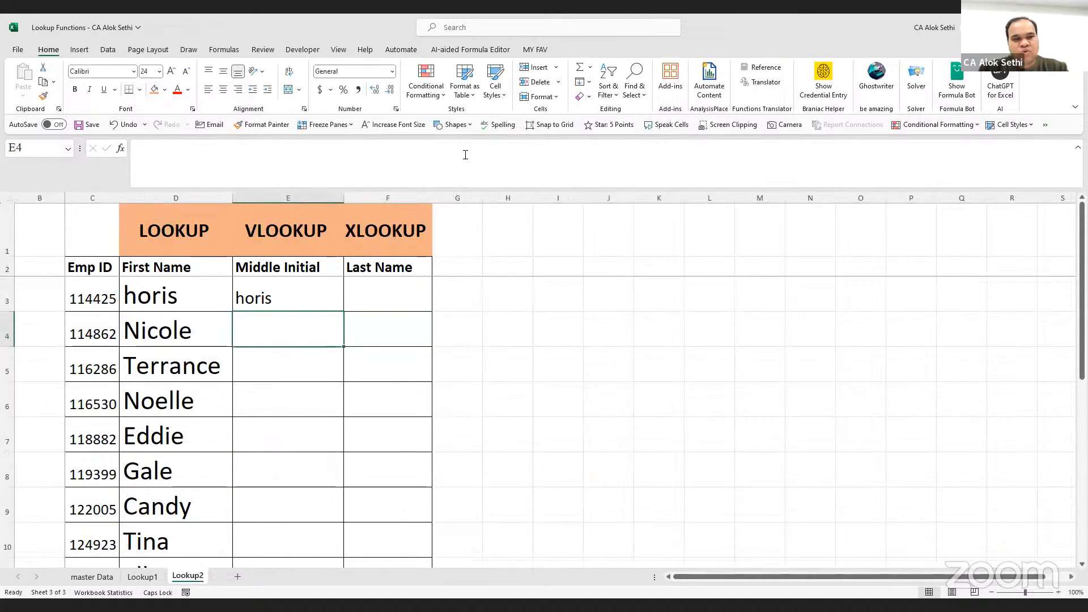
{"action": "key", "text": "F2"}
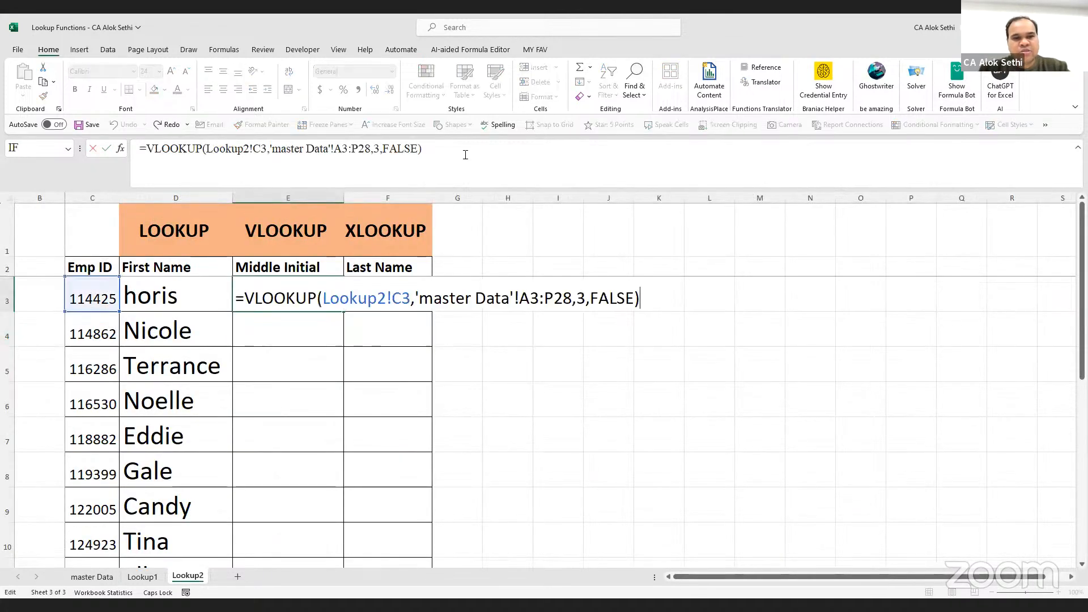
{"action": "key", "text": "Escape"}
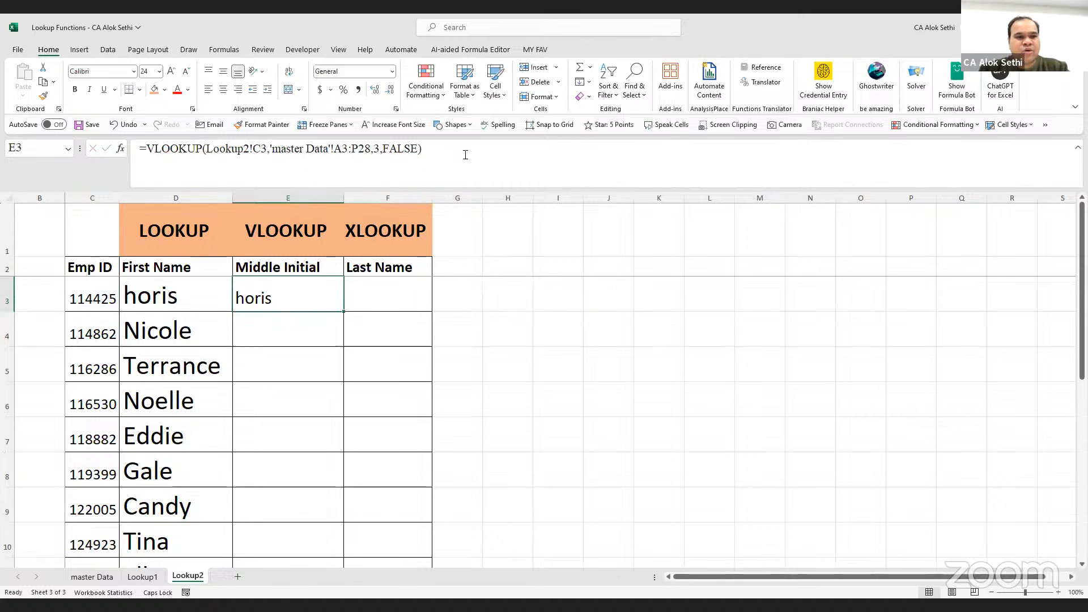
{"action": "left_click", "coordinate": [92, 577]}
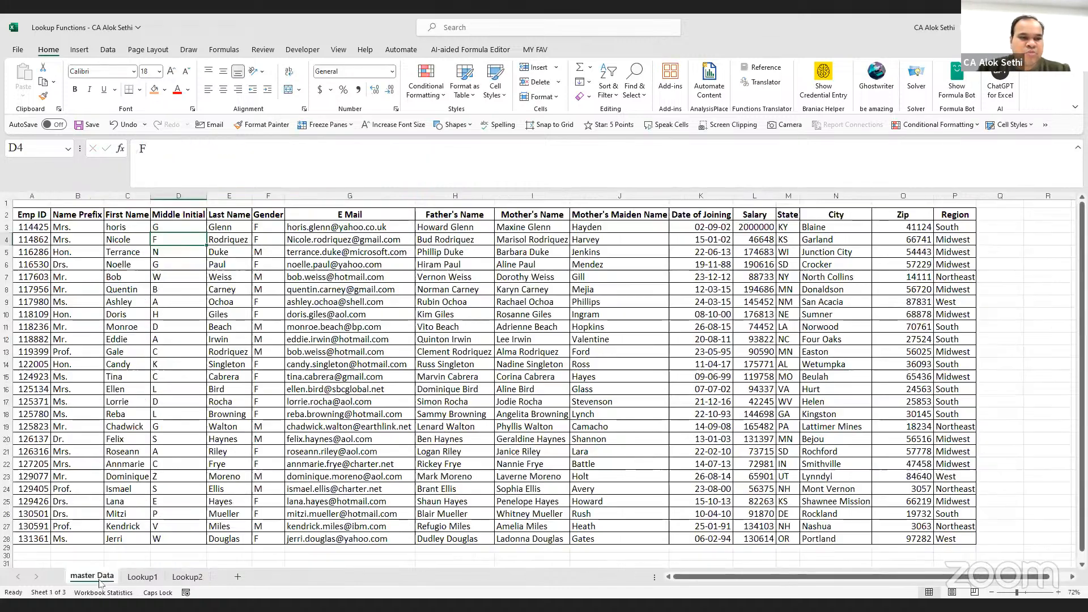
{"action": "left_click", "coordinate": [38, 230]}
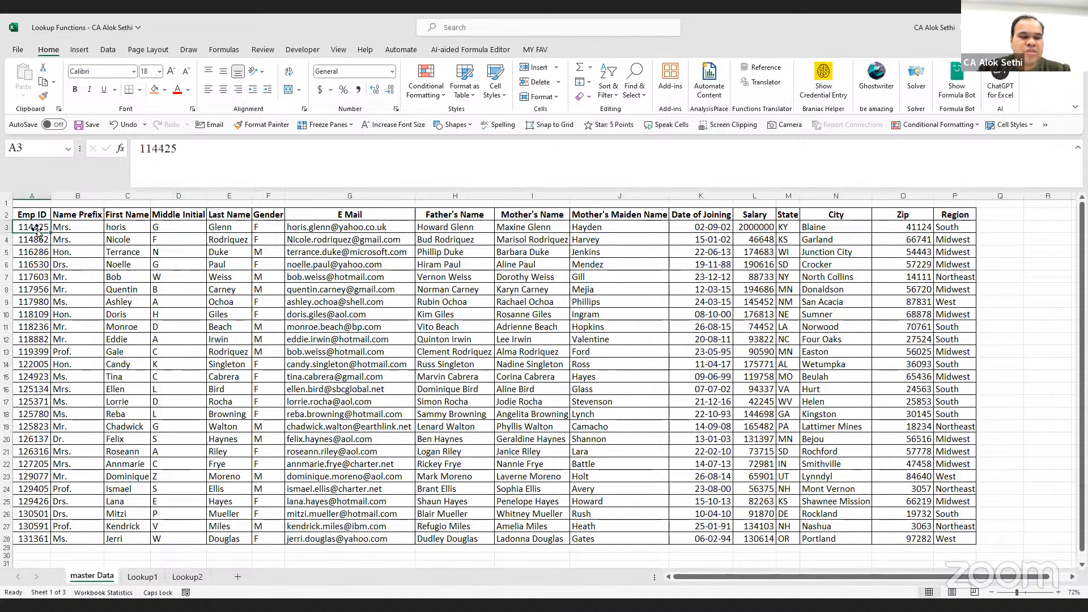
{"action": "left_click", "coordinate": [154, 228]}
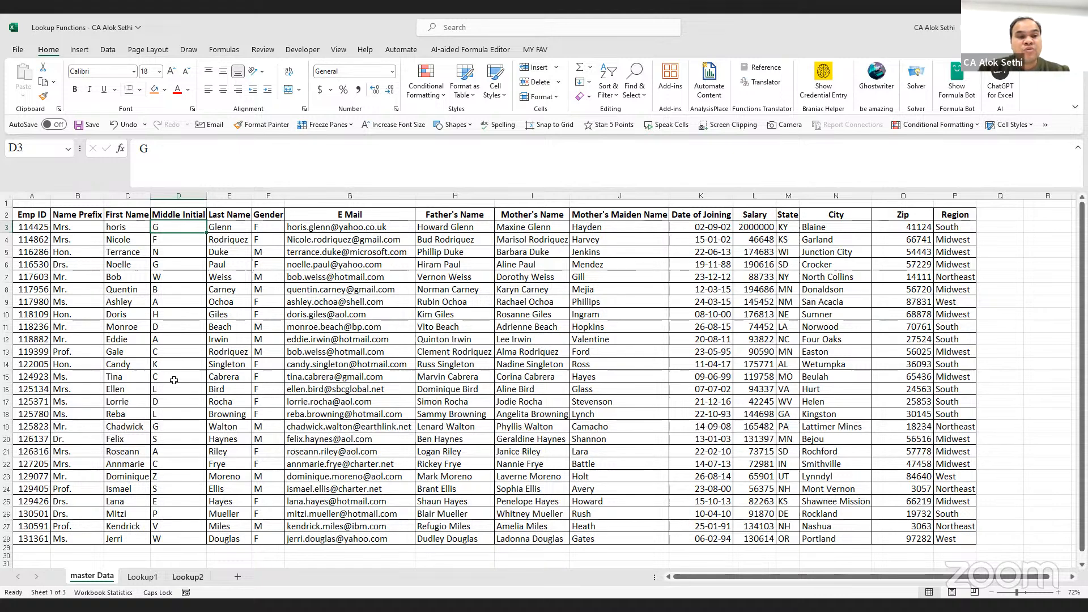
{"action": "key", "text": "ctrl+Page_Down"}
{"action": "key", "text": "ctrl+Page_Down"}
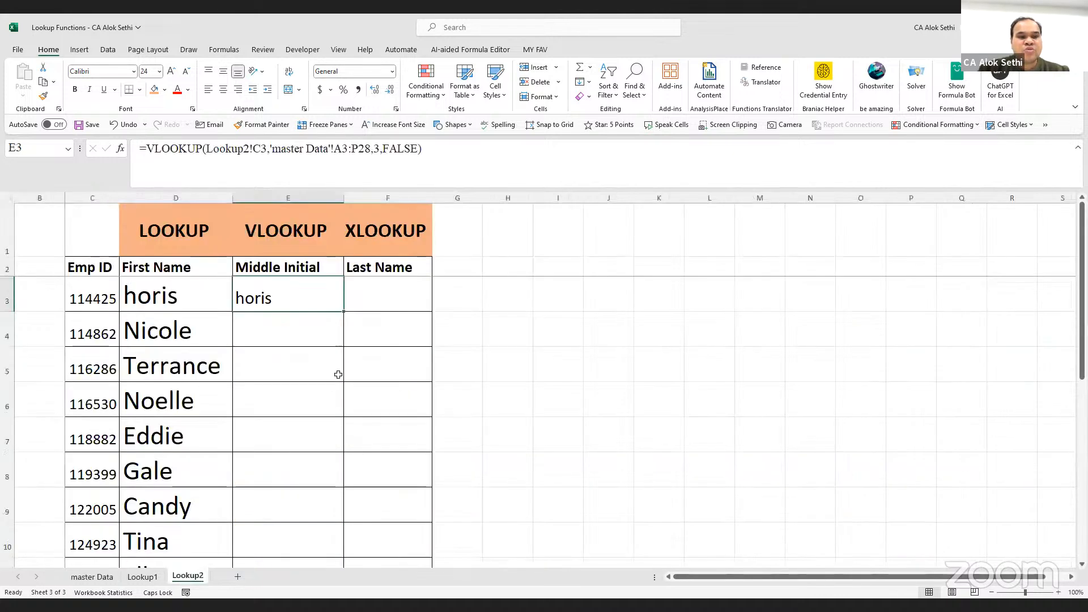
Change E3's column index to 4 and fill the formula down the Middle Initial column
{"action": "key", "text": "F2"}
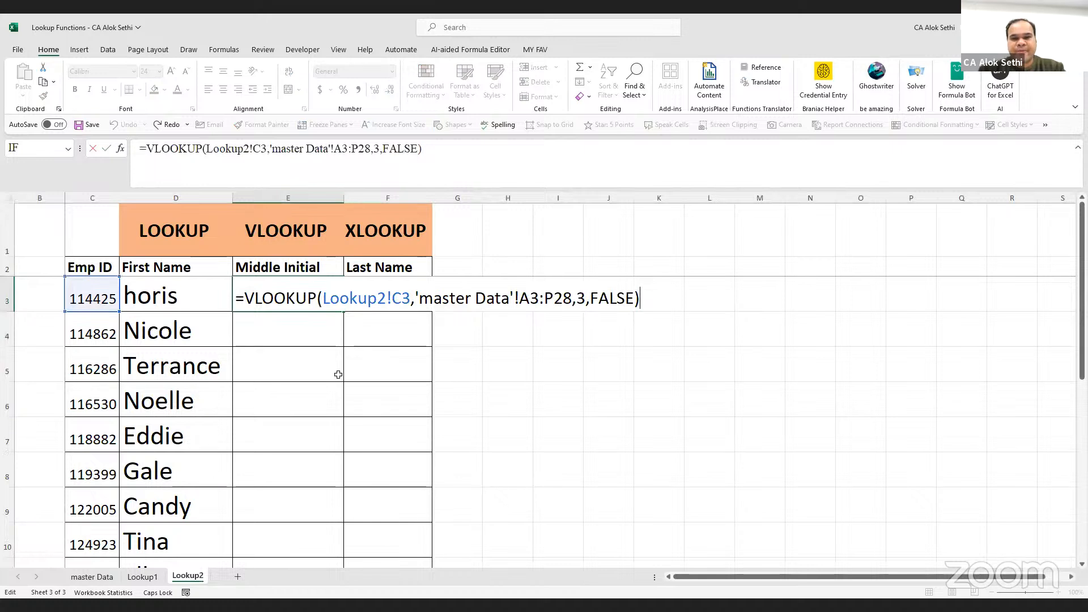
{"action": "key", "text": "Left"}
{"action": "key", "text": "Left"}
{"action": "key", "text": "Left"}
{"action": "key", "text": "Left"}
{"action": "key", "text": "Left"}
{"action": "key", "text": "Left"}
{"action": "key", "text": "Left"}
{"action": "key", "text": "BackSpace"}
{"action": "type", "text": "4"}
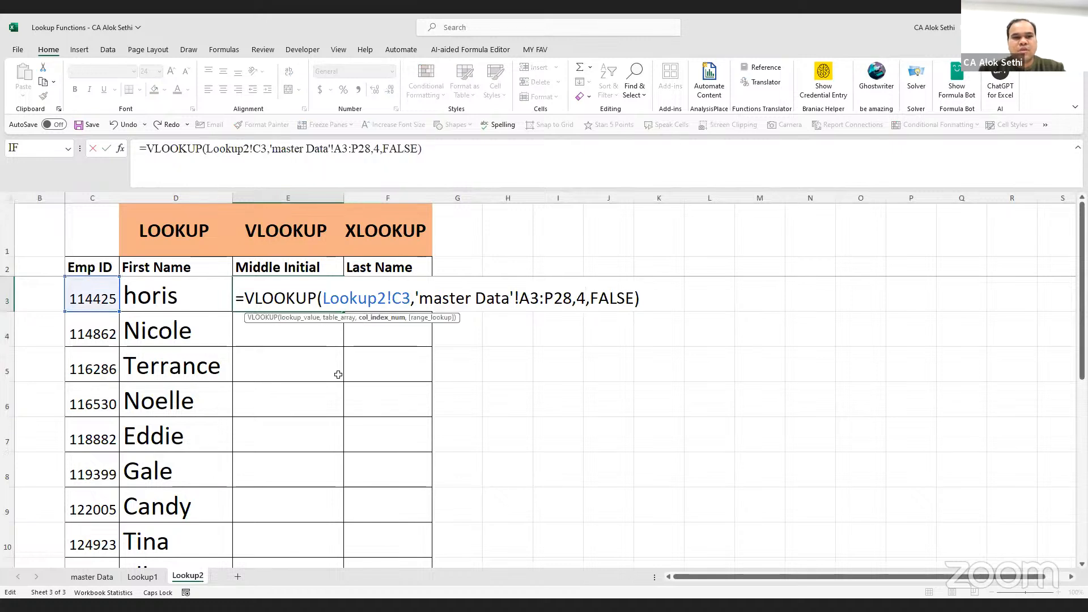
{"action": "key", "text": "Return"}
{"action": "left_click", "coordinate": [319, 303]}
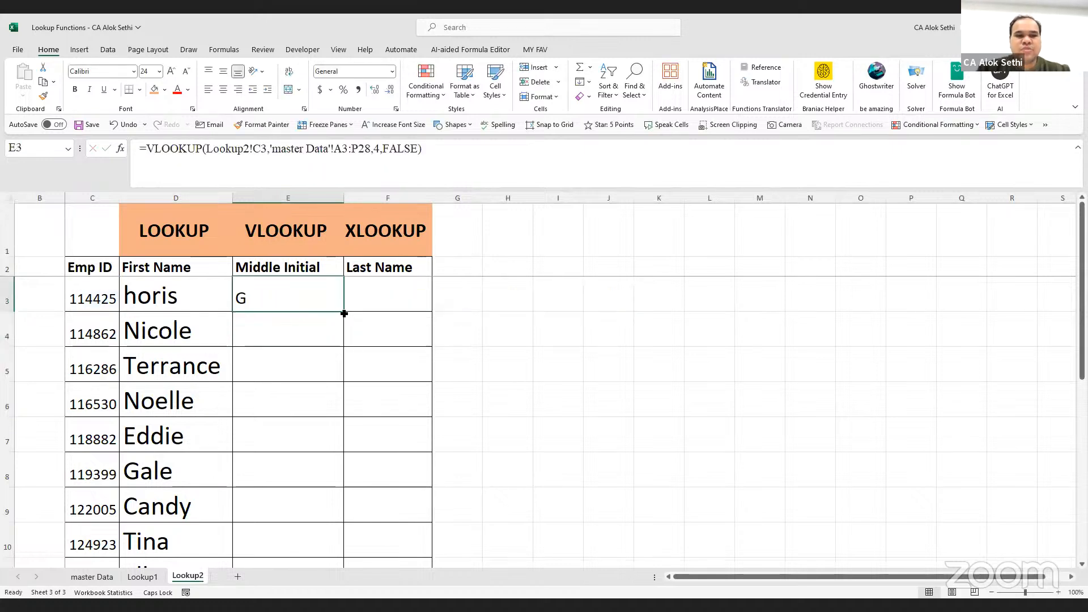
{"action": "double_click", "coordinate": [344, 314]}
{"action": "scroll", "coordinate": [307, 412], "scroll_direction": "down", "scroll_amount": 3}
{"action": "scroll", "coordinate": [306, 412], "scroll_direction": "down", "scroll_amount": 3}
{"action": "scroll", "coordinate": [306, 410], "scroll_direction": "up", "scroll_amount": 6}
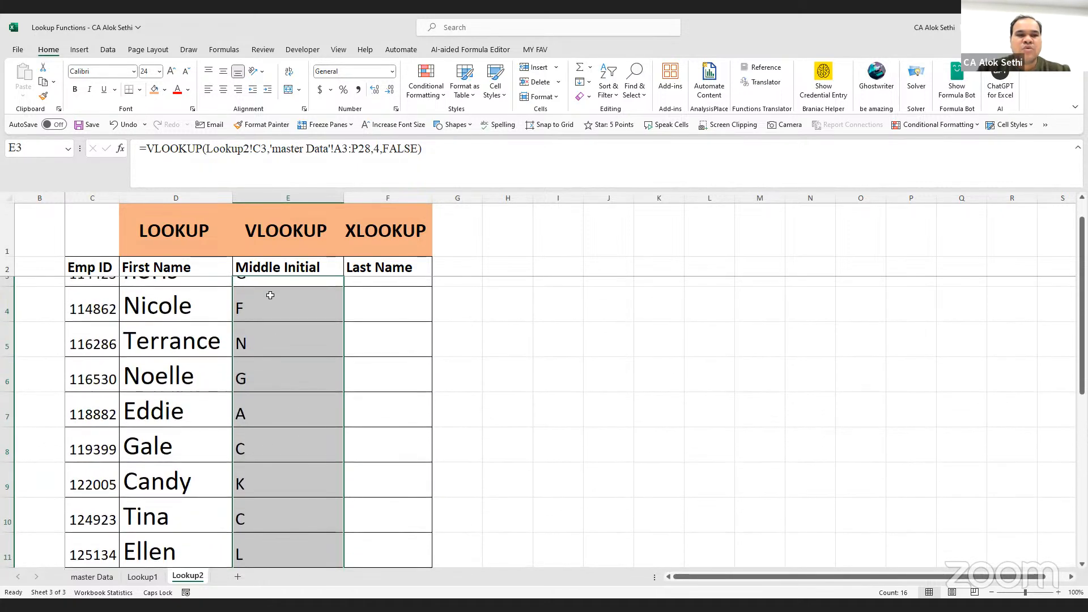
{"action": "scroll", "coordinate": [272, 304], "scroll_direction": "up", "scroll_amount": 2}
Make the table range absolute as $A$3:$P$28 and refill column E
{"action": "left_click", "coordinate": [275, 292]}
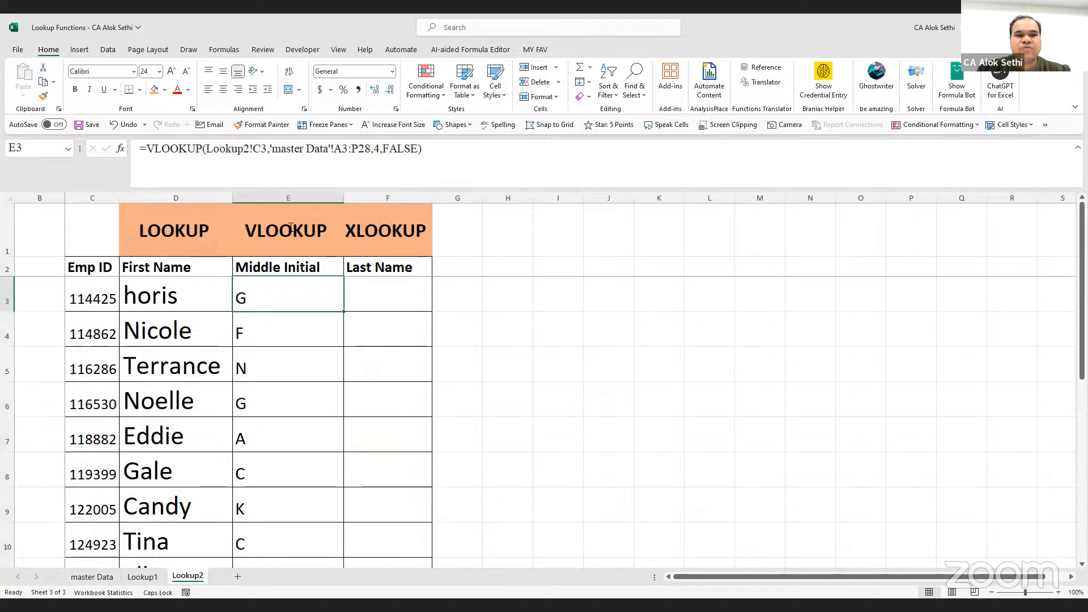
{"action": "left_click", "coordinate": [336, 147]}
{"action": "left_click_drag", "start_coordinate": [334, 149], "coordinate": [370, 148]}
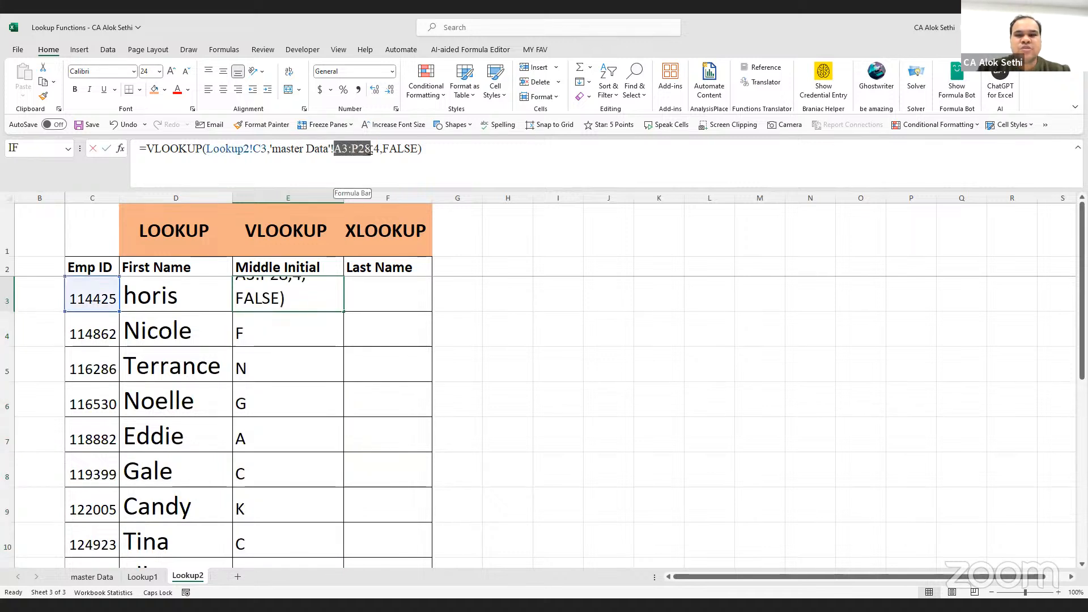
{"action": "key", "text": "F4"}
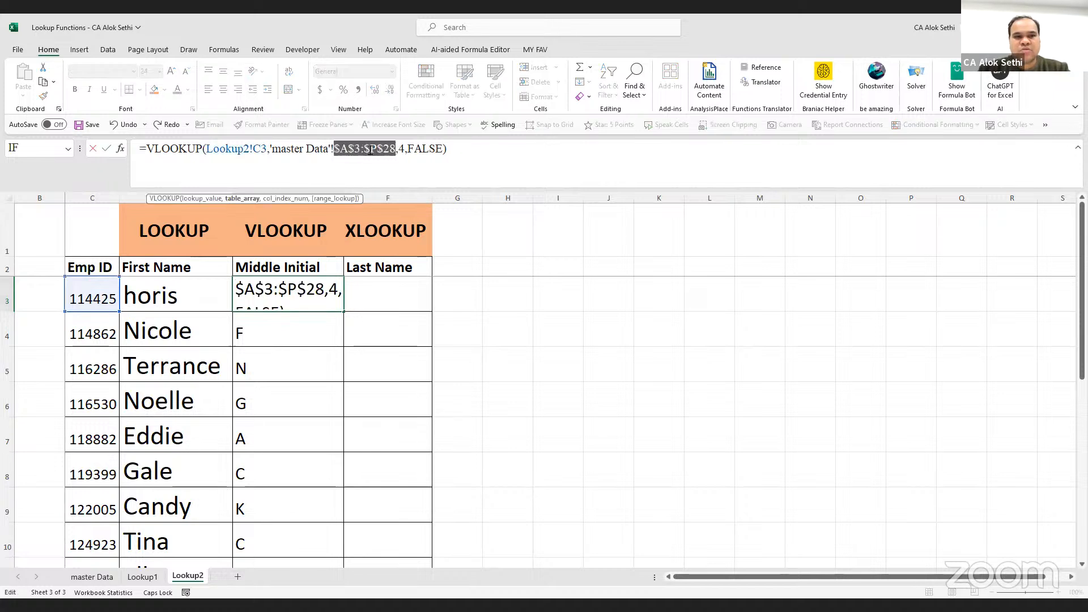
{"action": "key", "text": "Return"}
{"action": "left_click", "coordinate": [332, 301]}
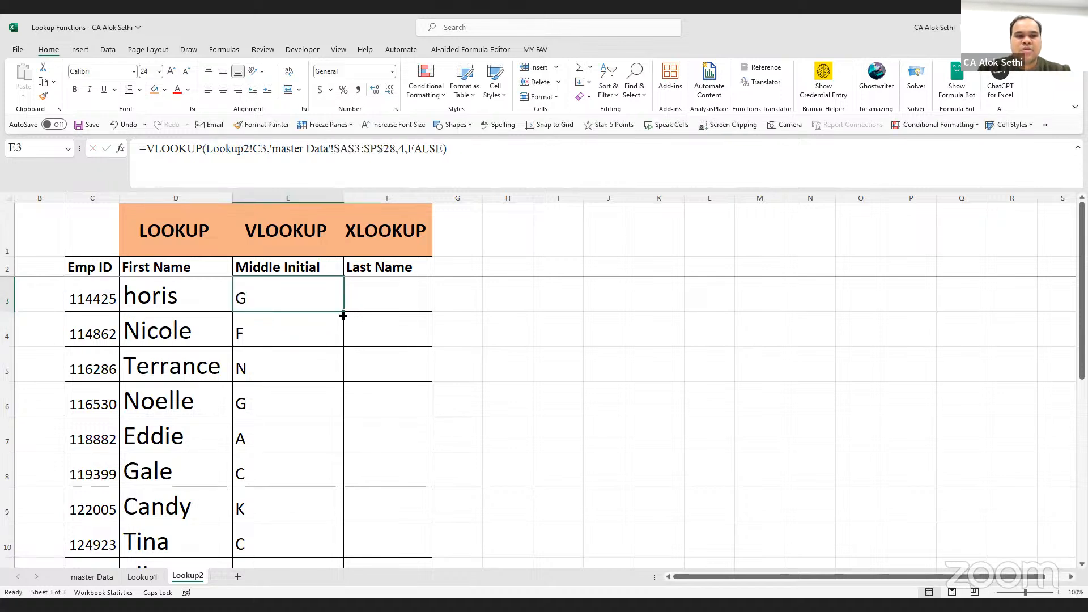
{"action": "double_click", "coordinate": [343, 316]}
{"action": "left_click", "coordinate": [326, 353]}
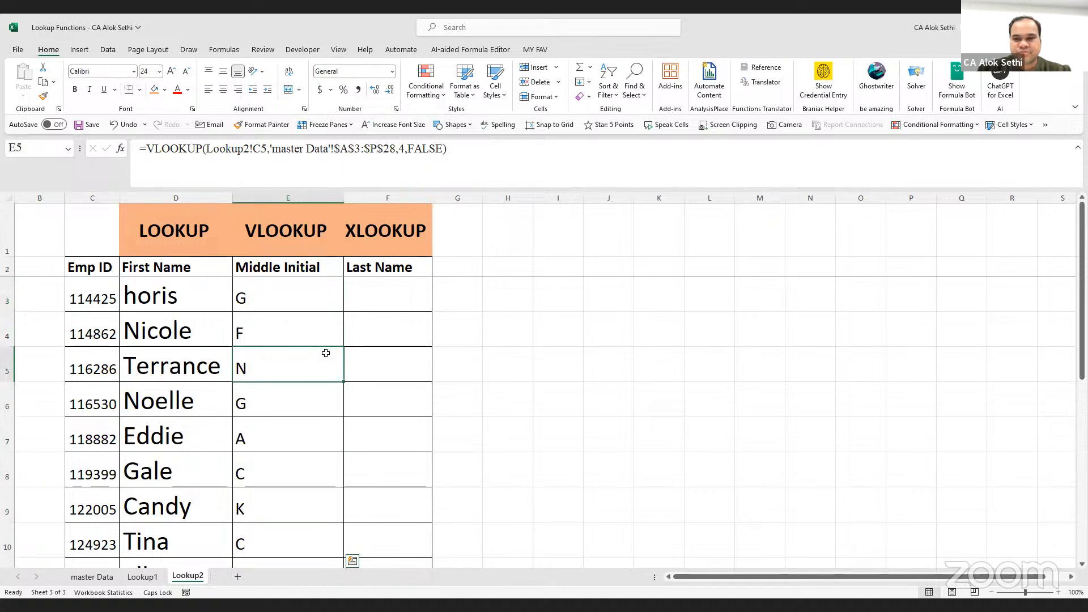
{"action": "scroll", "coordinate": [326, 353], "scroll_direction": "down", "scroll_amount": 3}
{"action": "scroll", "coordinate": [326, 353], "scroll_direction": "up", "scroll_amount": 3}
{"action": "scroll", "coordinate": [326, 353], "scroll_direction": "up", "scroll_amount": 1}
{"action": "scroll", "coordinate": [326, 353], "scroll_direction": "up", "scroll_amount": 1}
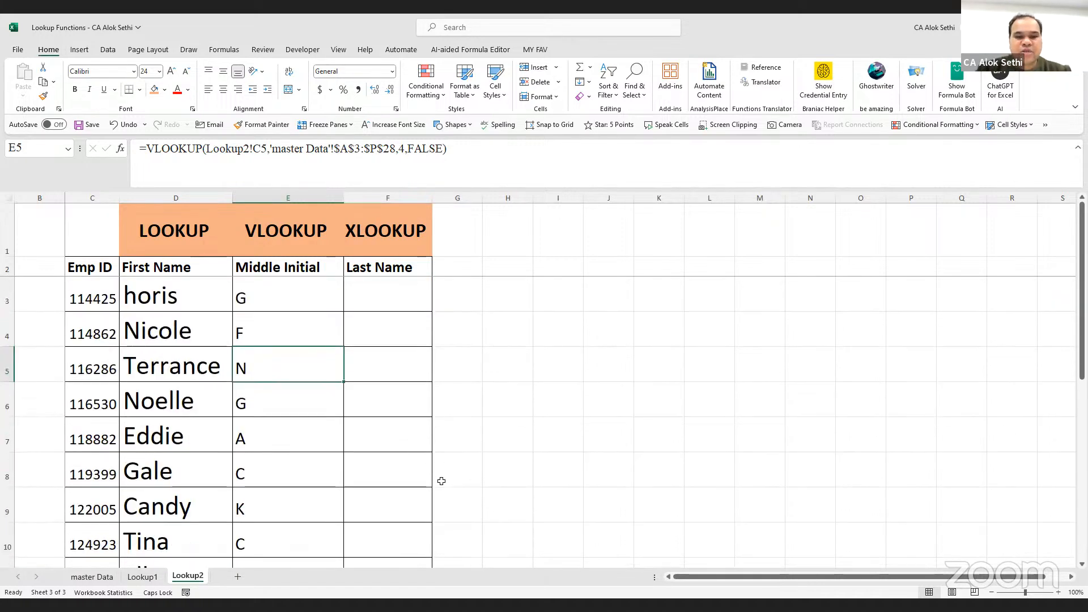
{"action": "left_click", "coordinate": [271, 287]}
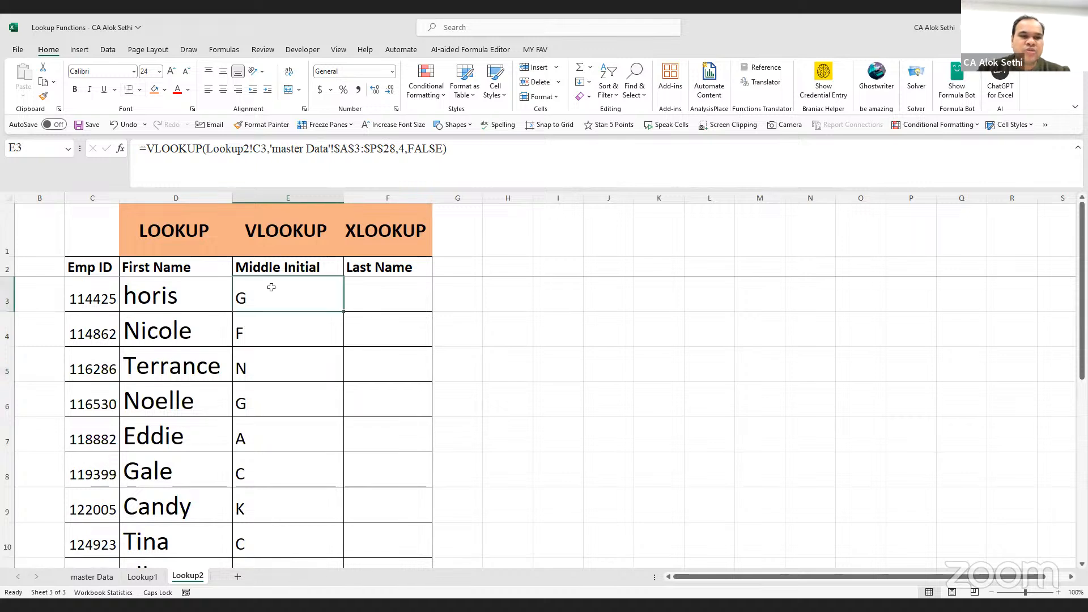
{"action": "double_click", "coordinate": [271, 287]}
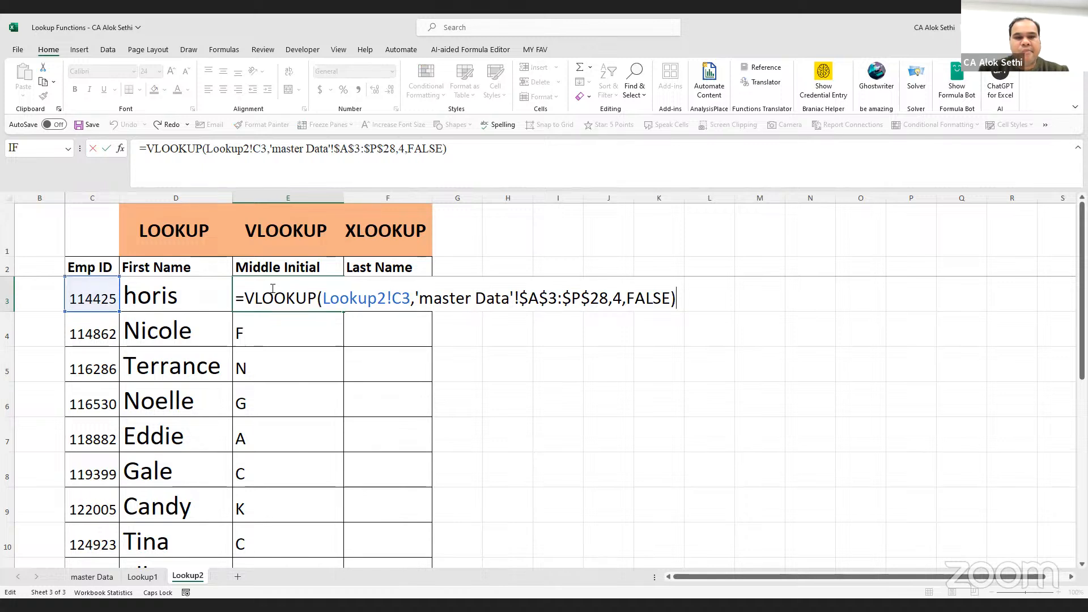
{"action": "left_click", "coordinate": [385, 306]}
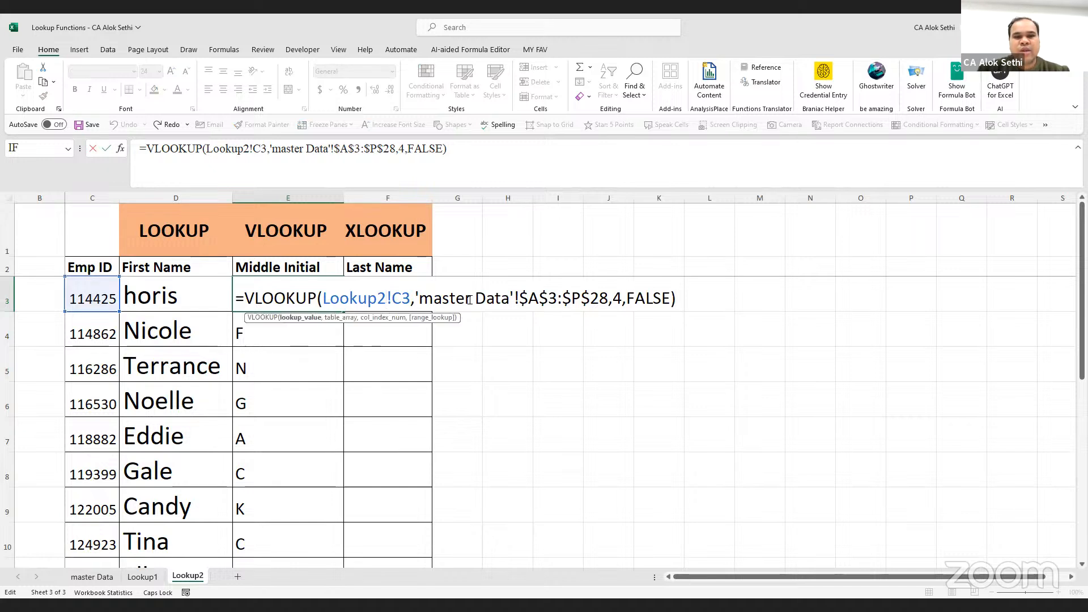
{"action": "left_click", "coordinate": [508, 300]}
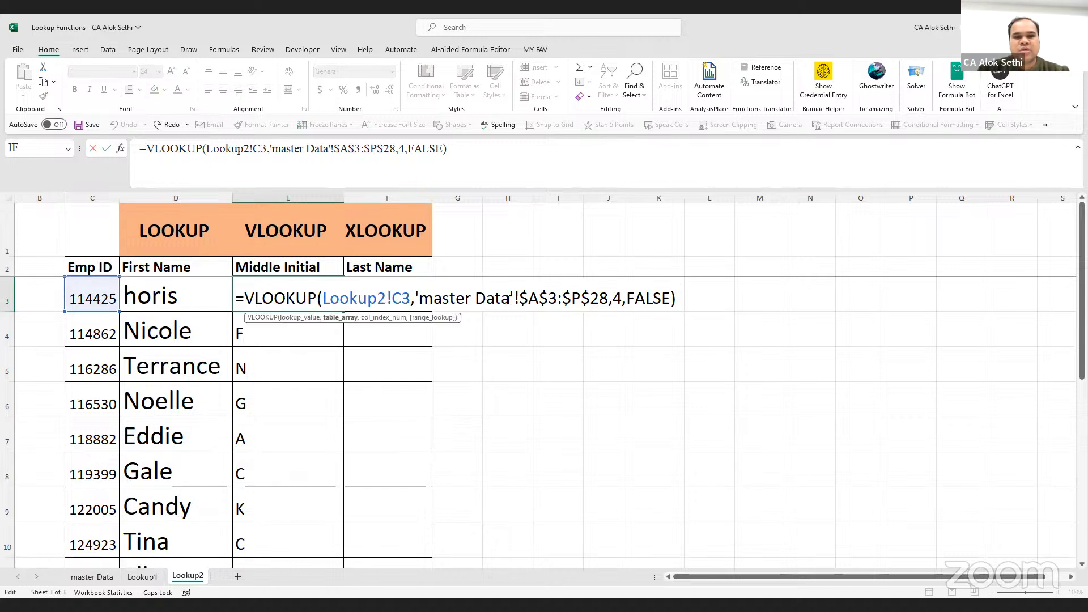
{"action": "left_click", "coordinate": [613, 299]}
{"action": "left_click", "coordinate": [654, 300]}
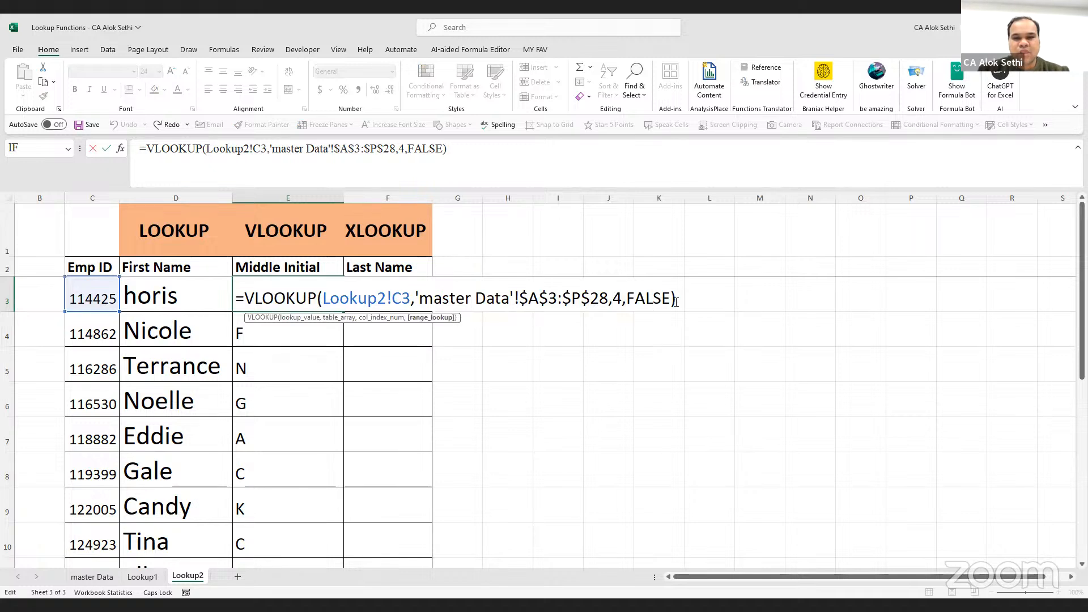
{"action": "left_click_drag", "start_coordinate": [673, 300], "coordinate": [626, 290]}
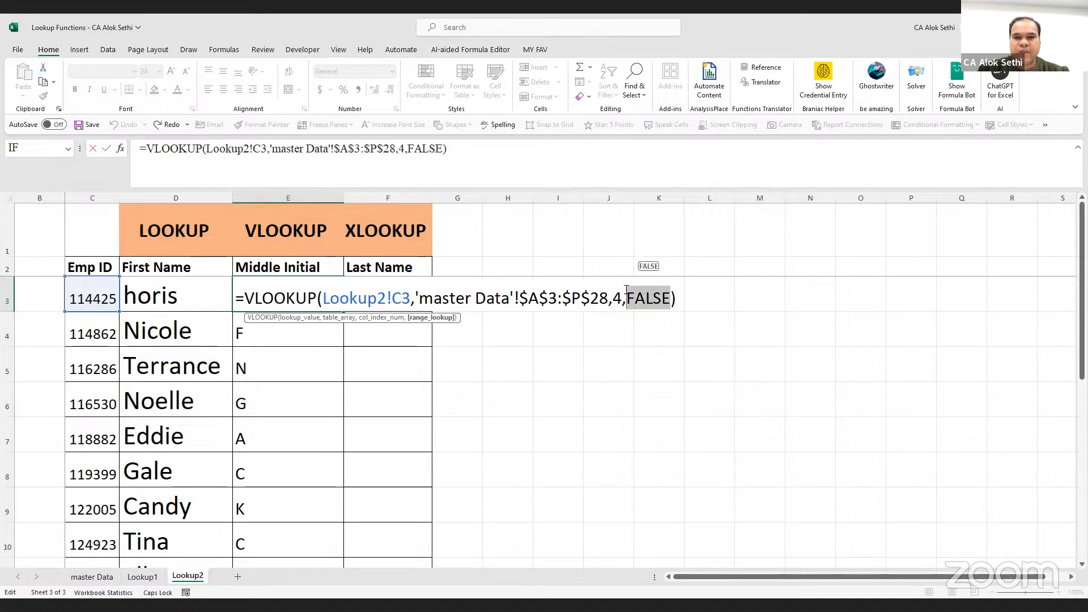
{"action": "type", "text": "0"}
{"action": "key", "text": "Return"}
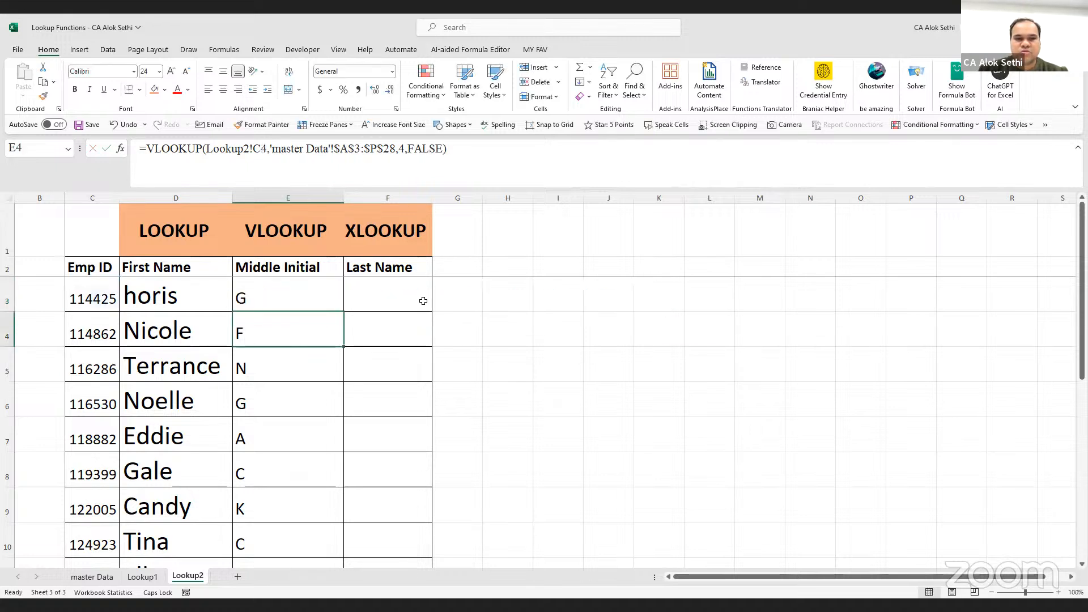
{"action": "left_click", "coordinate": [417, 299]}
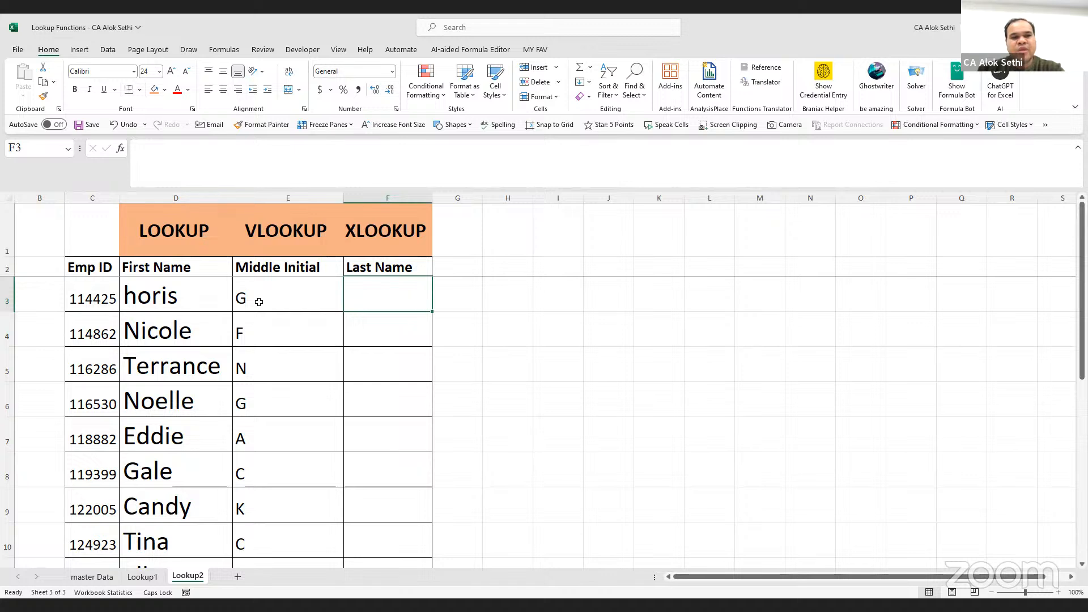
{"action": "left_click", "coordinate": [259, 302]}
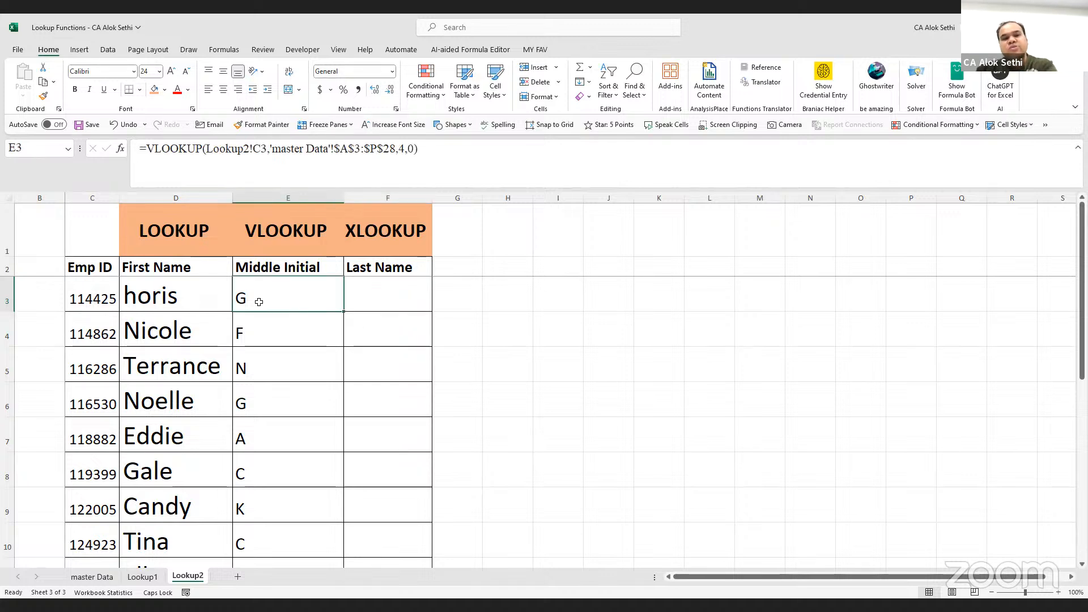
{"action": "left_click", "coordinate": [398, 296]}
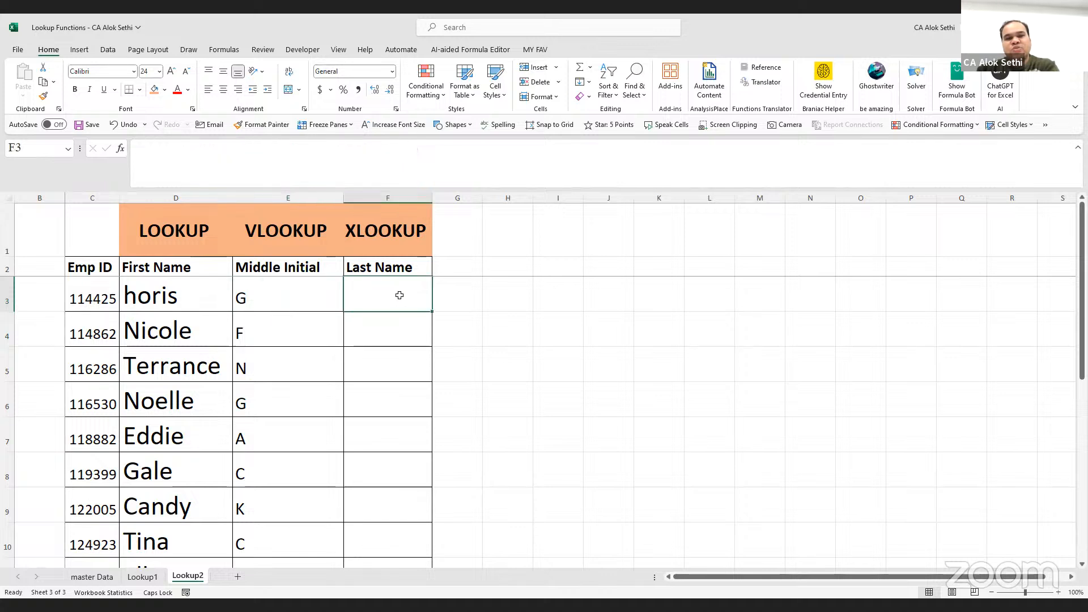
{"action": "left_click", "coordinate": [390, 220]}
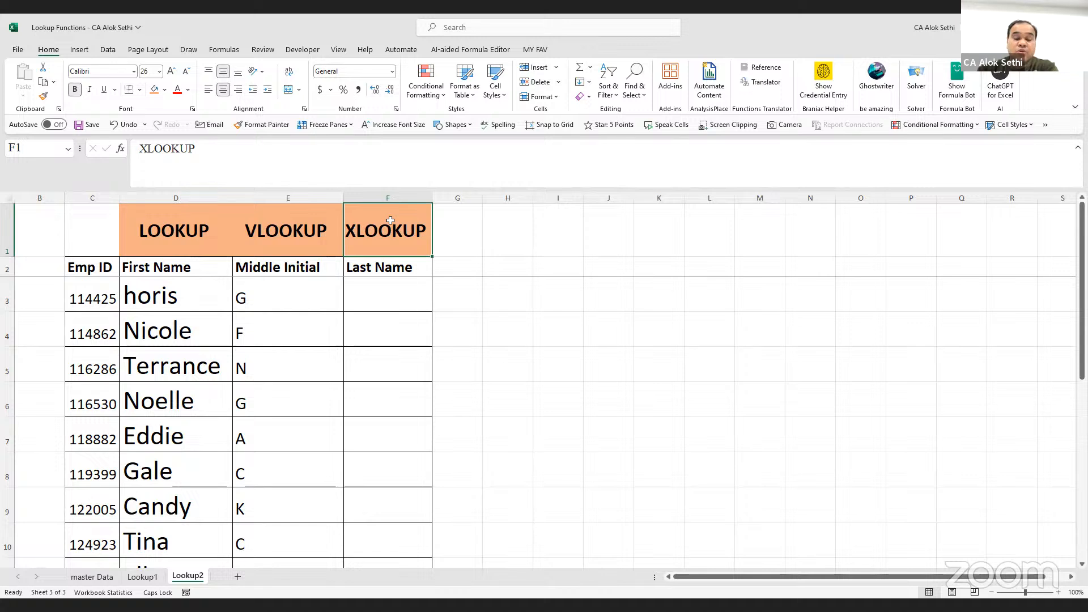
{"action": "left_click", "coordinate": [306, 296]}
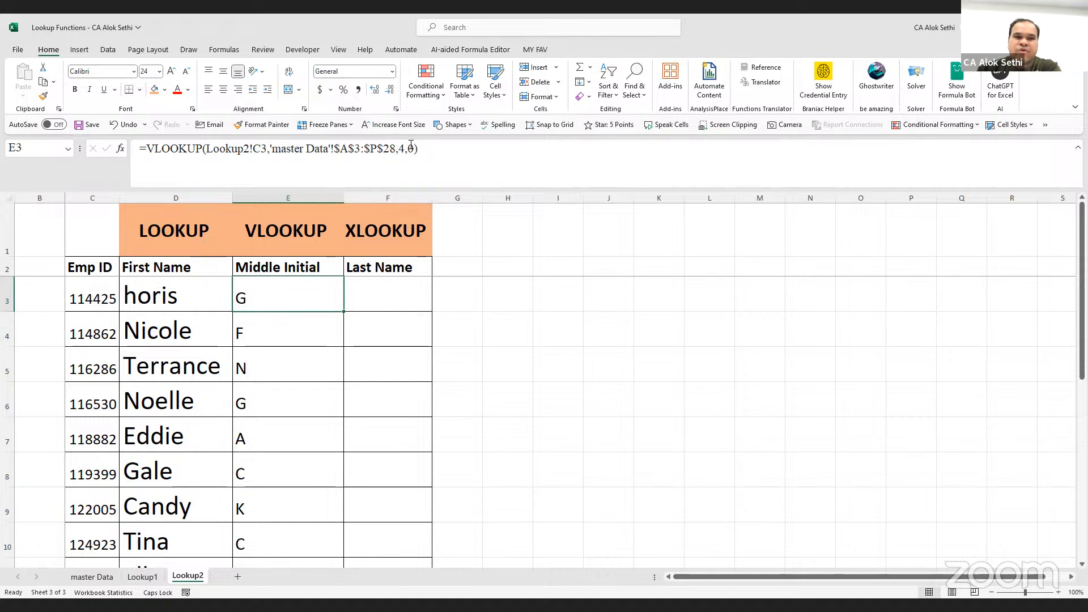
{"action": "left_click", "coordinate": [392, 296]}
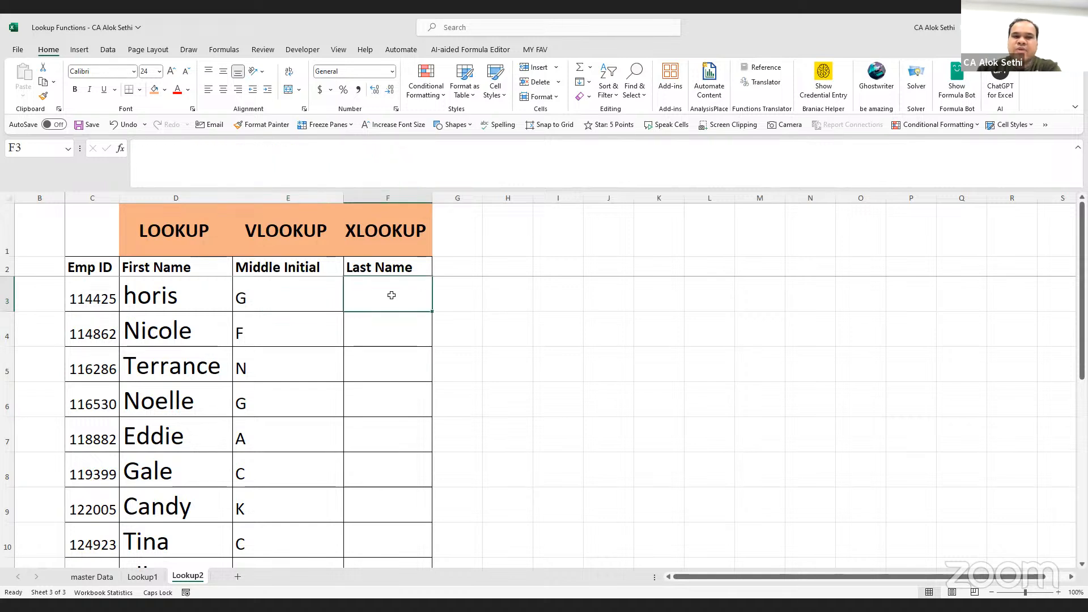
{"action": "left_click", "coordinate": [83, 581]}
{"action": "left_click", "coordinate": [218, 227]}
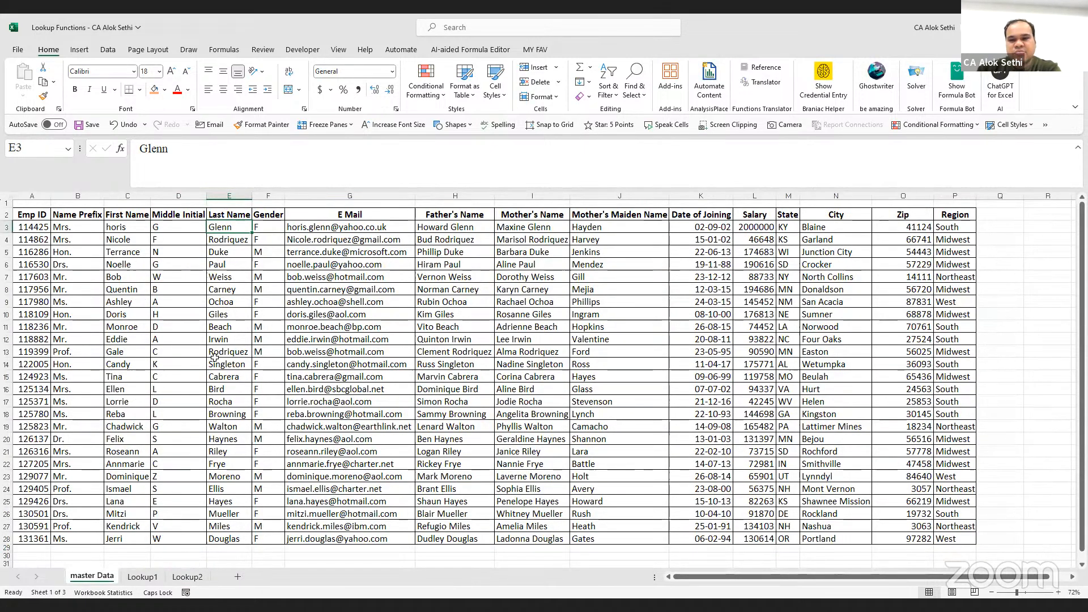
{"action": "left_click", "coordinate": [188, 576]}
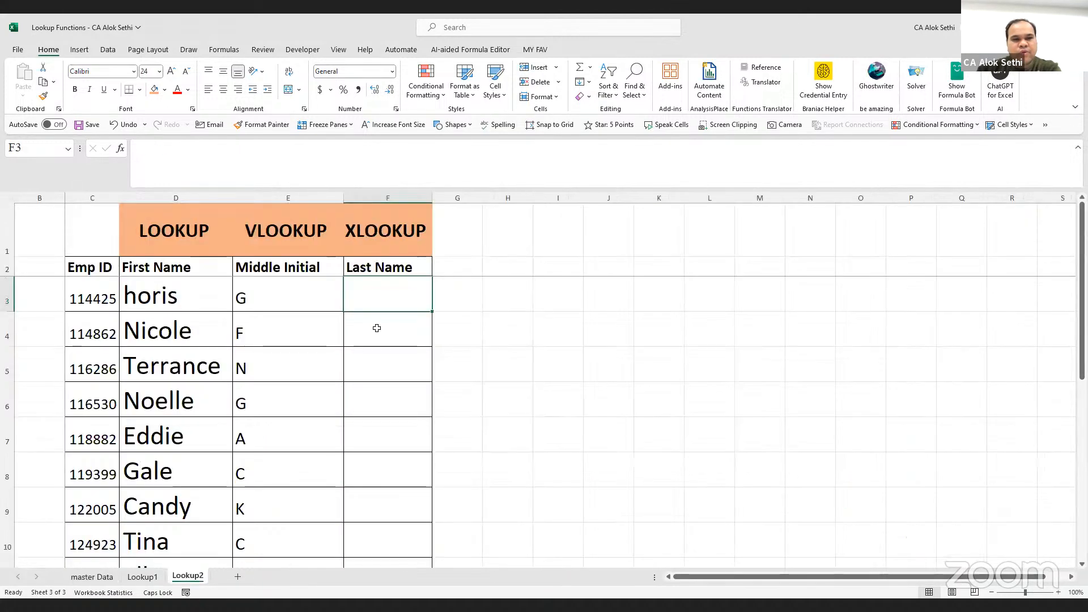
Enter =XLOOKUP(C3, in F3 with the Emp ID as lookup value
{"action": "type", "text": "="}
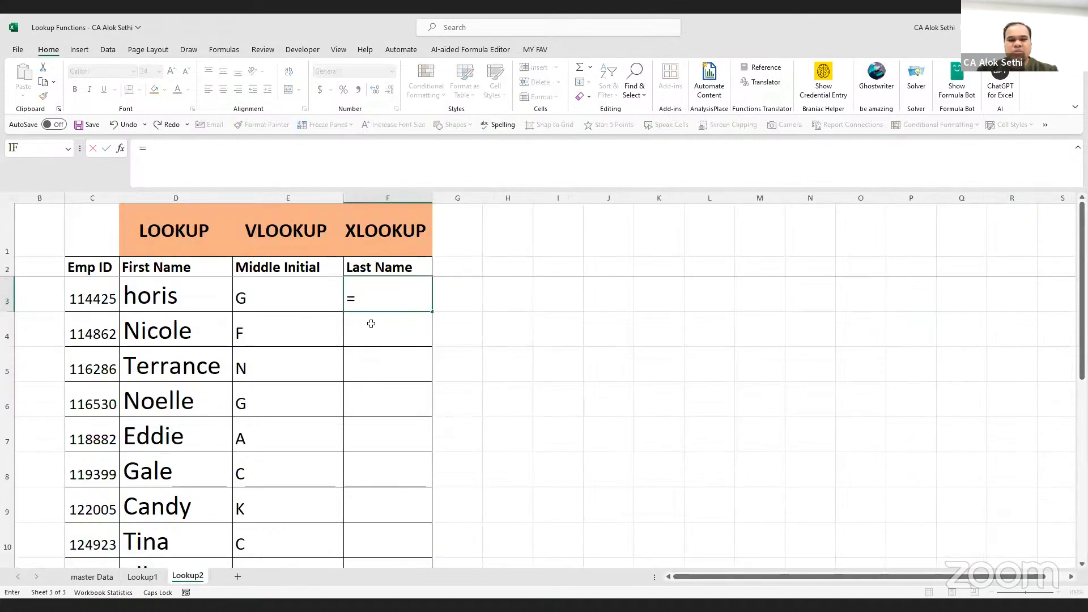
{"action": "type", "text": "XLOOKUP"}
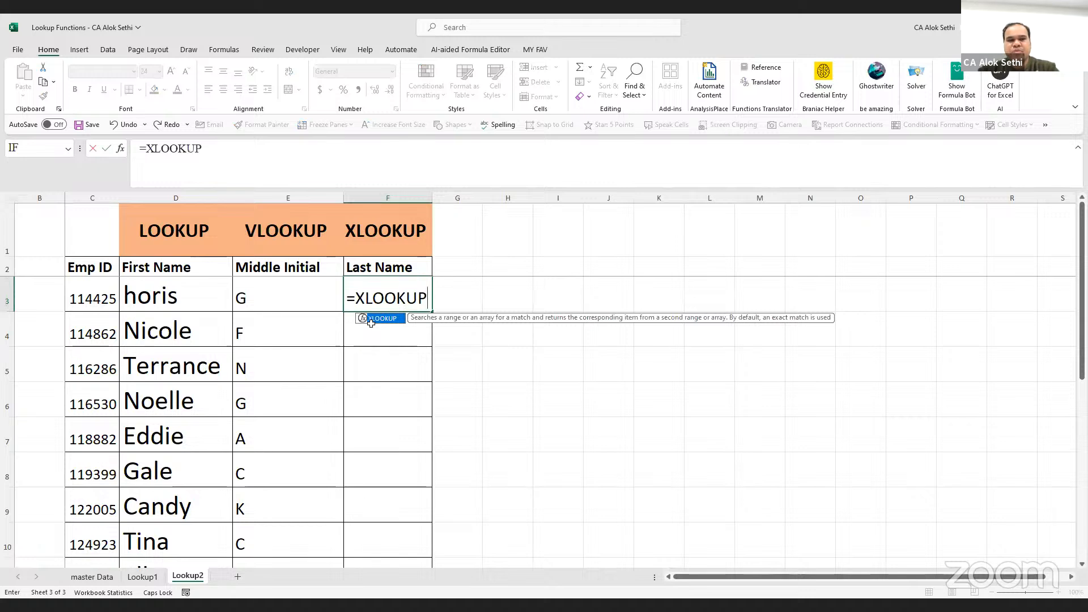
{"action": "type", "text": "("}
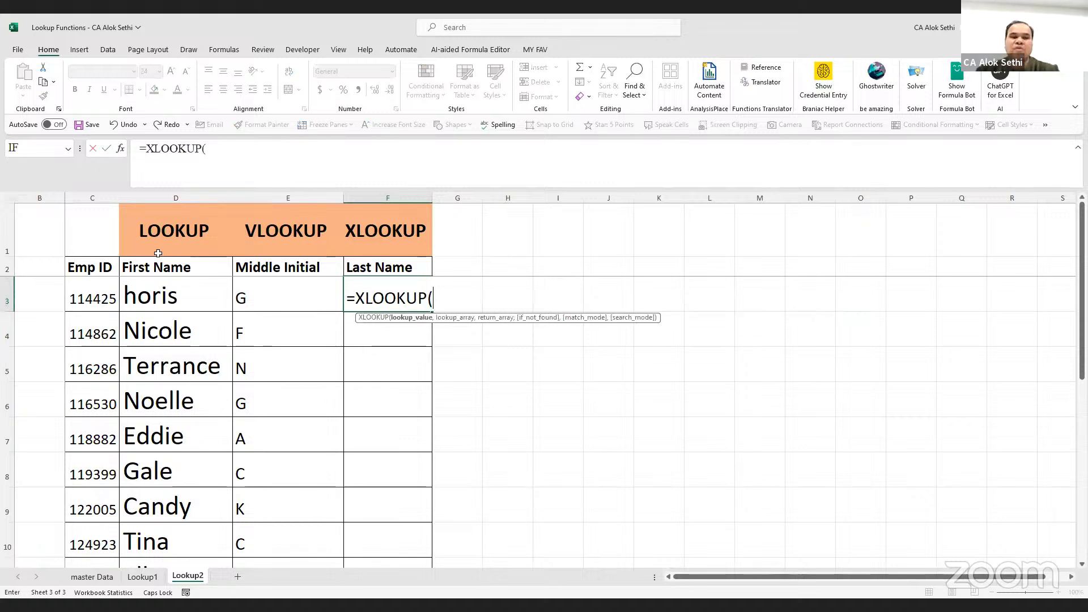
{"action": "left_click", "coordinate": [94, 287]}
{"action": "type", "text": ","}
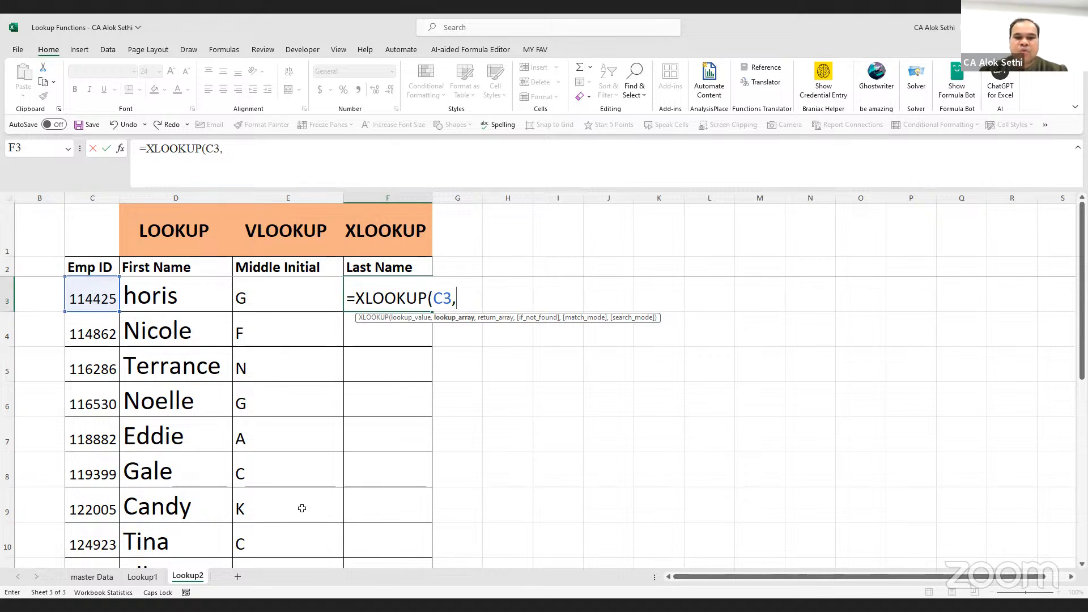
{"action": "left_click", "coordinate": [692, 384]}
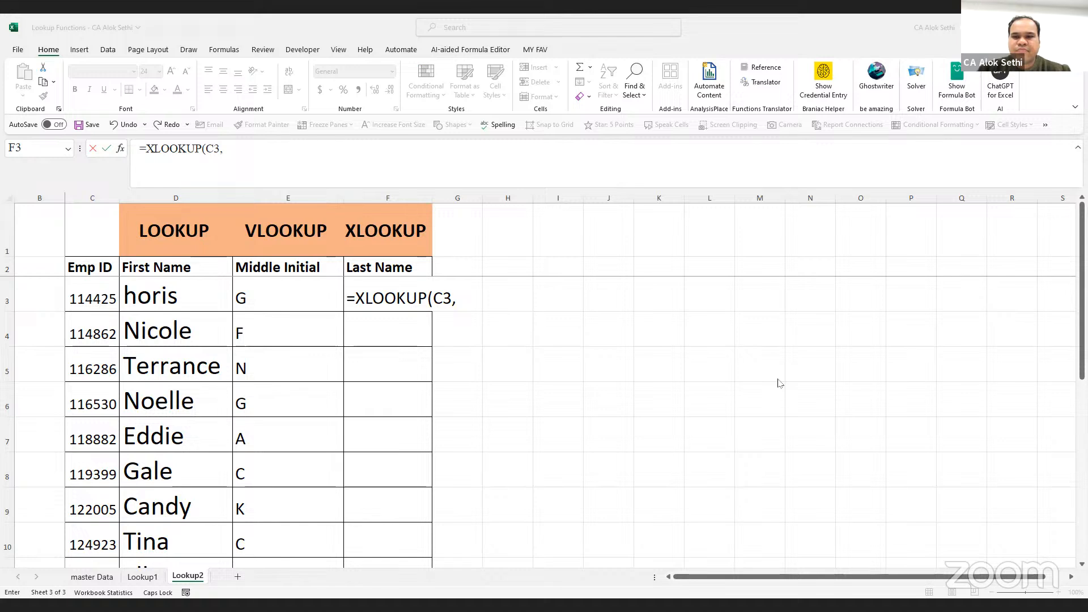
{"action": "left_click", "coordinate": [475, 295]}
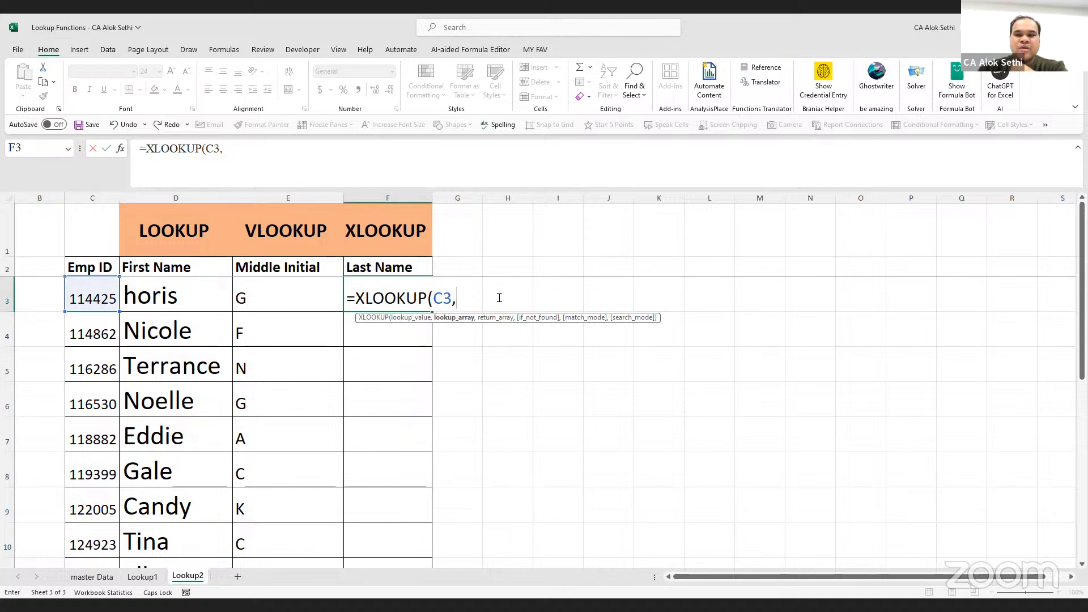
{"action": "key", "text": "alt+Tab"}
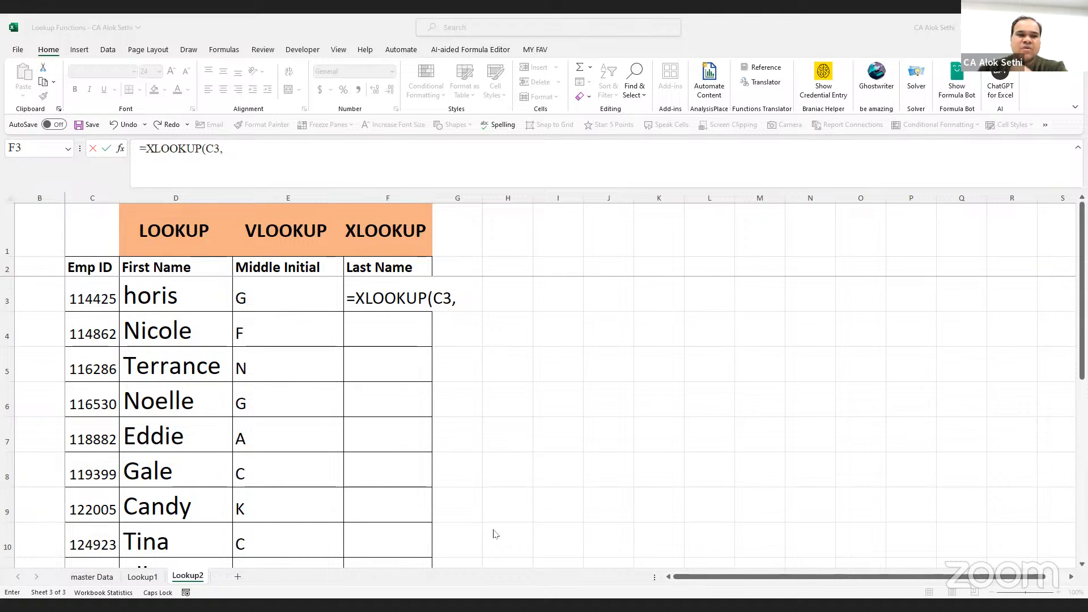
{"action": "left_click", "coordinate": [75, 574]}
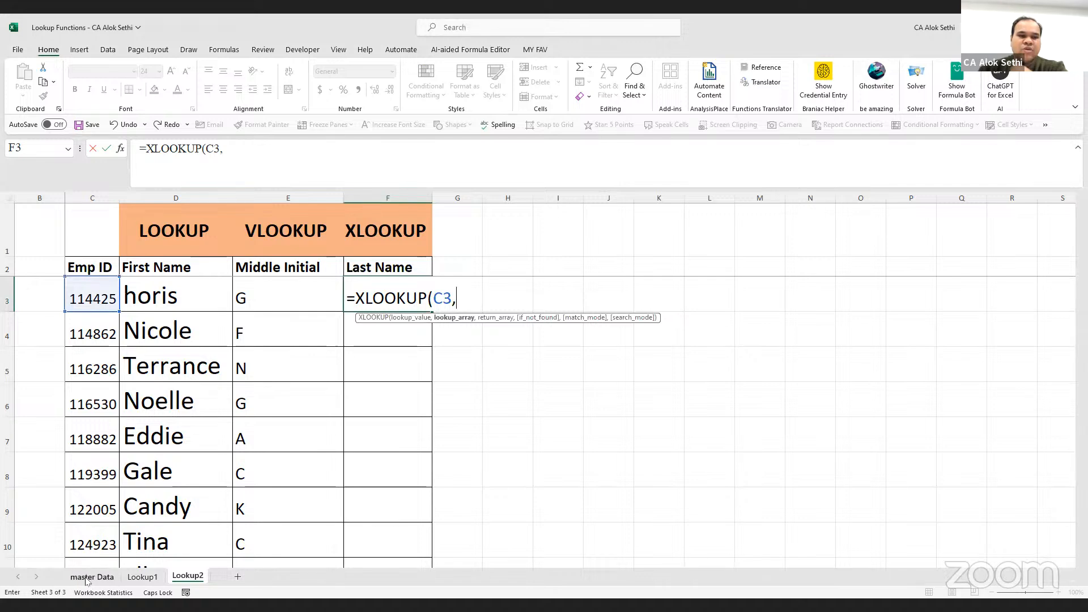
Complete F3's XLOOKUP with master Data A3:A28, return E3:E28, "" and 0, showing Glenn
{"action": "left_click", "coordinate": [86, 577]}
{"action": "left_click", "coordinate": [23, 228]}
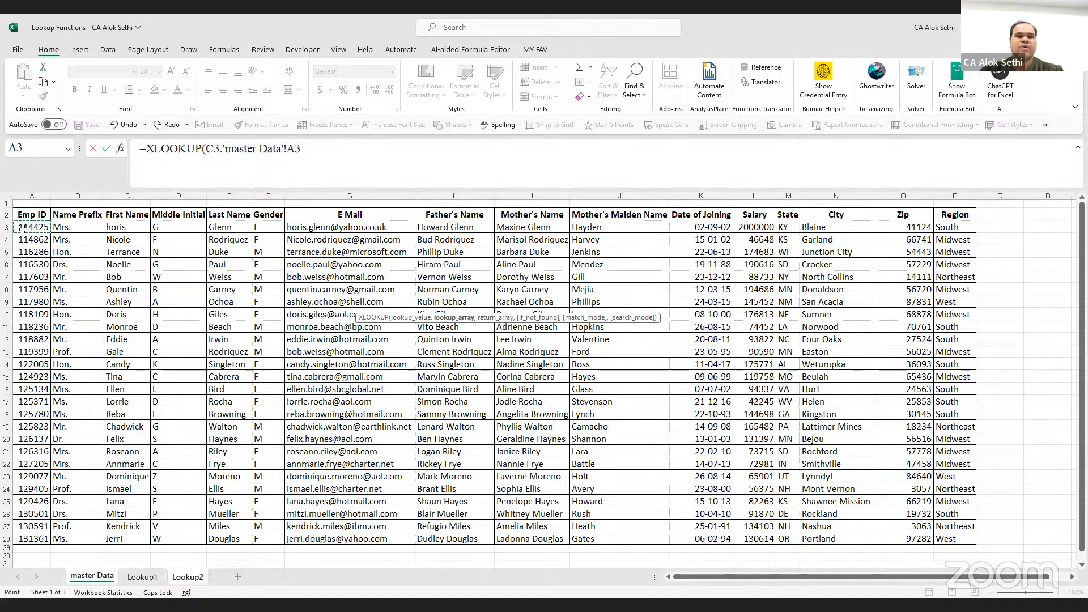
{"action": "key", "text": "ctrl+shift+Down"}
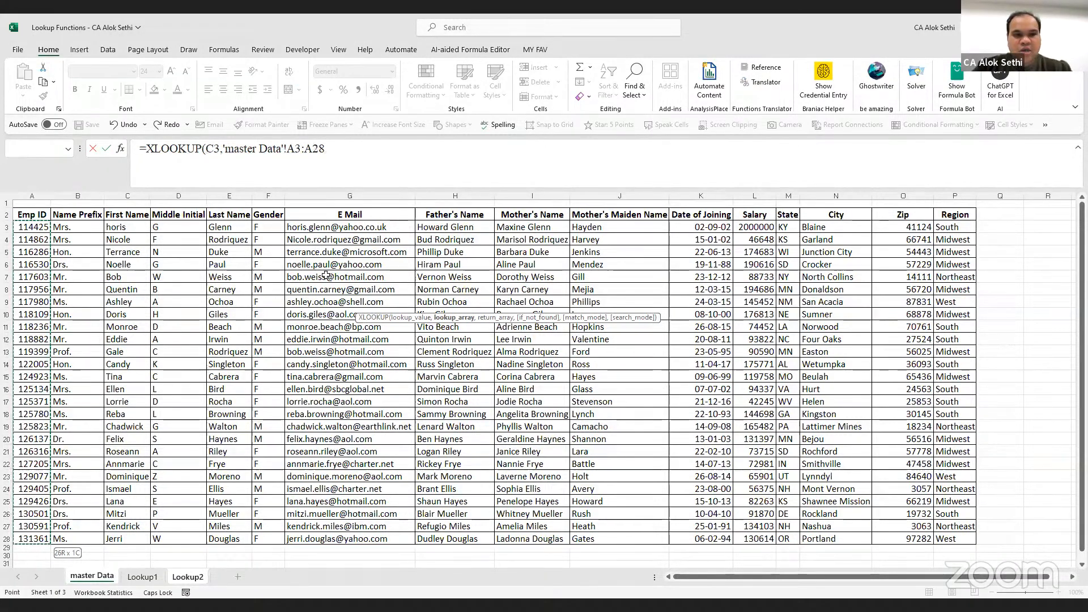
{"action": "left_click", "coordinate": [341, 161]}
{"action": "type", "text": ","}
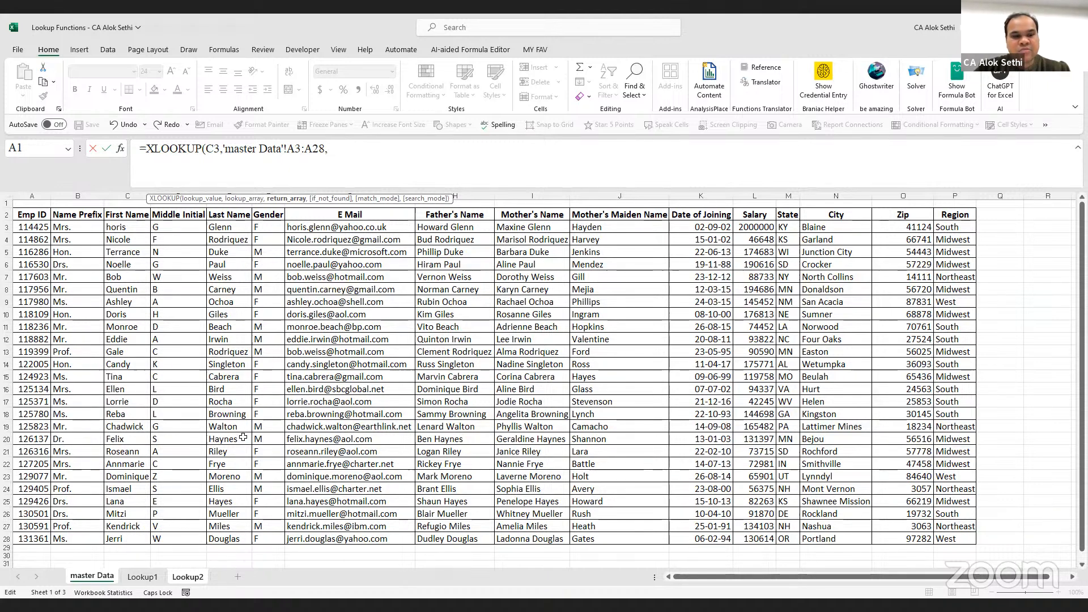
{"action": "left_click", "coordinate": [218, 226]}
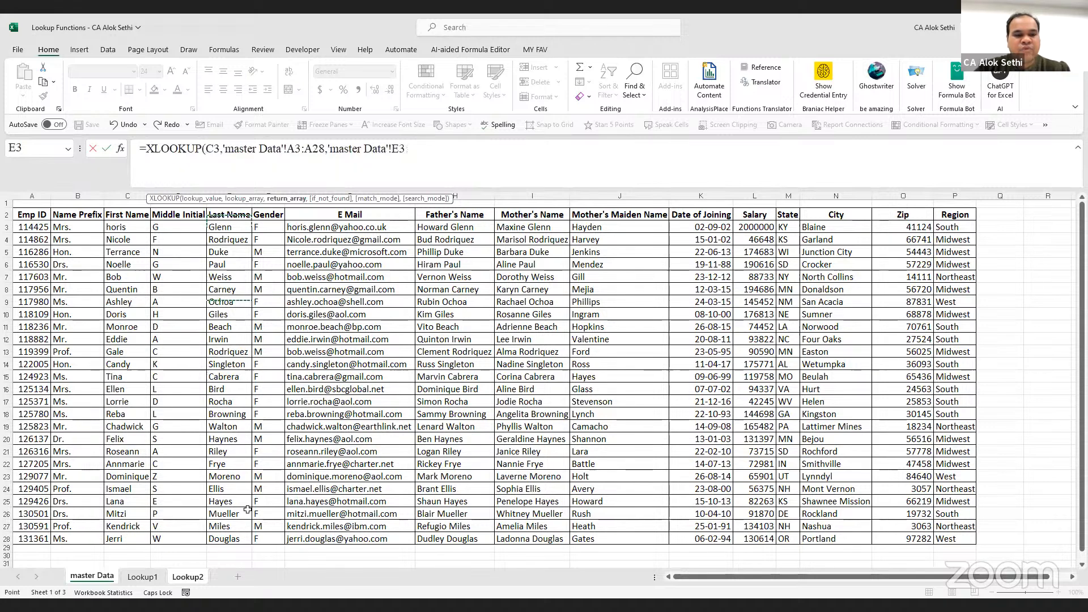
{"action": "key", "text": "ctrl+shift+Down"}
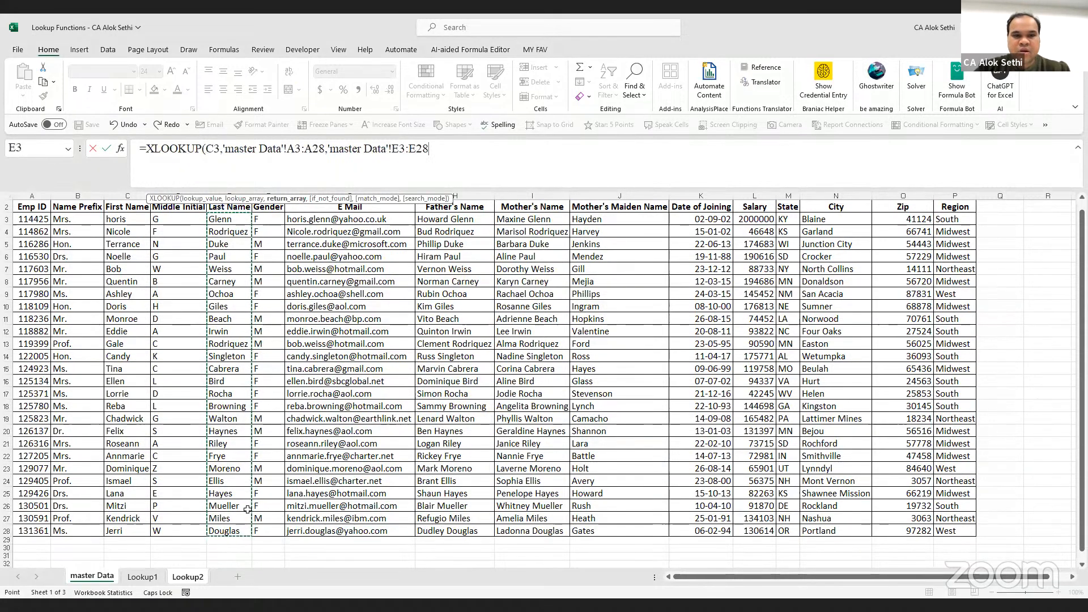
{"action": "type", "text": ","}
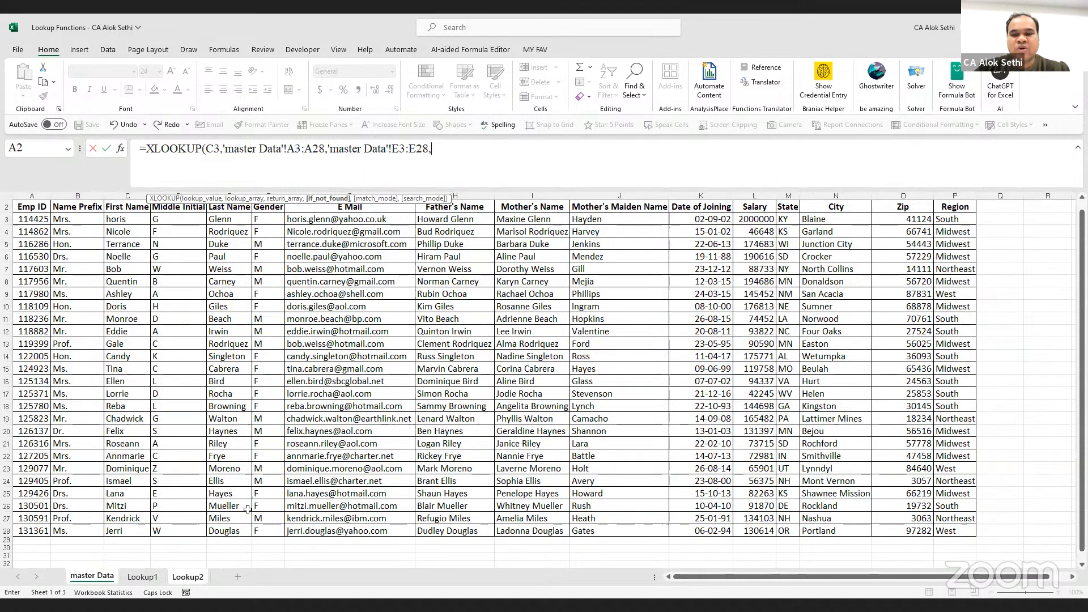
{"action": "type", "text": "\"\""}
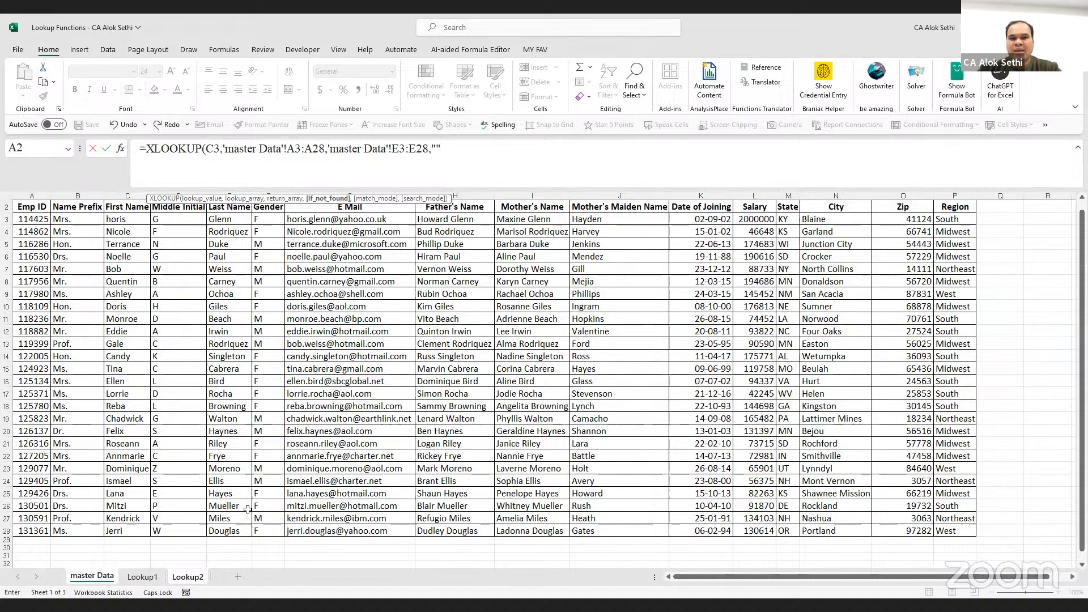
{"action": "type", "text": ","}
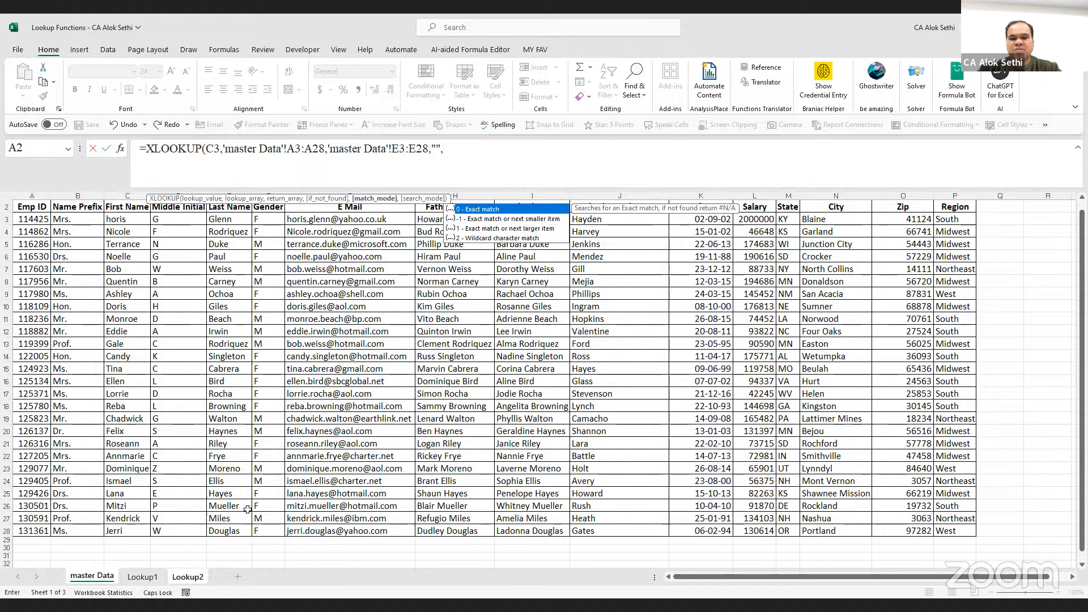
{"action": "type", "text": "0"}
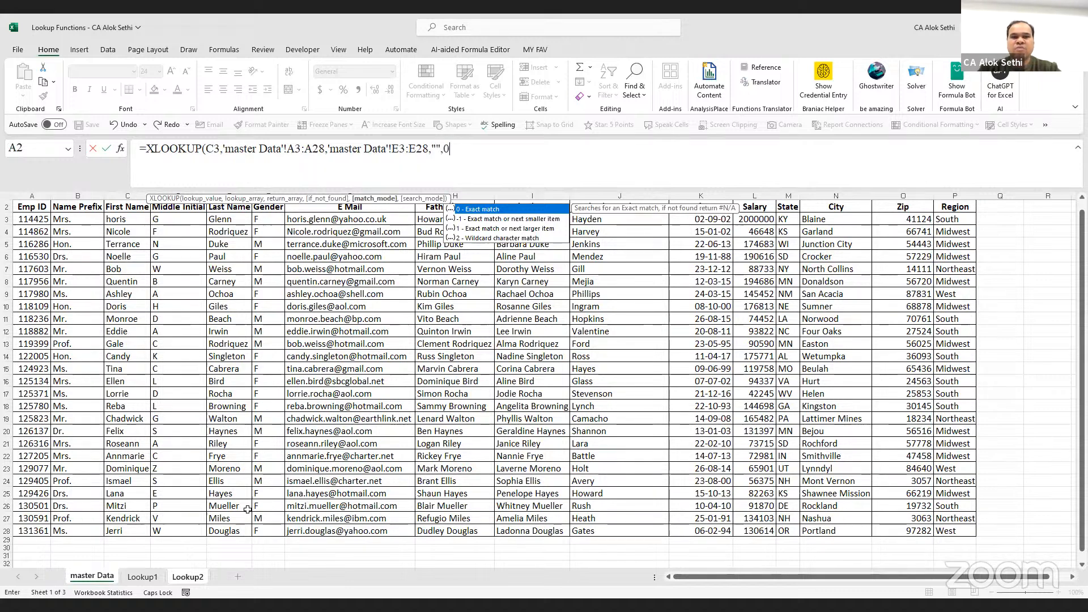
{"action": "key", "text": "Return"}
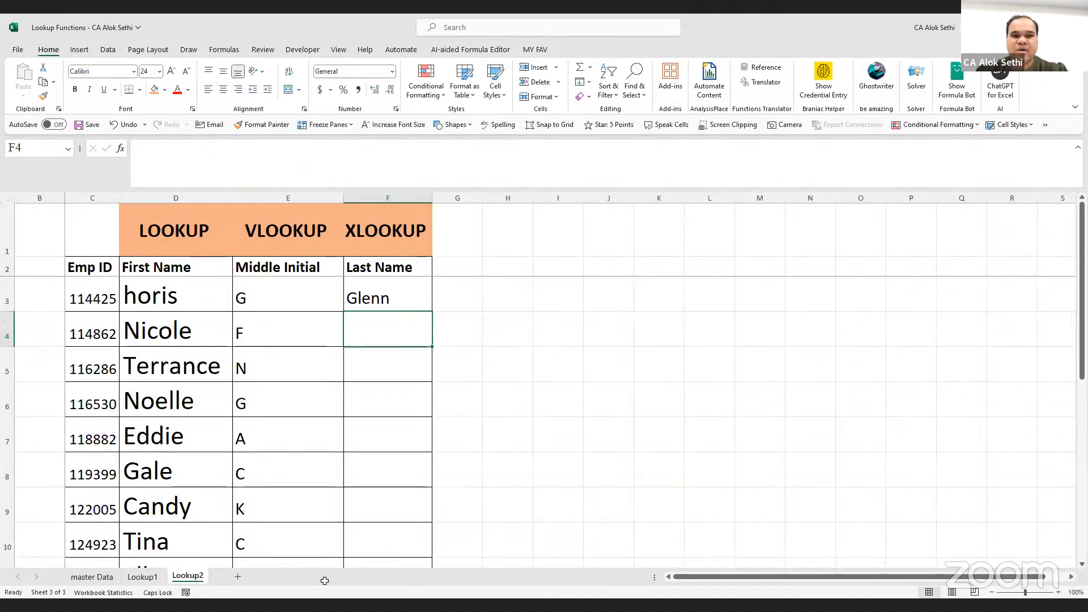
Make F3's XLOOKUP ranges absolute as $A$3:$A$28 and $E$3:$E$28
{"action": "left_click", "coordinate": [397, 294]}
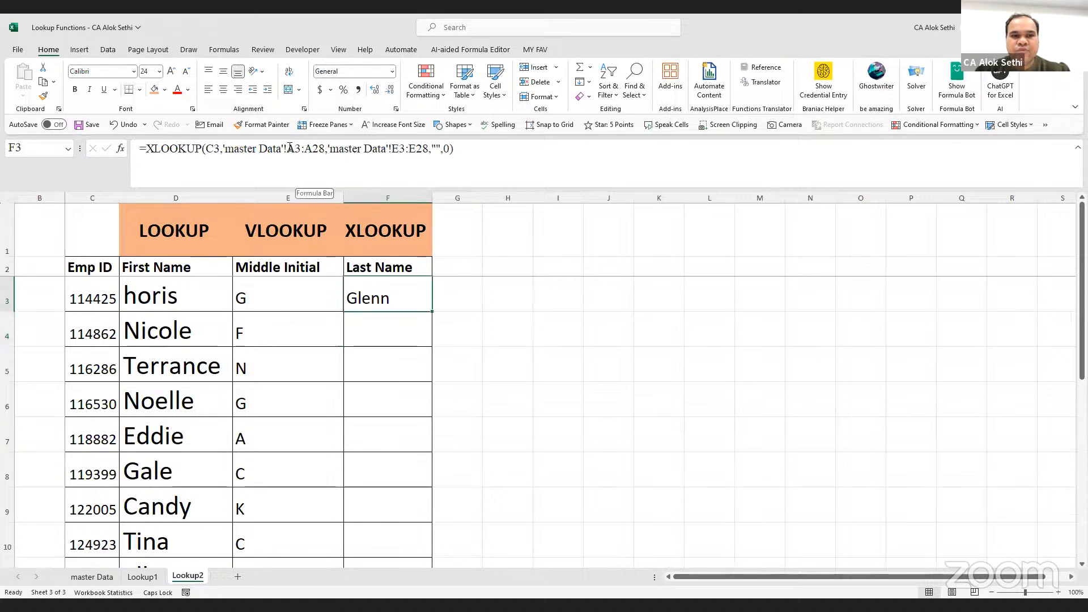
{"action": "left_click_drag", "start_coordinate": [288, 149], "coordinate": [330, 147]}
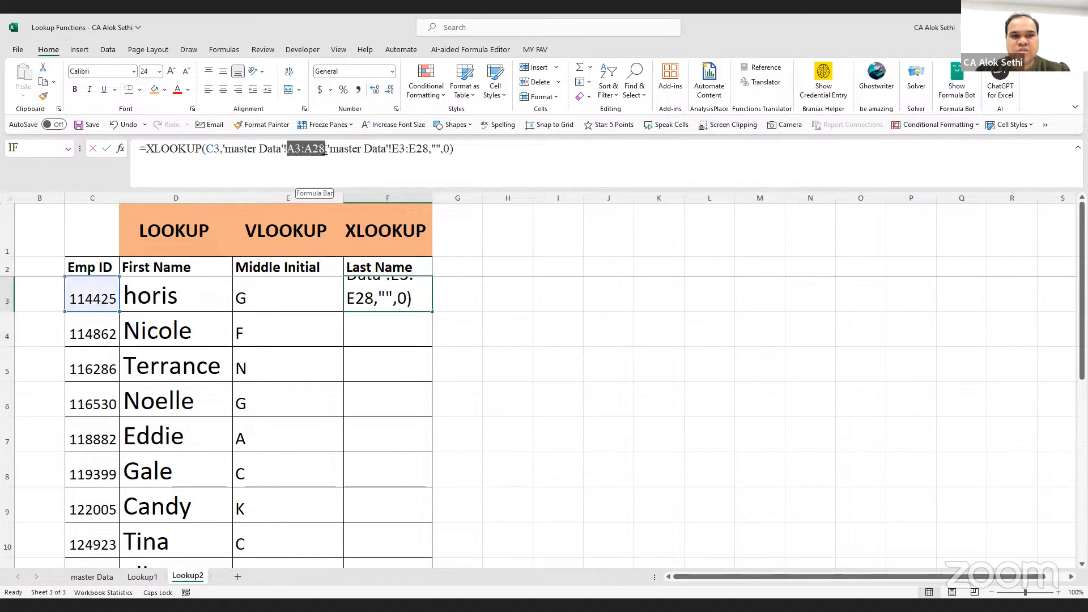
{"action": "key", "text": "F4"}
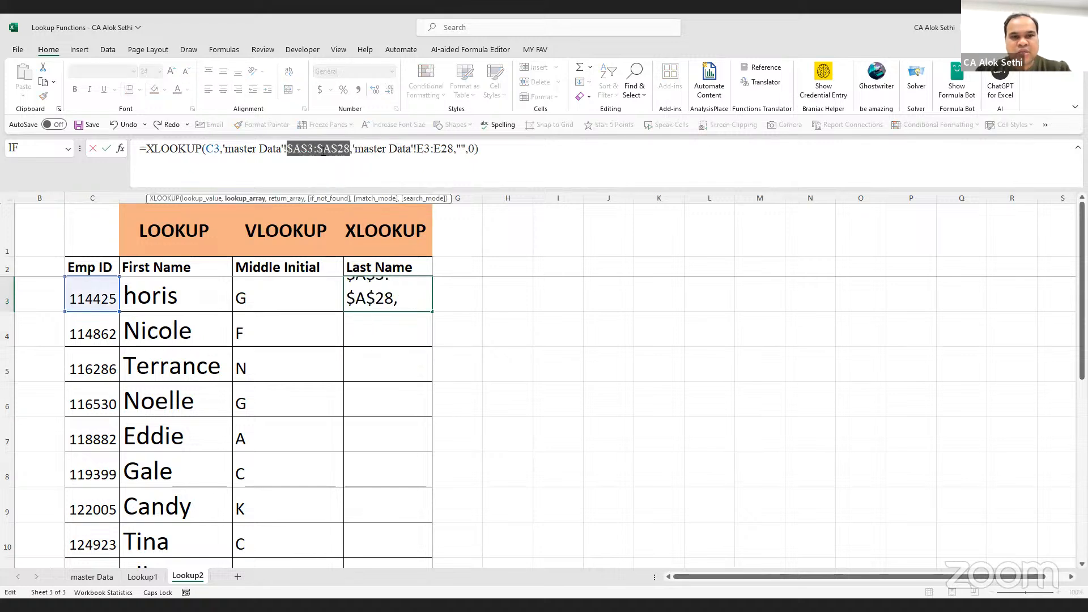
{"action": "left_click_drag", "start_coordinate": [418, 149], "coordinate": [453, 151]}
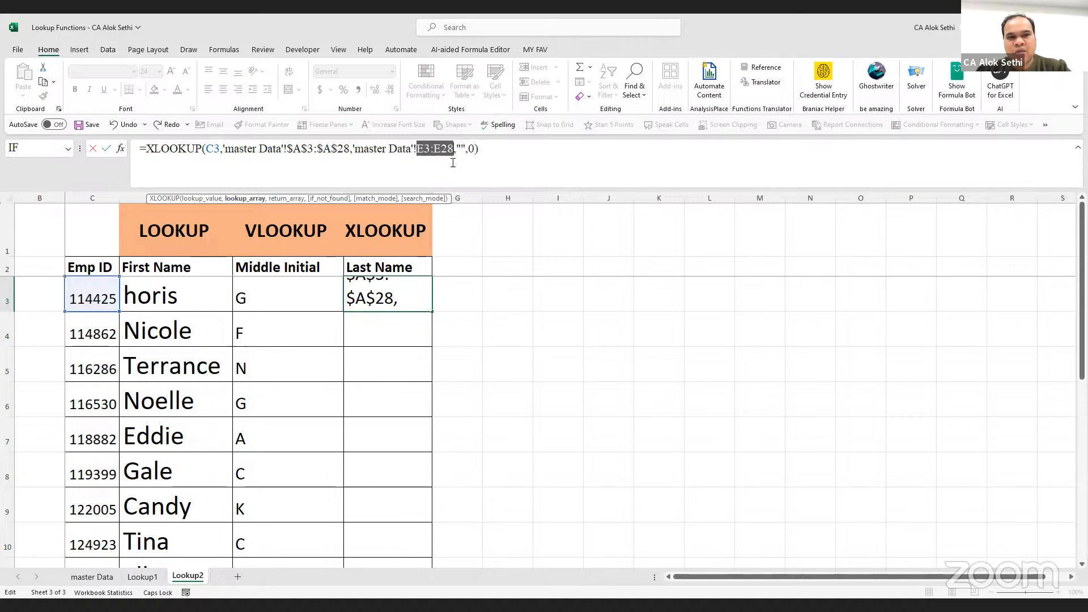
{"action": "key", "text": "F4"}
{"action": "key", "text": "Return"}
Fill the XLOOKUP down the Last Name column and reopen F3's formula
{"action": "left_click", "coordinate": [404, 297]}
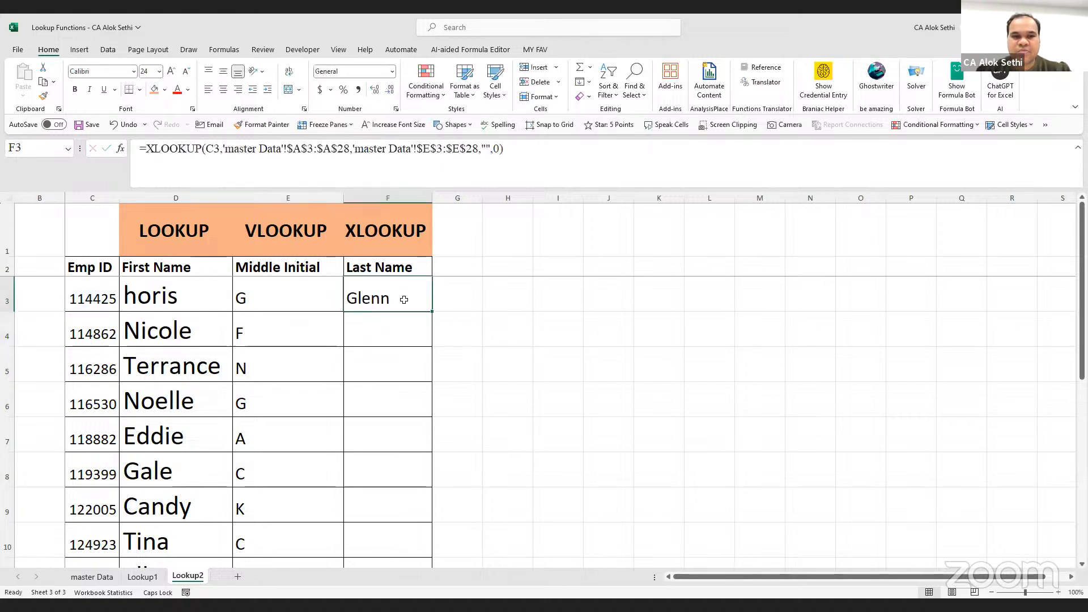
{"action": "double_click", "coordinate": [430, 312]}
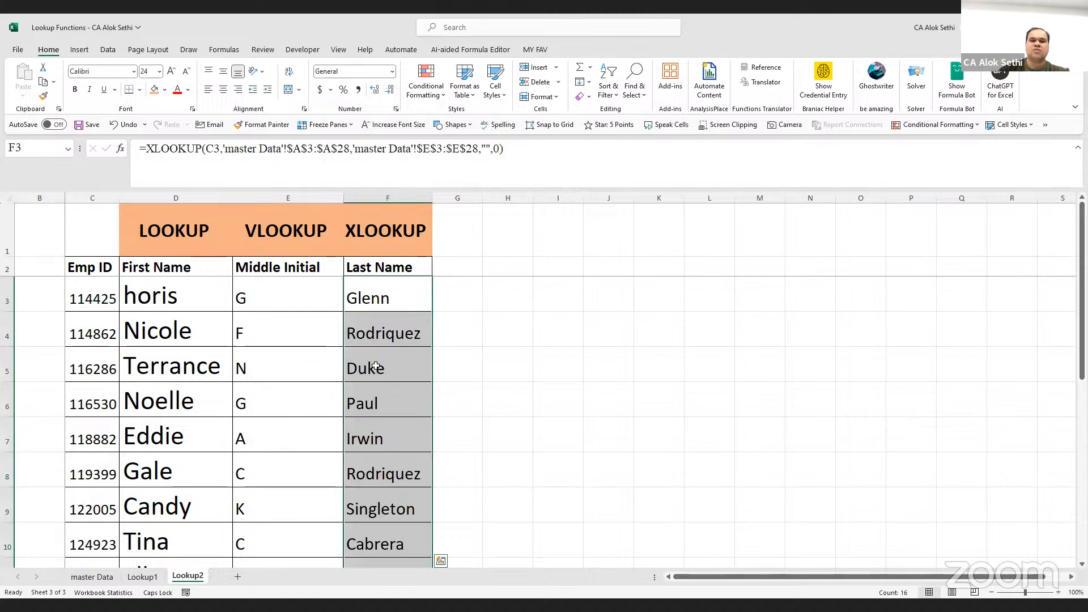
{"action": "scroll", "coordinate": [377, 367], "scroll_direction": "down", "scroll_amount": 5}
{"action": "scroll", "coordinate": [377, 367], "scroll_direction": "up", "scroll_amount": 5}
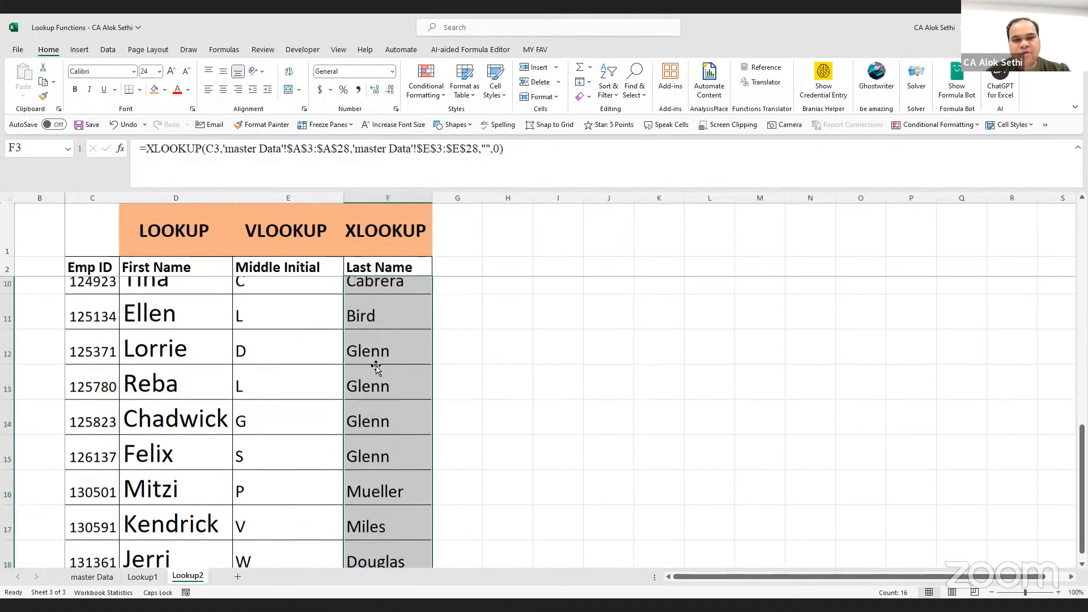
{"action": "scroll", "coordinate": [375, 366], "scroll_direction": "up", "scroll_amount": 3}
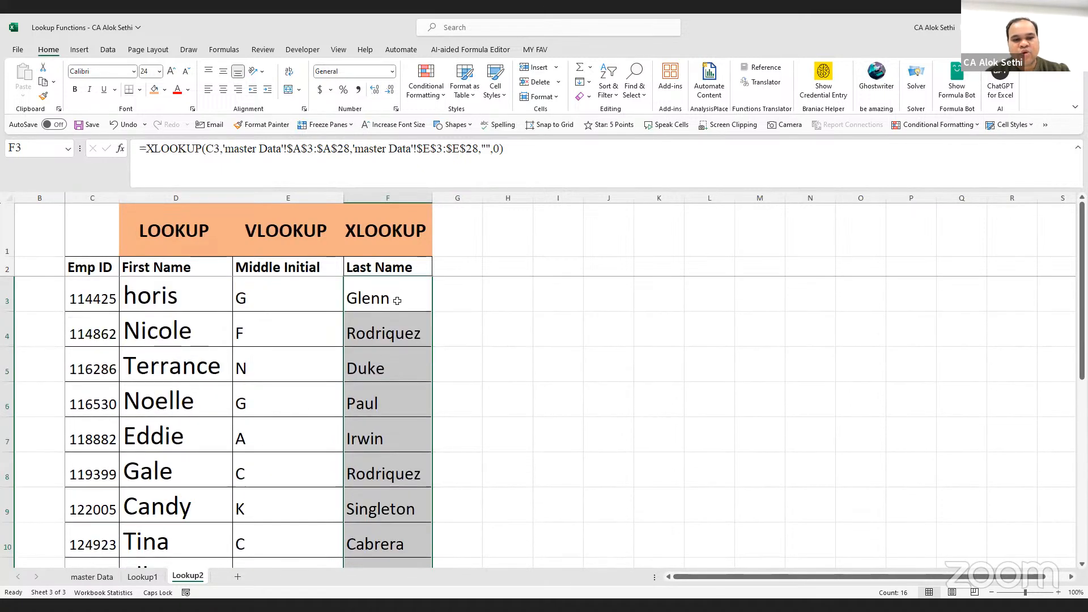
{"action": "left_click", "coordinate": [396, 298]}
{"action": "double_click", "coordinate": [399, 301]}
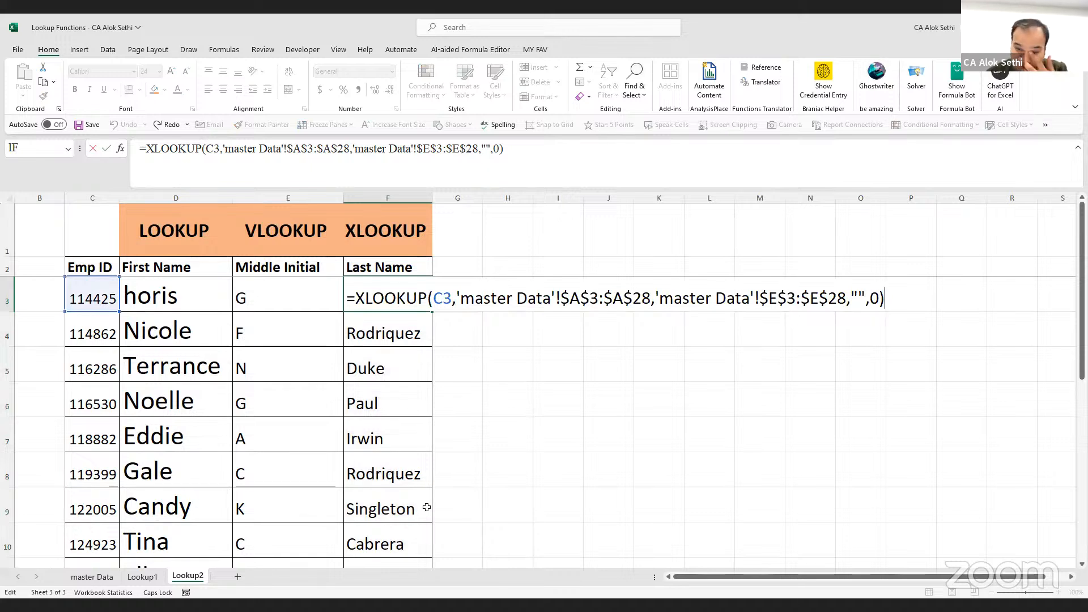
Exit F3's formula without changes by selecting G5
{"action": "key", "text": "alt+Tab"}
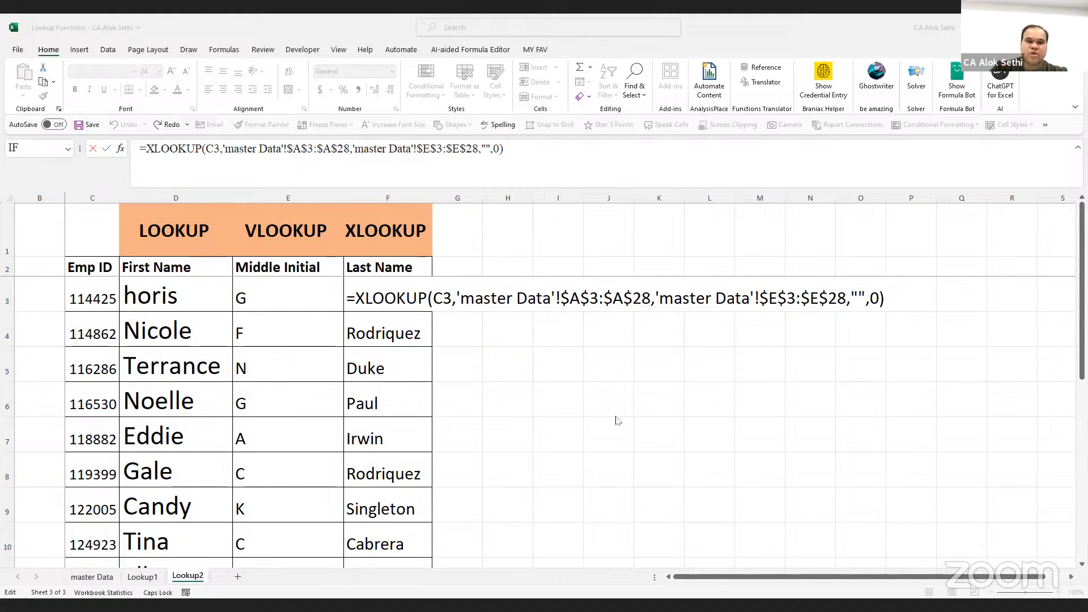
{"action": "left_click", "coordinate": [461, 360]}
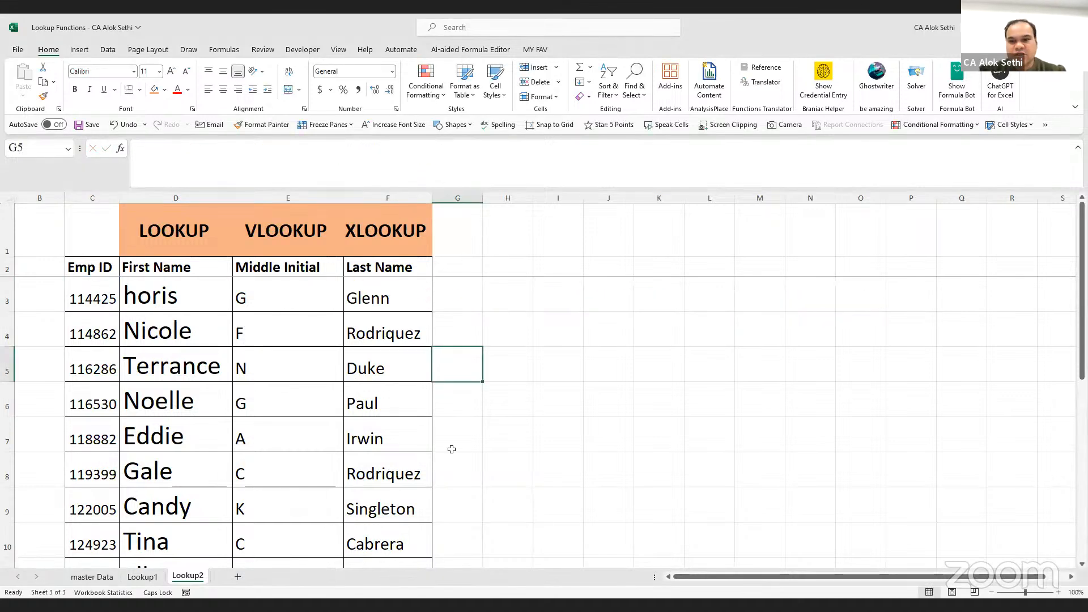
{"action": "key", "text": "alt+Tab"}
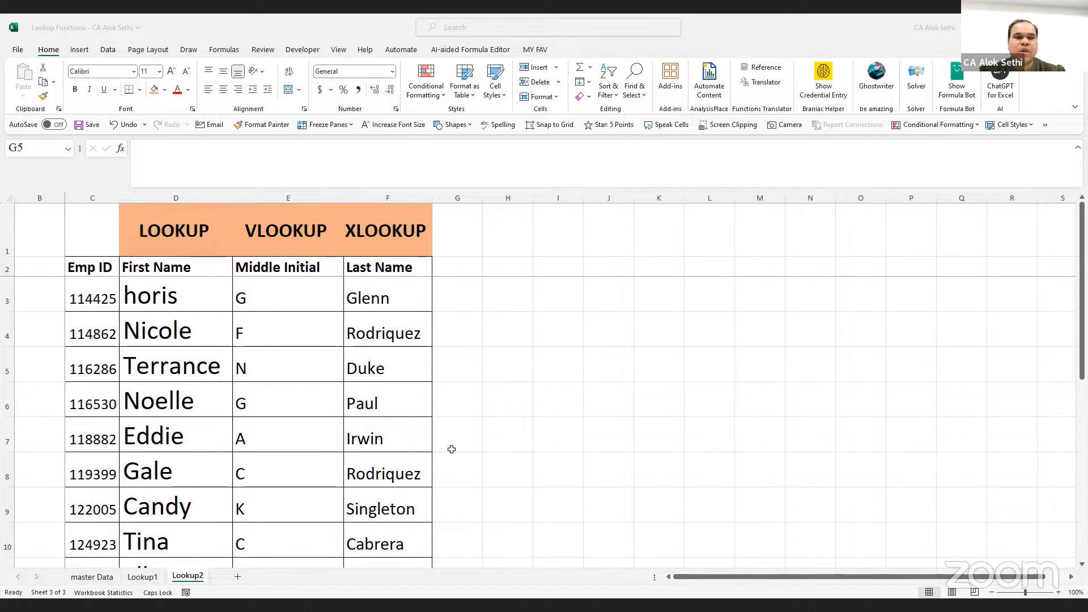
Review E3's VLOOKUP, pointing out column number 4, and confirm it unchanged
{"action": "left_click", "coordinate": [310, 294]}
{"action": "left_click", "coordinate": [366, 298]}
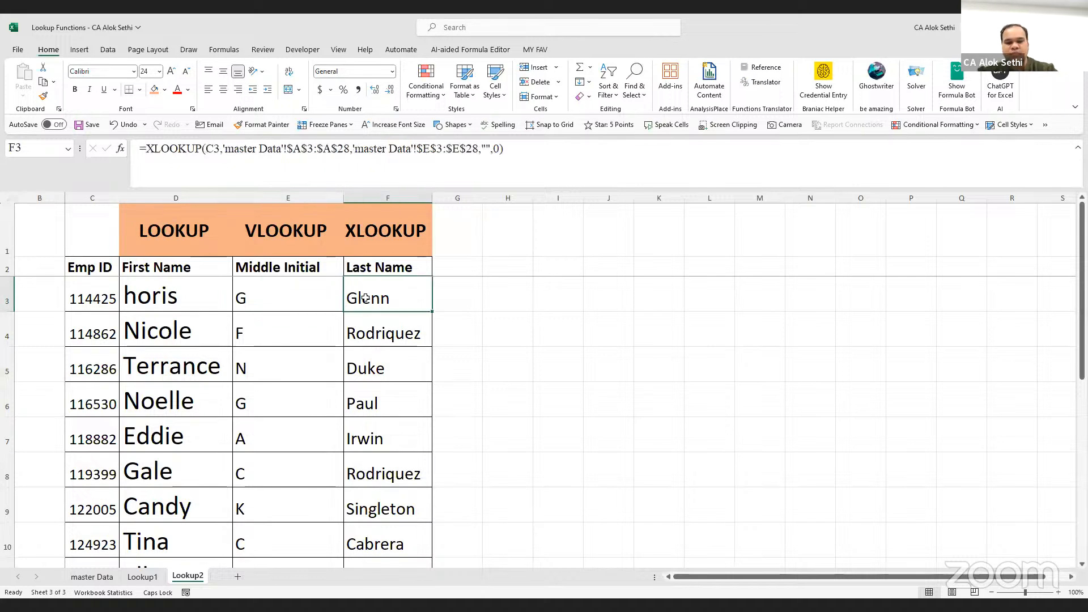
{"action": "key", "text": "Left"}
{"action": "key", "text": "F2"}
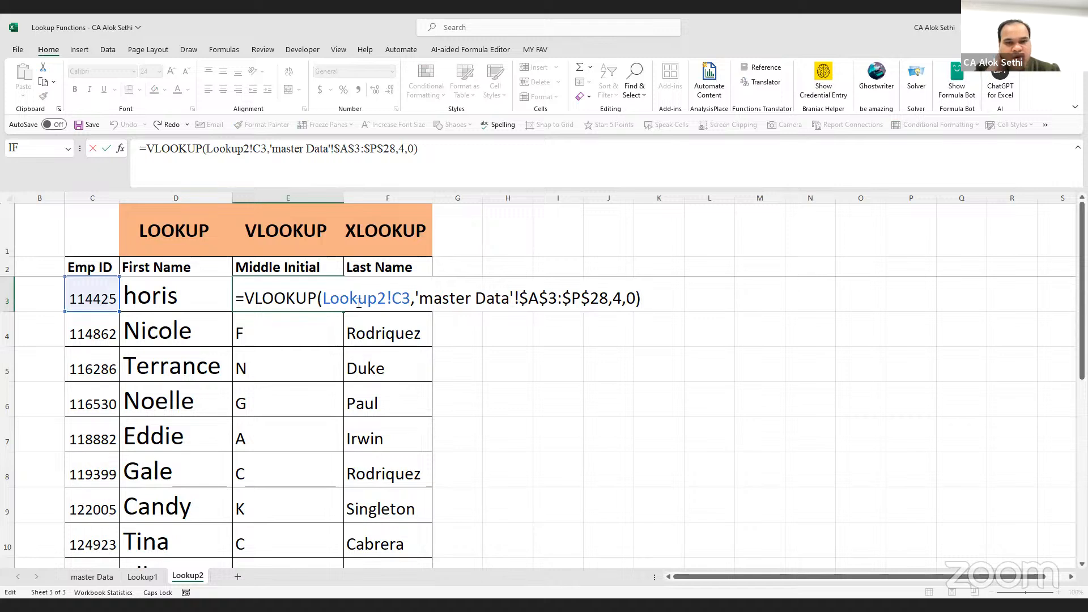
{"action": "left_click", "coordinate": [621, 295]}
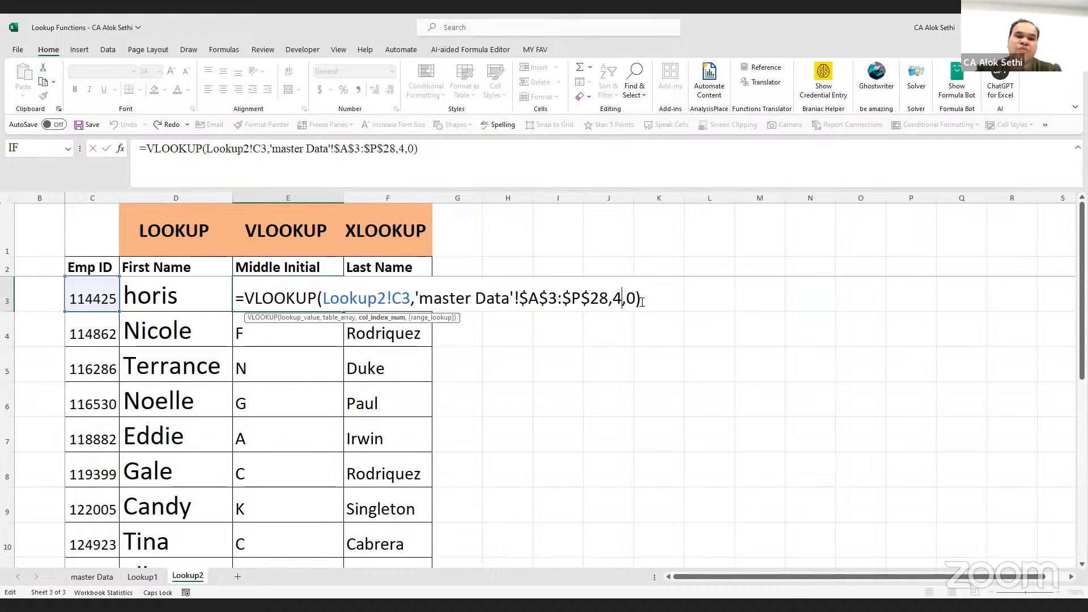
{"action": "key", "text": "ctrl+Return"}
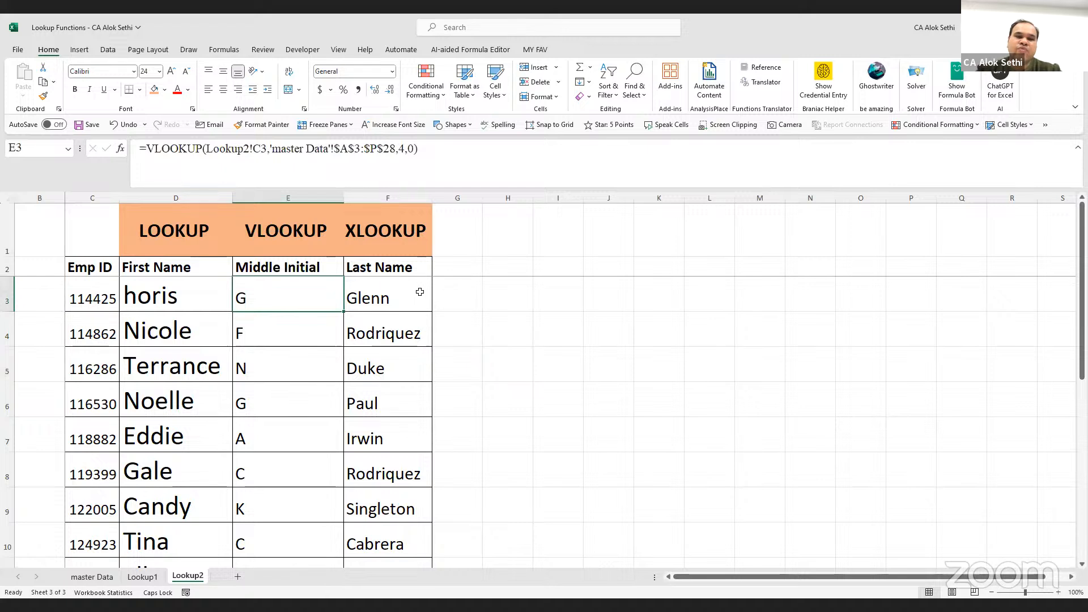
Review F3's XLOOKUP unchanged, then display the master Data sheet
{"action": "left_click", "coordinate": [419, 292]}
{"action": "key", "text": "F2"}
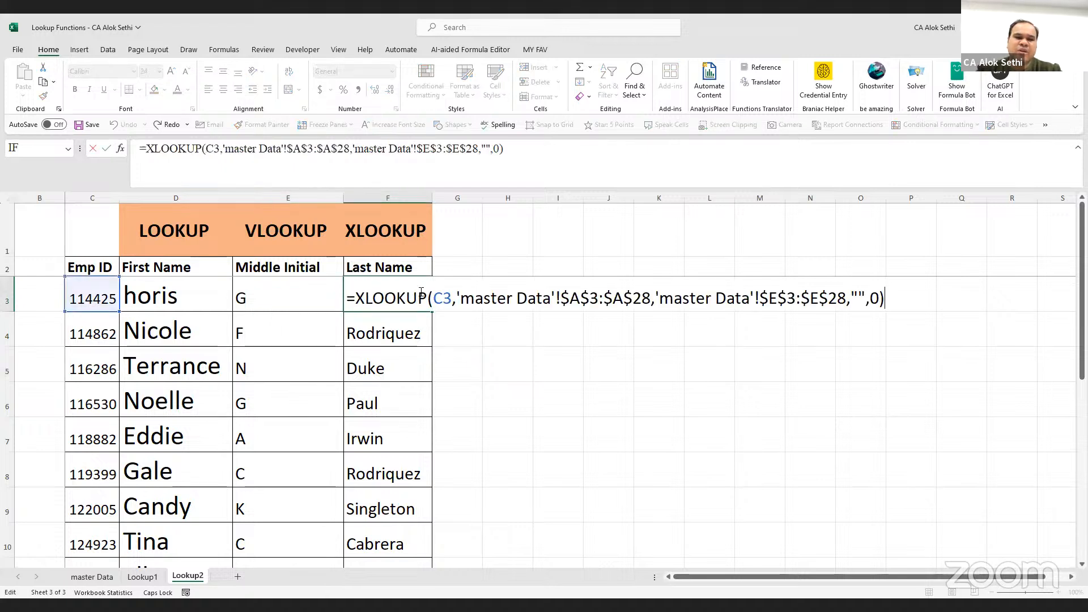
{"action": "key", "text": "ctrl+Return"}
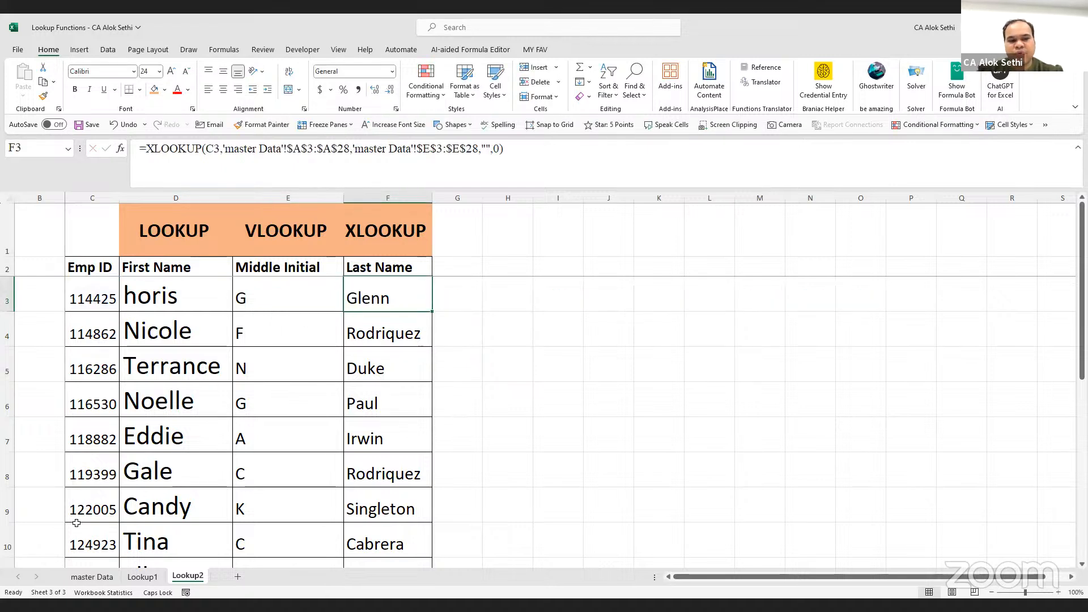
{"action": "left_click", "coordinate": [96, 577]}
Insert two blank columns before Middle Initial on master Data, then check E5 on Lookup2 showing 0
{"action": "left_click", "coordinate": [182, 195]}
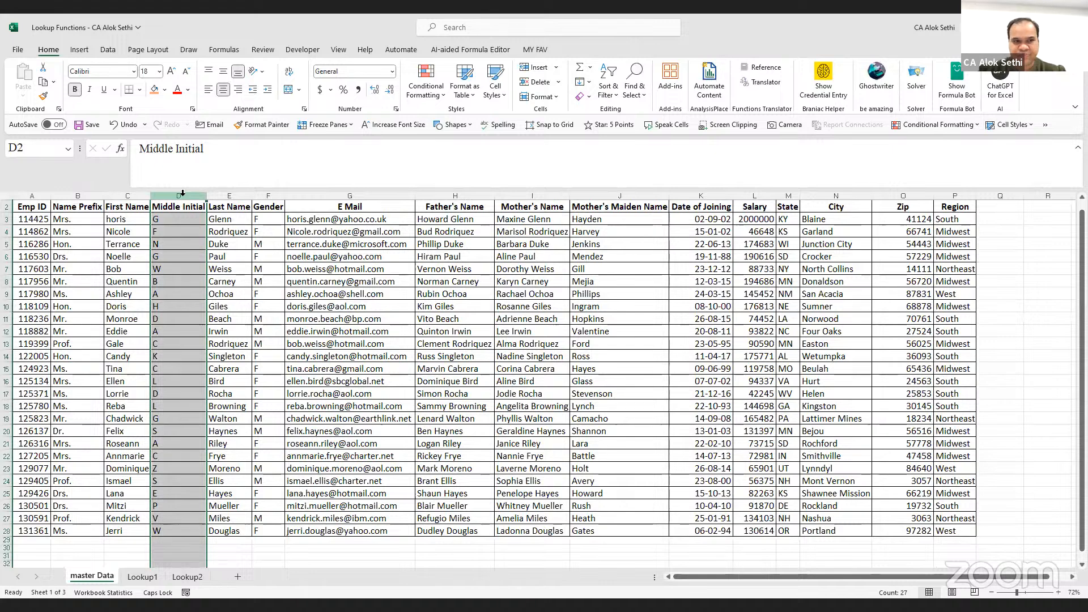
{"action": "key", "text": "ctrl+shift+plus"}
{"action": "key", "text": "ctrl+shift+plus"}
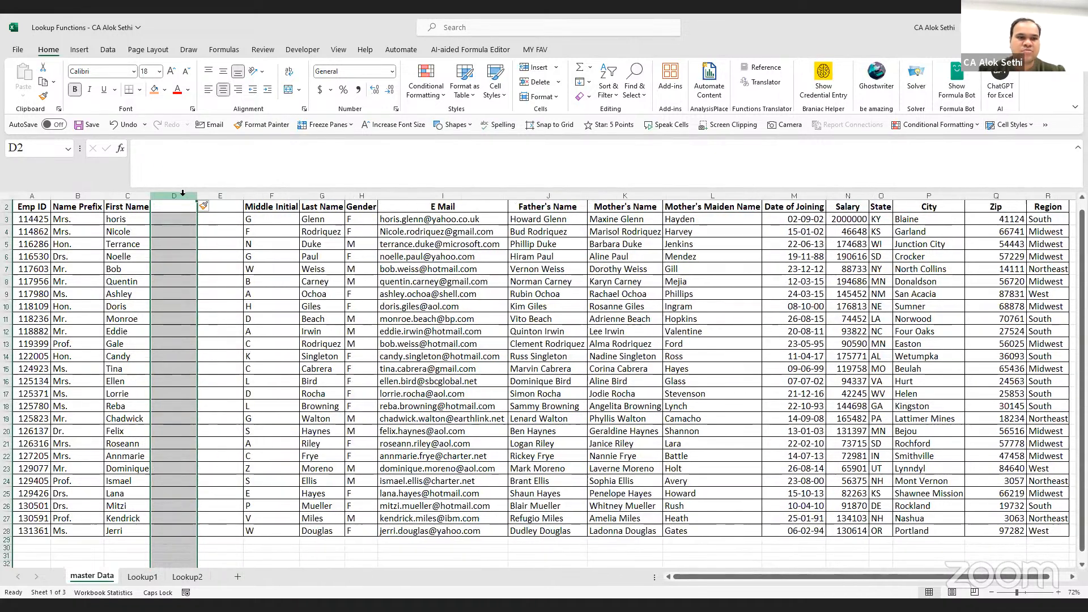
{"action": "left_click", "coordinate": [168, 315]}
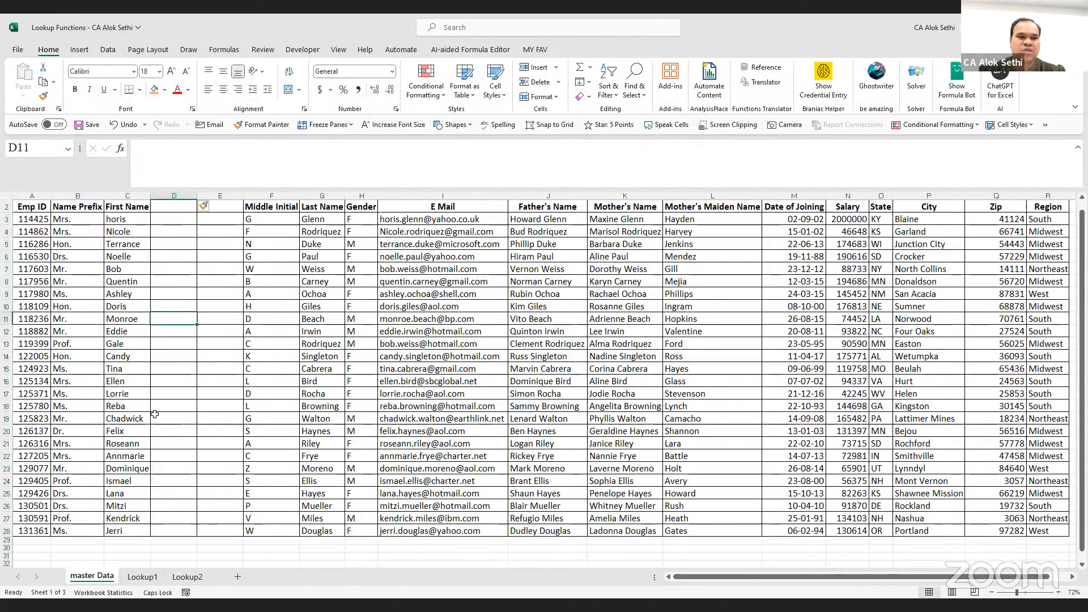
{"action": "left_click", "coordinate": [176, 575]}
{"action": "left_click", "coordinate": [264, 361]}
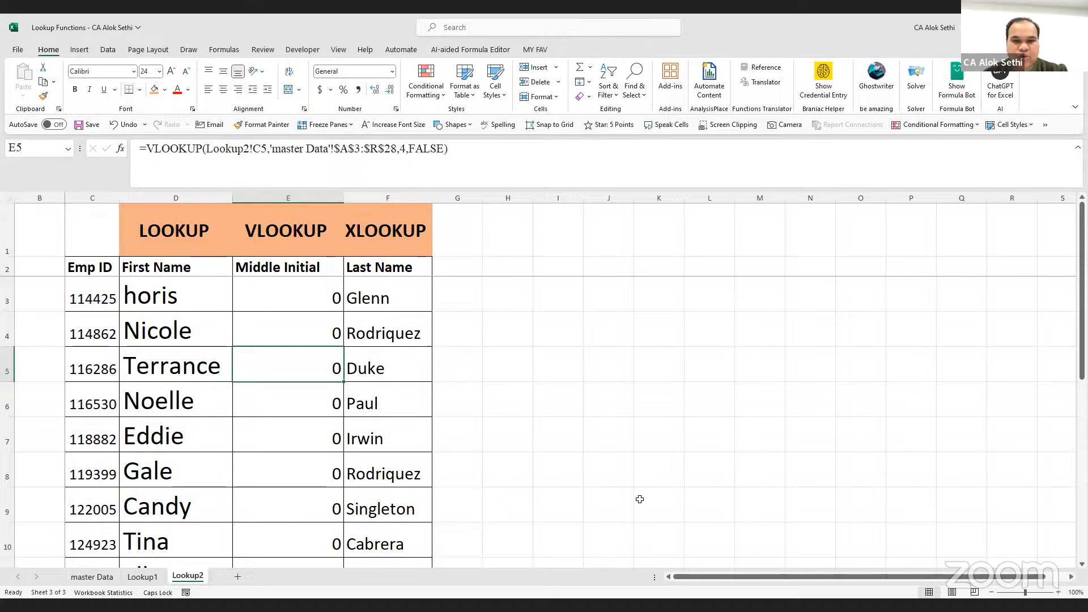
{"action": "key", "text": "alt+Tab"}
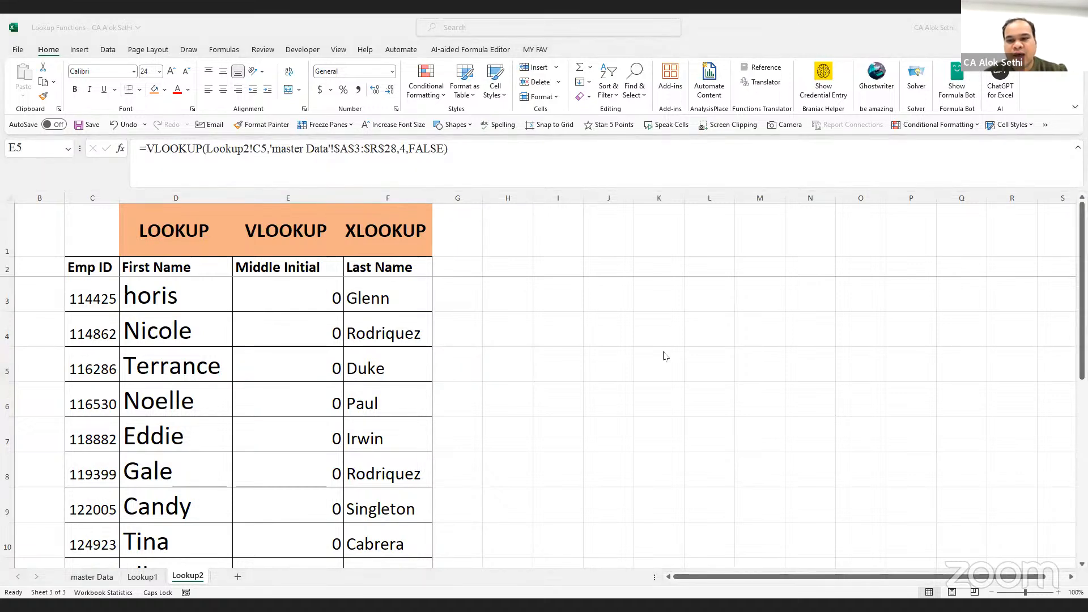
{"action": "left_click", "coordinate": [325, 306]}
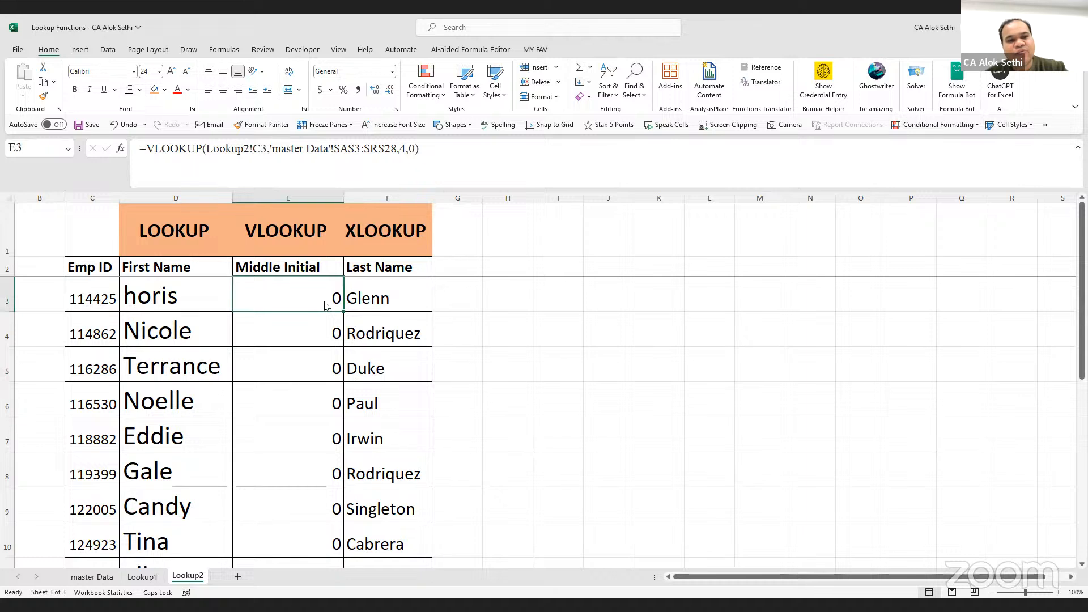
{"action": "key", "text": "F2"}
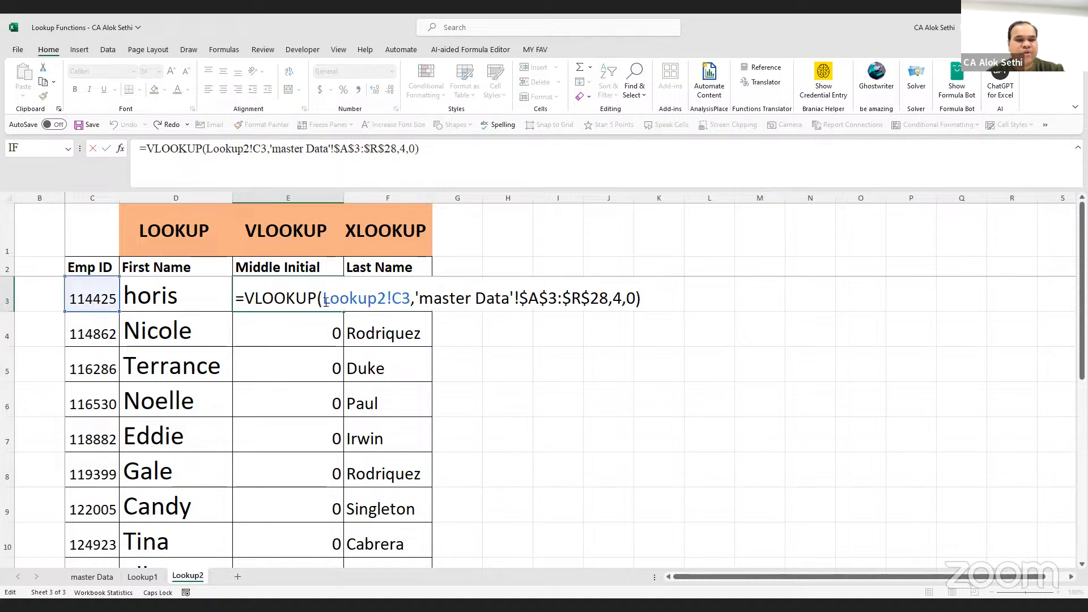
{"action": "key", "text": "Return"}
{"action": "left_click", "coordinate": [91, 577]}
{"action": "scroll", "coordinate": [135, 253], "scroll_direction": "up", "scroll_amount": 1}
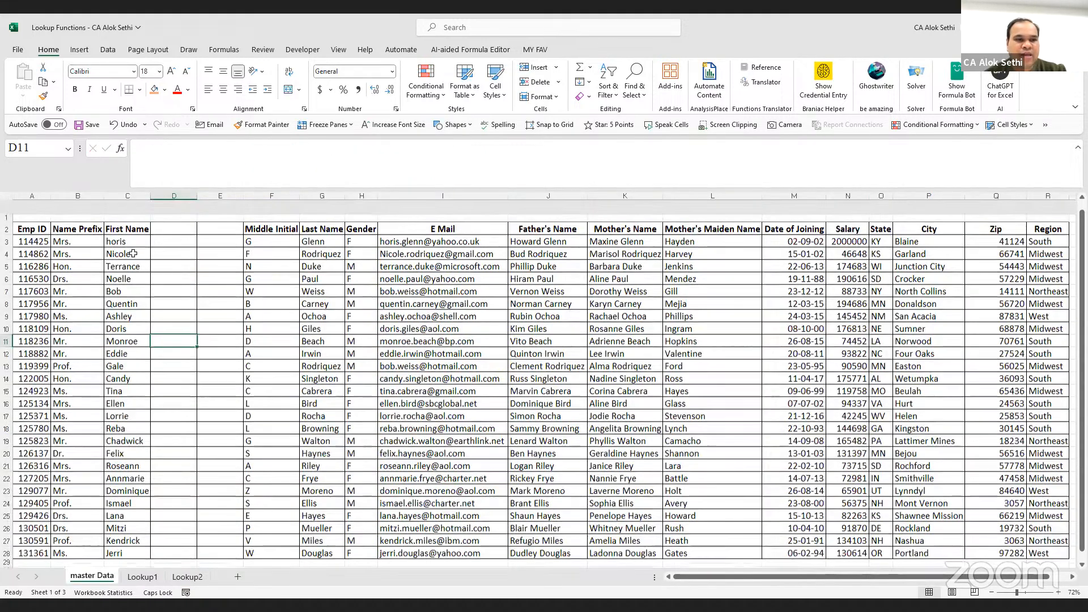
{"action": "scroll", "coordinate": [135, 252], "scroll_direction": "down", "scroll_amount": 1}
{"action": "left_click", "coordinate": [33, 214]}
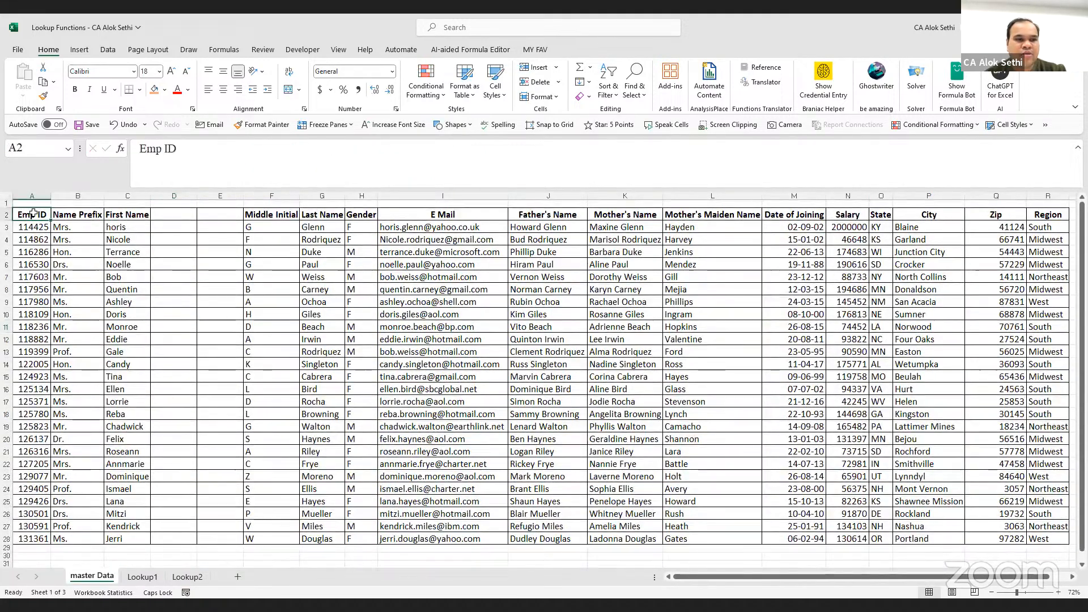
{"action": "left_click", "coordinate": [77, 217]}
{"action": "left_click", "coordinate": [131, 214]}
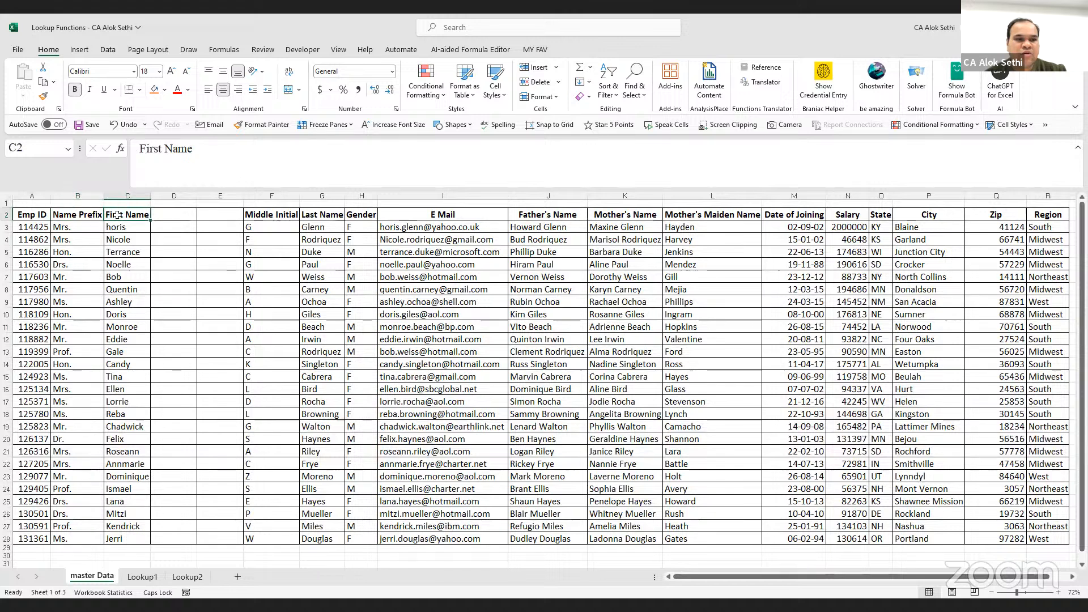
{"action": "left_click", "coordinate": [164, 216]}
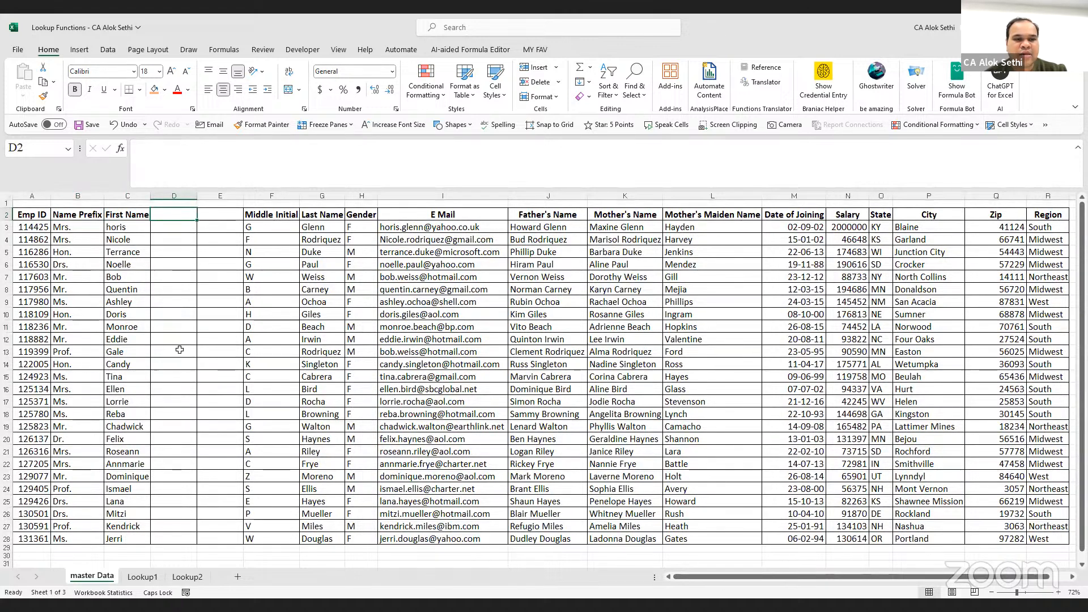
{"action": "left_click", "coordinate": [178, 243]}
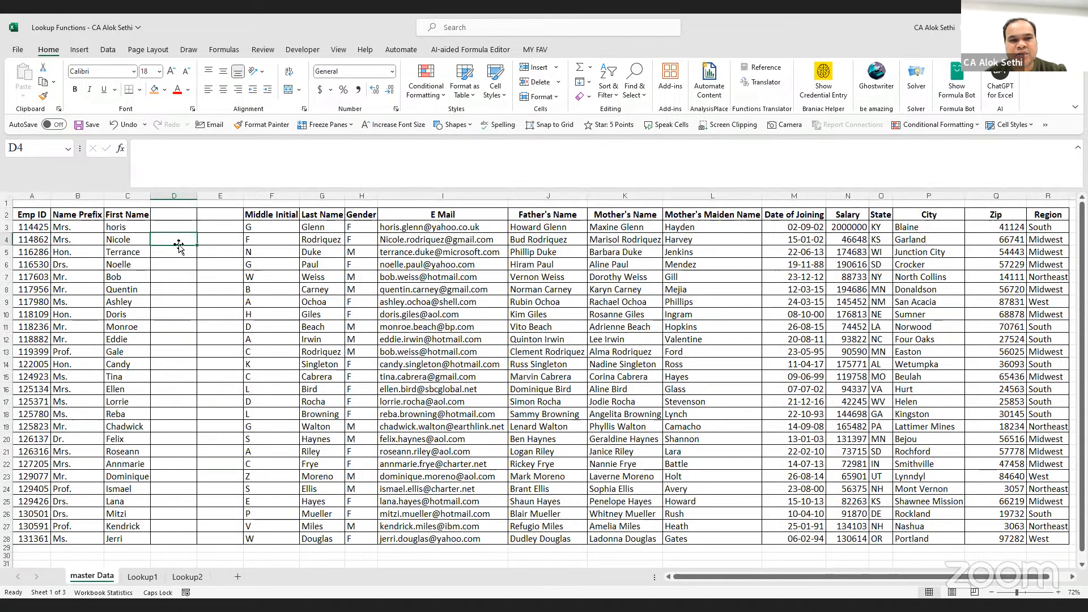
{"action": "left_click", "coordinate": [187, 577]}
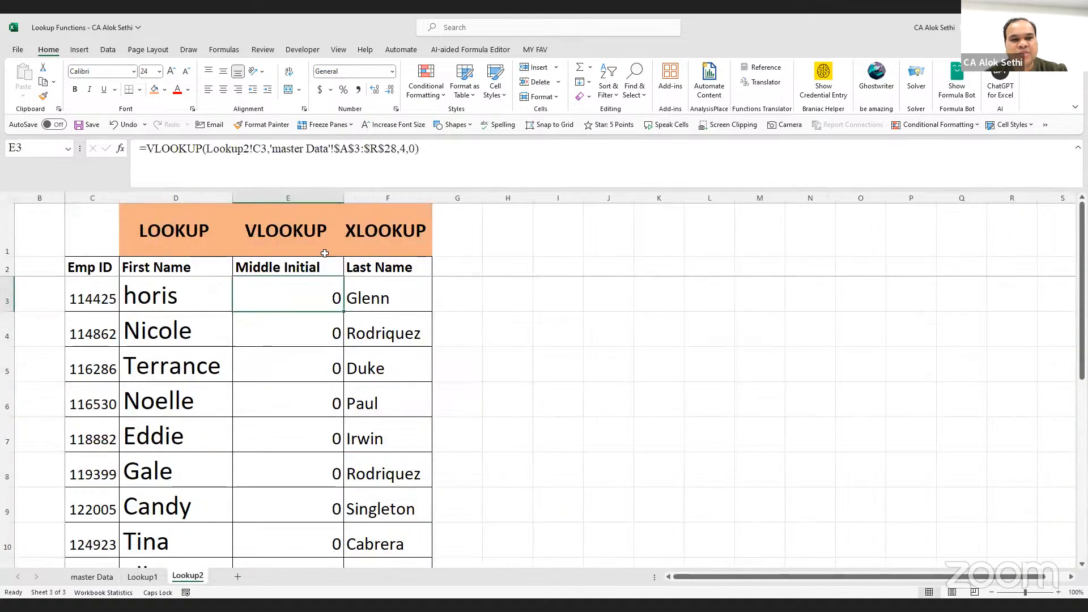
{"action": "left_click", "coordinate": [373, 292]}
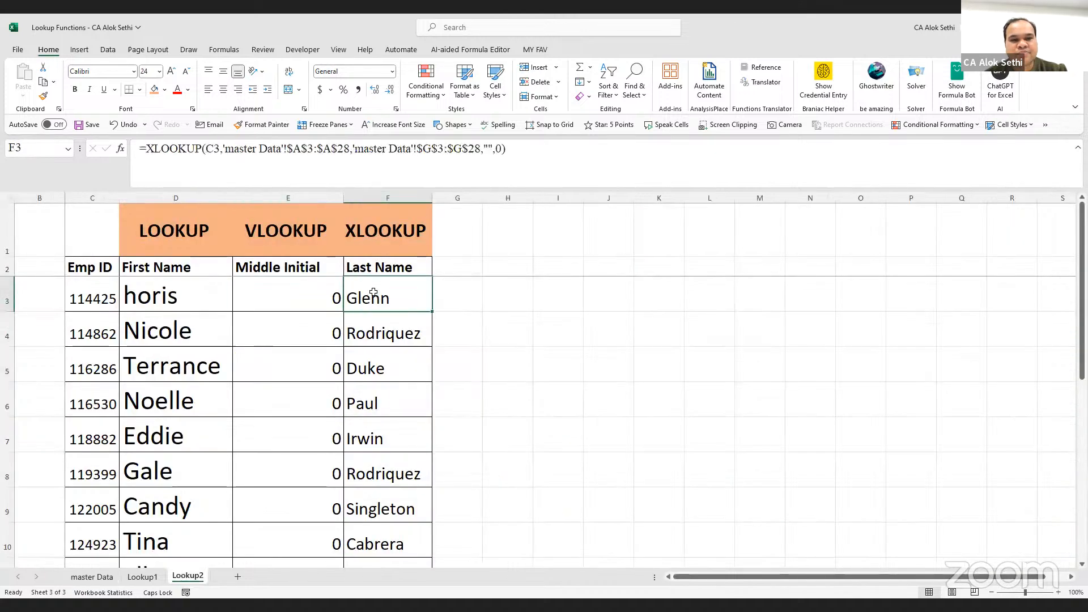
{"action": "left_click", "coordinate": [520, 294]}
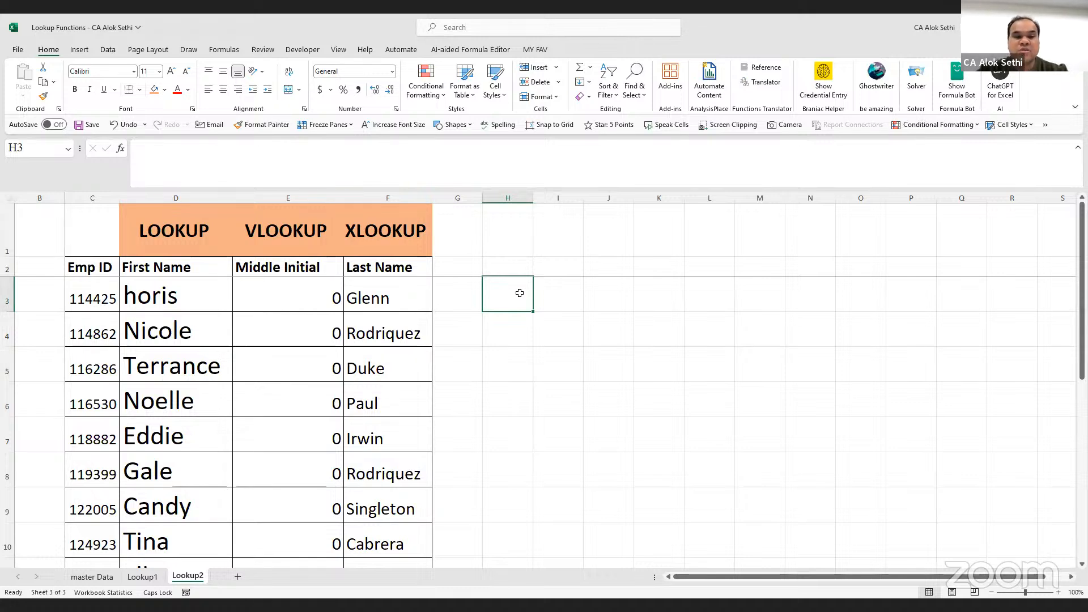
{"action": "left_click", "coordinate": [373, 298]}
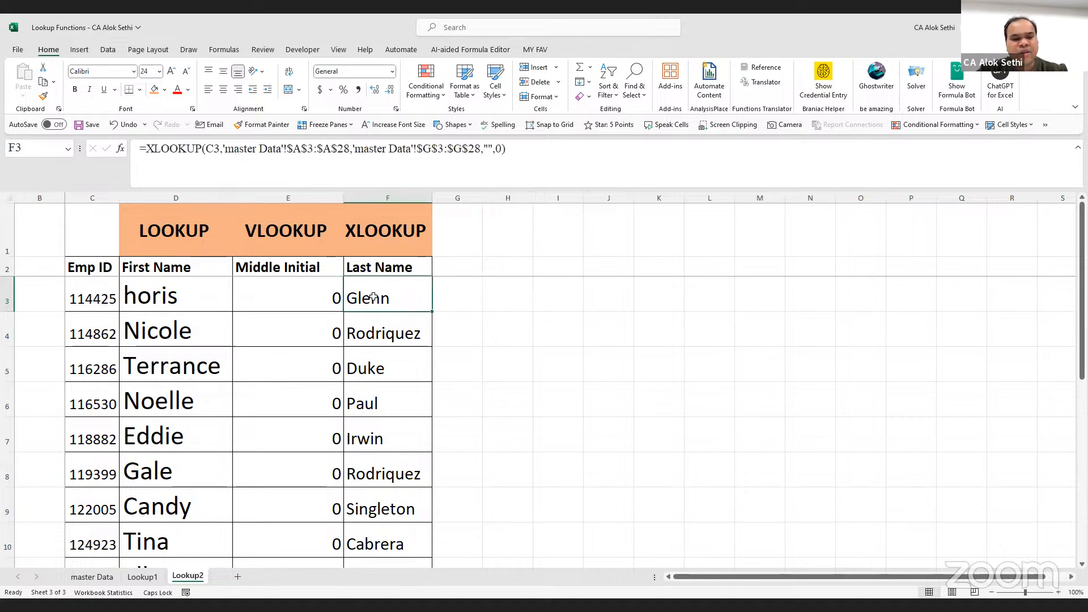
{"action": "double_click", "coordinate": [373, 298]}
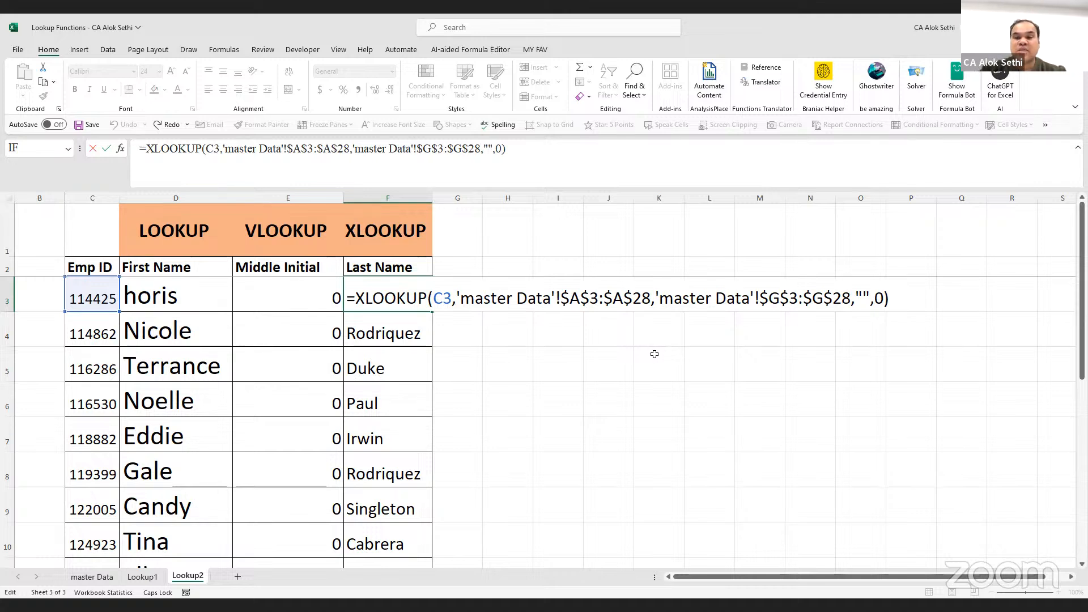
{"action": "key", "text": "alt+Tab"}
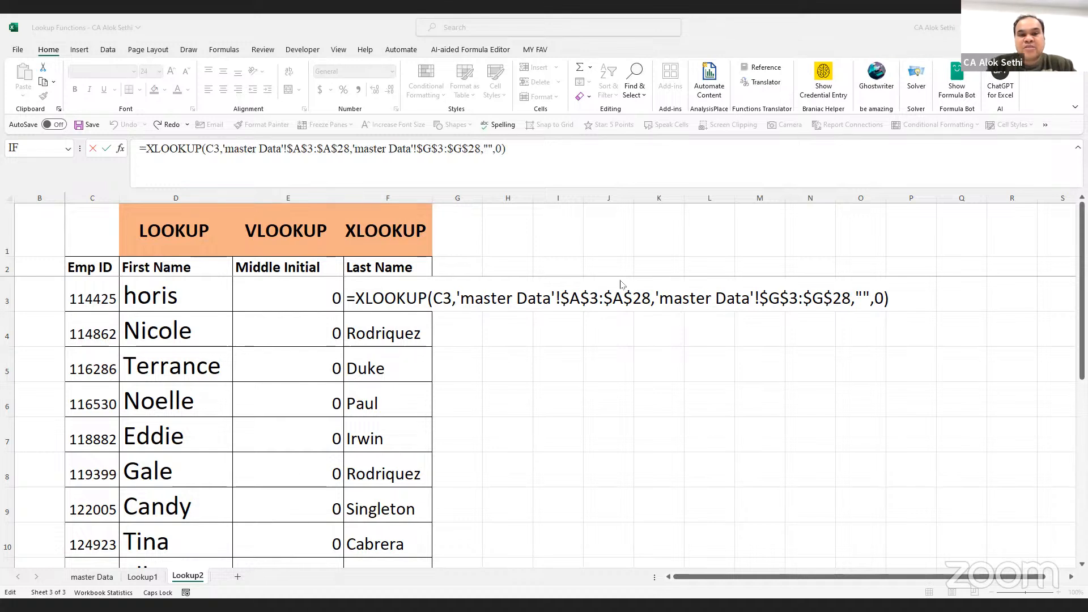
{"action": "left_click", "coordinate": [471, 353]}
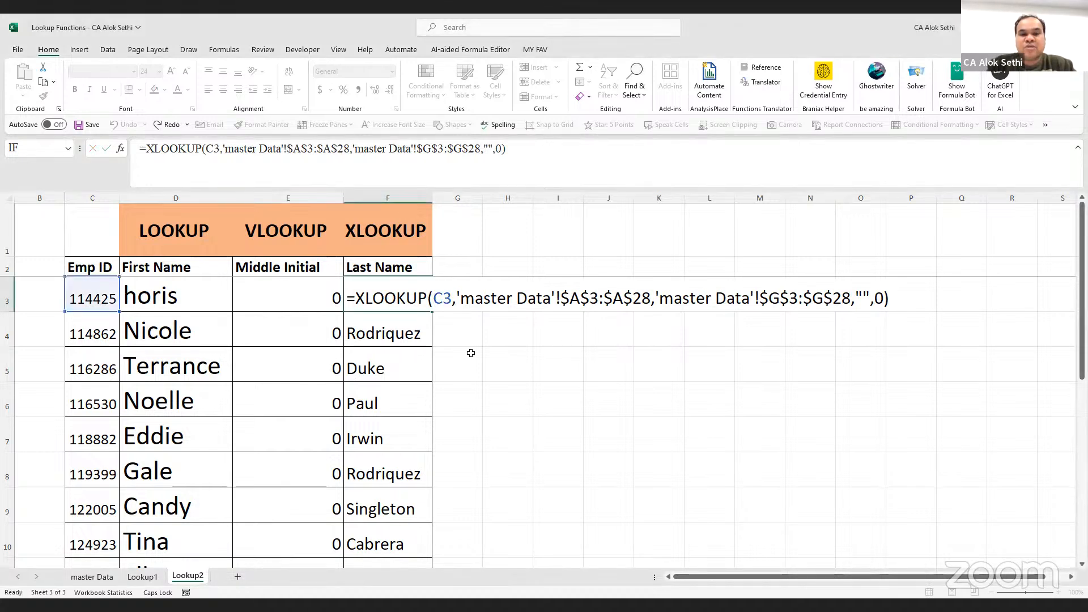
{"action": "left_click", "coordinate": [471, 353]}
{"action": "left_click", "coordinate": [413, 304]}
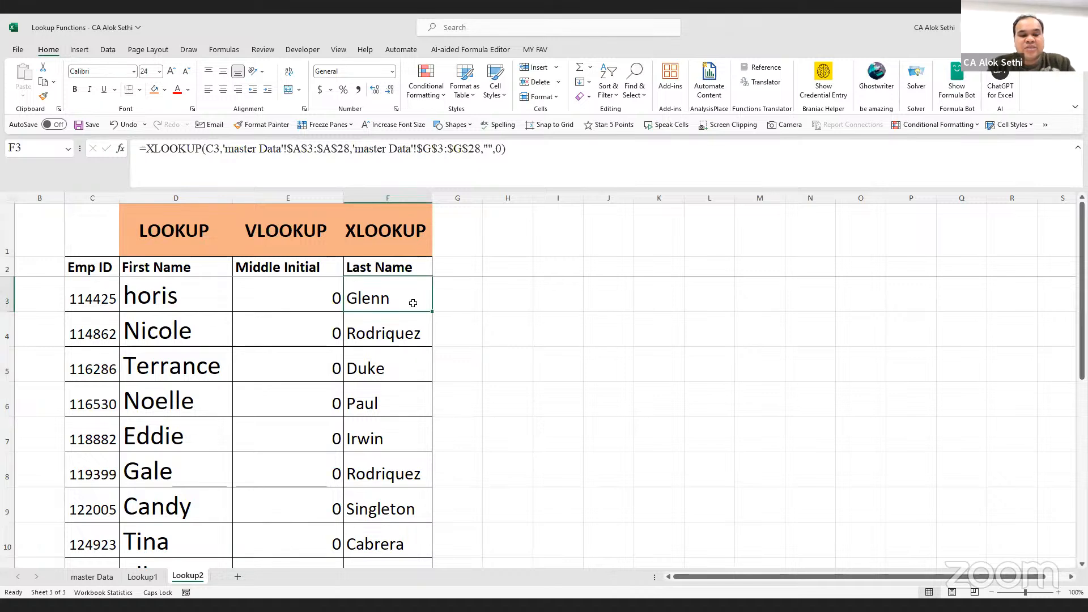
On master Data, delete the empty columns D and E
{"action": "double_click", "coordinate": [414, 304]}
{"action": "key", "text": "Escape"}
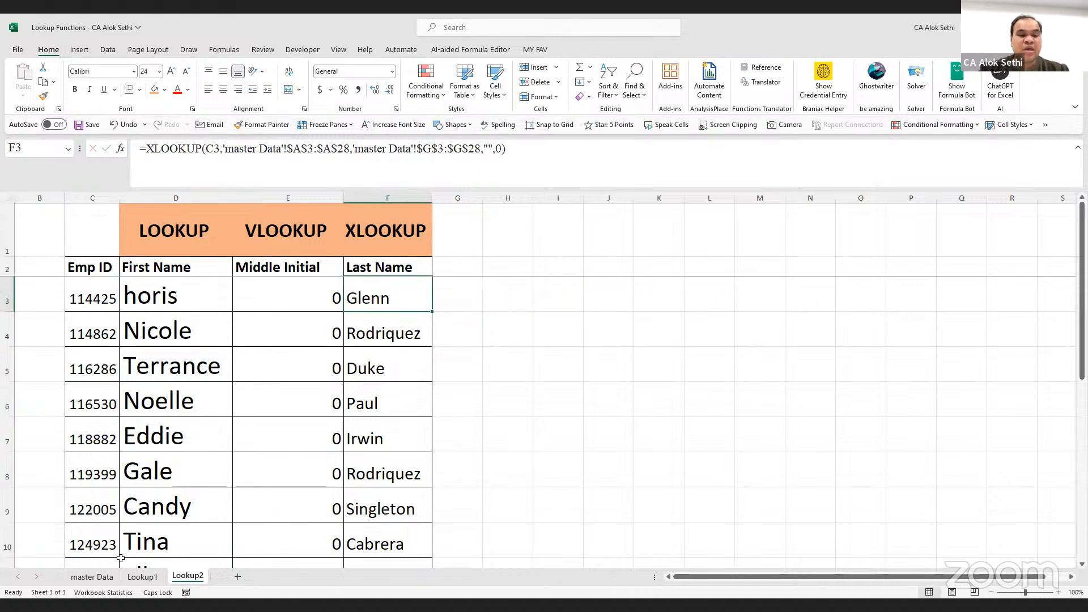
{"action": "key", "text": "ctrl+Page_Up"}
{"action": "key", "text": "ctrl+Page_Up"}
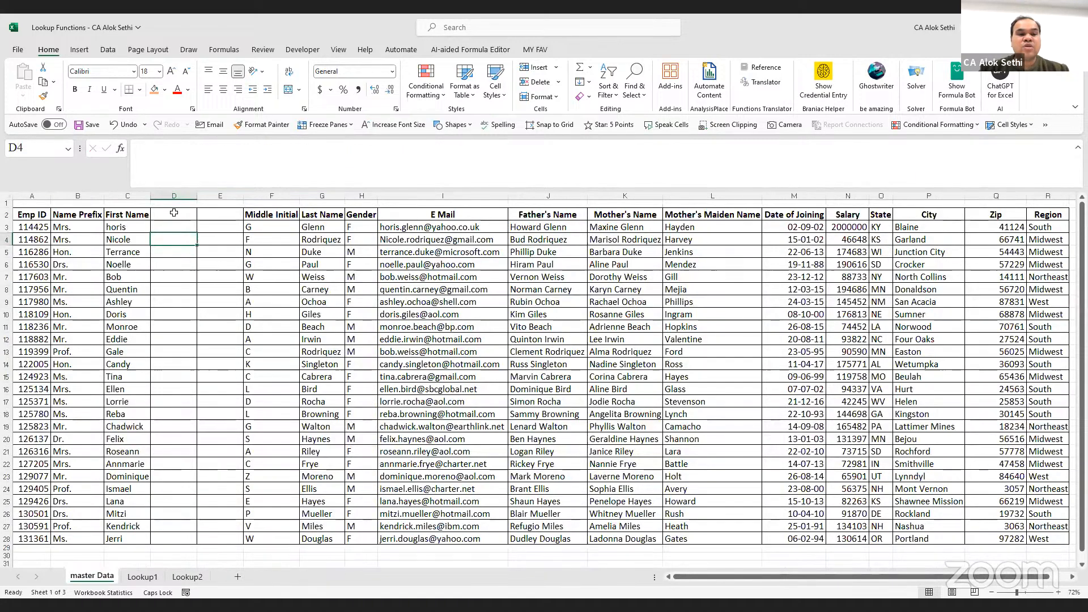
{"action": "left_click_drag", "start_coordinate": [174, 193], "coordinate": [224, 194]}
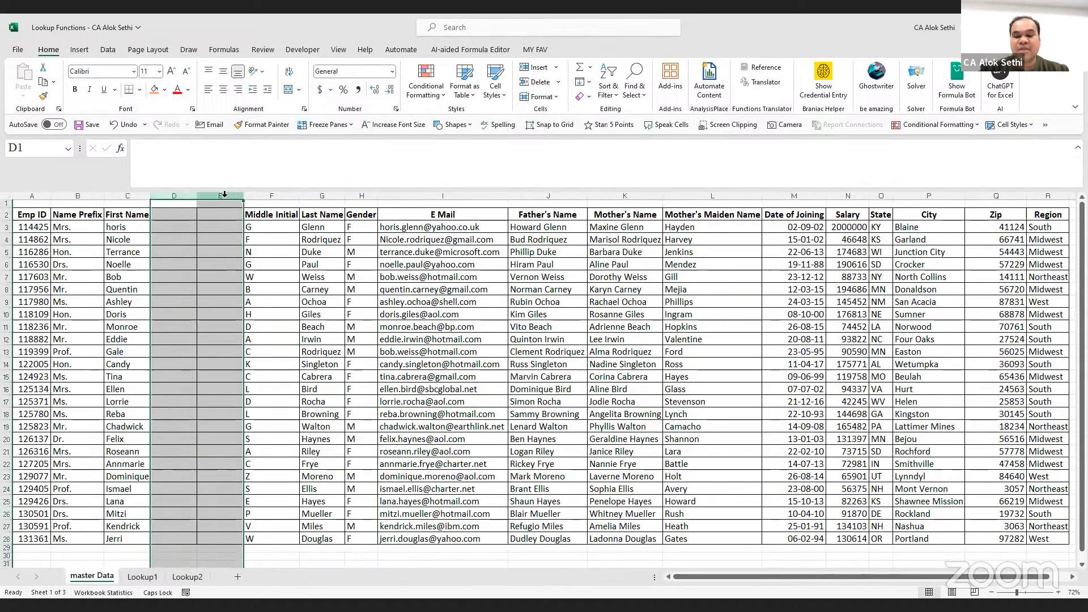
{"action": "key", "text": "ctrl+minus"}
{"action": "left_click", "coordinate": [221, 350]}
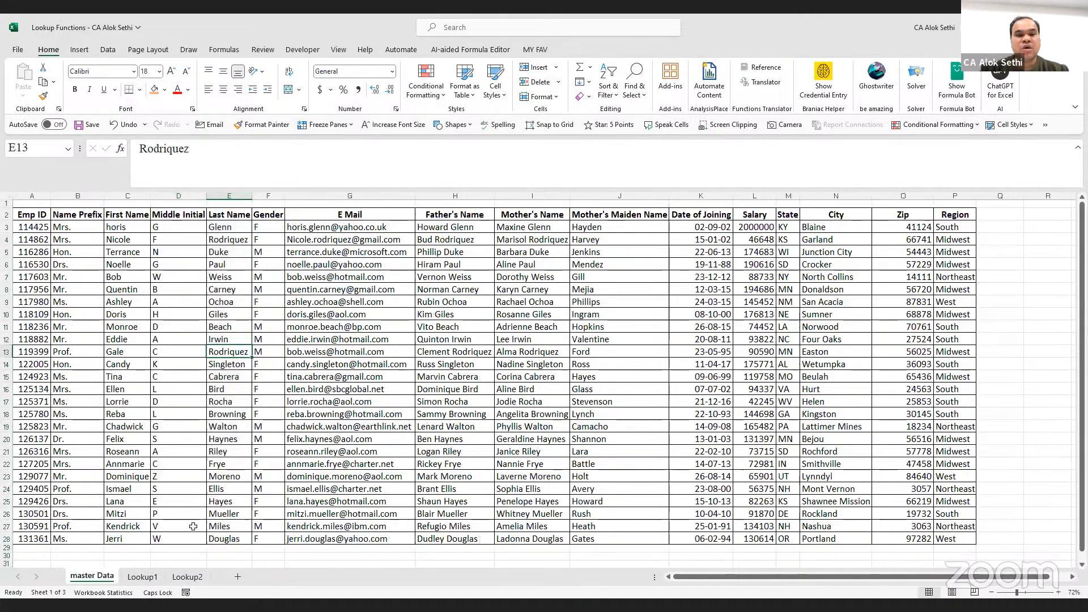
Back on Lookup2, verify the VLOOKUP in E3 and the XLOOKUP in F3
{"action": "left_click", "coordinate": [187, 576]}
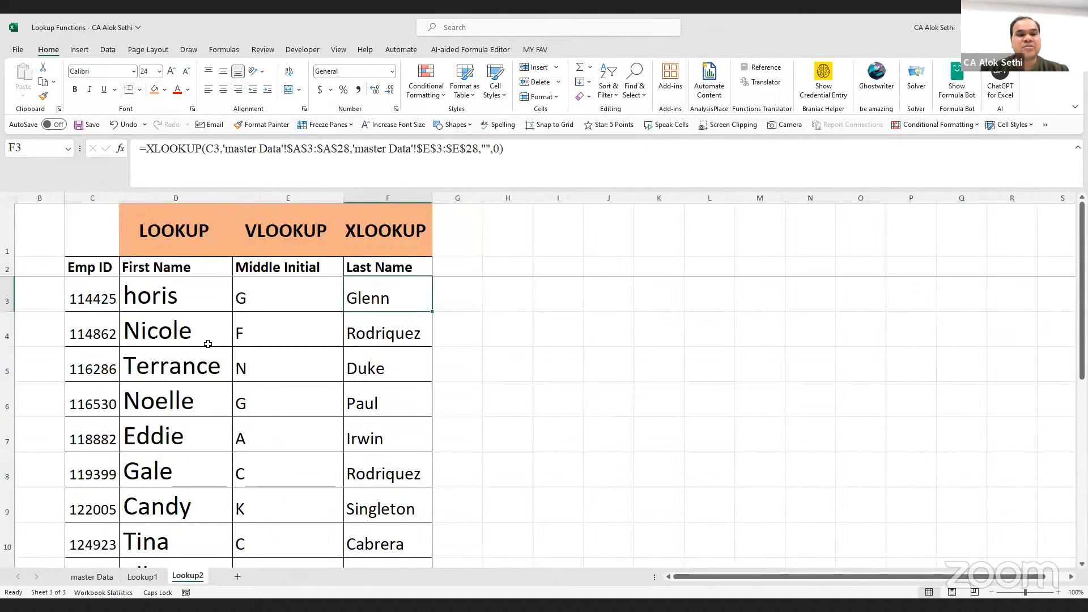
{"action": "left_click", "coordinate": [267, 294]}
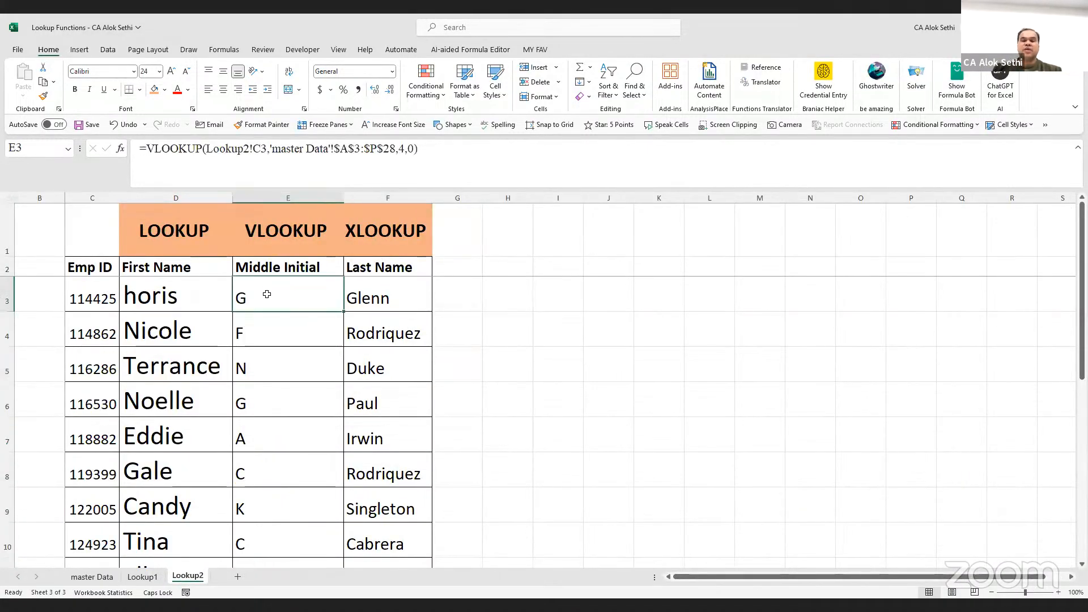
{"action": "left_click", "coordinate": [374, 298]}
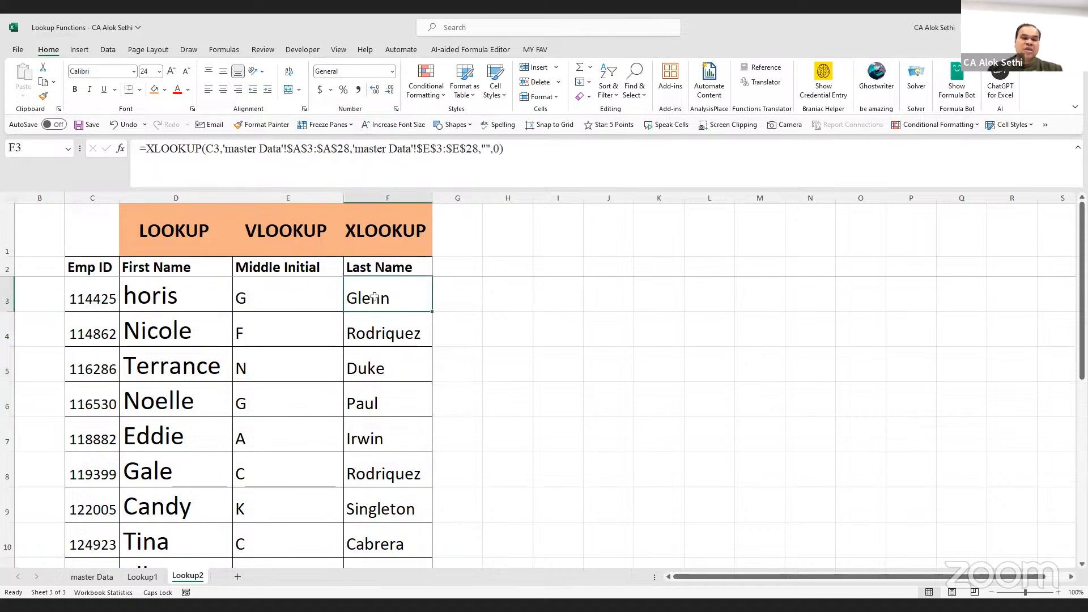
{"action": "left_click", "coordinate": [263, 286]}
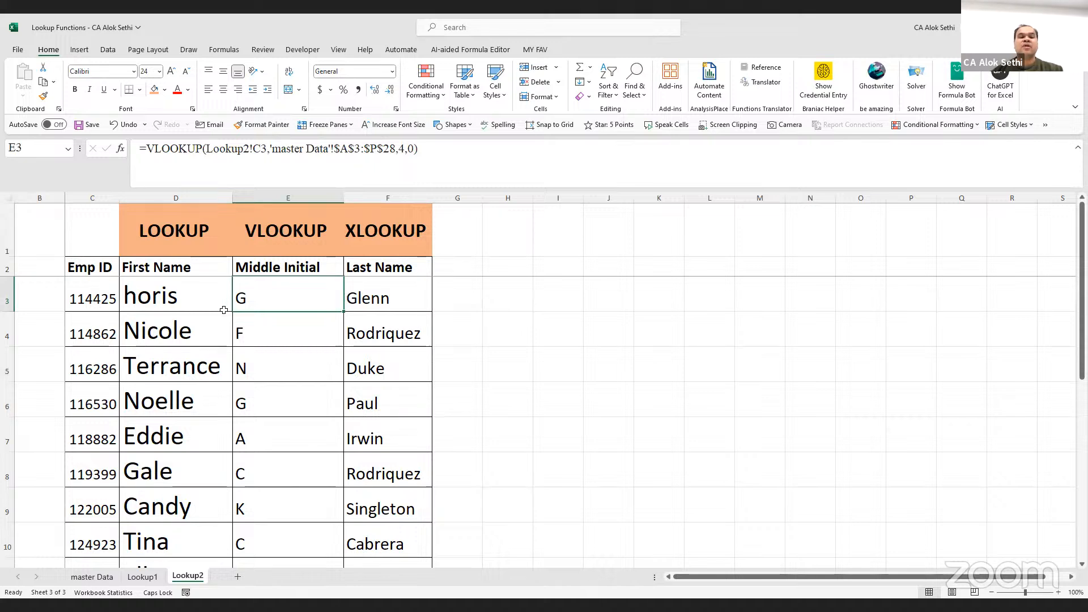
{"action": "left_click", "coordinate": [382, 305]}
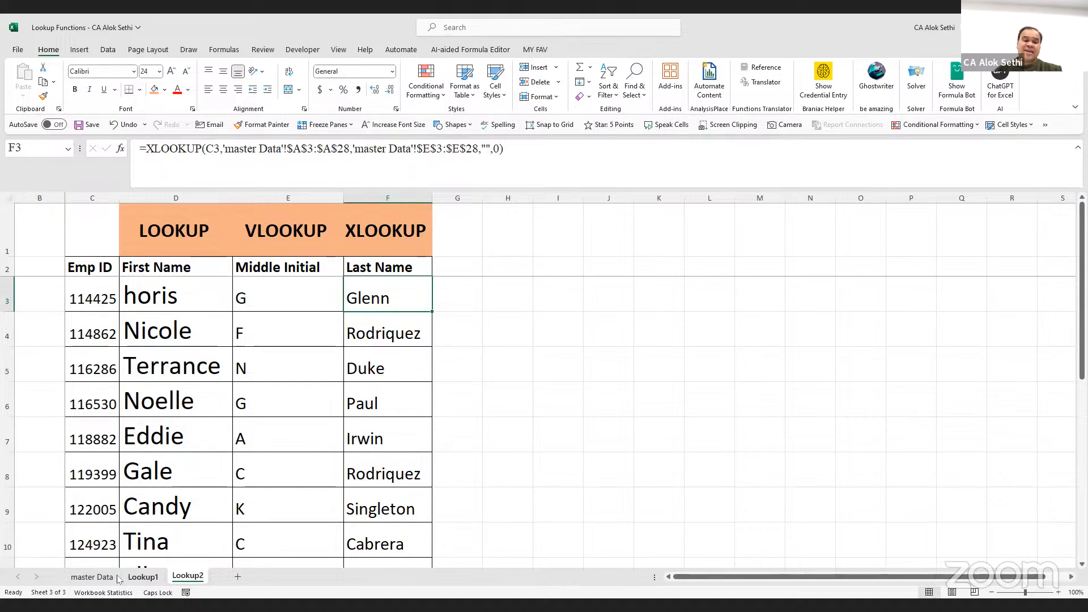
{"action": "left_click", "coordinate": [94, 582]}
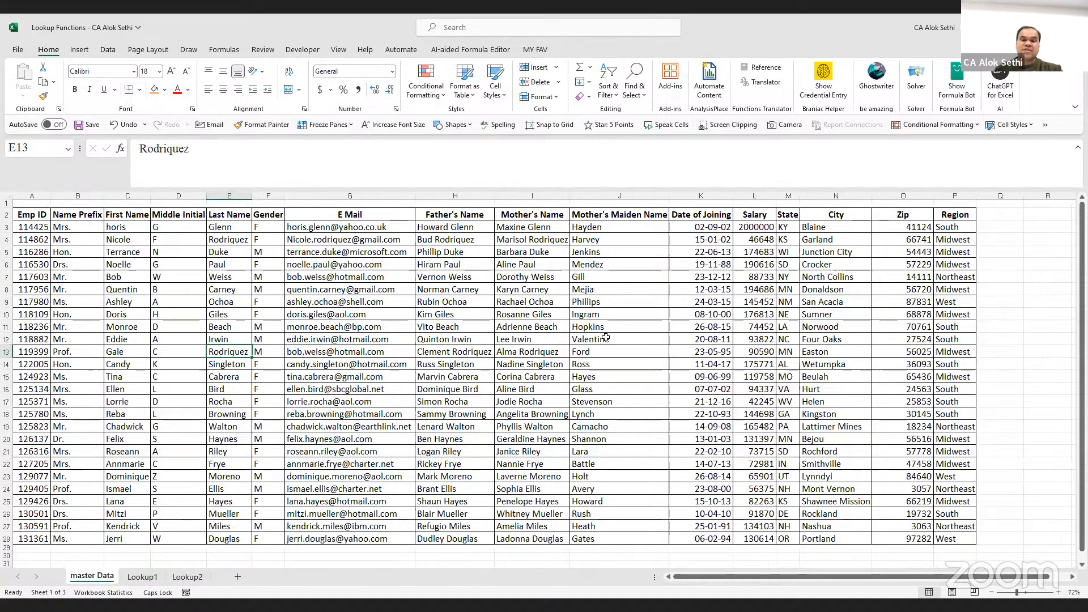
{"action": "left_click", "coordinate": [750, 192]}
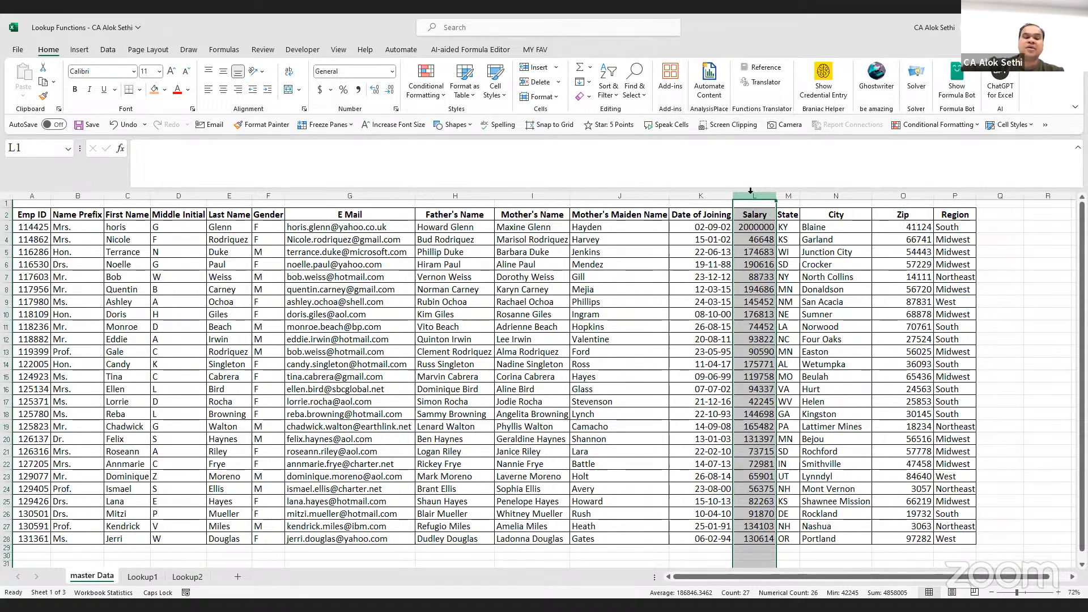
{"action": "left_click", "coordinate": [174, 577]}
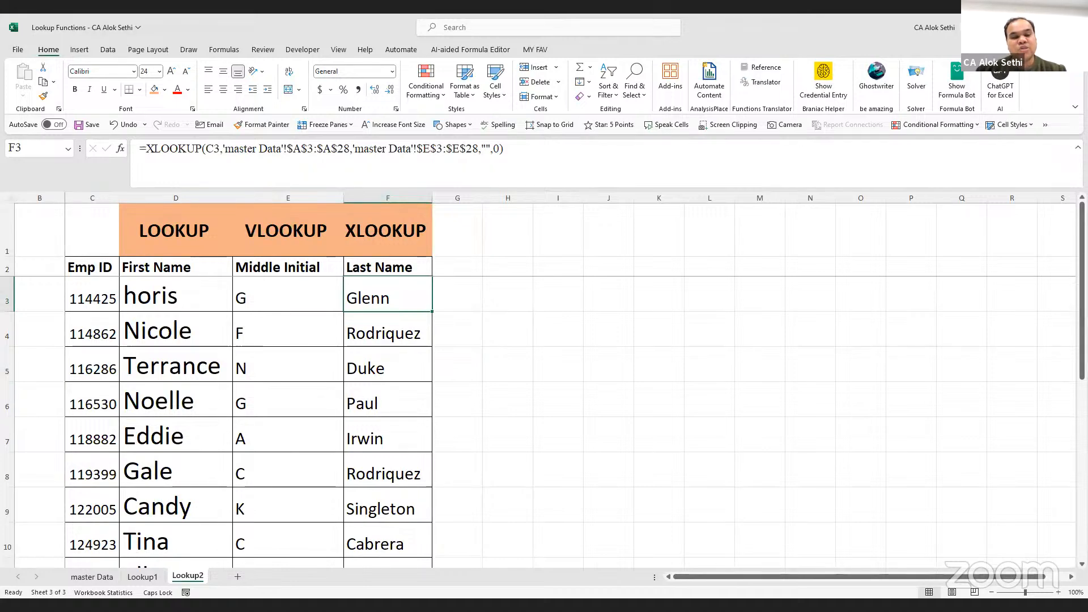
{"action": "left_click", "coordinate": [83, 578]}
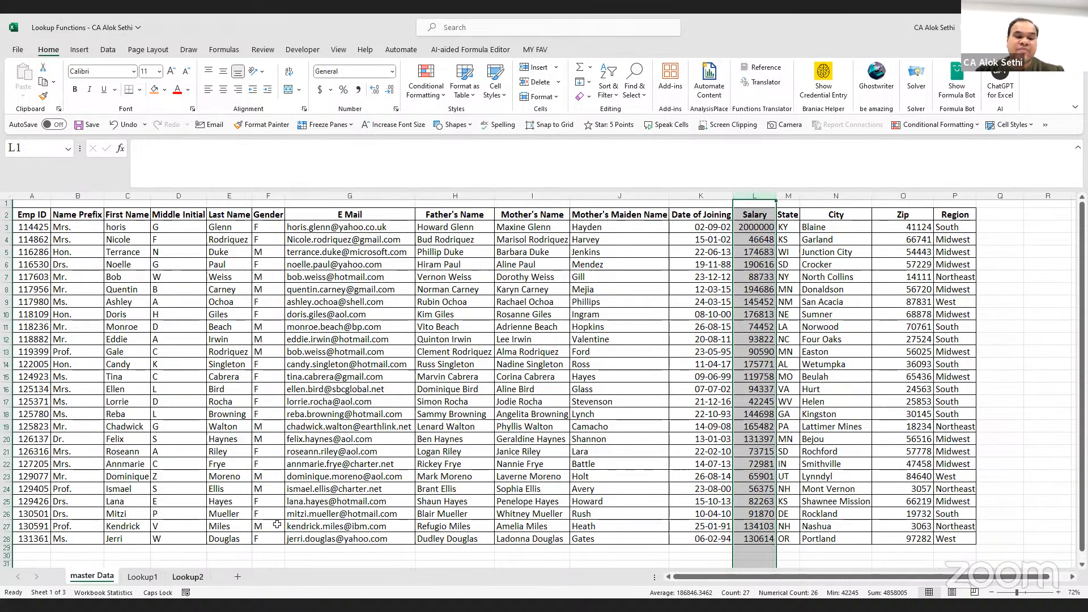
{"action": "left_click", "coordinate": [187, 577]}
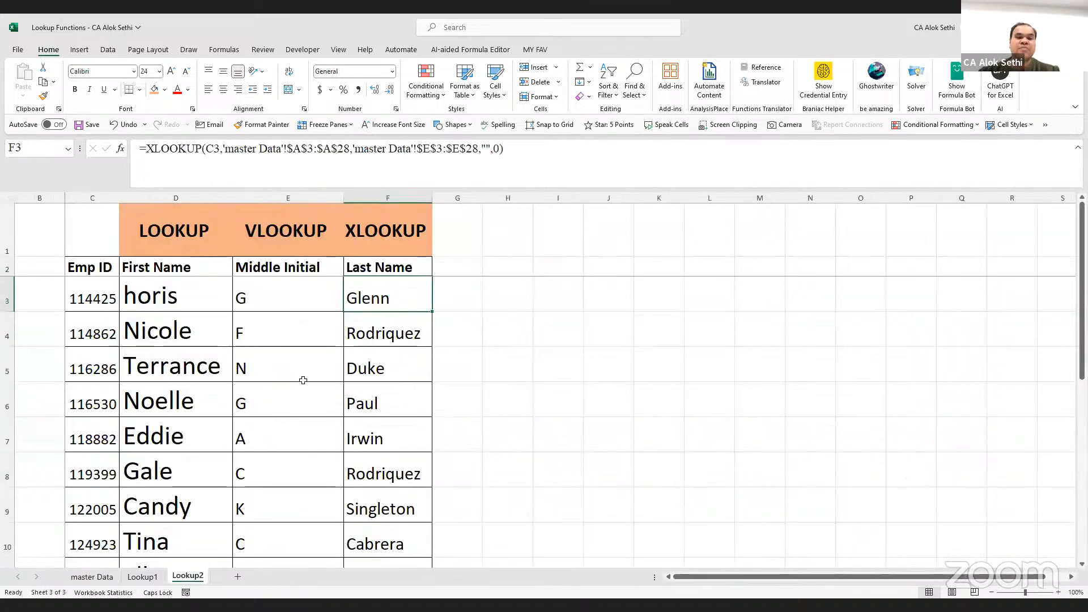
Copy the Last Name heading from F2 into G2 and retitle it 'Salary'
{"action": "left_click", "coordinate": [462, 260]}
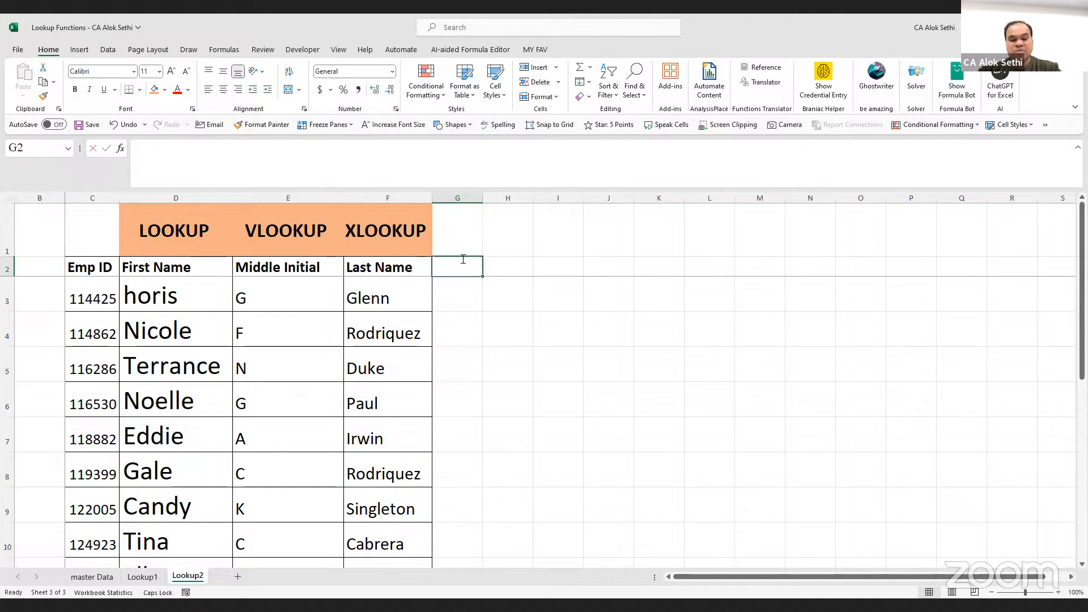
{"action": "type", "text": "="}
{"action": "key", "text": "BackSpace"}
{"action": "key", "text": "Escape"}
{"action": "key", "text": "Left"}
{"action": "key", "text": "ctrl+c"}
{"action": "left_click", "coordinate": [462, 260]}
{"action": "key", "text": "Return"}
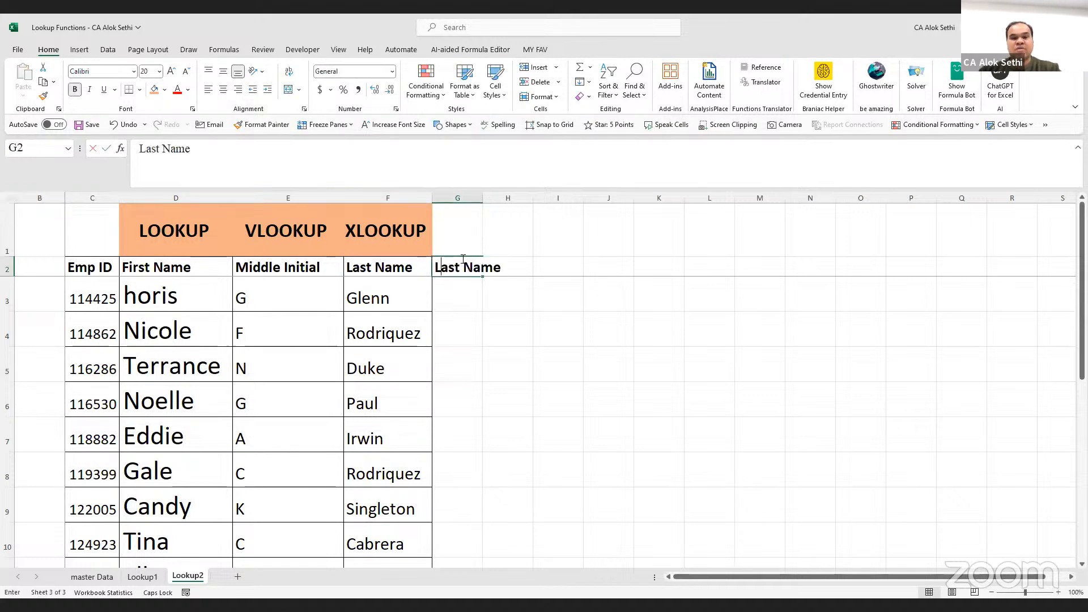
{"action": "type", "text": "s"}
{"action": "key", "text": "BackSpace"}
{"action": "type", "text": "S"}
{"action": "key", "text": "Caps_Lock"}
{"action": "type", "text": "alary"}
{"action": "key", "text": "Return"}
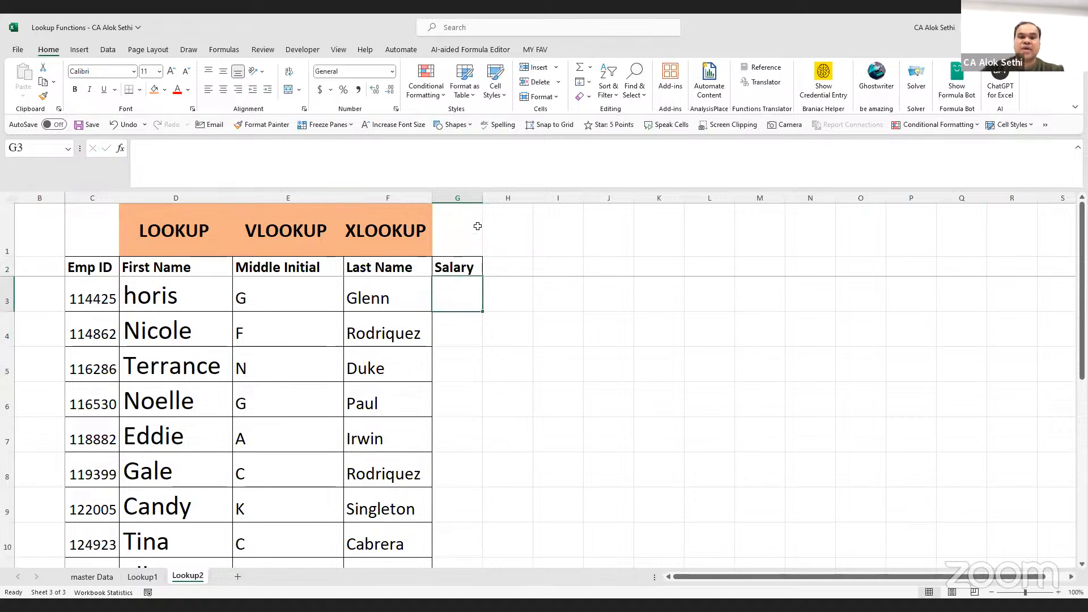
Widen column G and give the Salary heading F3's formatting, in bold
{"action": "left_click_drag", "start_coordinate": [487, 197], "coordinate": [496, 196]}
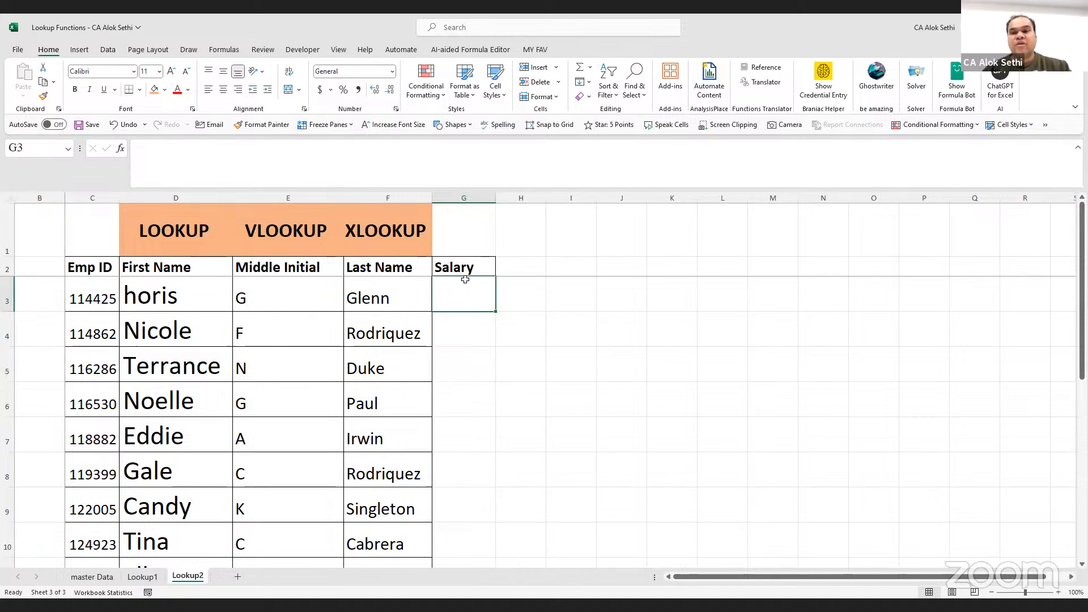
{"action": "type", "text": "="}
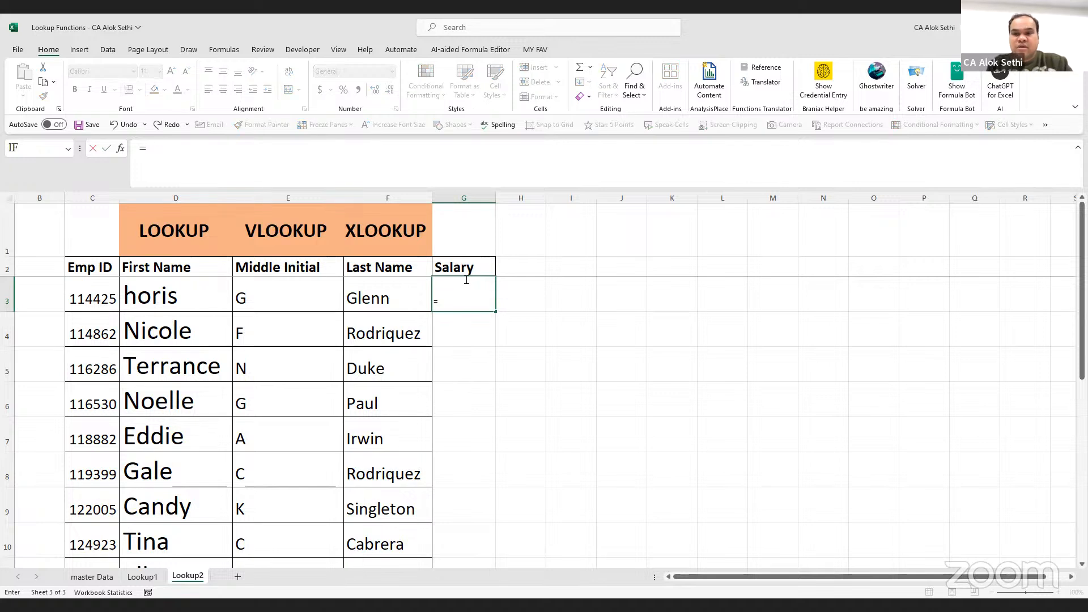
{"action": "type", "text": "xlook"}
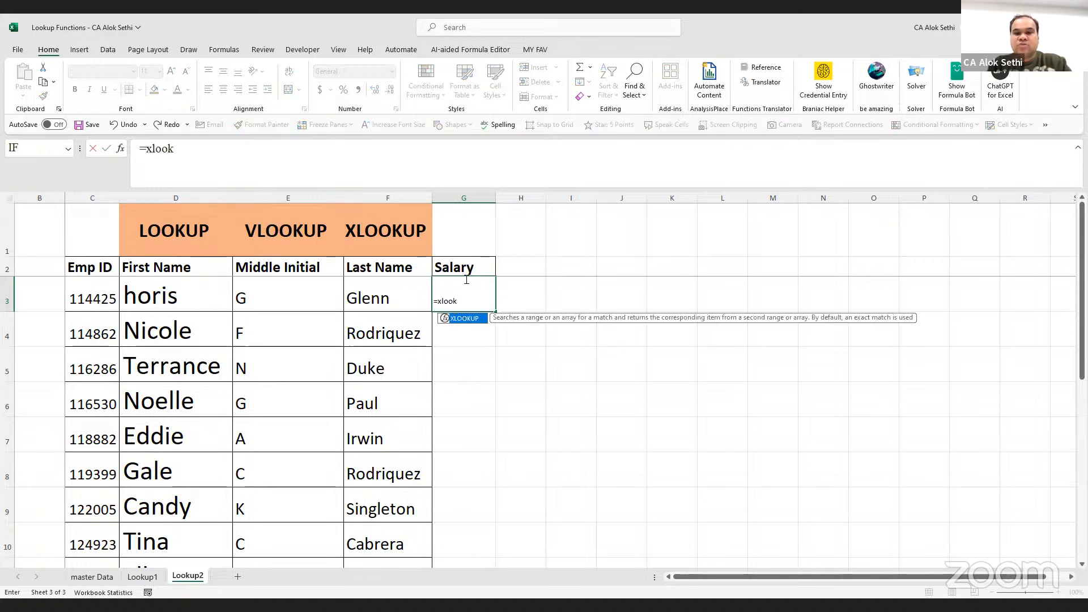
{"action": "key", "text": "Escape"}
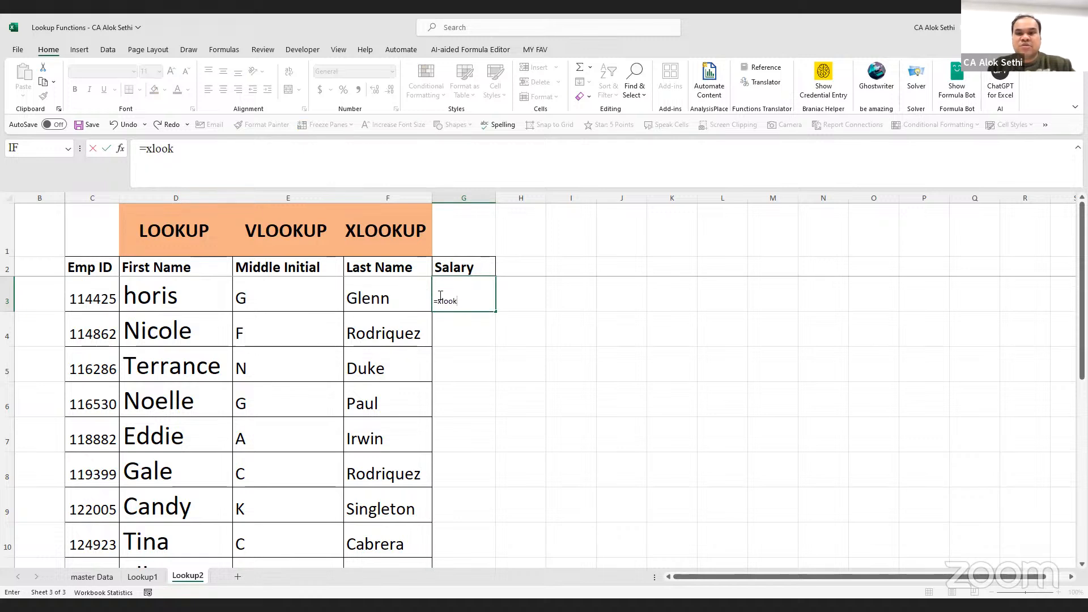
{"action": "key", "text": "Escape"}
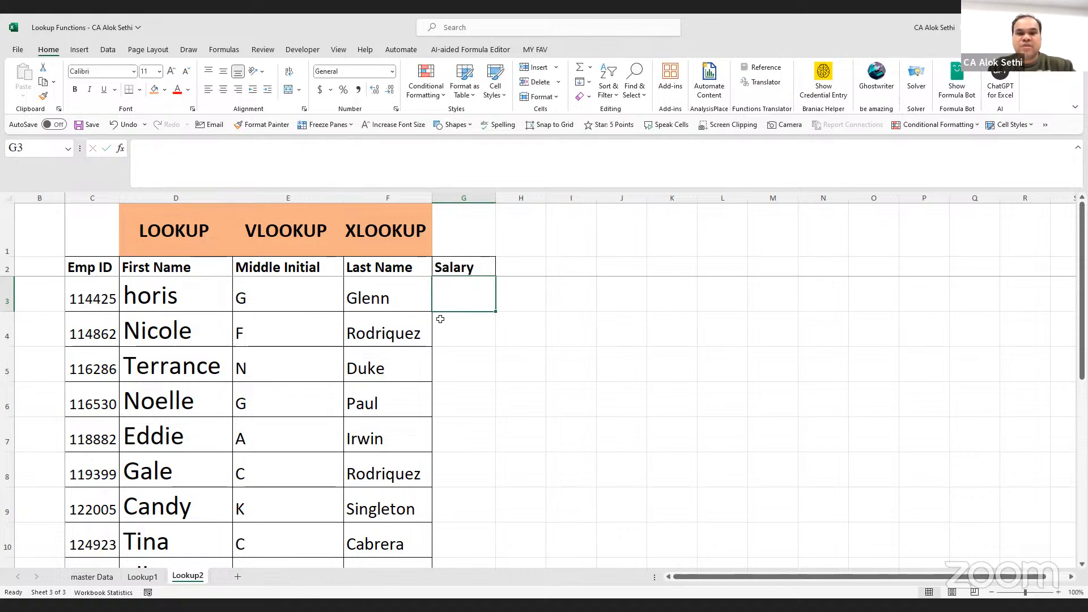
{"action": "left_click", "coordinate": [388, 297]}
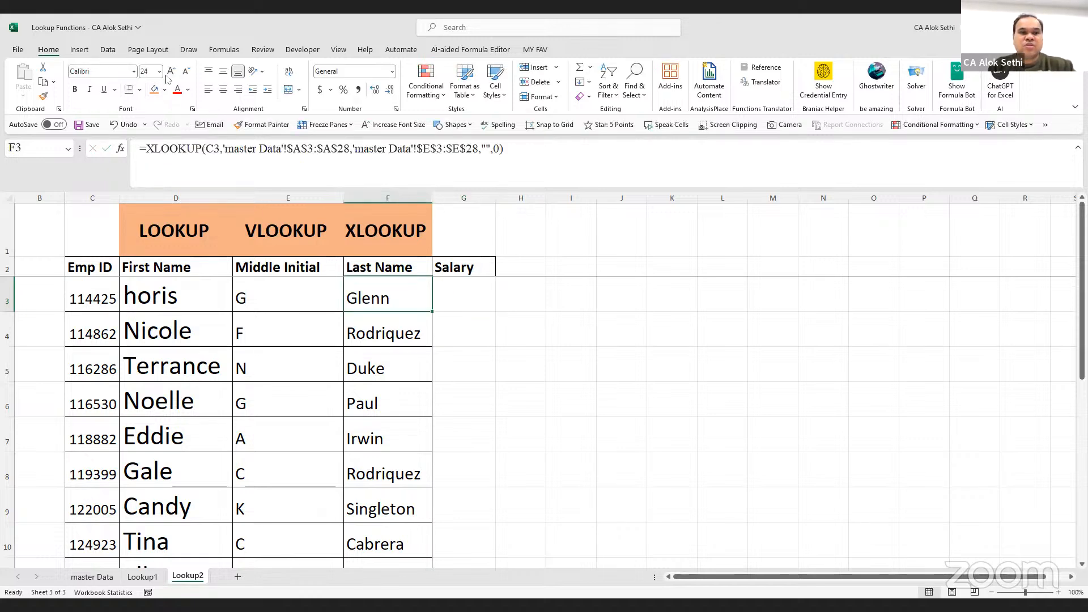
{"action": "left_click", "coordinate": [43, 96]}
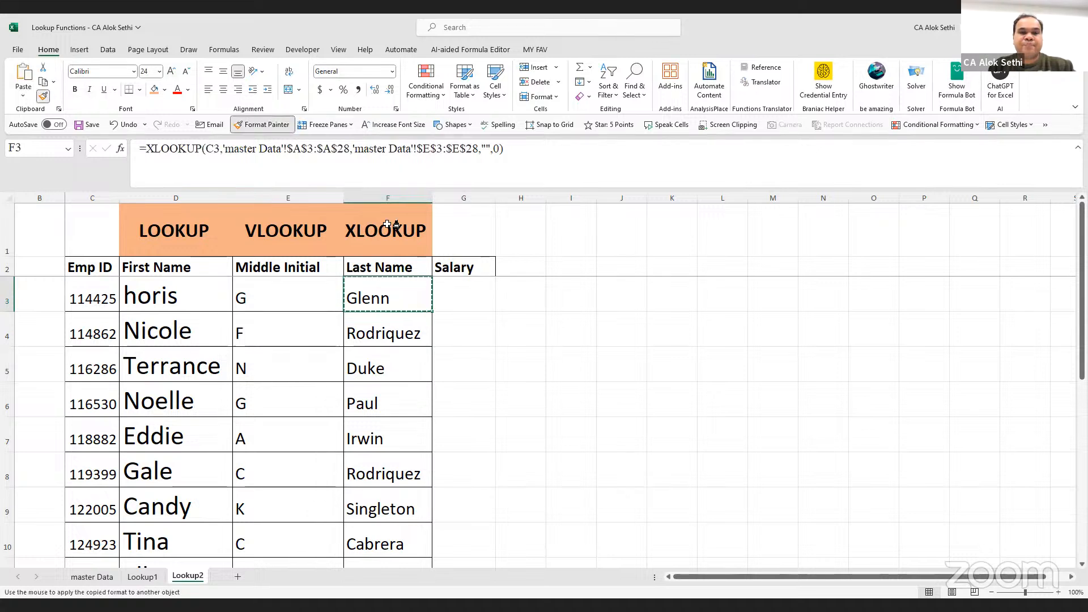
{"action": "left_click", "coordinate": [455, 274]}
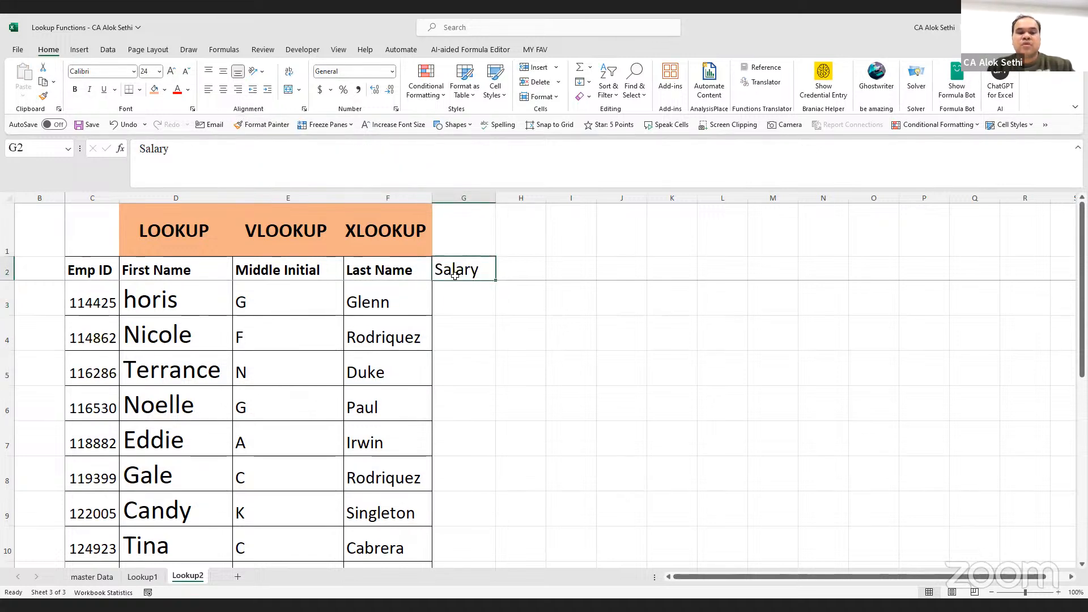
{"action": "key", "text": "ctrl+b"}
Set column G from G3 to the last row to 16-point font
{"action": "key", "text": "Return"}
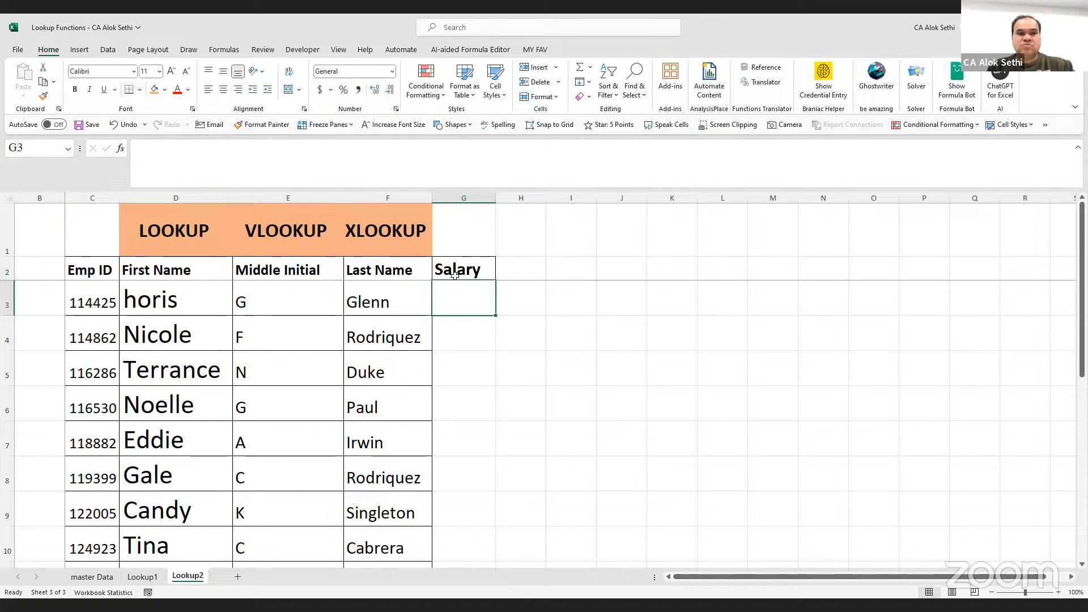
{"action": "key", "text": "ctrl+shift+Down"}
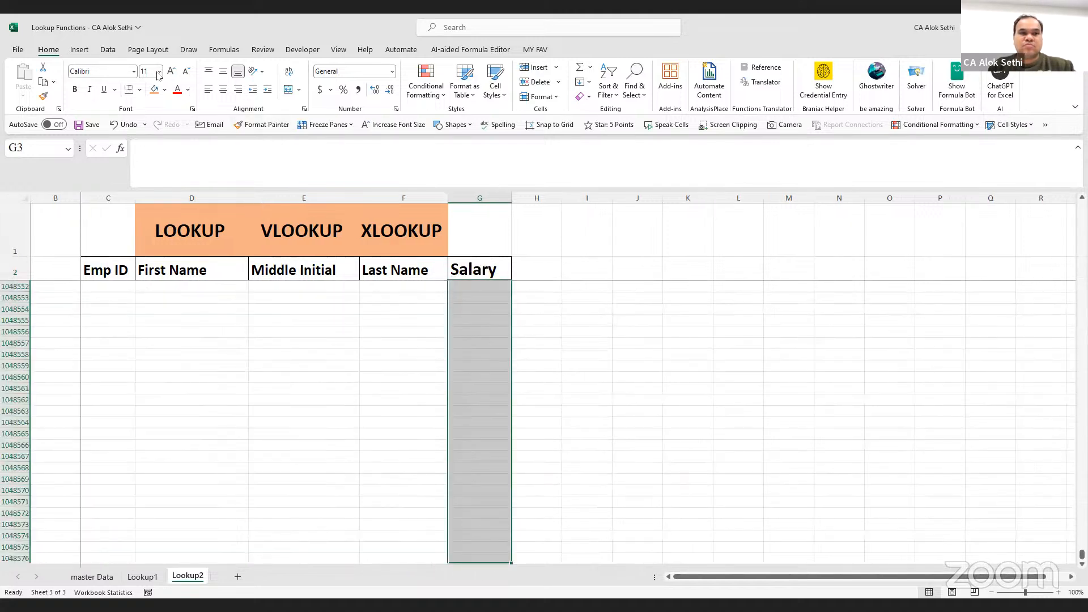
{"action": "left_click", "coordinate": [159, 71]}
{"action": "left_click", "coordinate": [149, 167]}
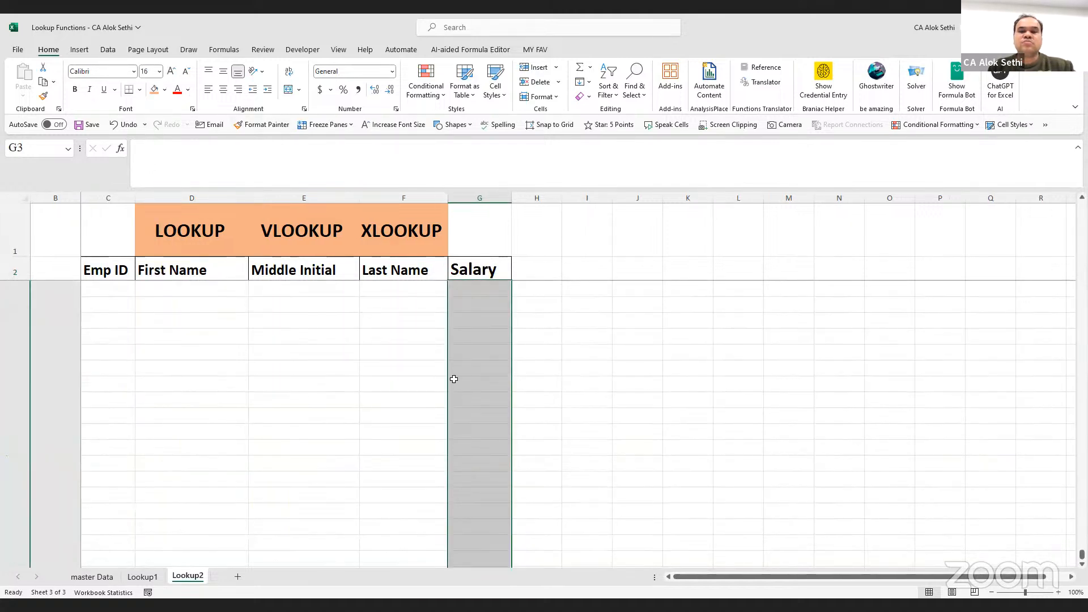
{"action": "key", "text": "ctrl+Up"}
{"action": "key", "text": "ctrl+Down"}
{"action": "key", "text": "ctrl+Up"}
{"action": "key", "text": "Down"}
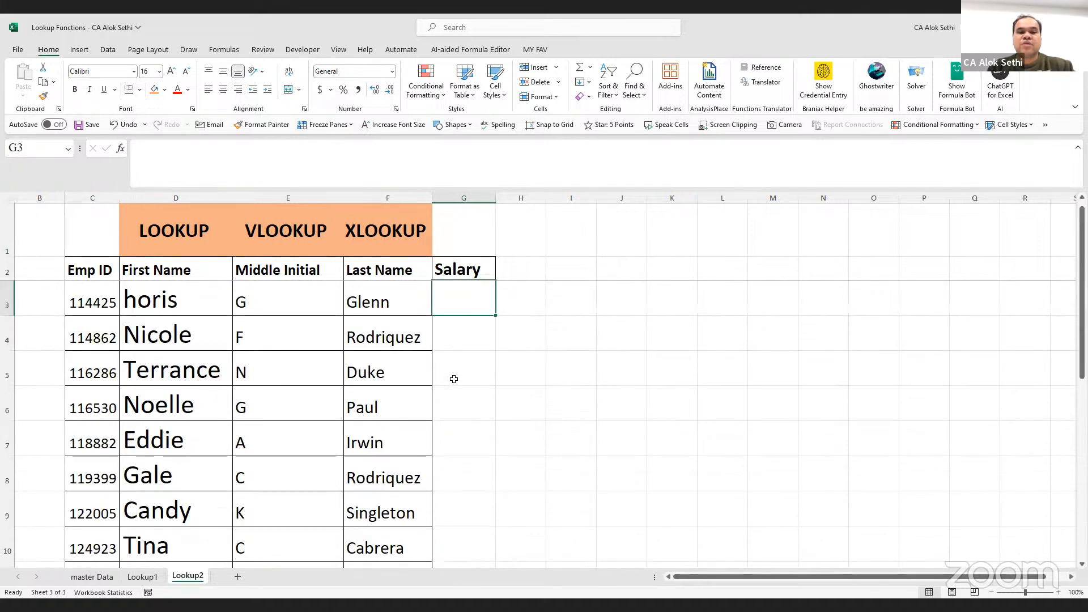
Start an XLOOKUP in G3 using Emp ID C3 as the lookup value
{"action": "type", "text": "=zx"}
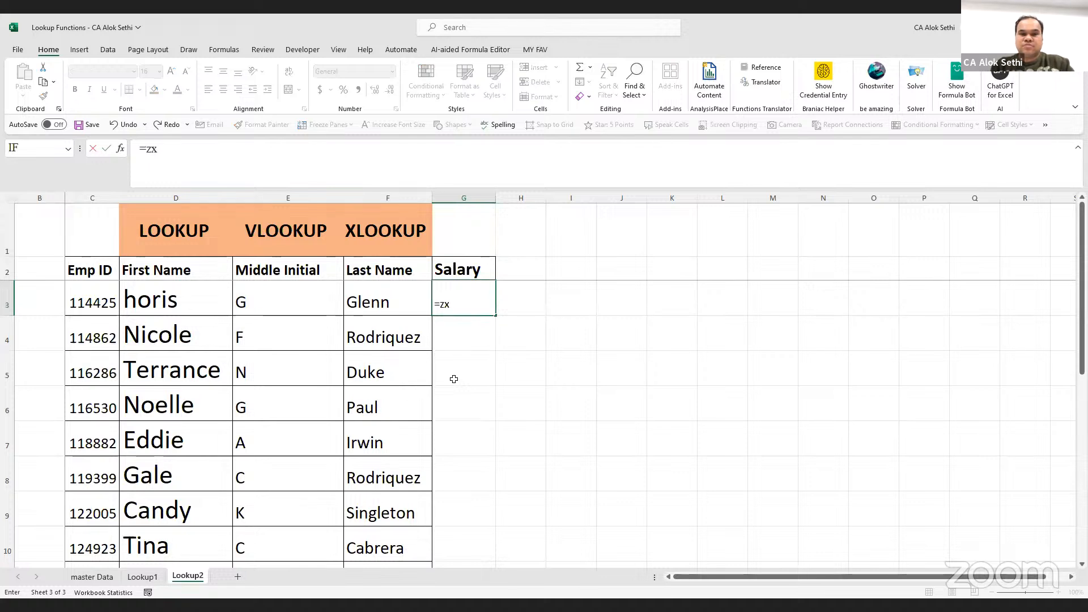
{"action": "key", "text": "BackSpace"}
{"action": "key", "text": "BackSpace"}
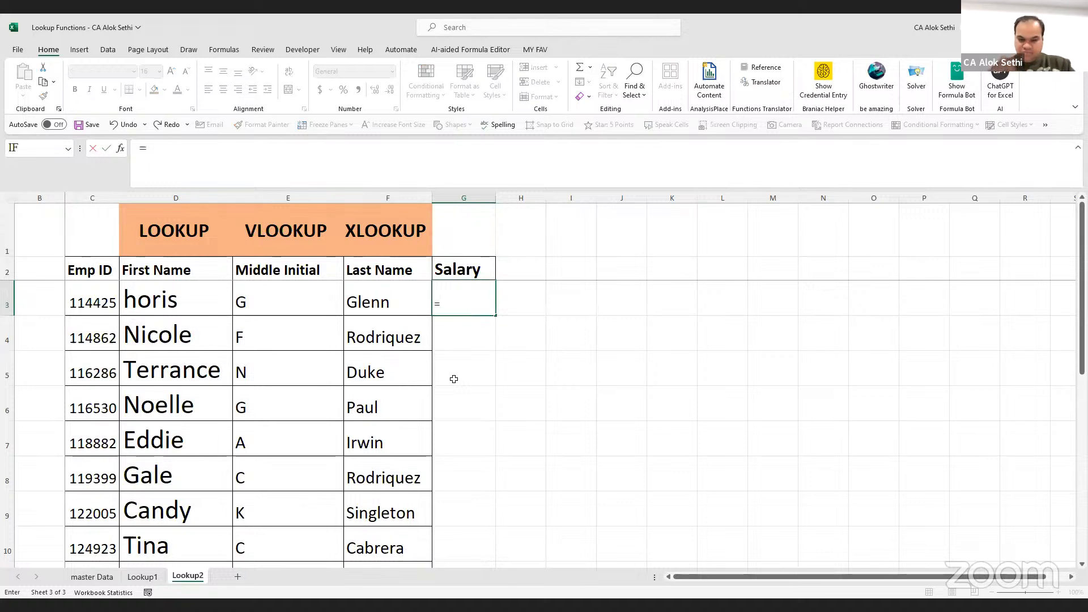
{"action": "type", "text": "xlookup"}
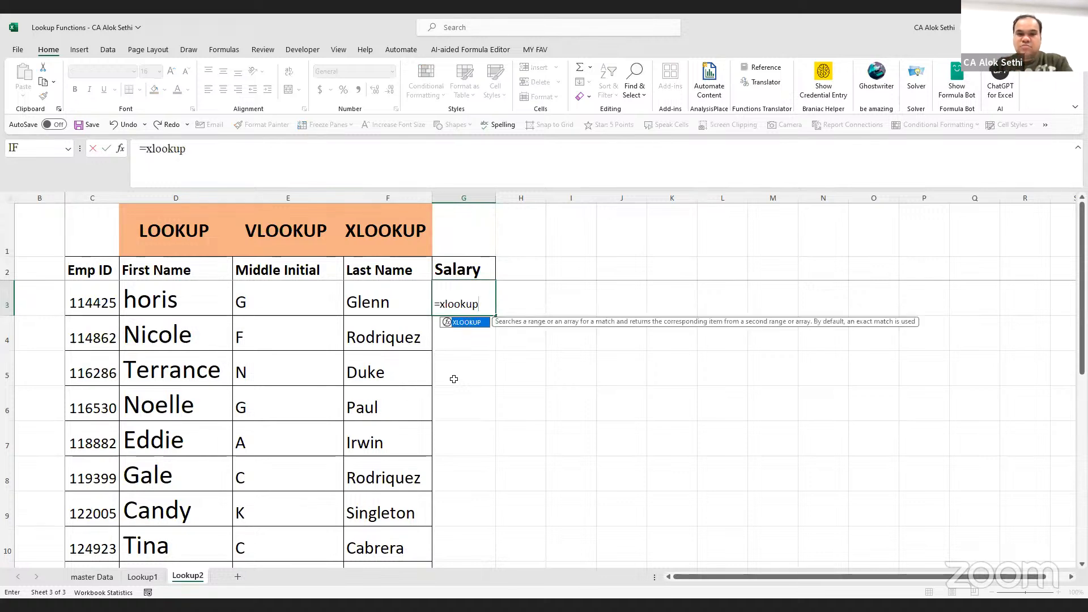
{"action": "type", "text": "("}
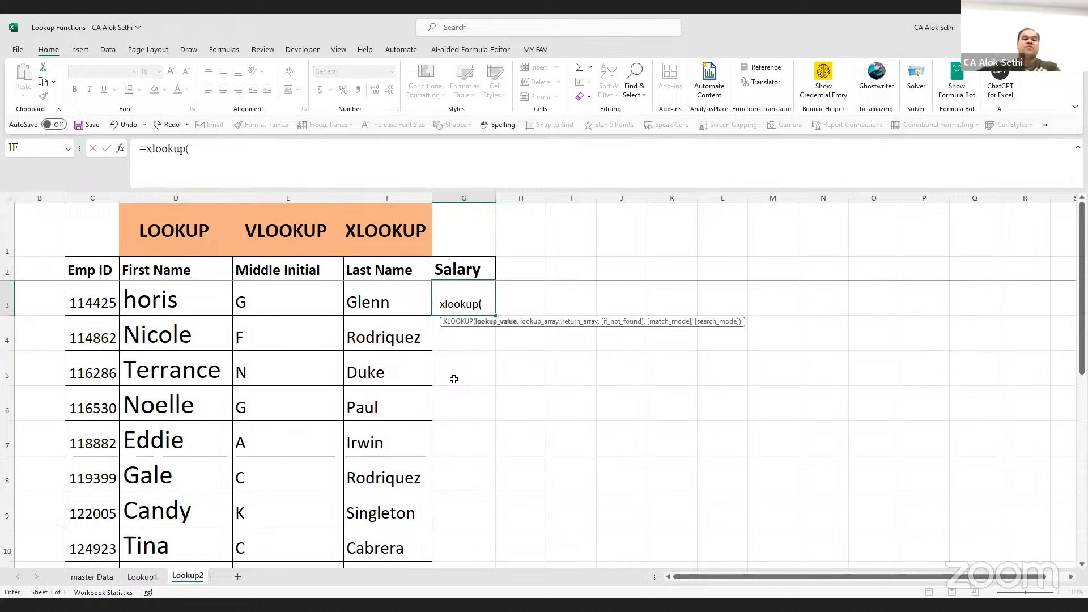
{"action": "left_click", "coordinate": [91, 303]}
{"action": "type", "text": ","}
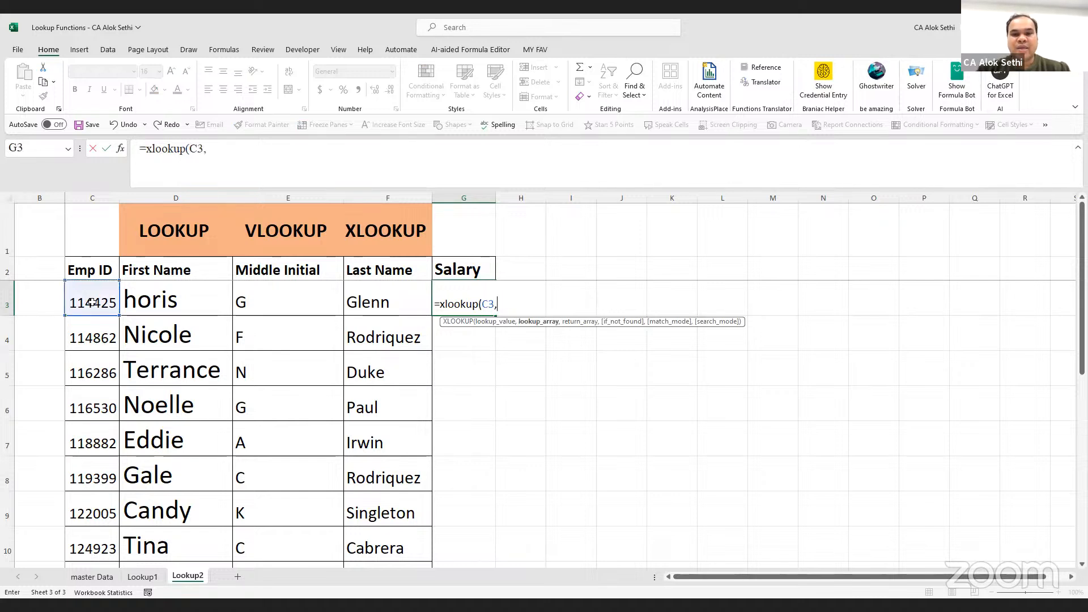
Use master Data A3:A28 as lookup range and L3:L28 as return range
{"action": "left_click", "coordinate": [92, 576]}
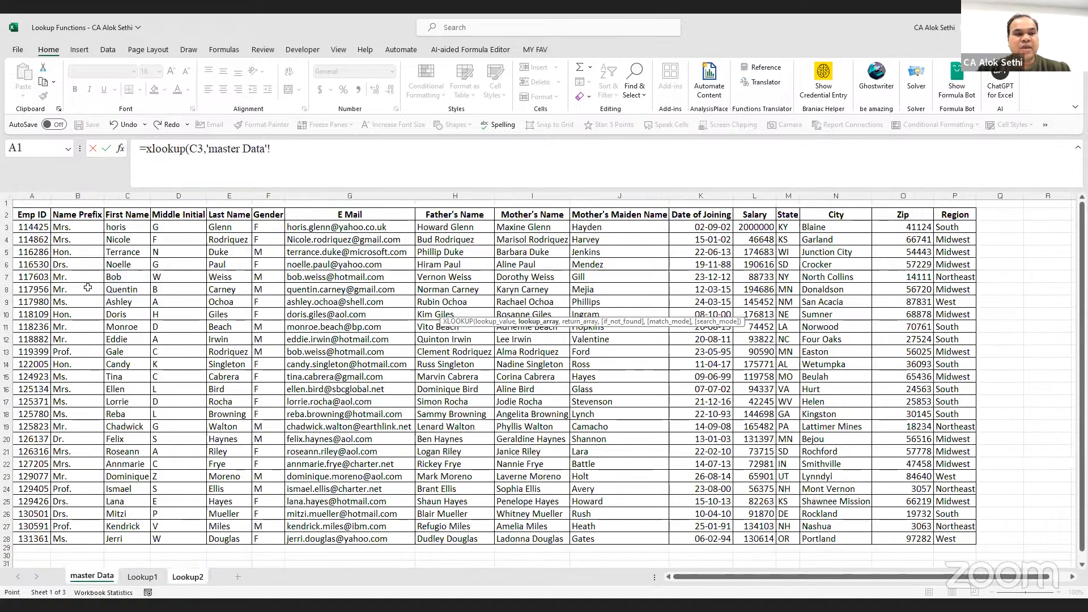
{"action": "left_click", "coordinate": [28, 228]}
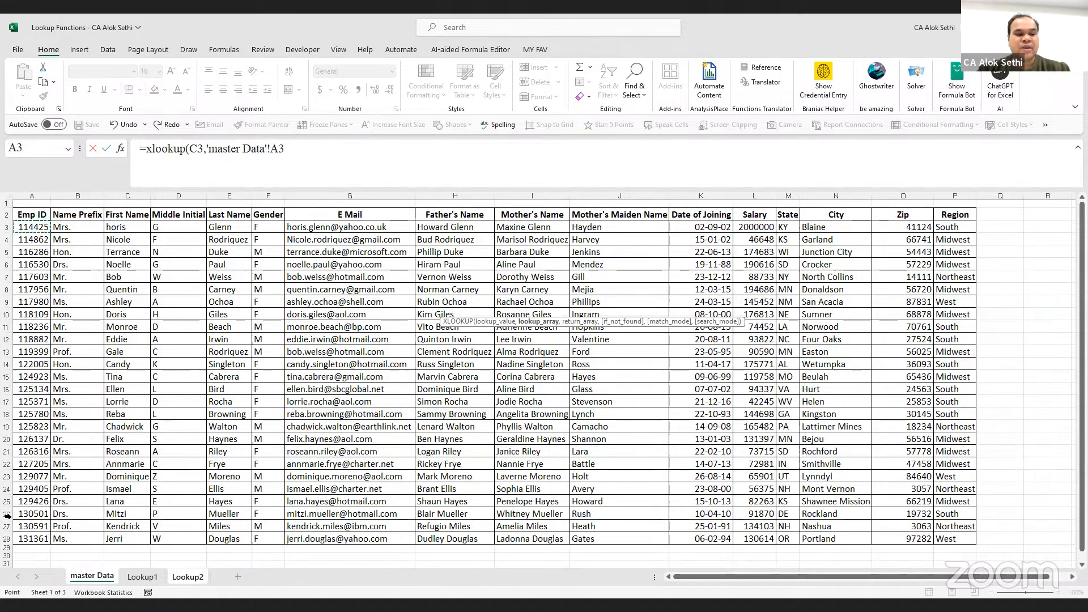
{"action": "key", "text": "ctrl+shift+Down"}
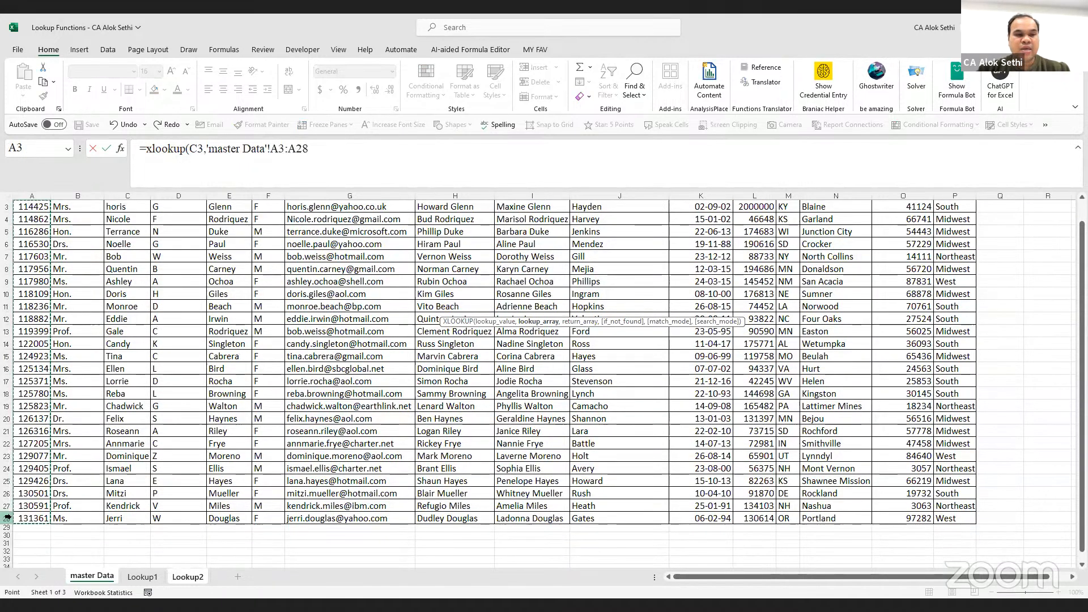
{"action": "type", "text": ","}
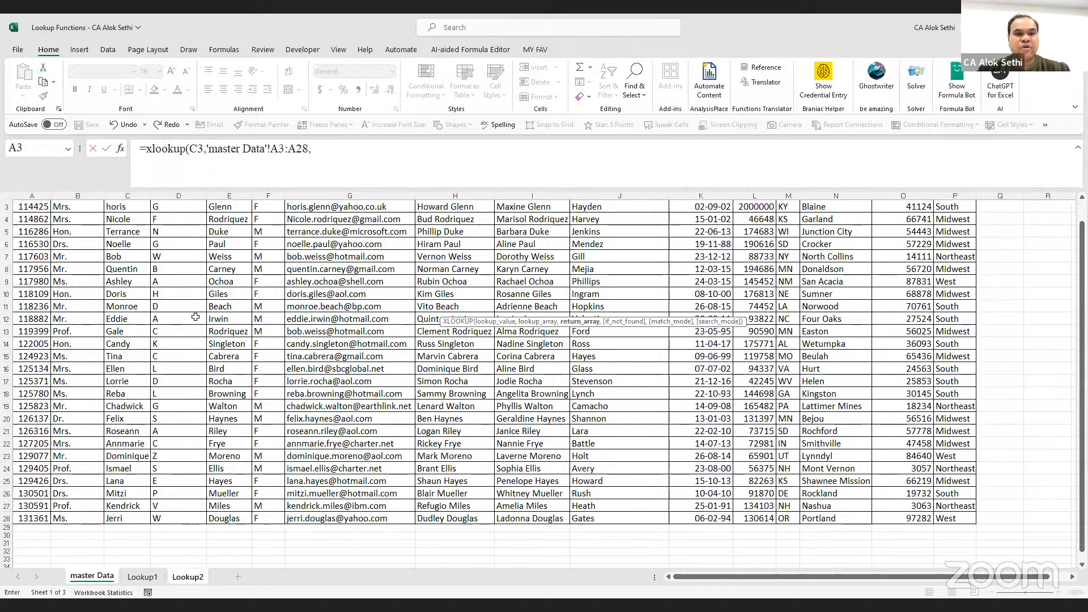
{"action": "left_click", "coordinate": [336, 152]}
{"action": "scroll", "coordinate": [503, 333], "scroll_direction": "up", "scroll_amount": 1}
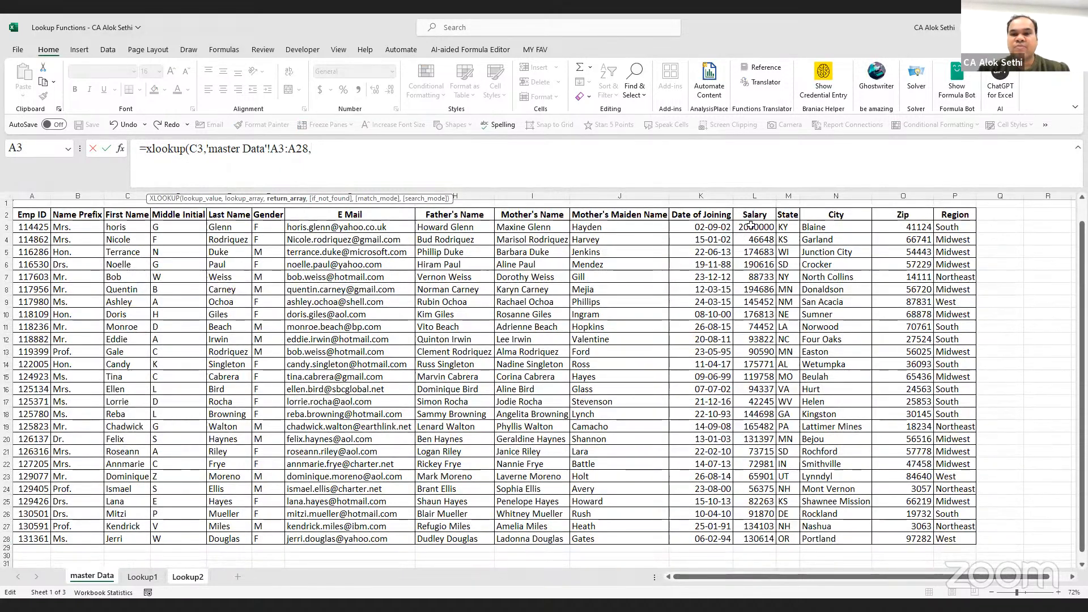
{"action": "left_click_drag", "start_coordinate": [734, 526], "coordinate": [737, 539]}
{"action": "type", "text": ","}
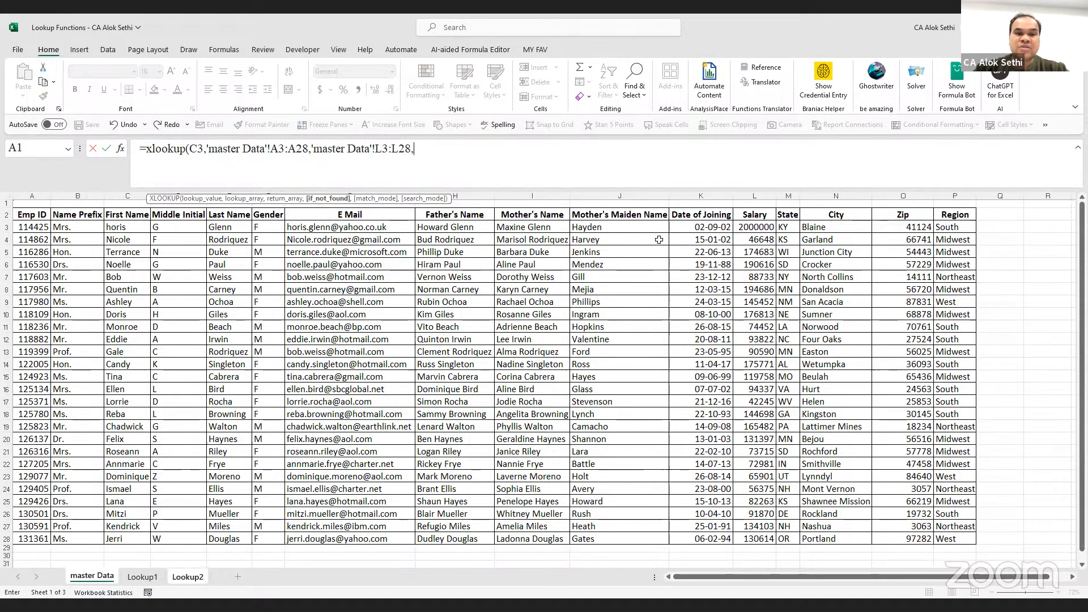
{"action": "key", "text": "BackSpace"}
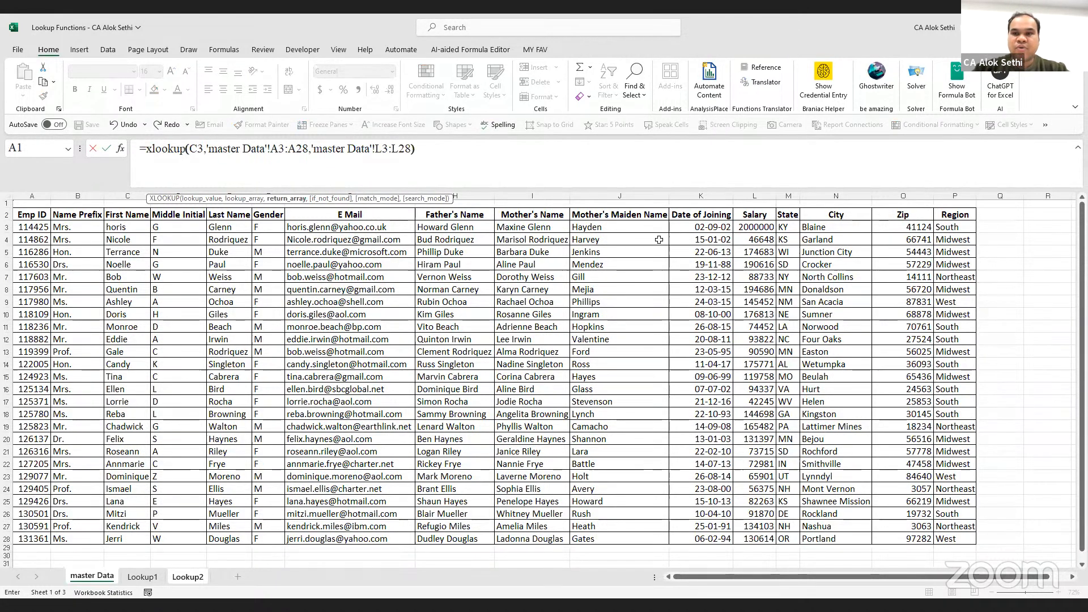
{"action": "key", "text": "Return"}
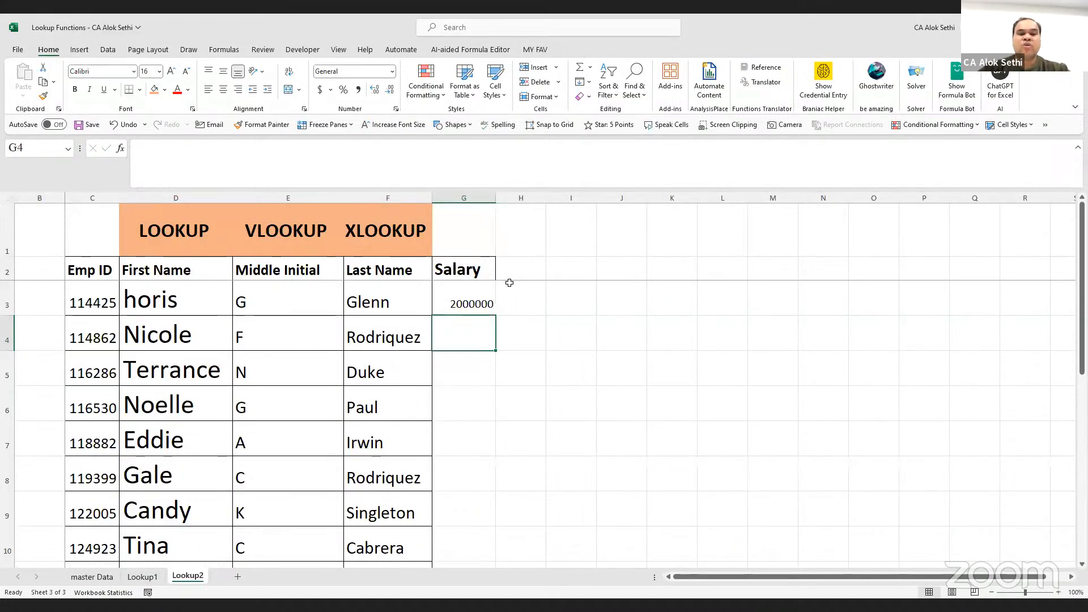
Enlarge G3's font and widen column G so the full salary shows
{"action": "left_click", "coordinate": [487, 301]}
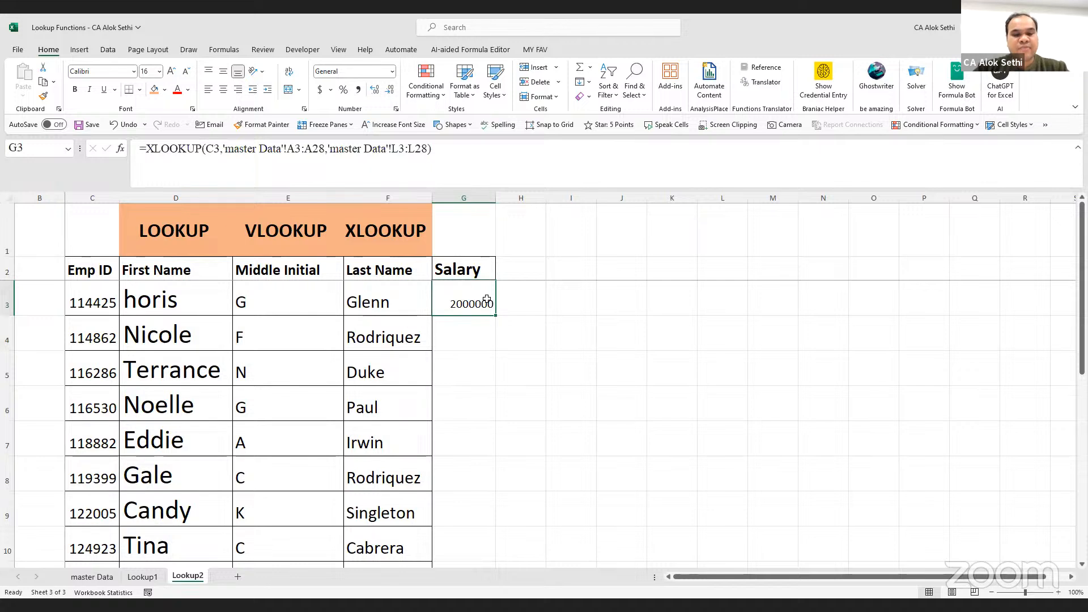
{"action": "left_click", "coordinate": [168, 75]}
{"action": "left_click", "coordinate": [169, 75]}
{"action": "left_click", "coordinate": [169, 75]}
{"action": "key", "text": "F2"}
{"action": "key", "text": "Escape"}
{"action": "left_click_drag", "start_coordinate": [491, 205], "coordinate": [518, 209]}
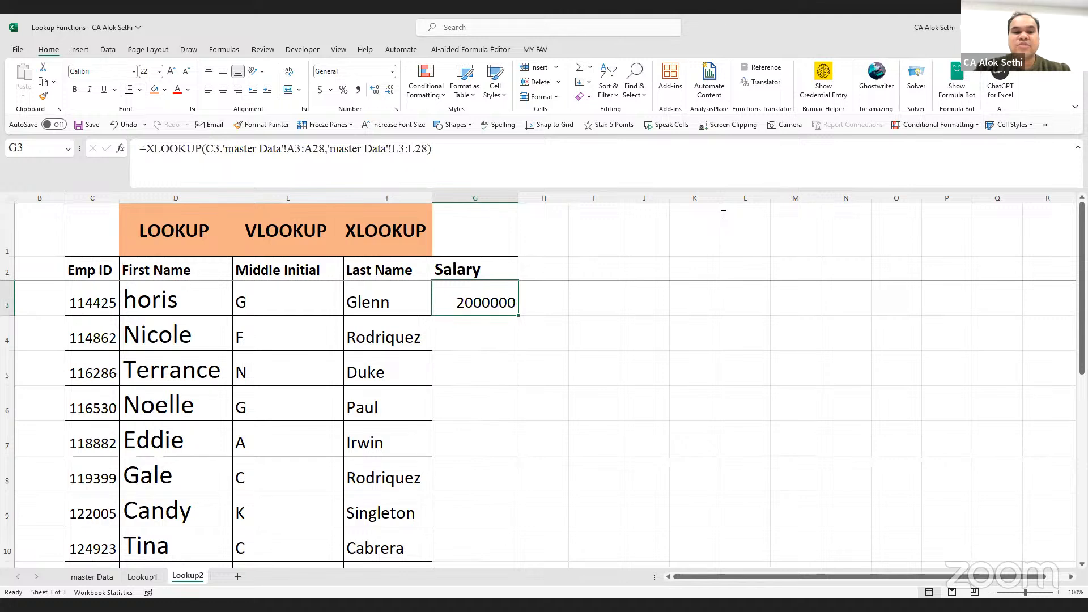
Make the A3:A28 and L3:L28 ranges in G3's formula absolute
{"action": "double_click", "coordinate": [467, 291]}
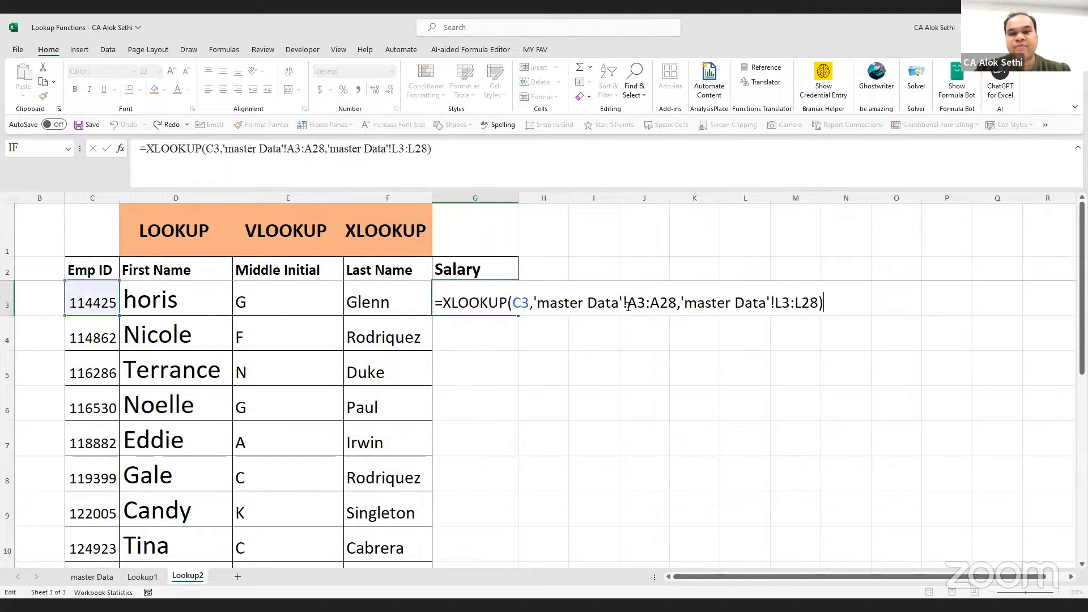
{"action": "left_click_drag", "start_coordinate": [646, 311], "coordinate": [679, 312]}
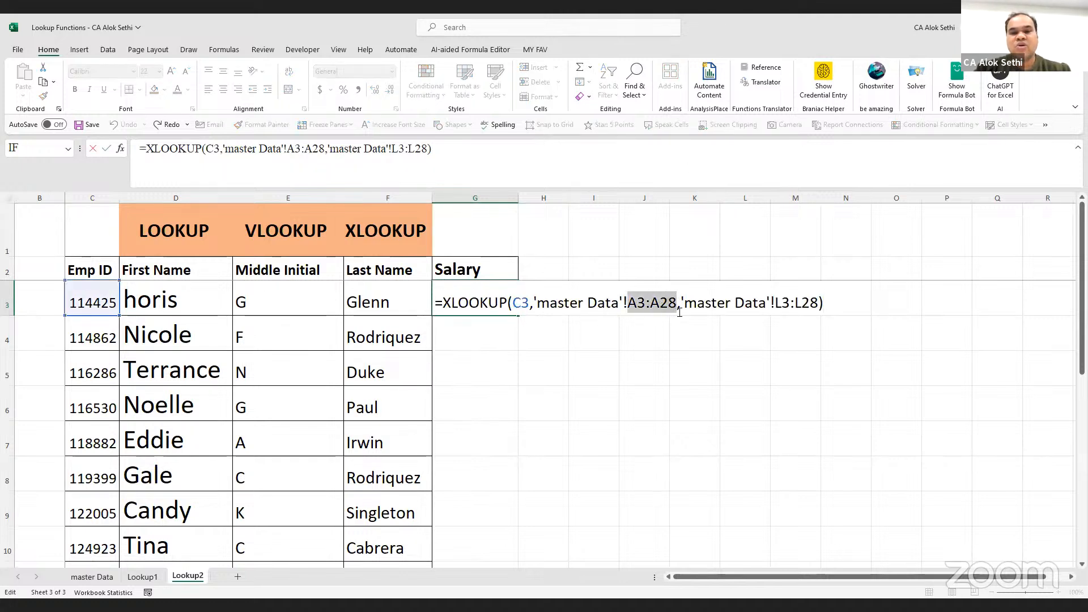
{"action": "key", "text": "F4"}
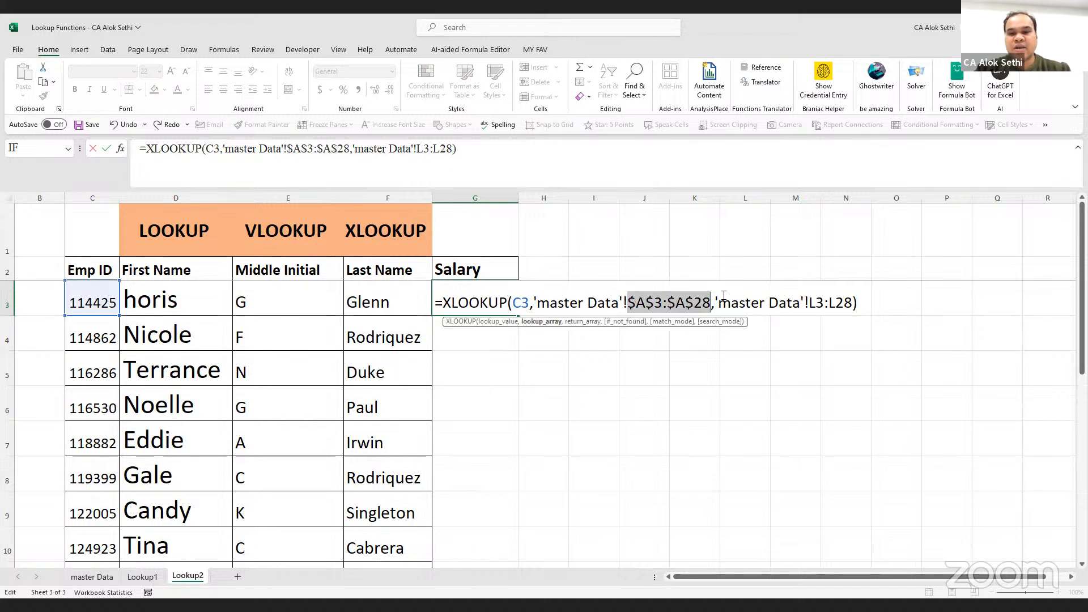
{"action": "left_click_drag", "start_coordinate": [806, 303], "coordinate": [855, 304]}
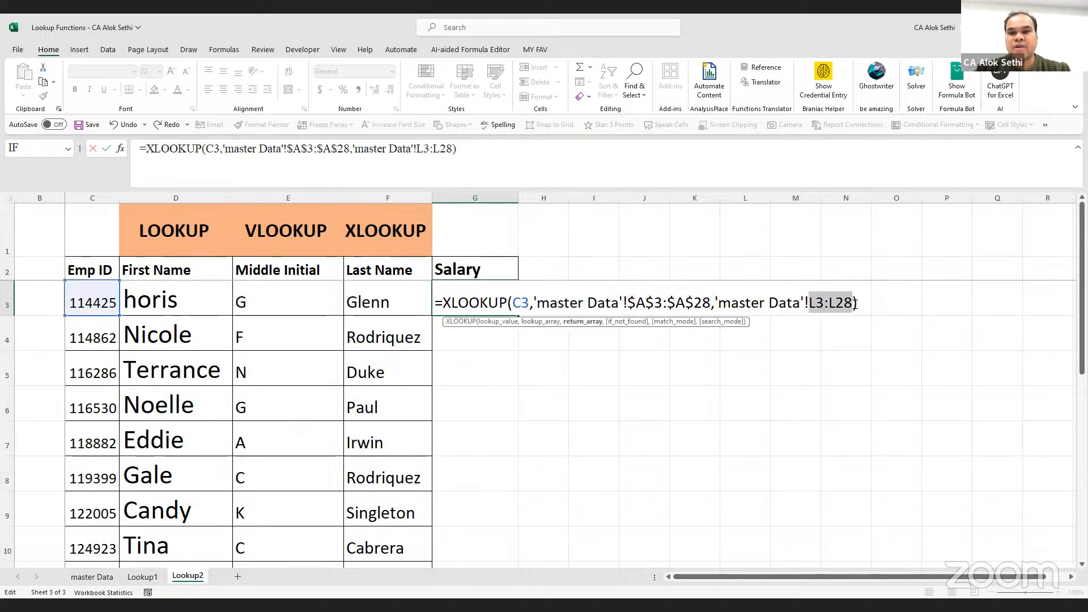
{"action": "key", "text": "F4"}
{"action": "key", "text": "Return"}
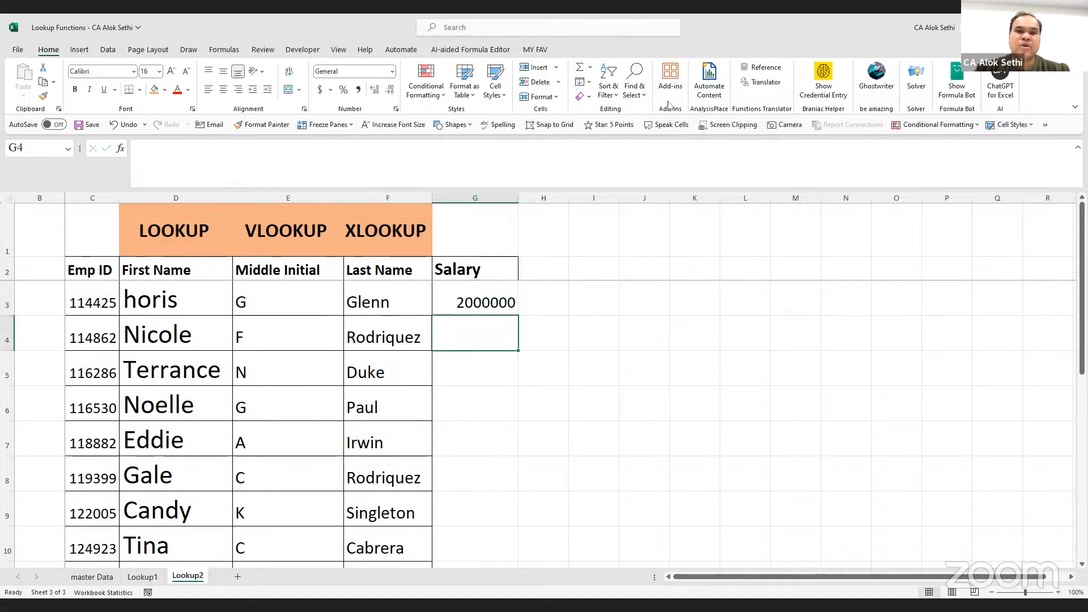
Fill the salary XLOOKUP down column G and check the copied results
{"action": "left_click", "coordinate": [508, 304]}
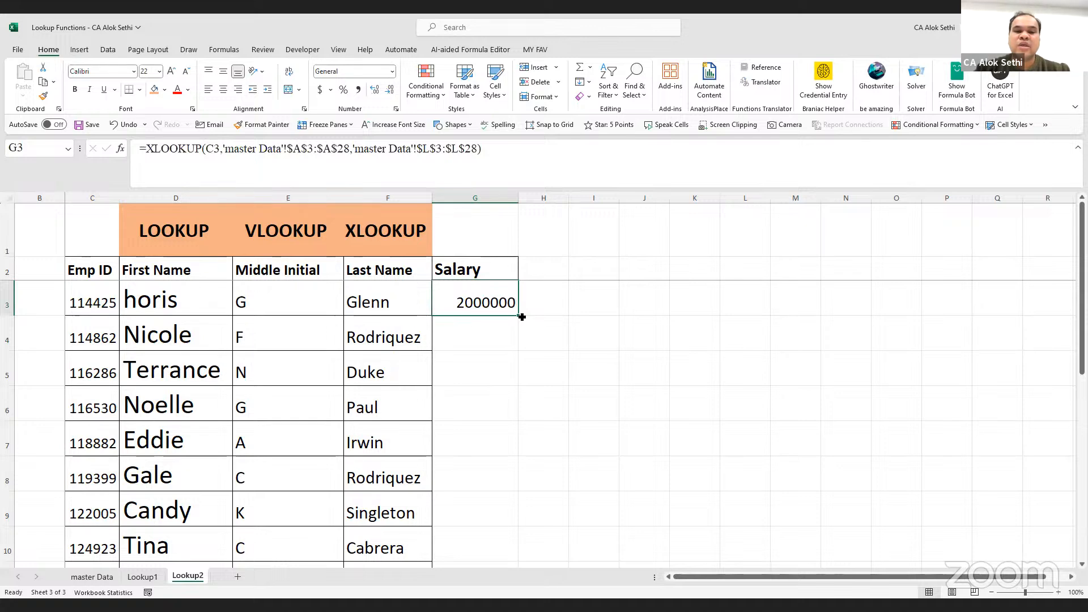
{"action": "double_click", "coordinate": [521, 317]}
{"action": "left_click", "coordinate": [481, 374]}
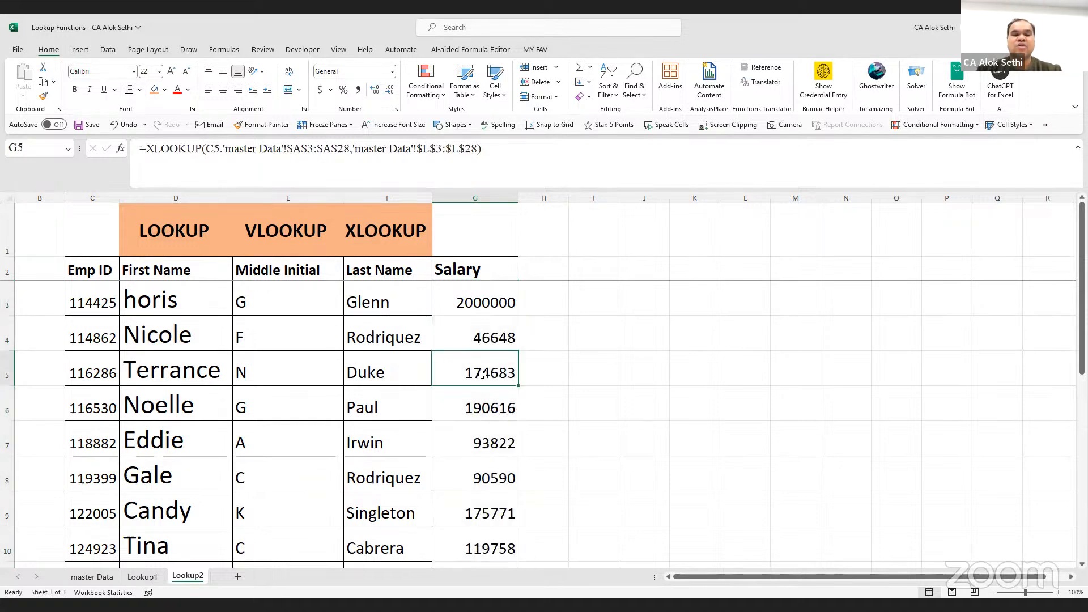
{"action": "scroll", "coordinate": [481, 374], "scroll_direction": "down", "scroll_amount": 4}
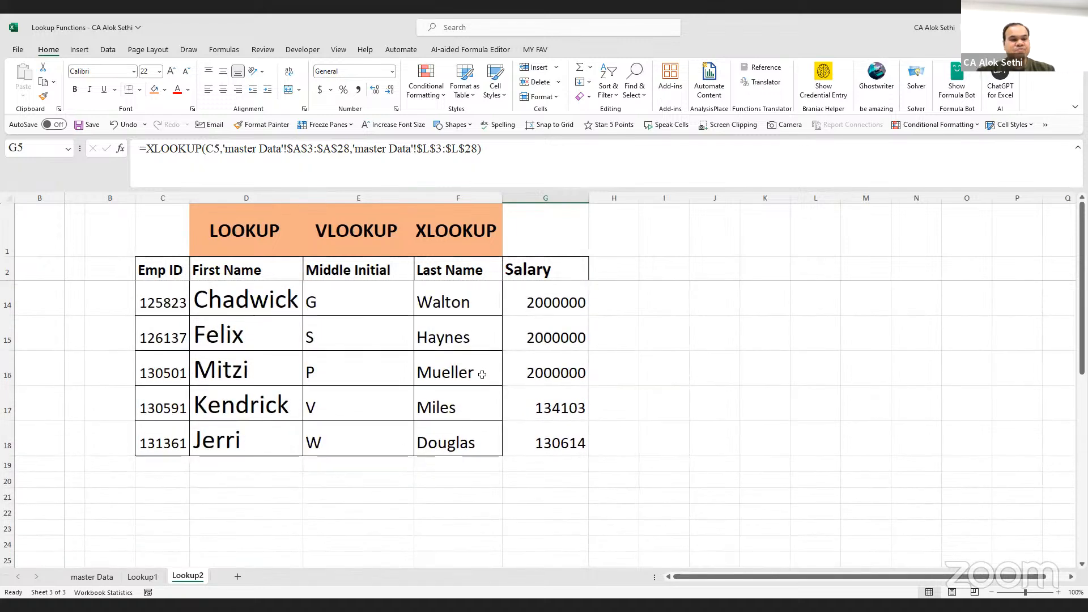
{"action": "scroll", "coordinate": [483, 375], "scroll_direction": "up", "scroll_amount": 4}
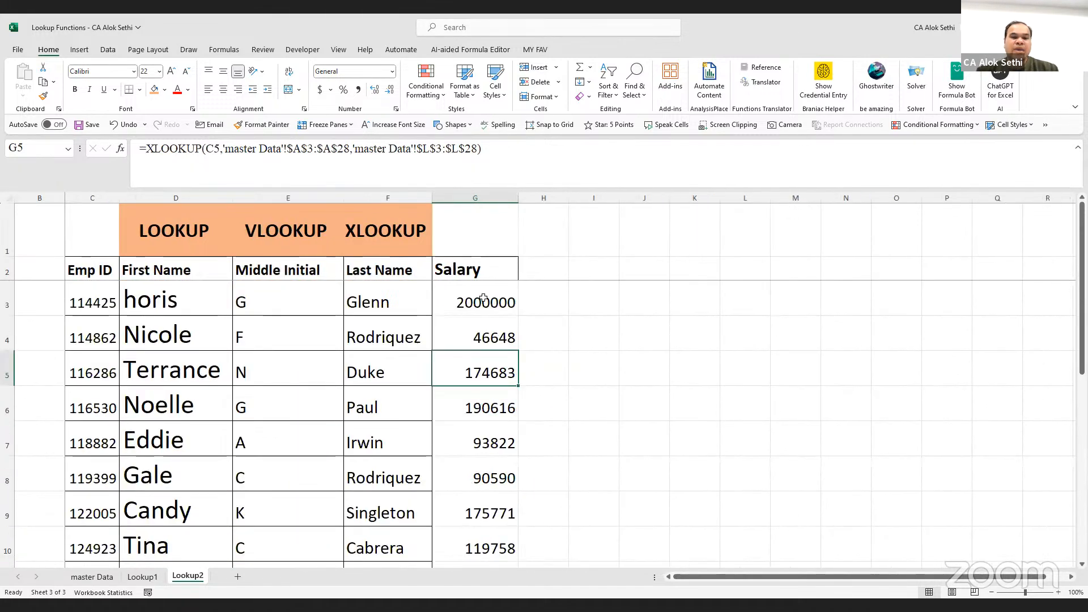
Review G3's XLOOKUP unchanged, then view cell D21 on the master Data sheet
{"action": "left_click", "coordinate": [483, 299]}
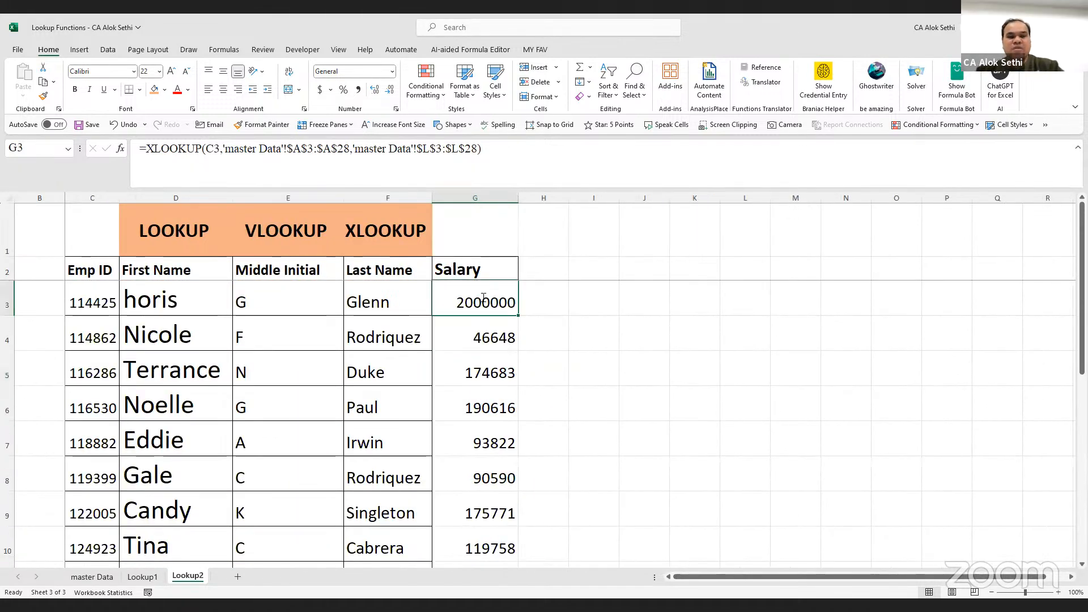
{"action": "double_click", "coordinate": [483, 299]}
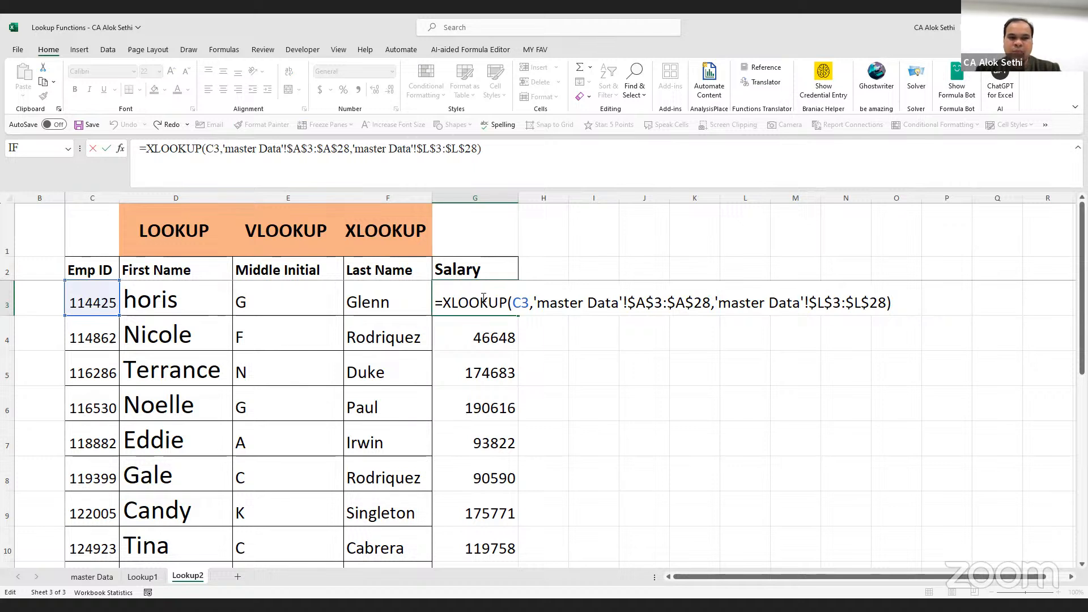
{"action": "key", "text": "ctrl+Return"}
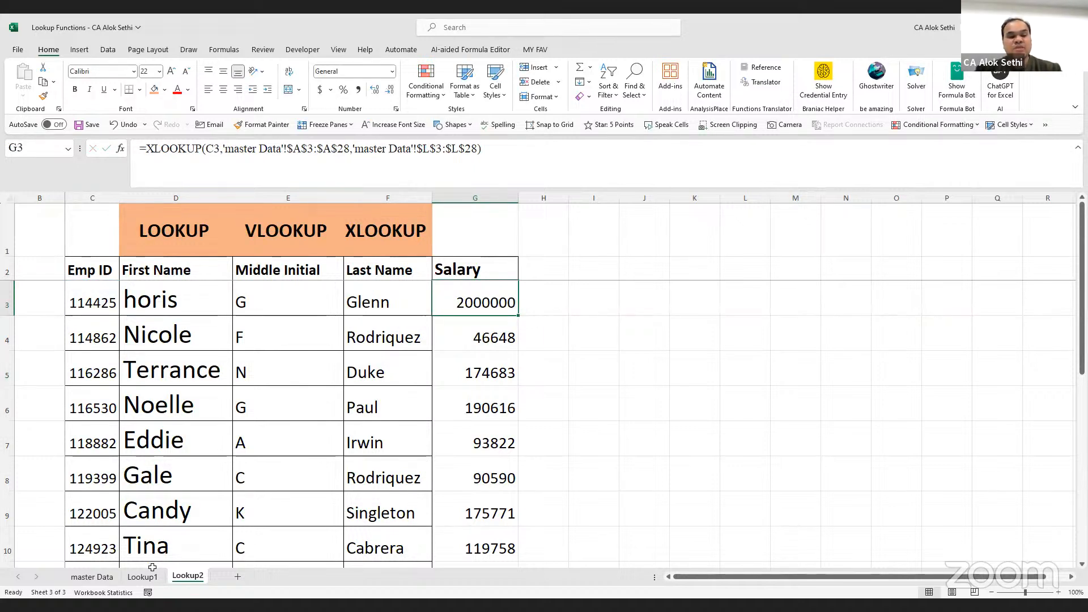
{"action": "left_click", "coordinate": [92, 576]}
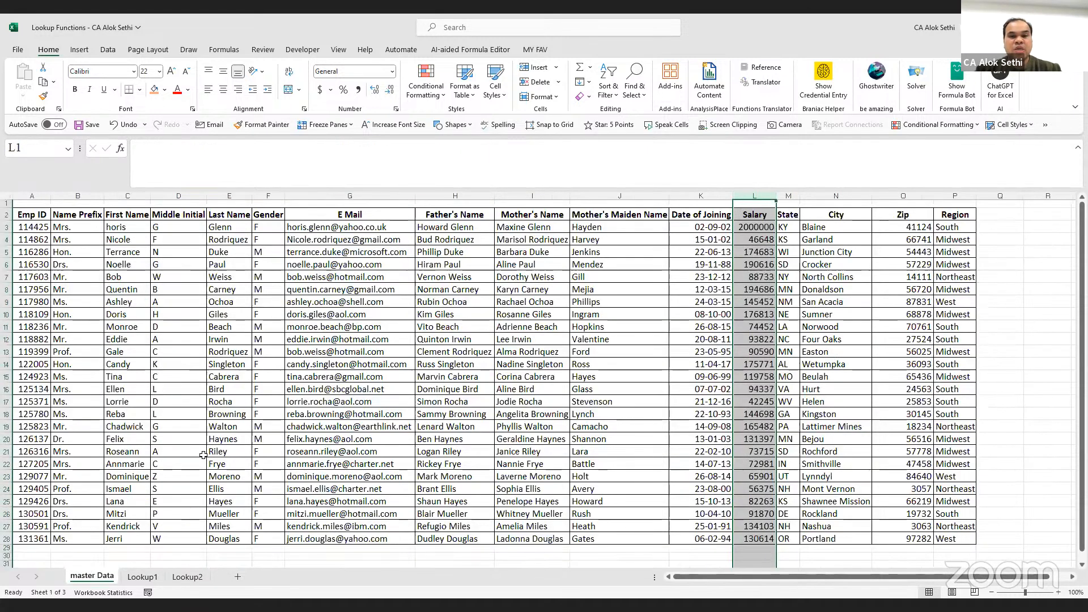
{"action": "left_click", "coordinate": [202, 453]}
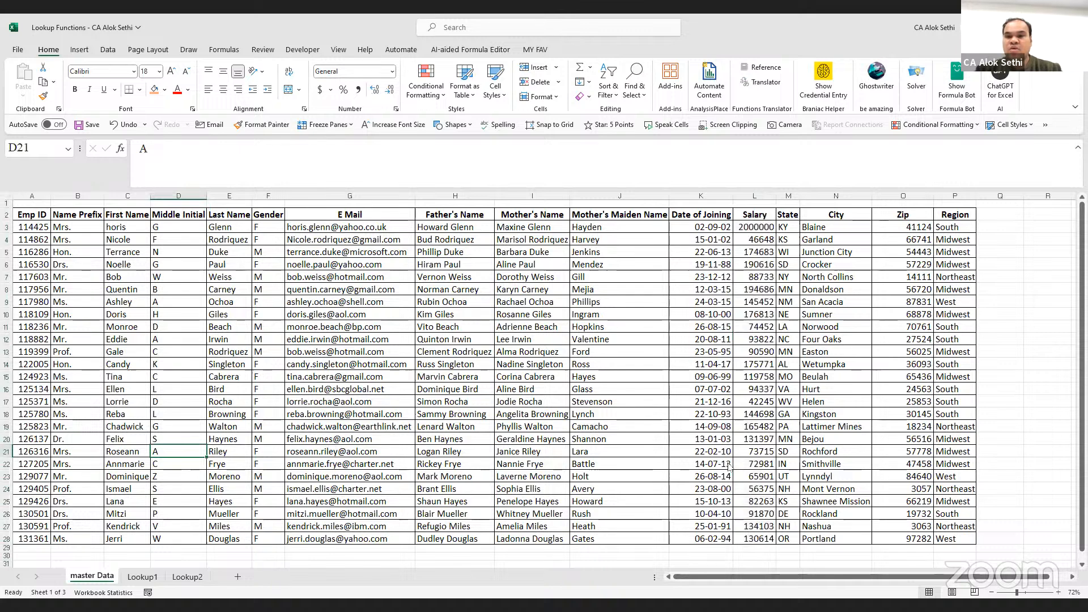
{"action": "key", "text": "alt+Tab"}
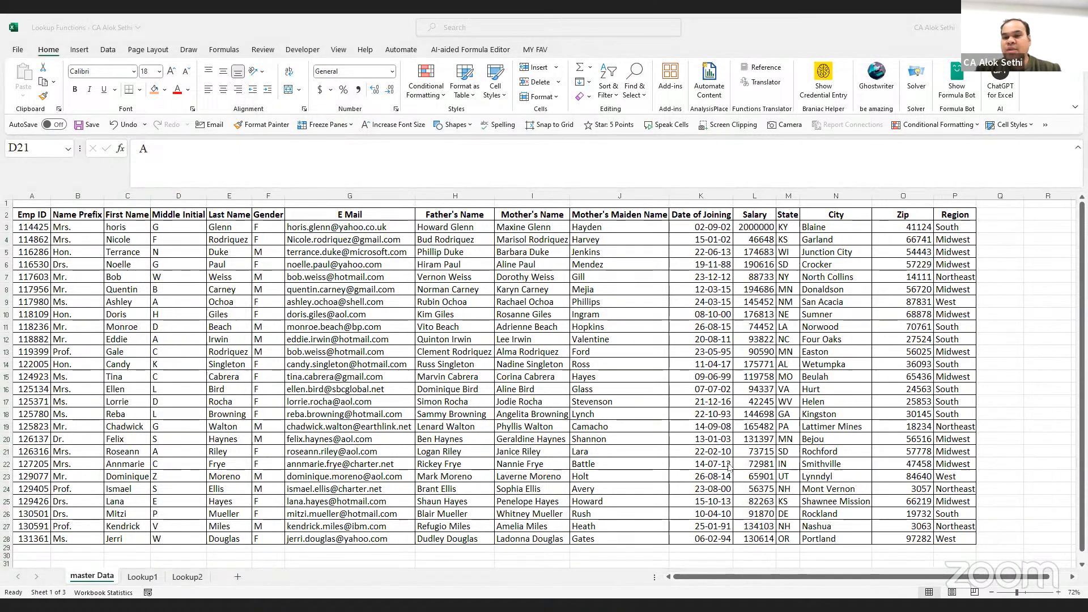
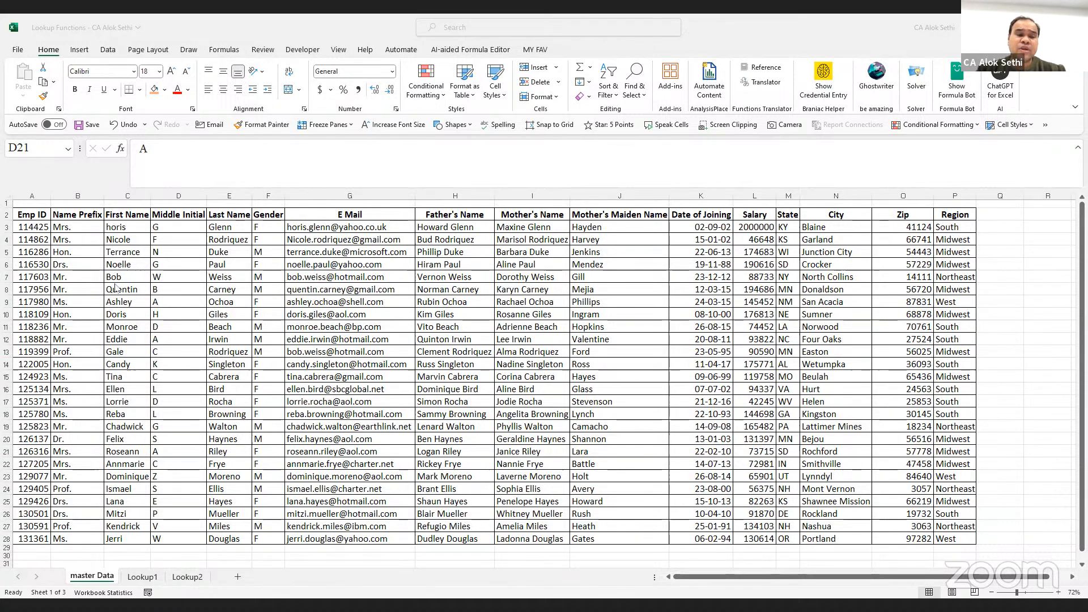
Look over the Lookup1, Lookup2 and master Data sheets, from Emp ID across to E Mail
{"action": "left_click", "coordinate": [42, 223]}
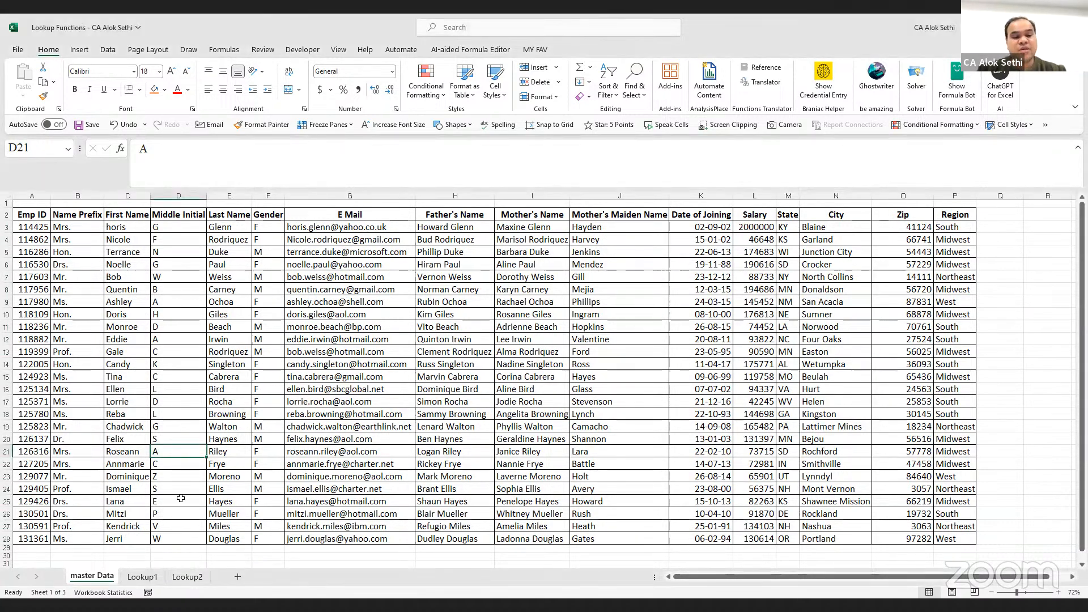
{"action": "left_click", "coordinate": [143, 577]}
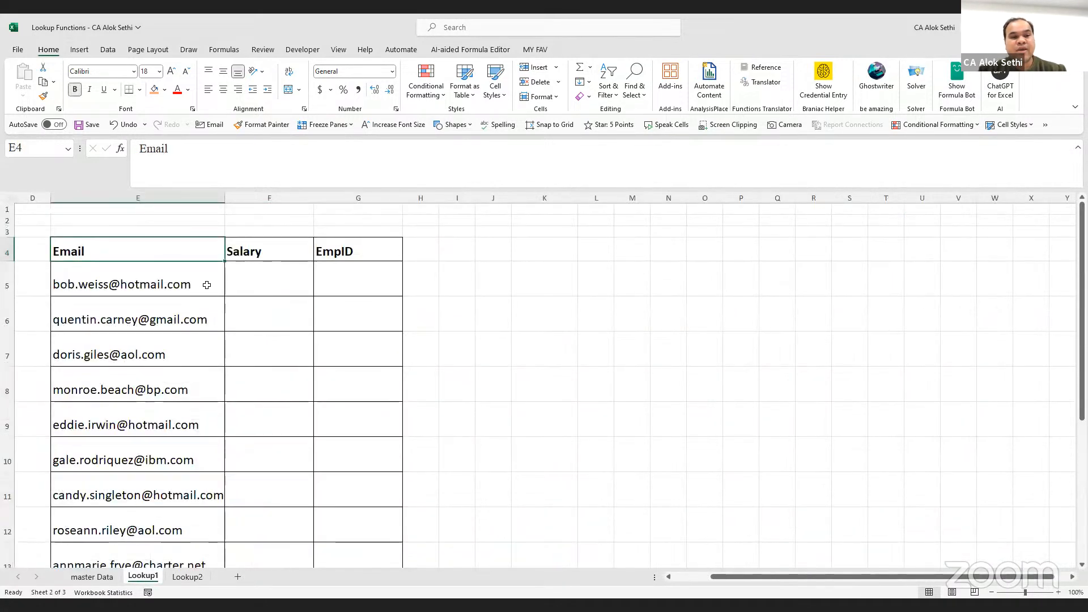
{"action": "left_click", "coordinate": [207, 285]}
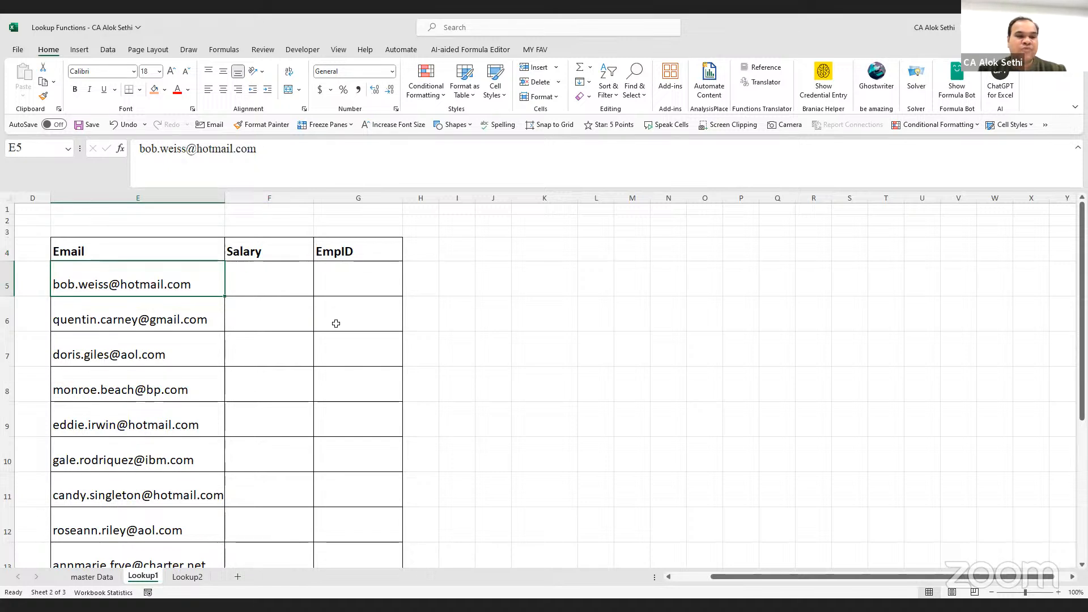
{"action": "left_click", "coordinate": [363, 280]}
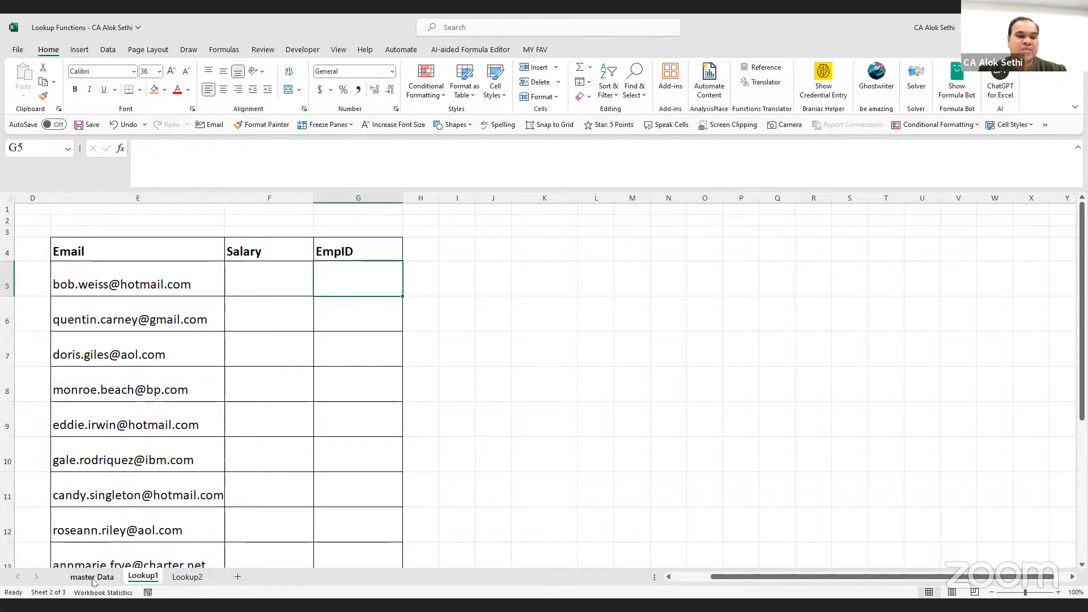
{"action": "left_click", "coordinate": [181, 576]}
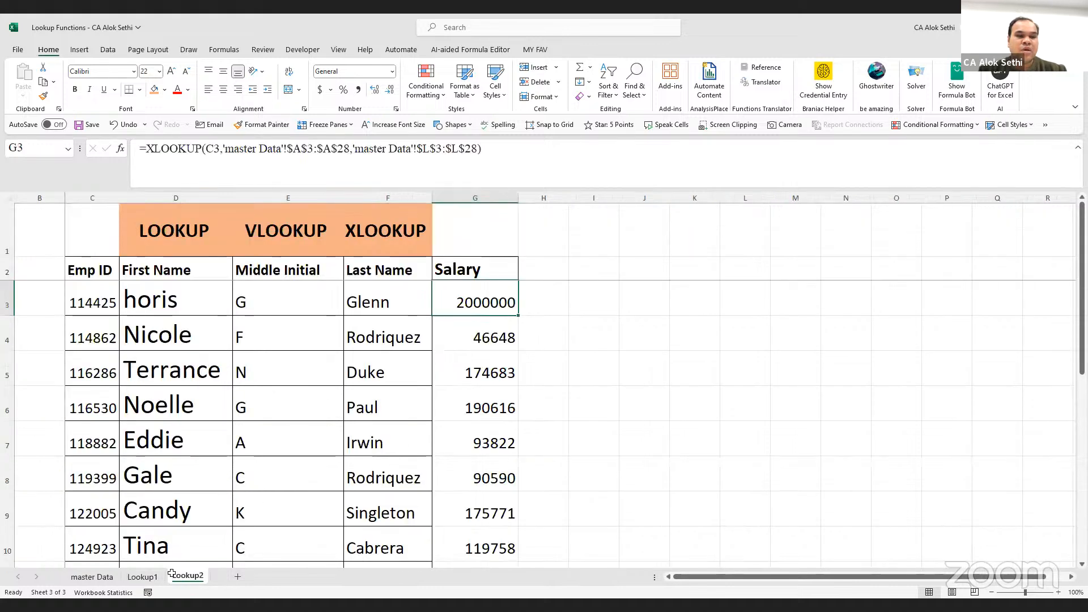
{"action": "left_click", "coordinate": [86, 578]}
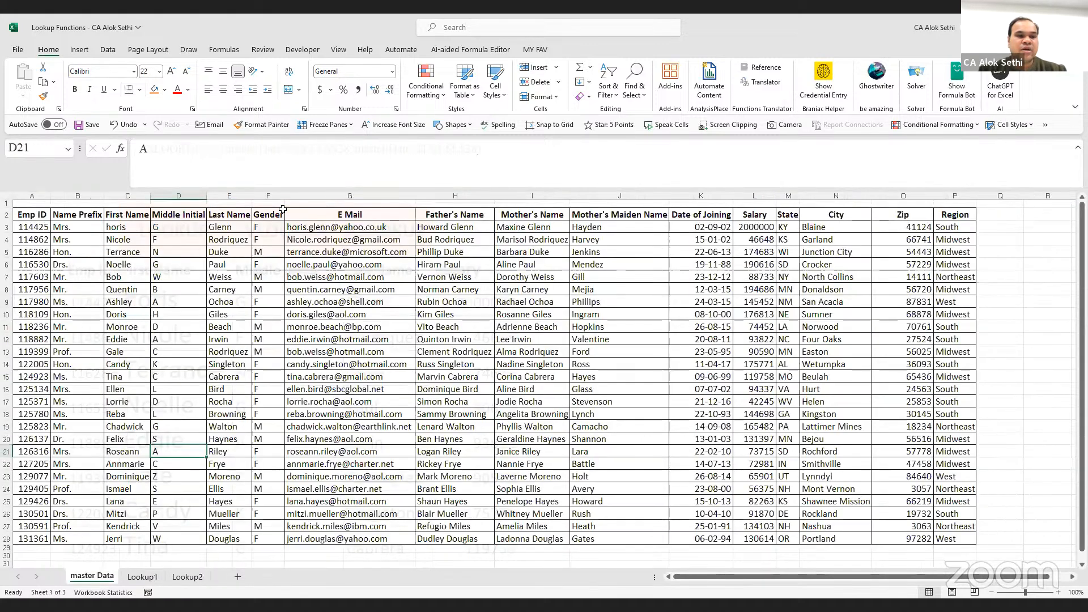
{"action": "left_click", "coordinate": [305, 229]}
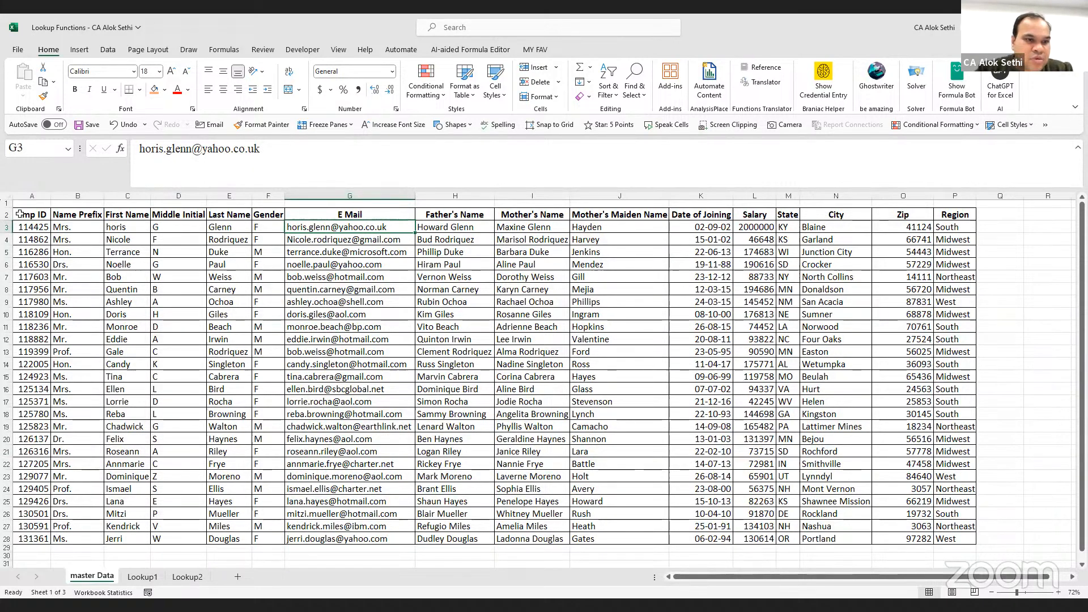
{"action": "left_click", "coordinate": [38, 228]}
{"action": "left_click", "coordinate": [96, 236]}
{"action": "left_click", "coordinate": [124, 238]}
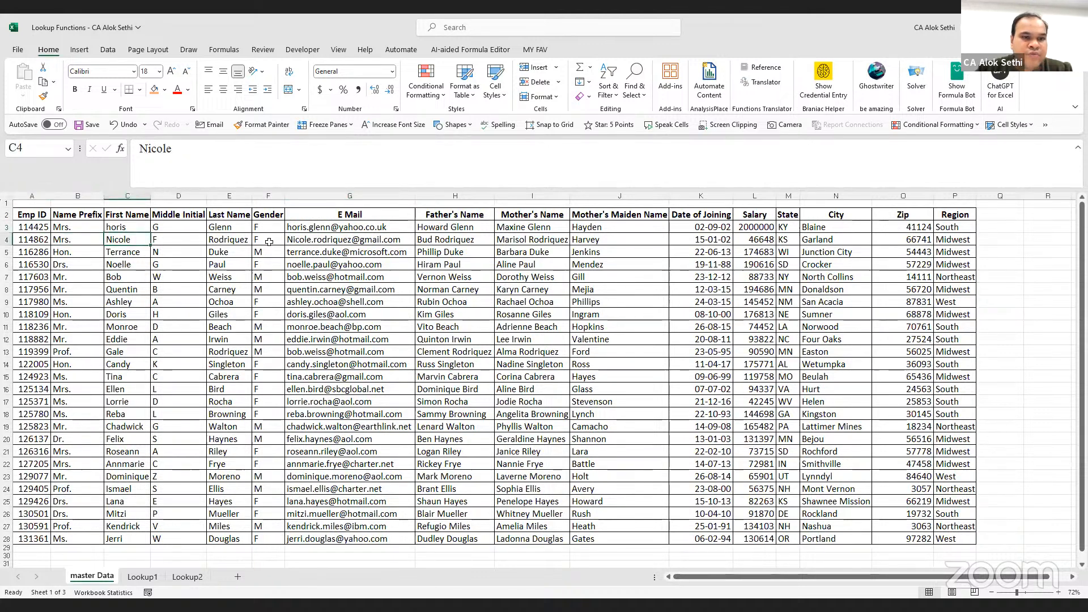
{"action": "left_click", "coordinate": [328, 228]}
Enter 7 in G1 above E Mail, centred and enlarged to font size 20
{"action": "left_click", "coordinate": [344, 202]}
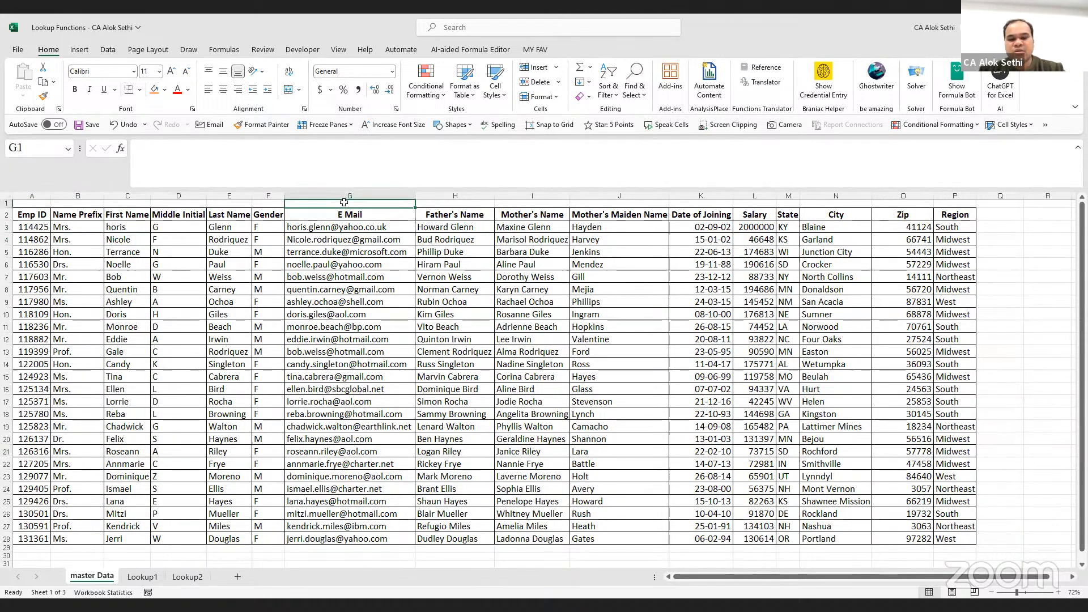
{"action": "type", "text": "7"}
{"action": "key", "text": "Return"}
{"action": "left_click", "coordinate": [344, 202]}
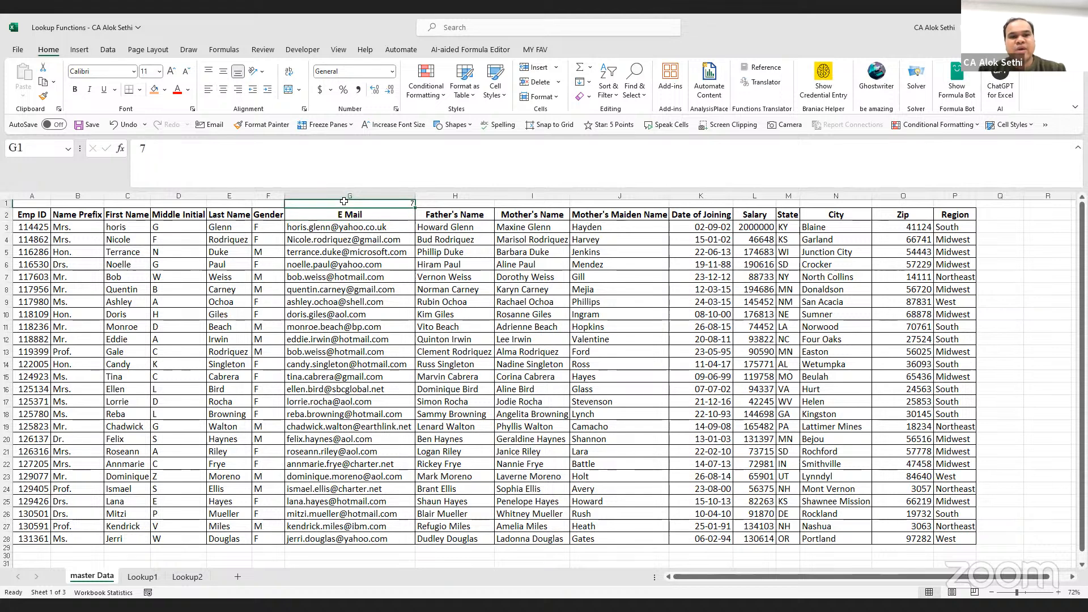
{"action": "left_click", "coordinate": [223, 89]}
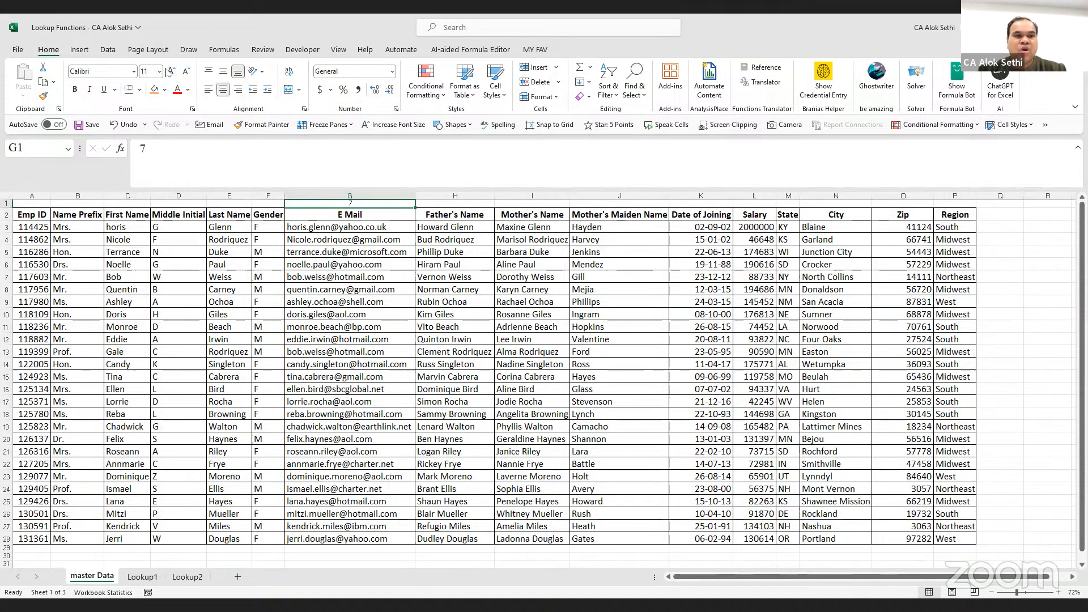
{"action": "left_click", "coordinate": [170, 71]}
{"action": "left_click", "coordinate": [171, 71]}
{"action": "left_click", "coordinate": [171, 71]}
{"action": "left_click", "coordinate": [170, 71]}
{"action": "left_click", "coordinate": [171, 71]}
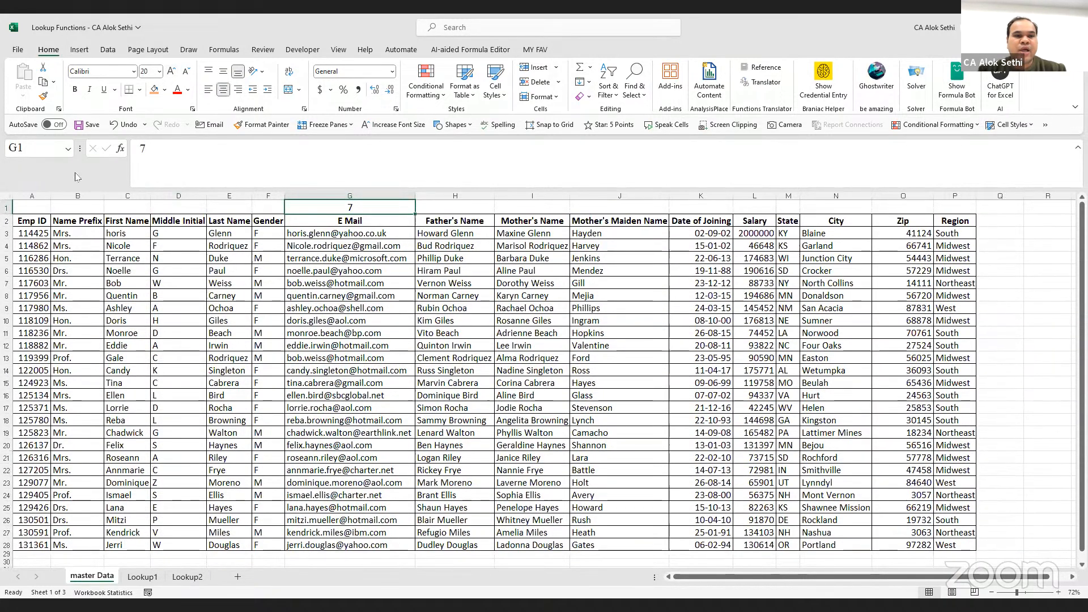
Enter 1 in A1 above Emp ID, centred with a larger font
{"action": "left_click", "coordinate": [35, 209]}
{"action": "type", "text": "1"}
{"action": "key", "text": "Return"}
{"action": "left_click", "coordinate": [35, 209]}
{"action": "left_click", "coordinate": [223, 90]}
{"action": "left_click", "coordinate": [172, 73]}
{"action": "left_click", "coordinate": [171, 73]}
{"action": "left_click", "coordinate": [171, 72]}
Go back to the Lookup1 sheet
{"action": "left_click", "coordinate": [315, 343]}
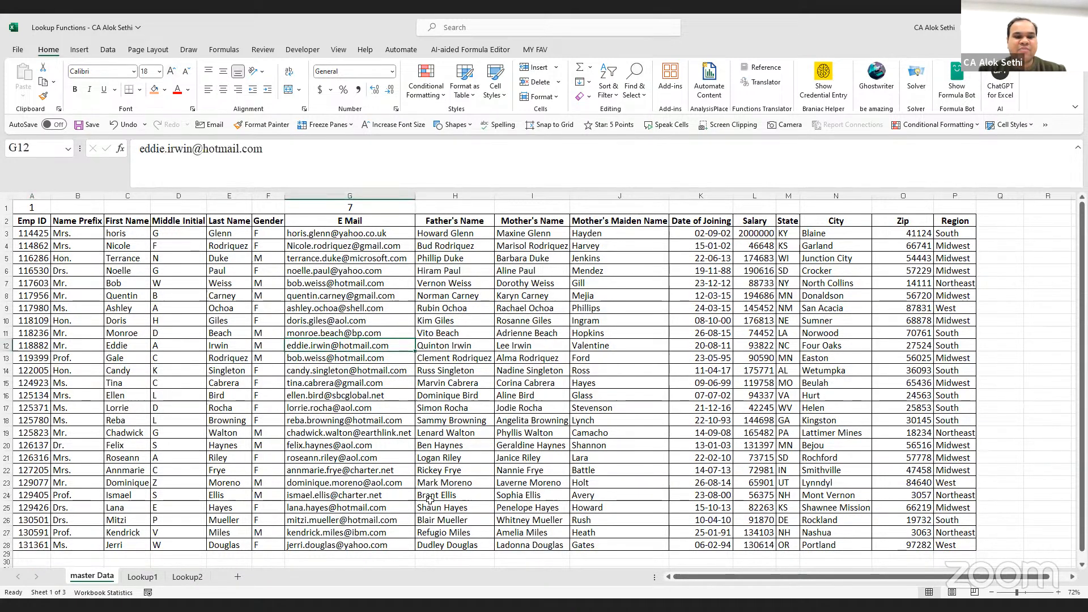
{"action": "left_click", "coordinate": [703, 333]}
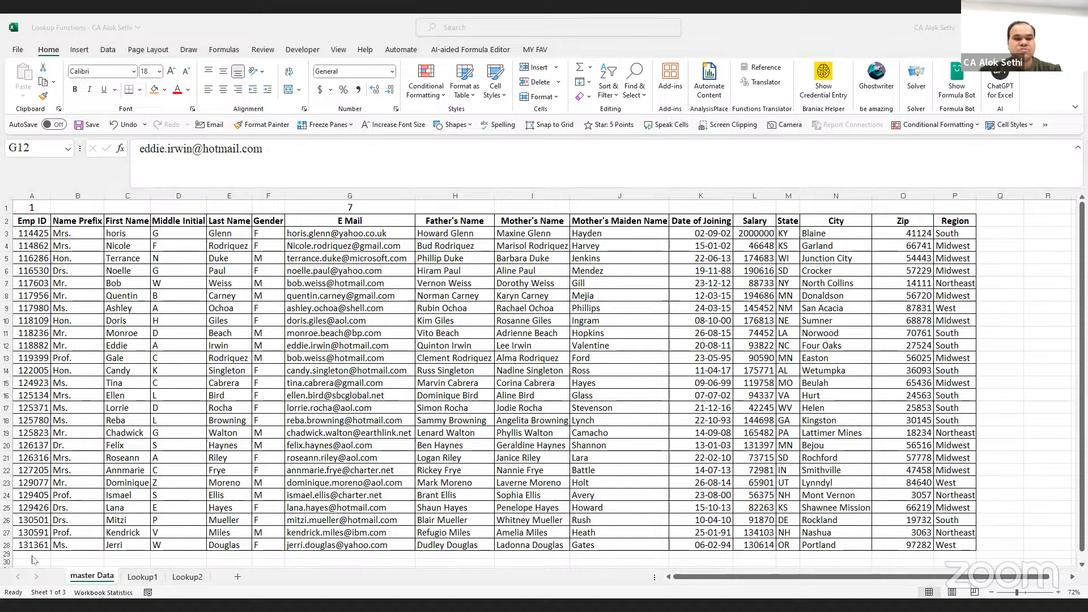
{"action": "left_click", "coordinate": [144, 577]}
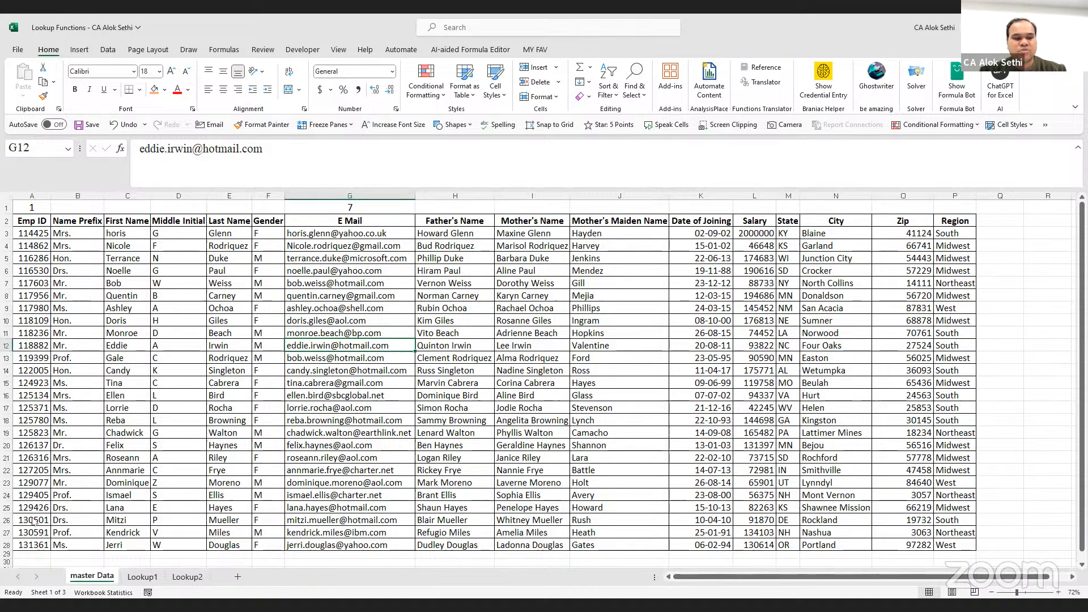
{"action": "left_click", "coordinate": [131, 577]}
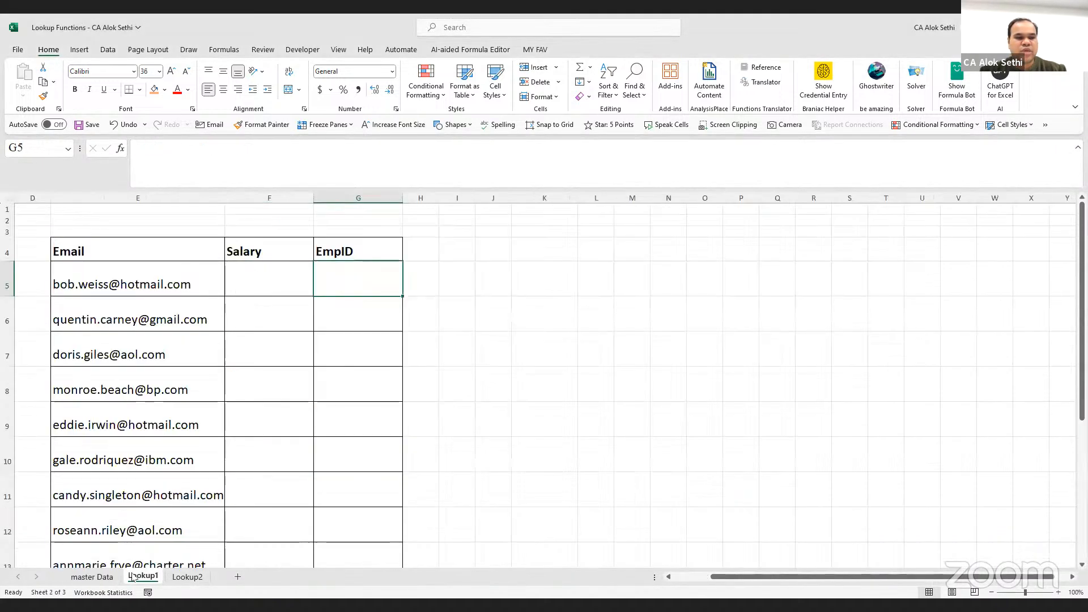
In G5 enter =LOOKUP(E5,'master Data'!G3:G28,'master Data'!A3:A28) to fetch the first Emp ID
{"action": "left_click", "coordinate": [283, 267]}
{"action": "key", "text": "Tab"}
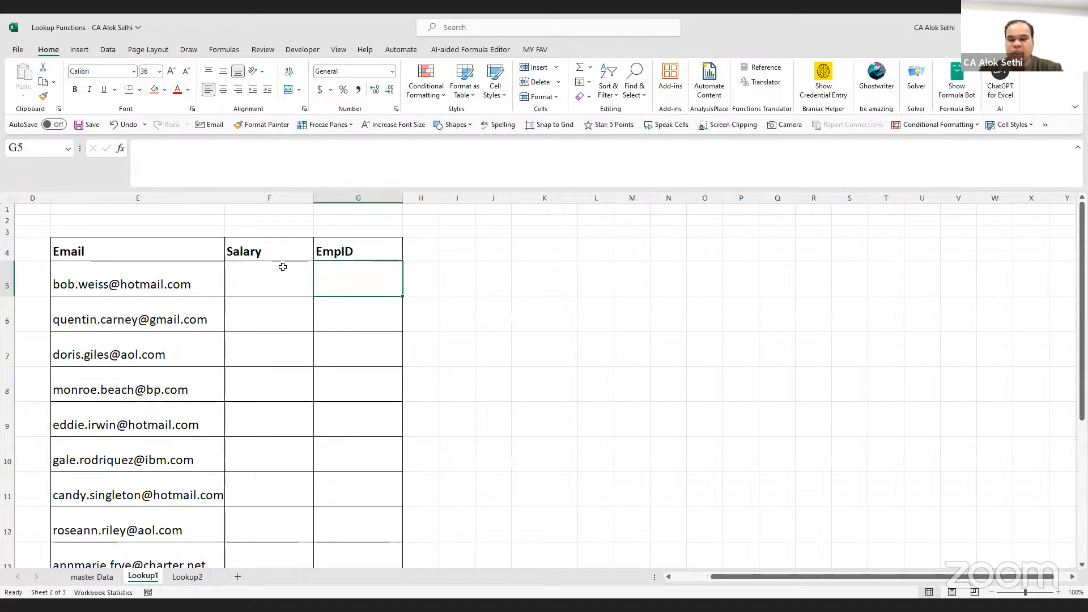
{"action": "type", "text": "="}
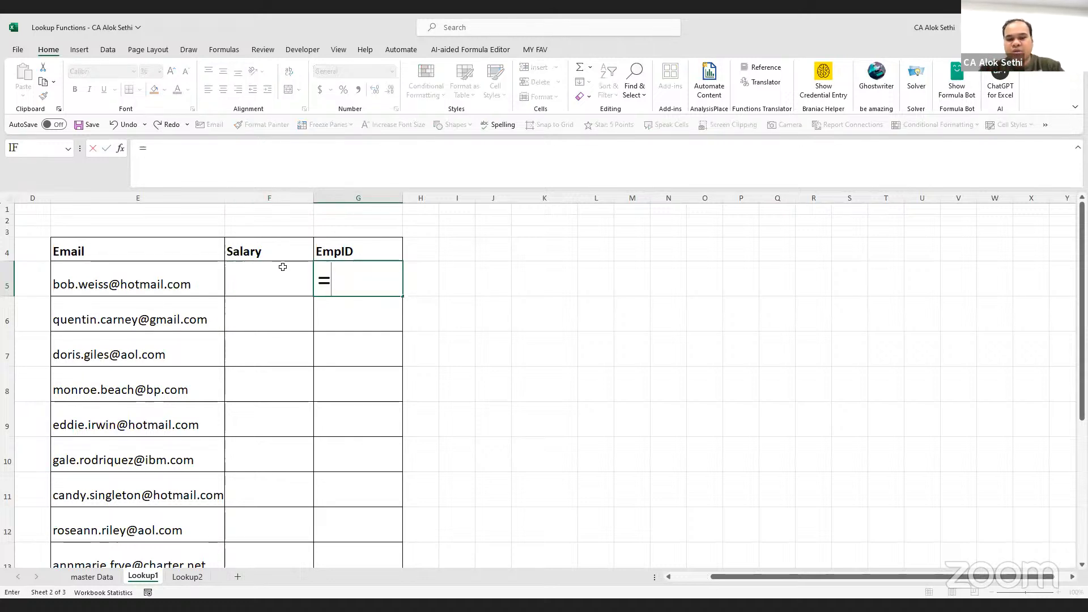
{"action": "type", "text": "lookup("}
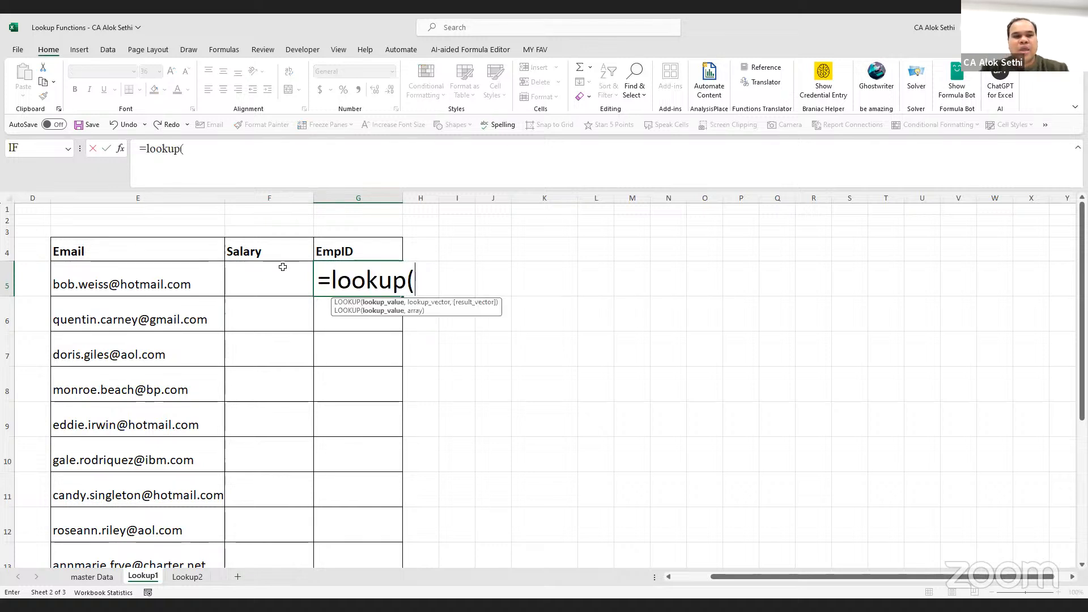
{"action": "left_click", "coordinate": [211, 283]}
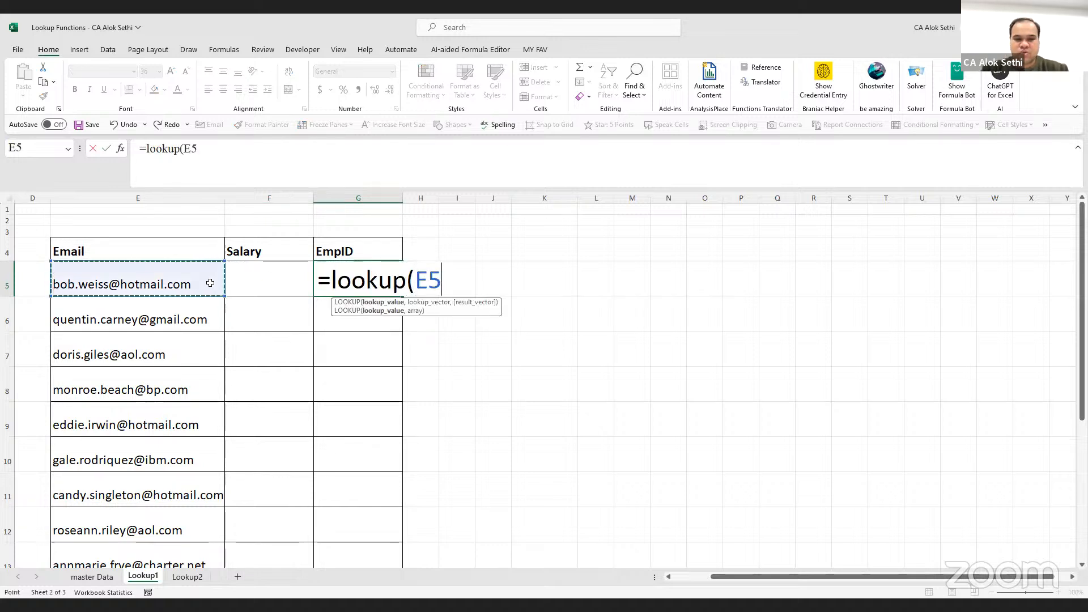
{"action": "type", "text": ","}
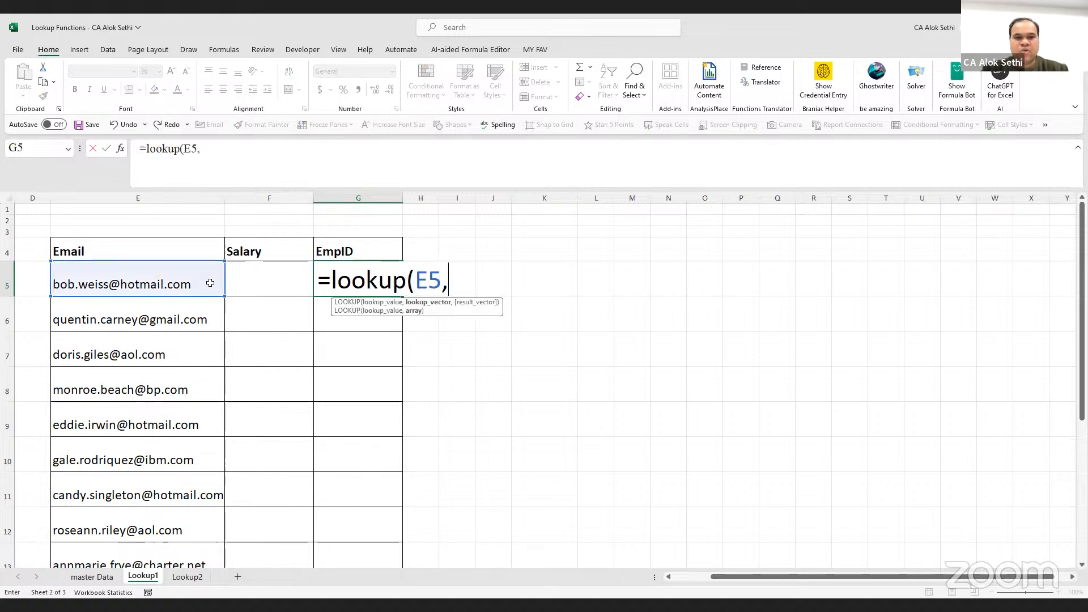
{"action": "left_click", "coordinate": [92, 577]}
{"action": "left_click", "coordinate": [367, 229]}
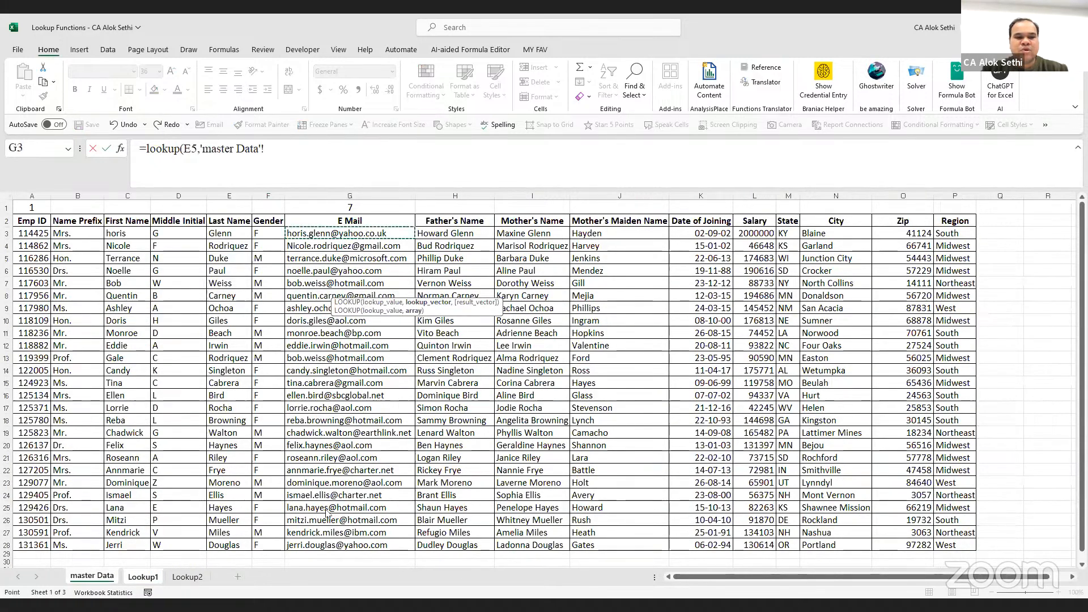
{"action": "key", "text": "ctrl+shift+Down"}
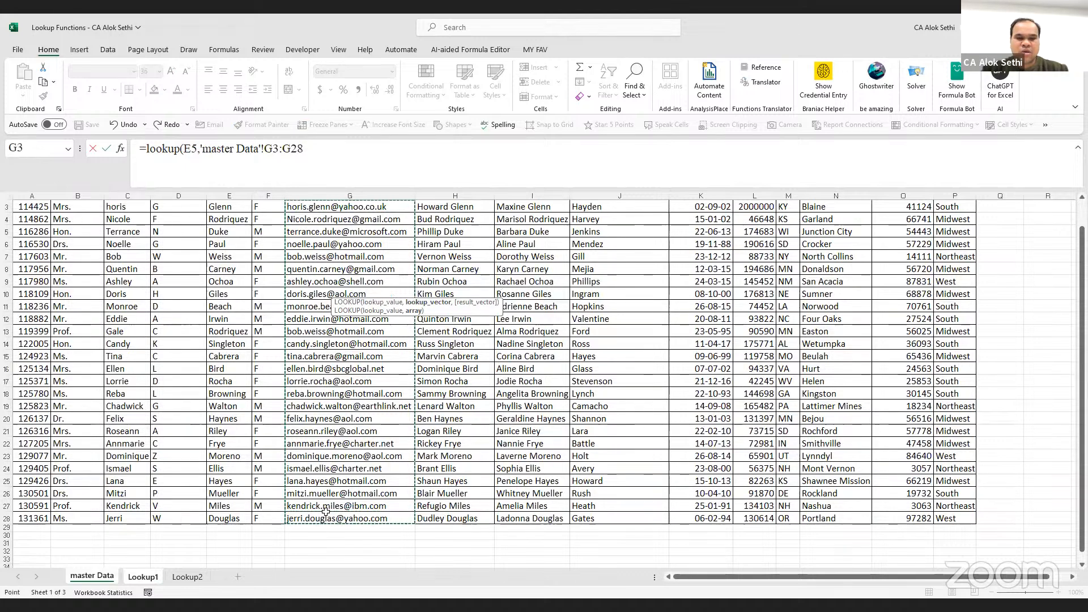
{"action": "type", "text": ","}
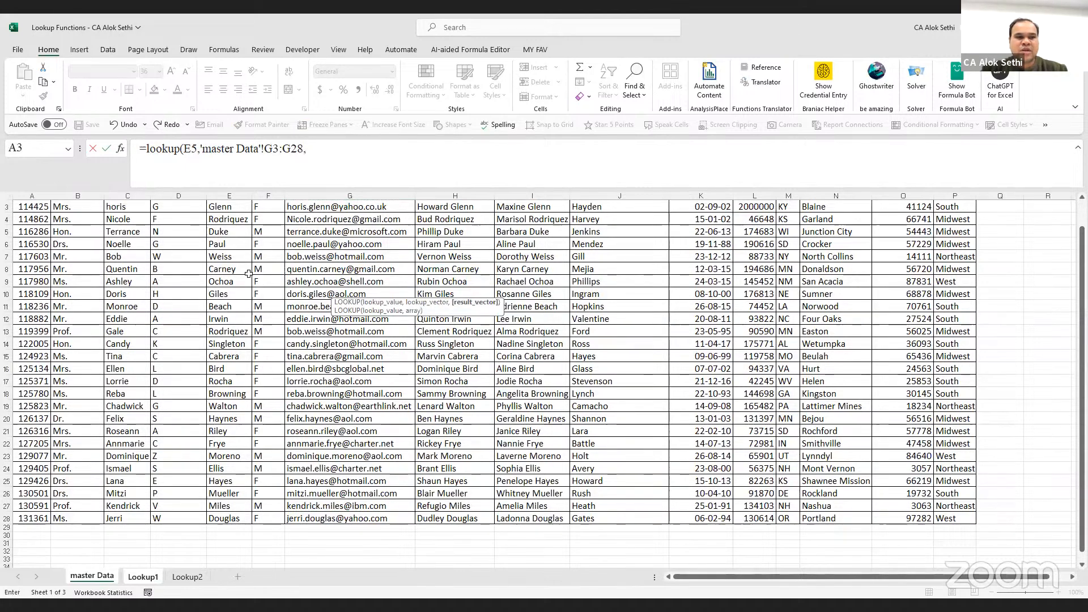
{"action": "scroll", "coordinate": [98, 344], "scroll_direction": "up", "scroll_amount": 1}
{"action": "left_click", "coordinate": [33, 233]}
{"action": "key", "text": "ctrl+shift+Down"}
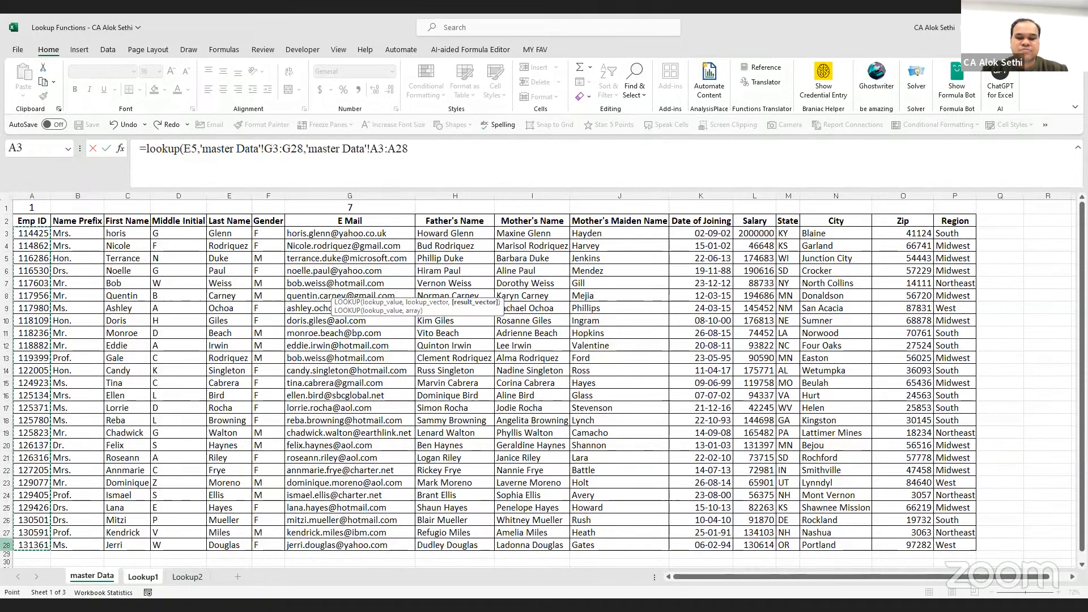
{"action": "key", "text": "Return"}
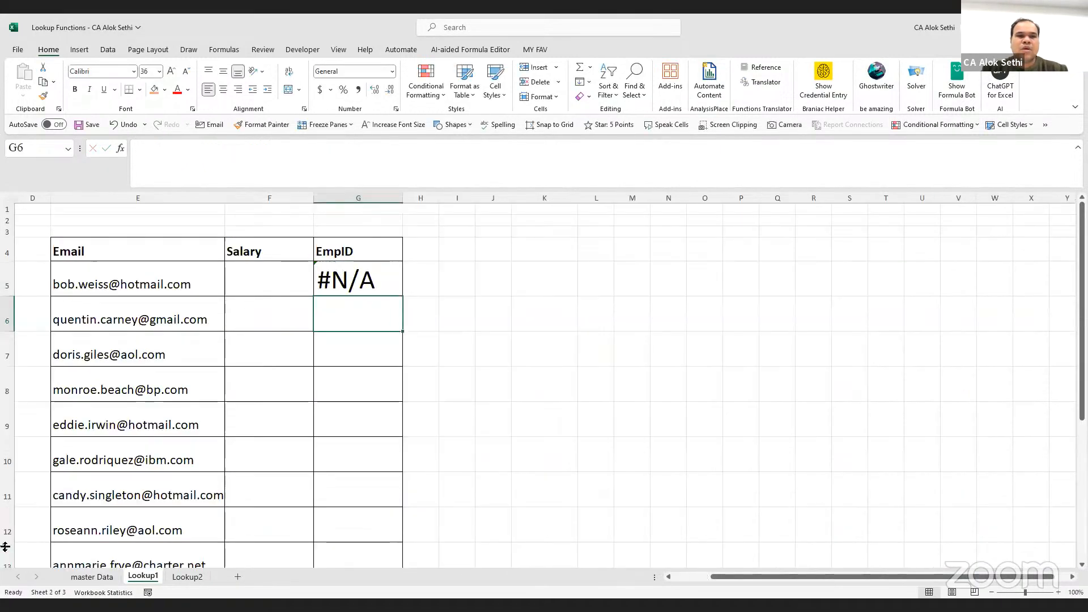
Make the A3:A28 and G3:G28 ranges in G5's LOOKUP formula absolute with F4
{"action": "left_click", "coordinate": [375, 274]}
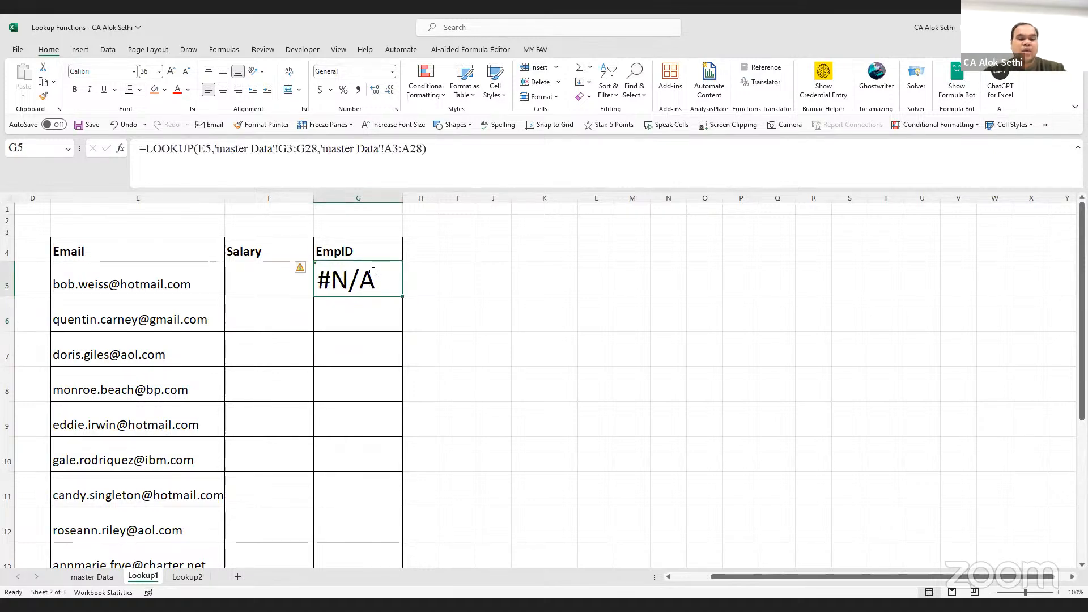
{"action": "key", "text": "F2"}
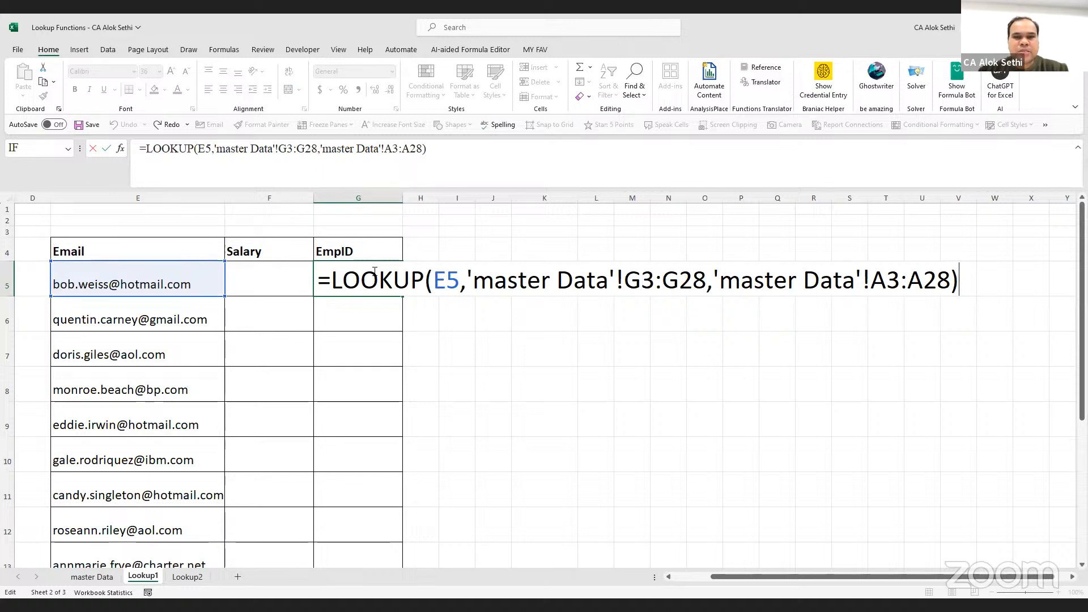
{"action": "key", "text": "Left"}
{"action": "key", "text": "Right"}
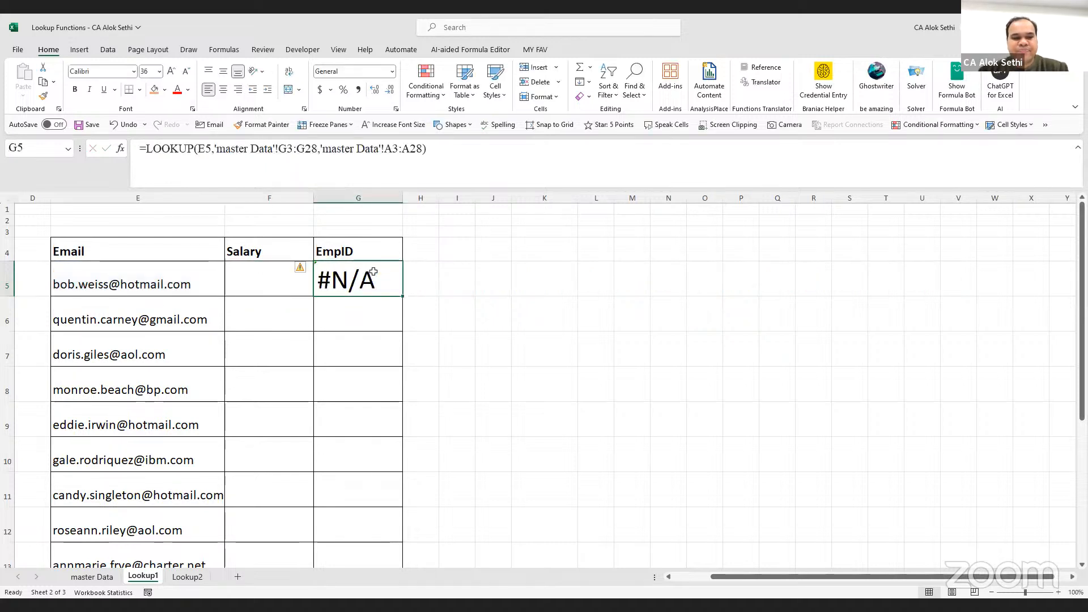
{"action": "key", "text": "F2"}
{"action": "key", "text": "Left"}
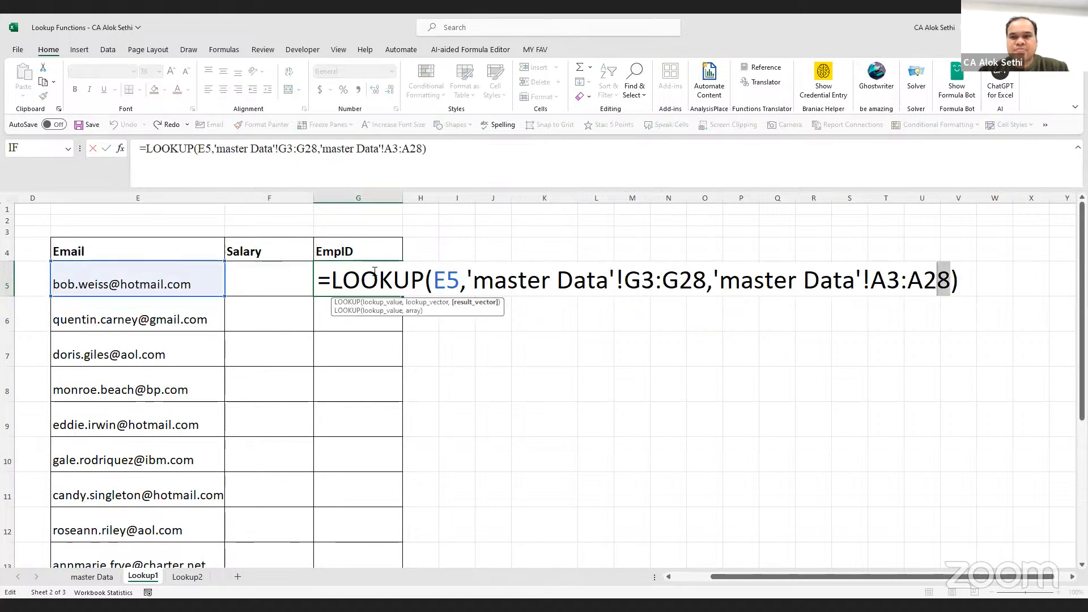
{"action": "key", "text": "shift+Left"}
{"action": "key", "text": "shift+Left"}
{"action": "key", "text": "shift+Left"}
{"action": "key", "text": "shift+Left"}
{"action": "key", "text": "shift+Left"}
{"action": "key", "text": "shift+Left"}
{"action": "key", "text": "shift+Left"}
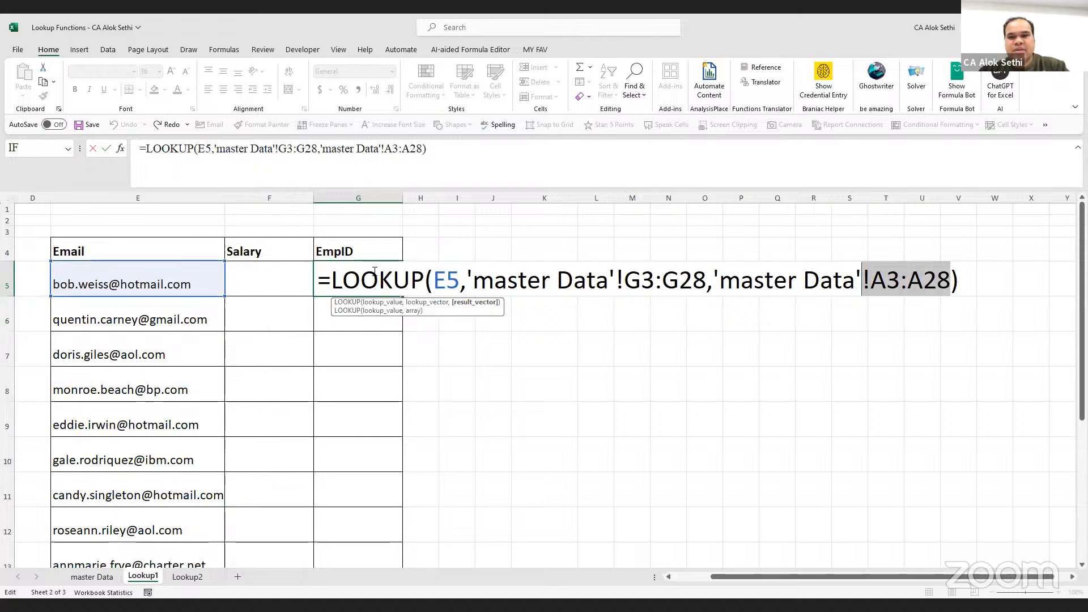
{"action": "key", "text": "Right"}
{"action": "key", "text": "shift+Left"}
{"action": "key", "text": "shift+Left"}
{"action": "key", "text": "shift+Left"}
{"action": "key", "text": "shift+Left"}
{"action": "key", "text": "shift+Left"}
{"action": "key", "text": "shift+Left"}
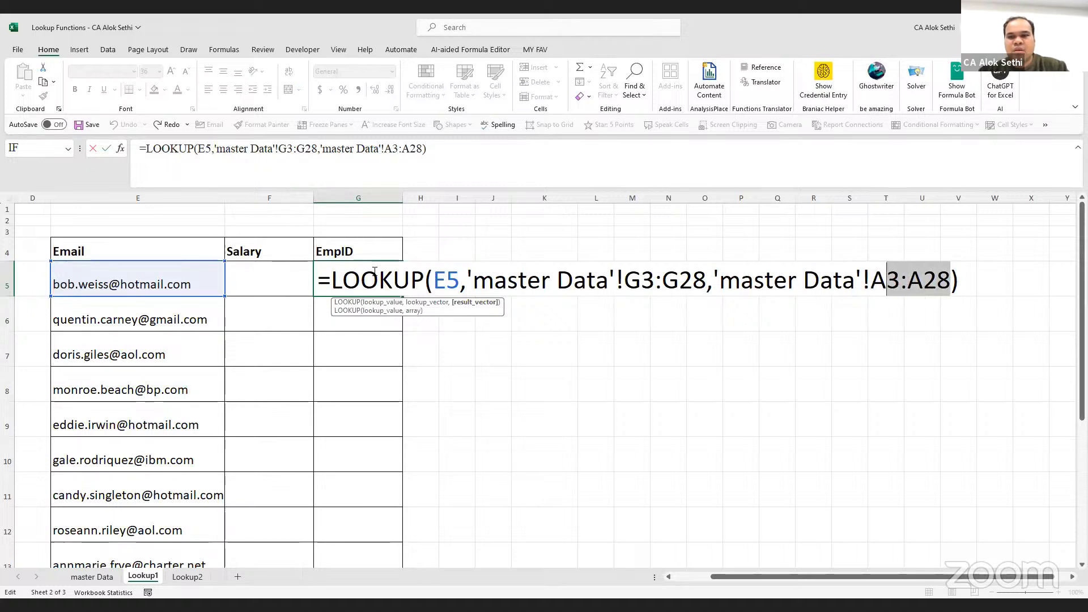
{"action": "key", "text": "F4"}
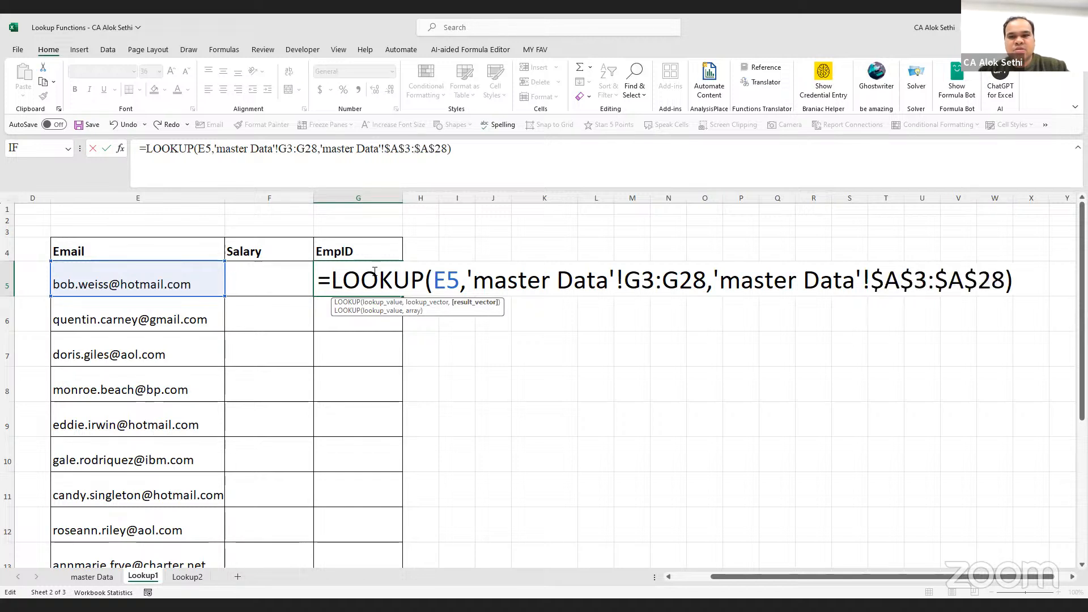
{"action": "key", "text": "Left"}
{"action": "key", "text": "Left"}
{"action": "key", "text": "Left"}
{"action": "key", "text": "Left"}
{"action": "key", "text": "Left"}
{"action": "key", "text": "Left"}
{"action": "key", "text": "Left"}
{"action": "key", "text": "Left"}
{"action": "key", "text": "Left"}
{"action": "key", "text": "Left"}
{"action": "key", "text": "Left"}
{"action": "key", "text": "Left"}
{"action": "key", "text": "Left"}
{"action": "key", "text": "Left"}
{"action": "key", "text": "Left"}
{"action": "key", "text": "Left"}
{"action": "key", "text": "Left"}
{"action": "key", "text": "Left"}
{"action": "key", "text": "Left"}
{"action": "key", "text": "Left"}
{"action": "key", "text": "shift+Left"}
{"action": "key", "text": "shift+Left"}
{"action": "key", "text": "shift+Left"}
{"action": "key", "text": "shift+Left"}
{"action": "key", "text": "shift+Left"}
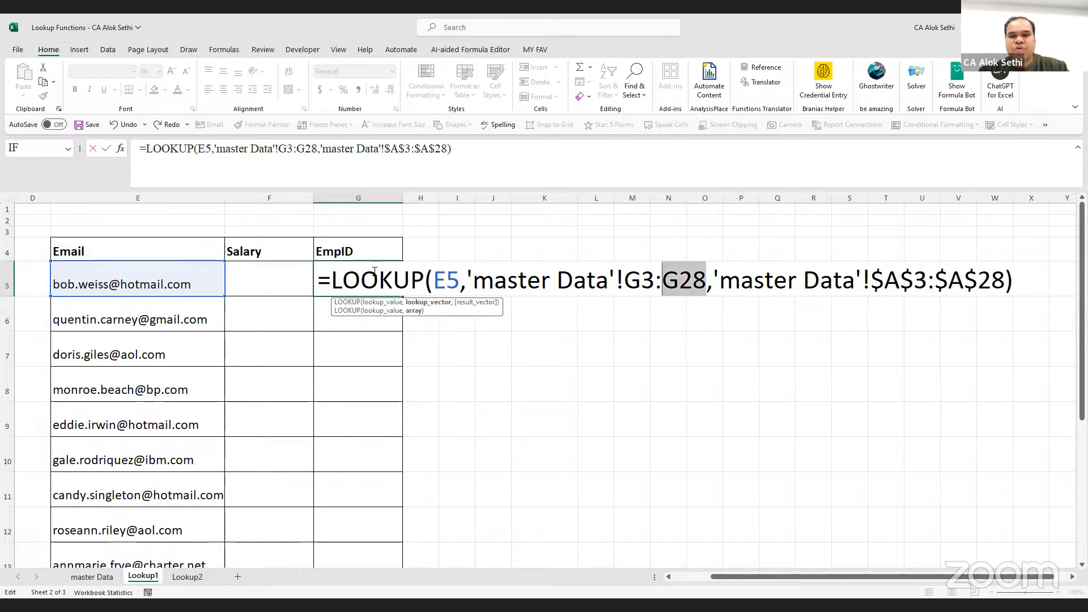
{"action": "key", "text": "shift+Left"}
{"action": "key", "text": "F4"}
{"action": "key", "text": "Return"}
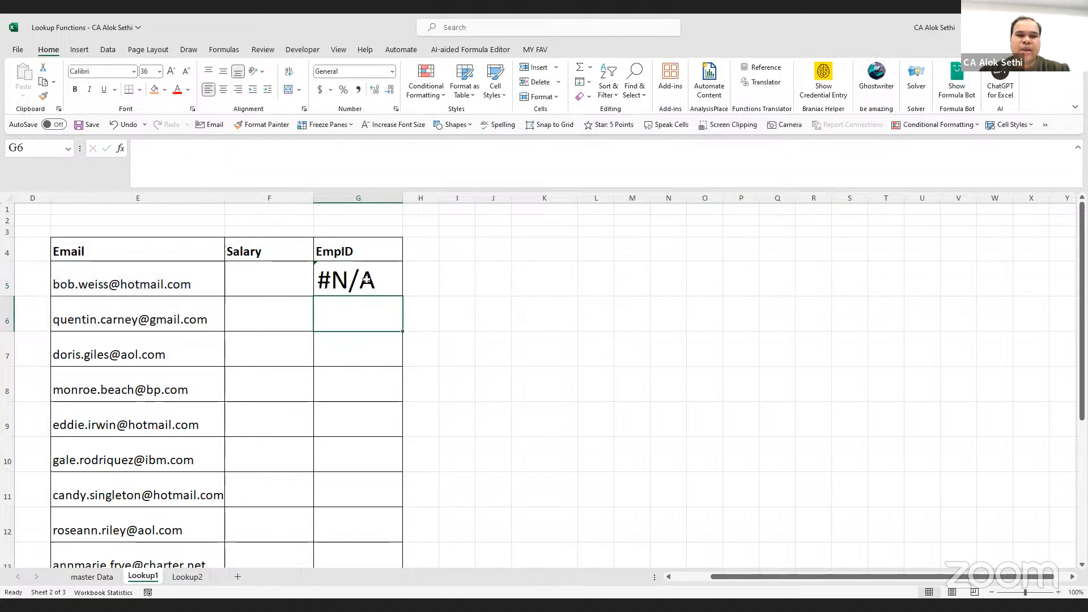
Fill G5's formula down column G, check the results, and copy the email in E5
{"action": "left_click", "coordinate": [366, 279]}
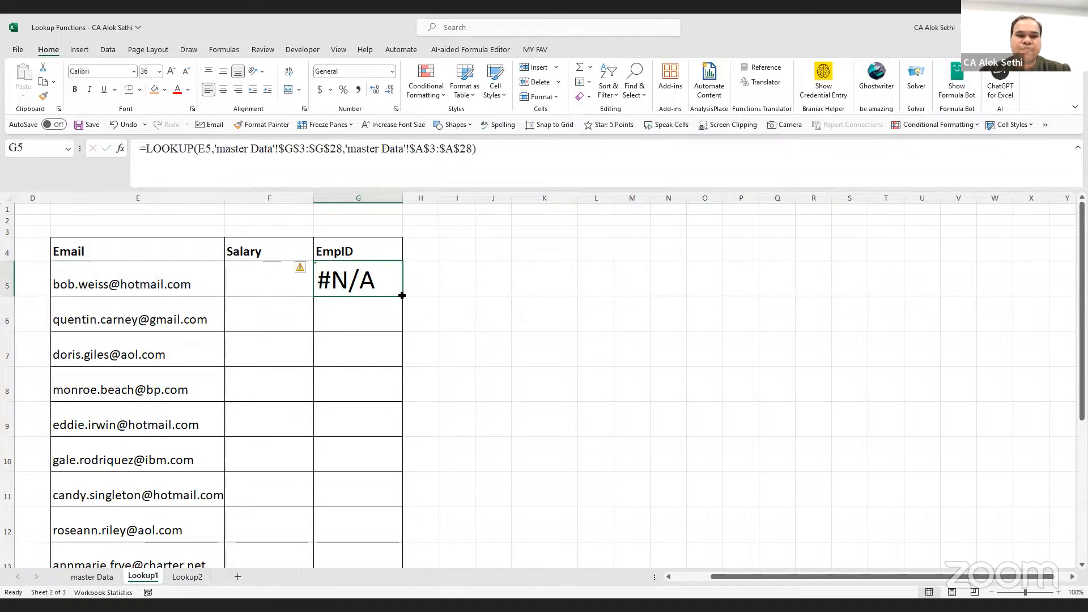
{"action": "double_click", "coordinate": [402, 295]}
{"action": "left_click", "coordinate": [367, 288]}
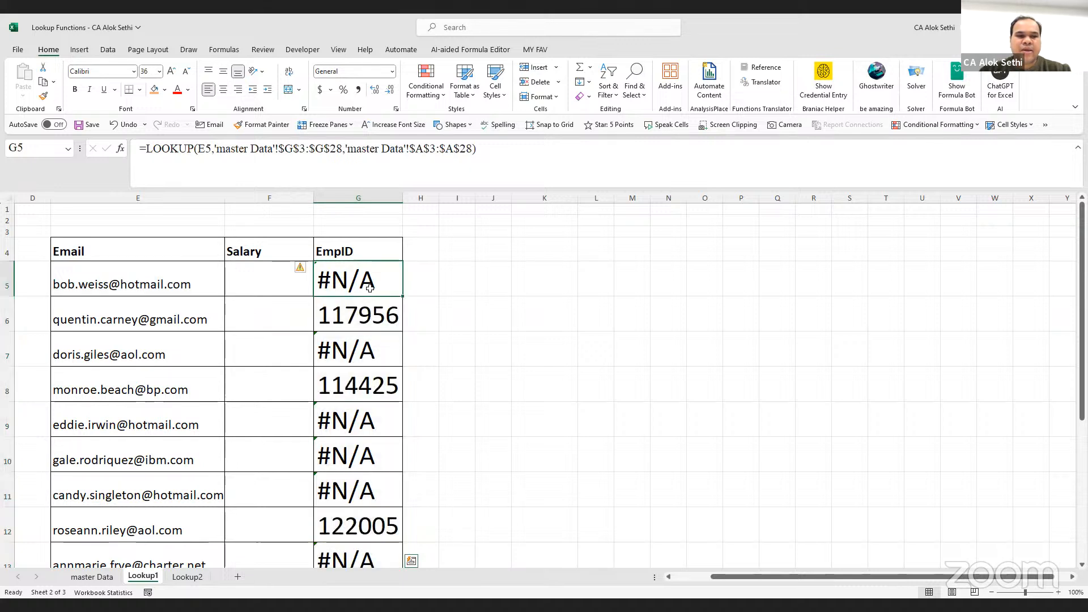
{"action": "key", "text": "Down"}
{"action": "key", "text": "Down"}
{"action": "key", "text": "Down"}
{"action": "key", "text": "Down"}
{"action": "key", "text": "Up"}
{"action": "key", "text": "Up"}
{"action": "key", "text": "Up"}
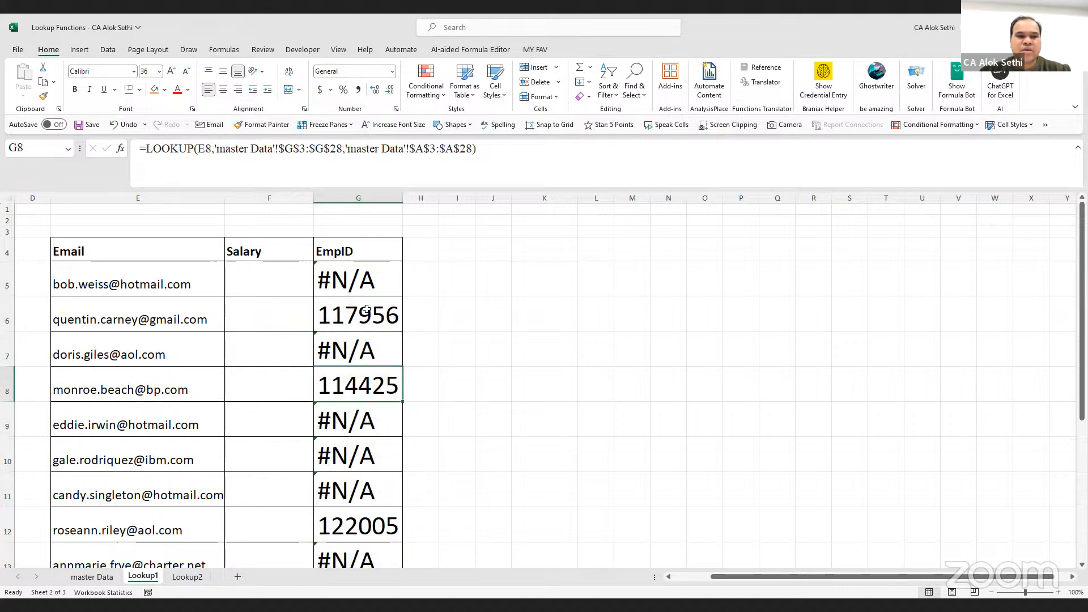
{"action": "key", "text": "Up"}
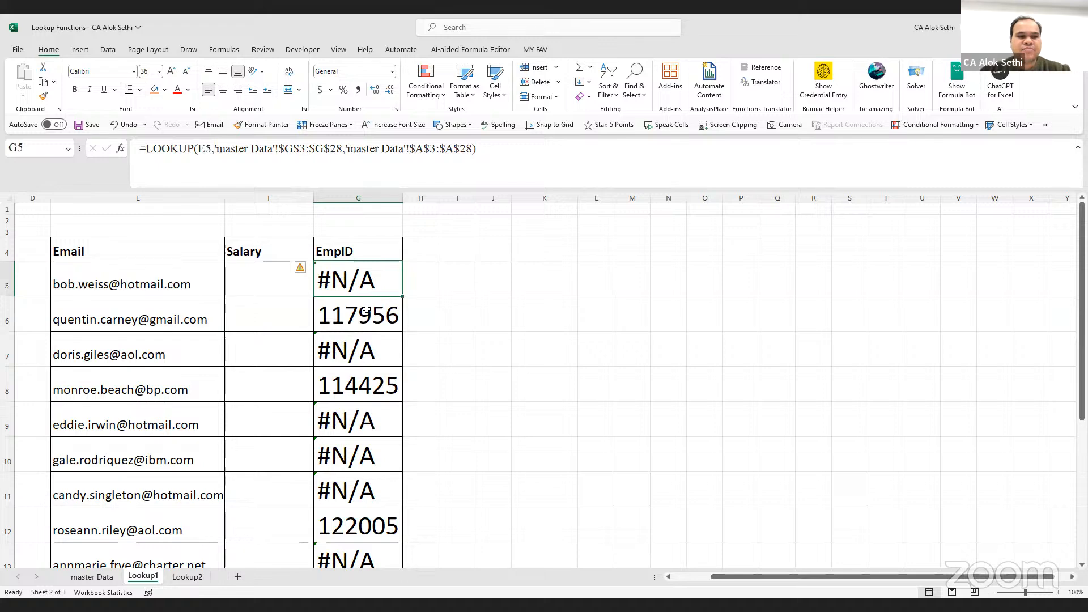
{"action": "key", "text": "Left"}
{"action": "key", "text": "Left"}
{"action": "key", "text": "ctrl+c"}
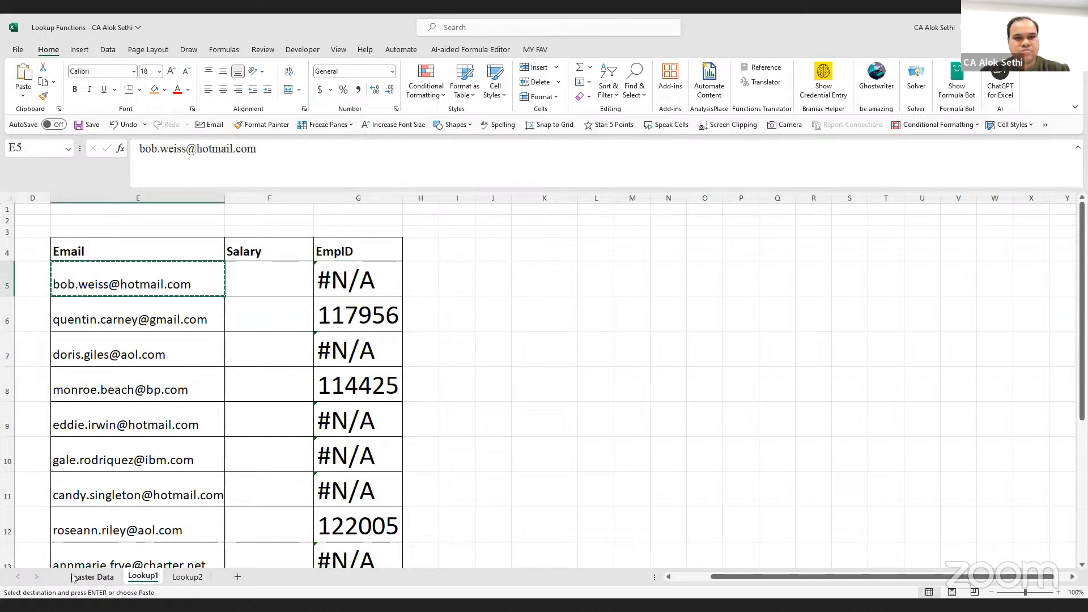
{"action": "left_click", "coordinate": [91, 577]}
{"action": "key", "text": "ctrl+f"}
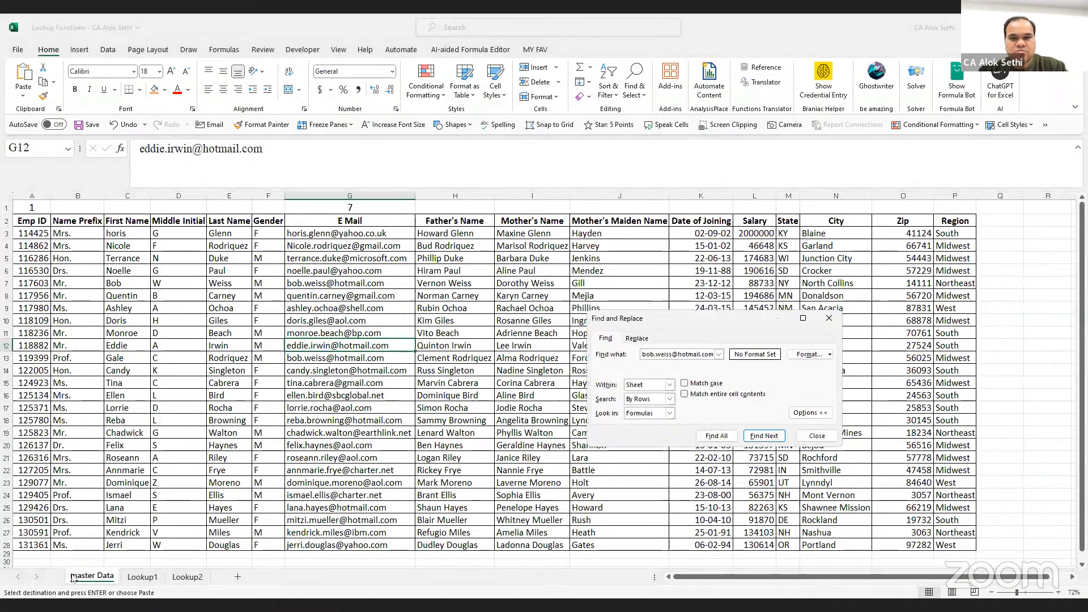
{"action": "key", "text": "Return"}
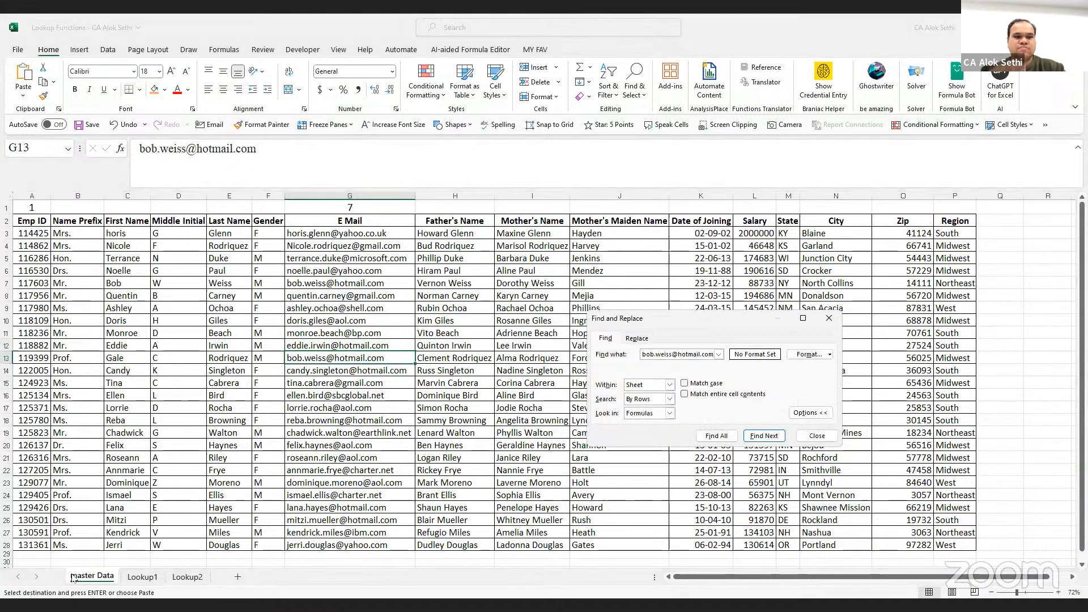
{"action": "key", "text": "Return"}
{"action": "key", "text": "Return"}
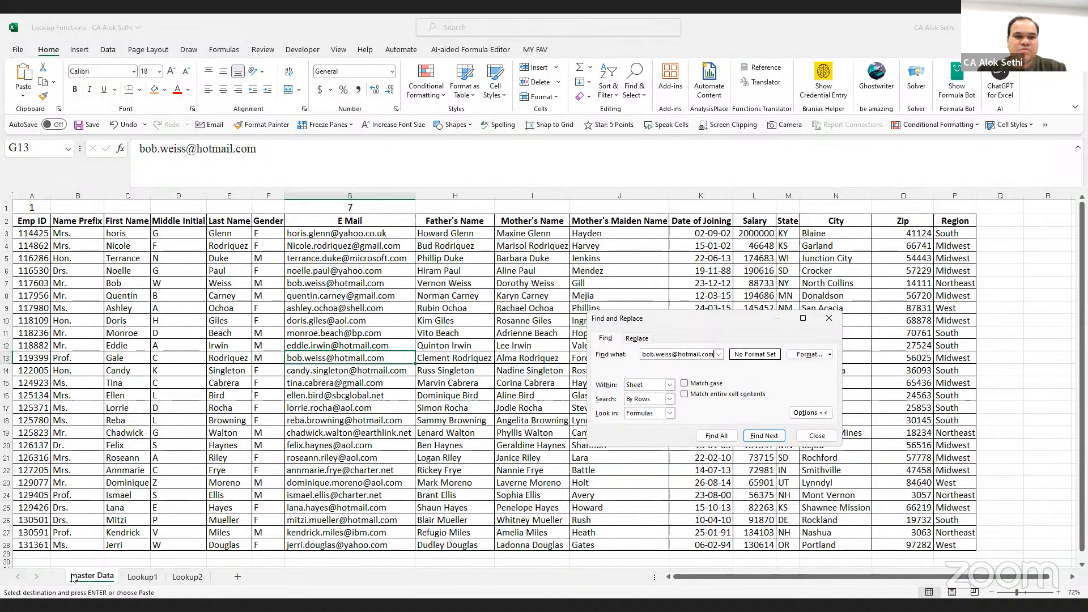
{"action": "key", "text": "Escape"}
{"action": "key", "text": "Left"}
{"action": "key", "text": "Left"}
{"action": "key", "text": "Left"}
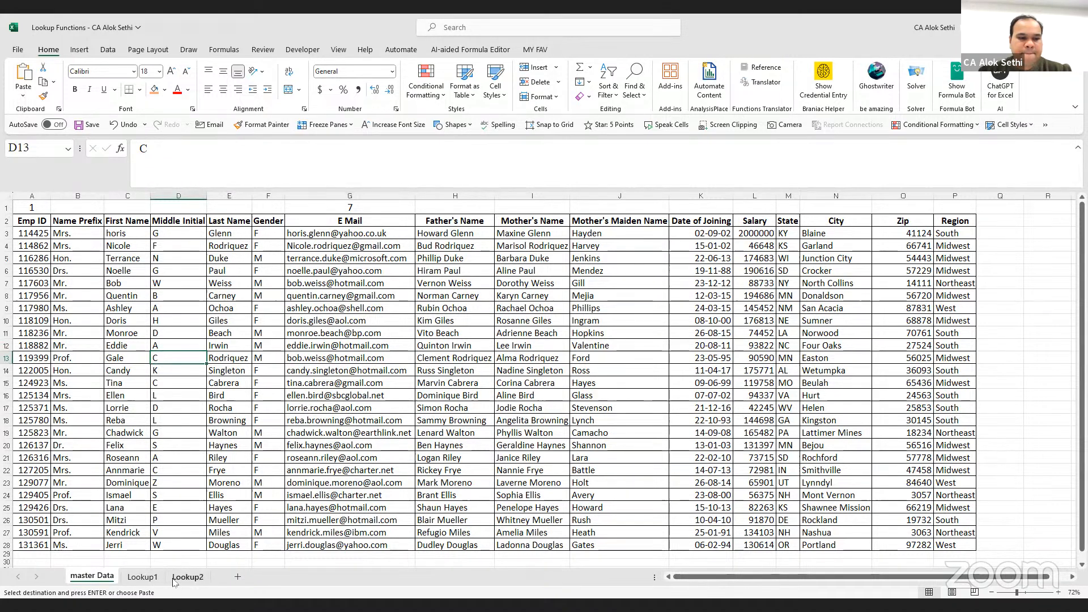
{"action": "left_click", "coordinate": [152, 577]}
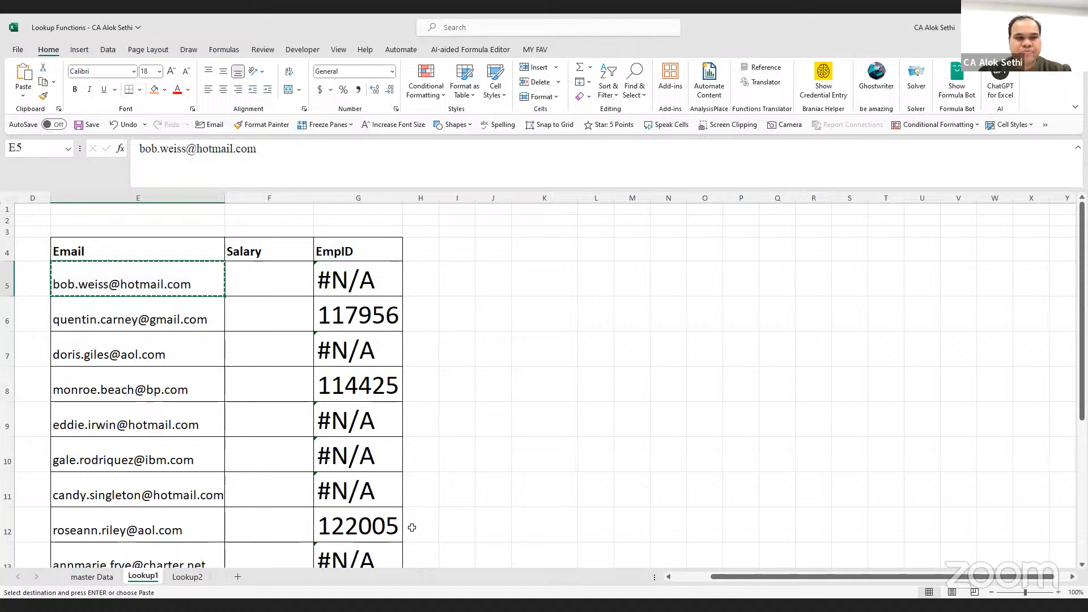
{"action": "key", "text": "alt+Tab"}
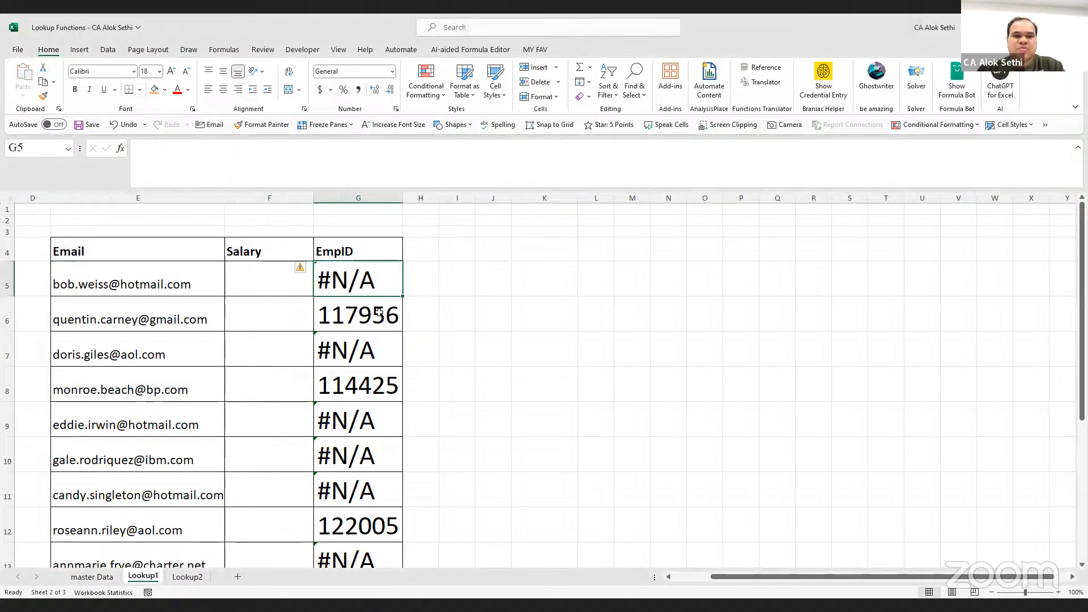
{"action": "double_click", "coordinate": [379, 311]}
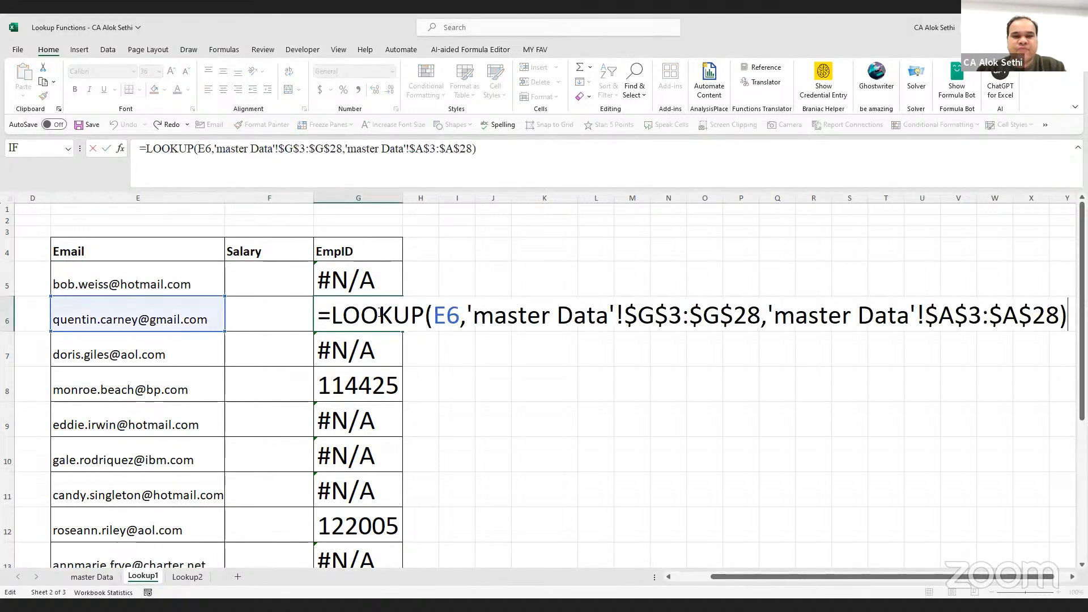
{"action": "key", "text": "Escape"}
{"action": "key", "text": "Up"}
{"action": "key", "text": "F2"}
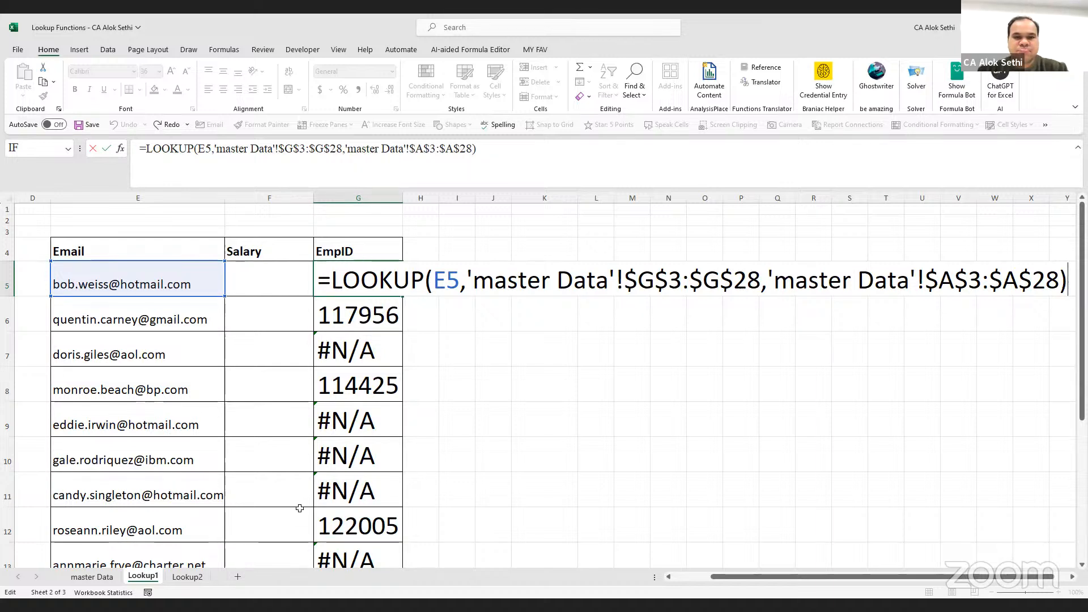
{"action": "key", "text": "alt+Tab"}
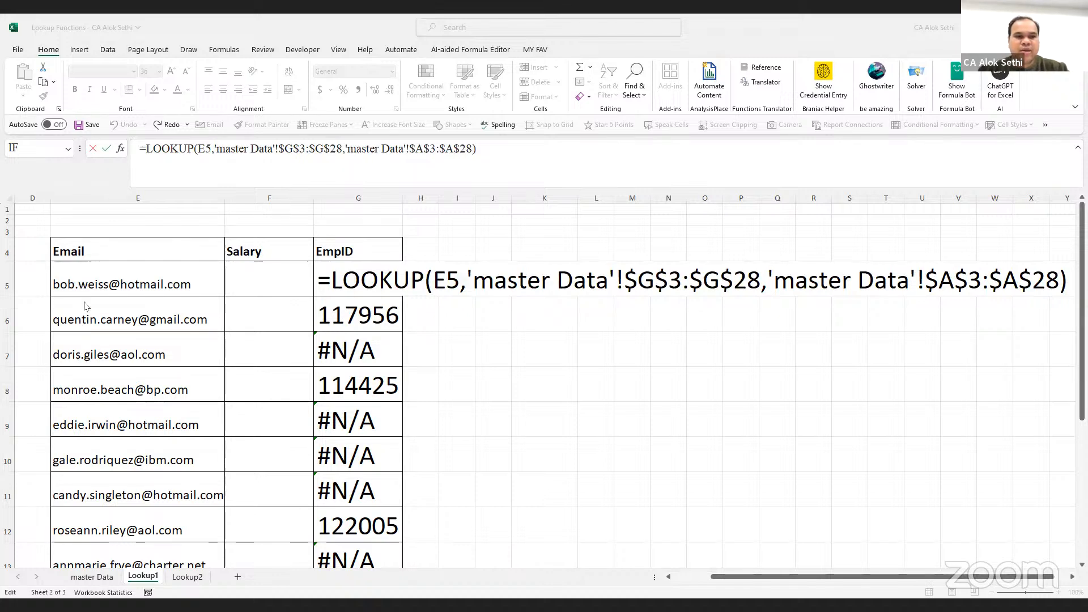
{"action": "left_click", "coordinate": [86, 283]}
{"action": "type", "text": "``"}
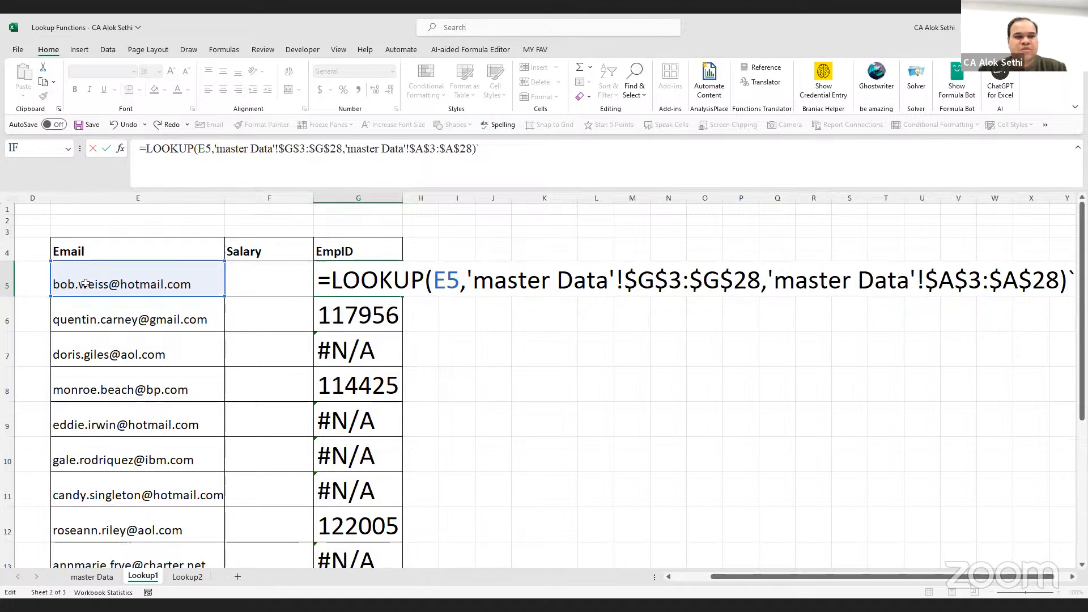
{"action": "key", "text": "Escape"}
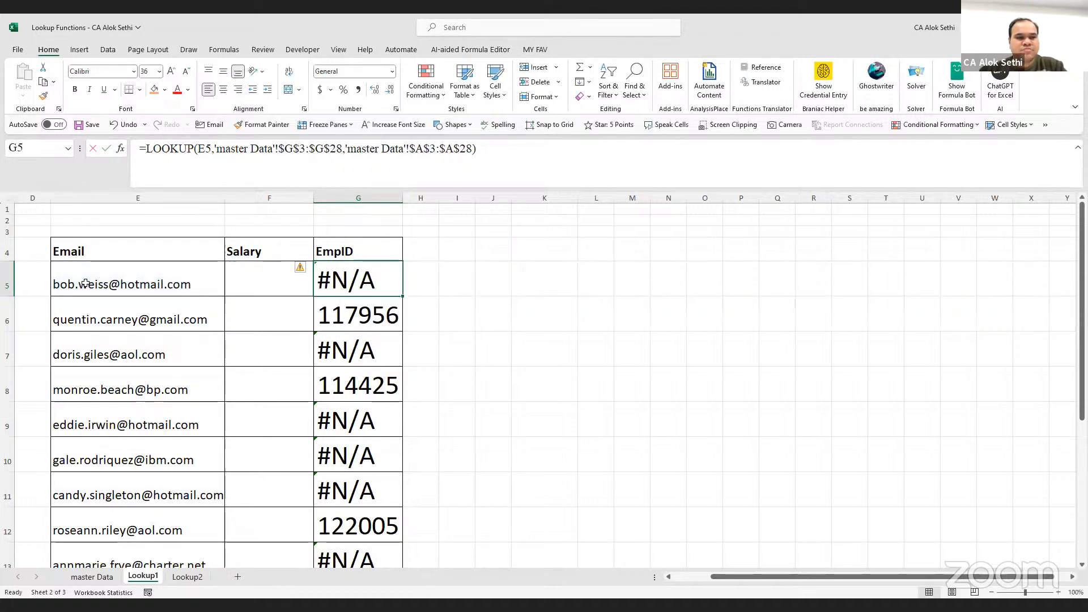
{"action": "key", "text": "F2"}
{"action": "left_click", "coordinate": [86, 283]}
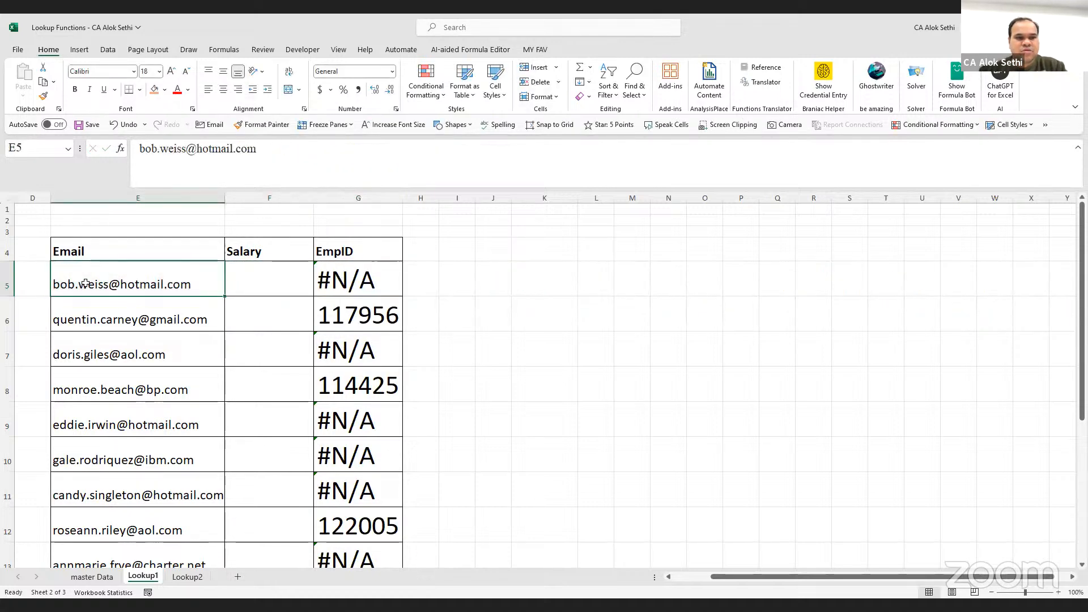
Retype the first letter 'b' of E5's email so it is re-entered as a hyperlink
{"action": "key", "text": "F2"}
{"action": "key", "text": "Home"}
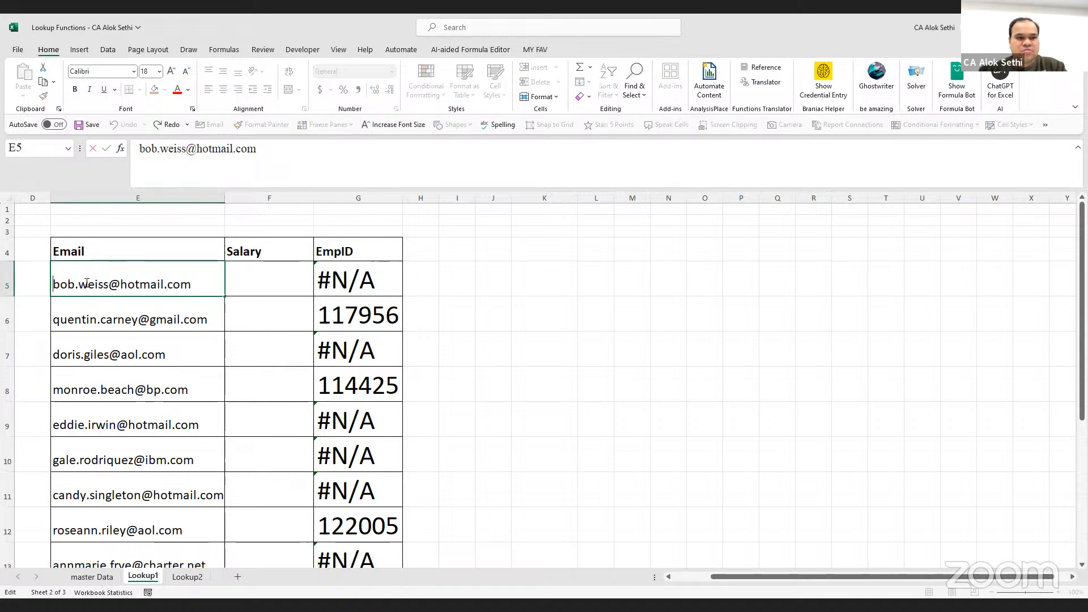
{"action": "key", "text": "Delete"}
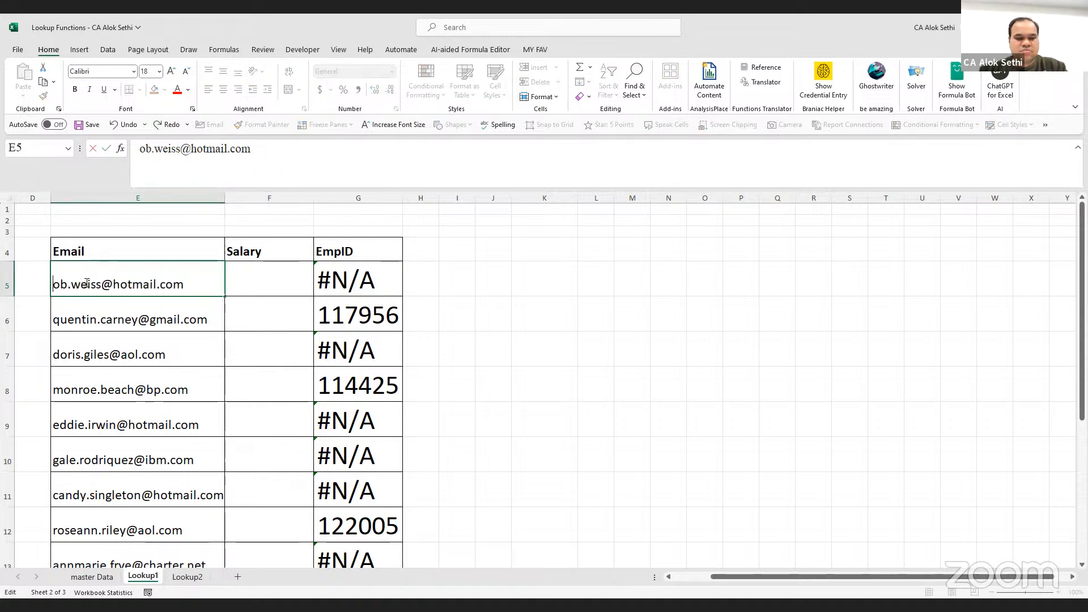
{"action": "type", "text": "b"}
{"action": "key", "text": "Return"}
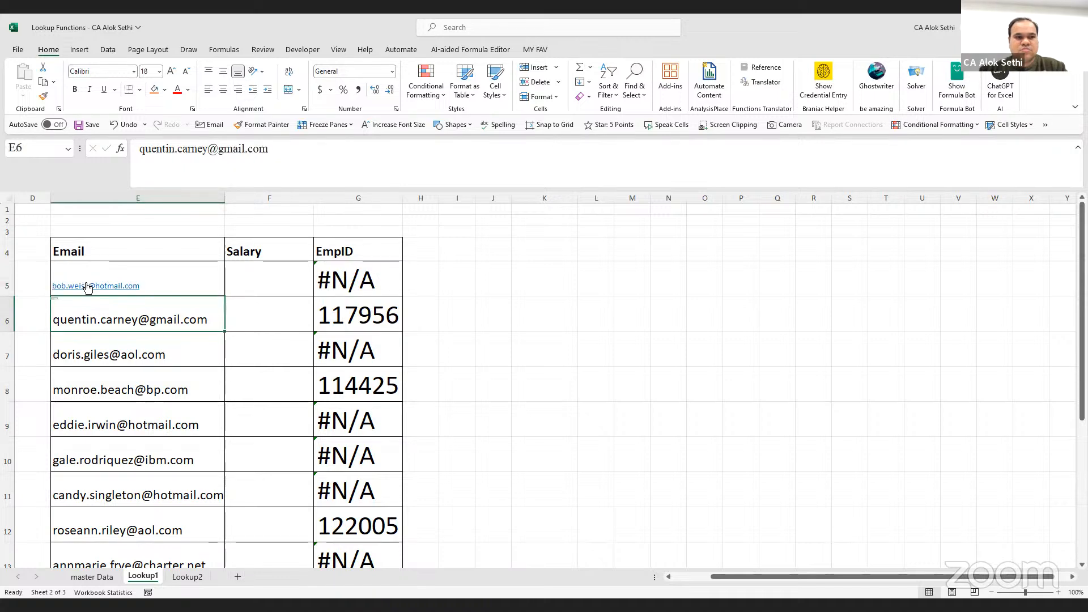
{"action": "key", "text": "Up"}
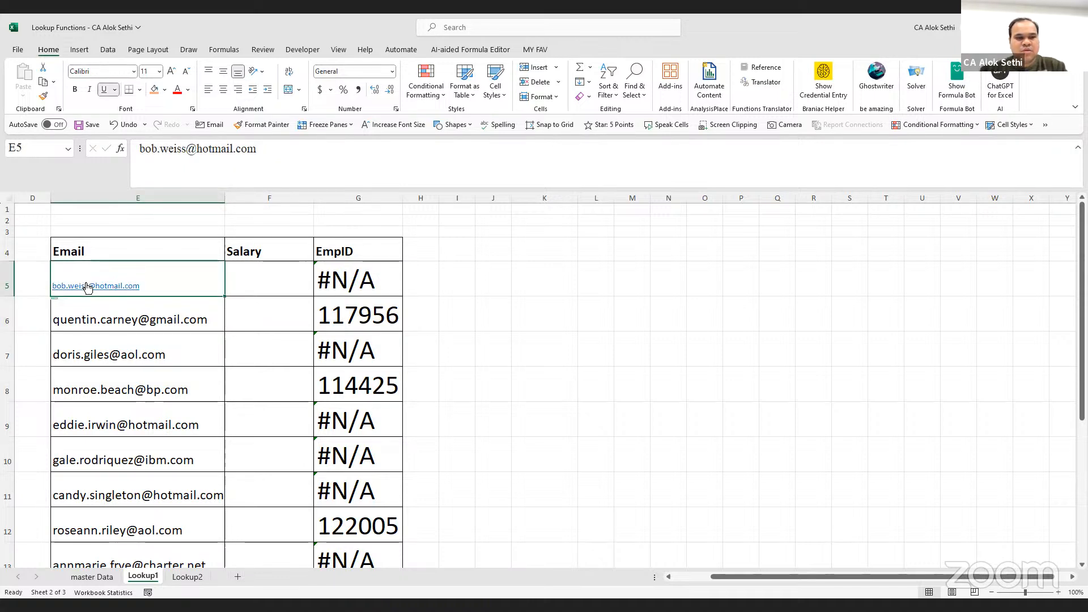
{"action": "key", "text": "F2"}
{"action": "key", "text": "Escape"}
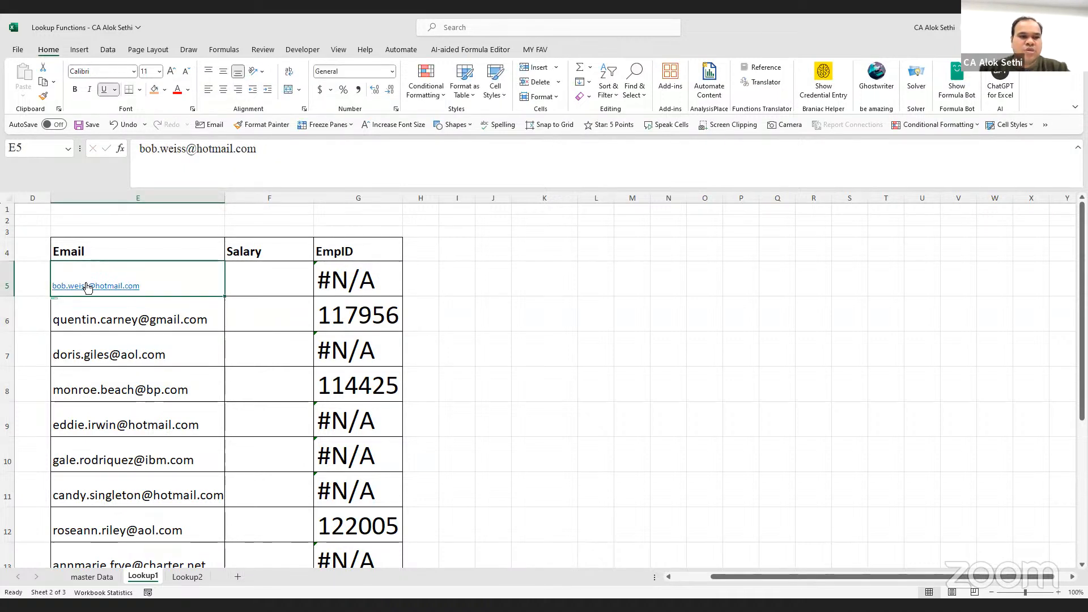
Find E5's email on master Data and shade both matching cells, G7 and G13, orange
{"action": "key", "text": "ctrl+c"}
{"action": "left_click", "coordinate": [96, 577]}
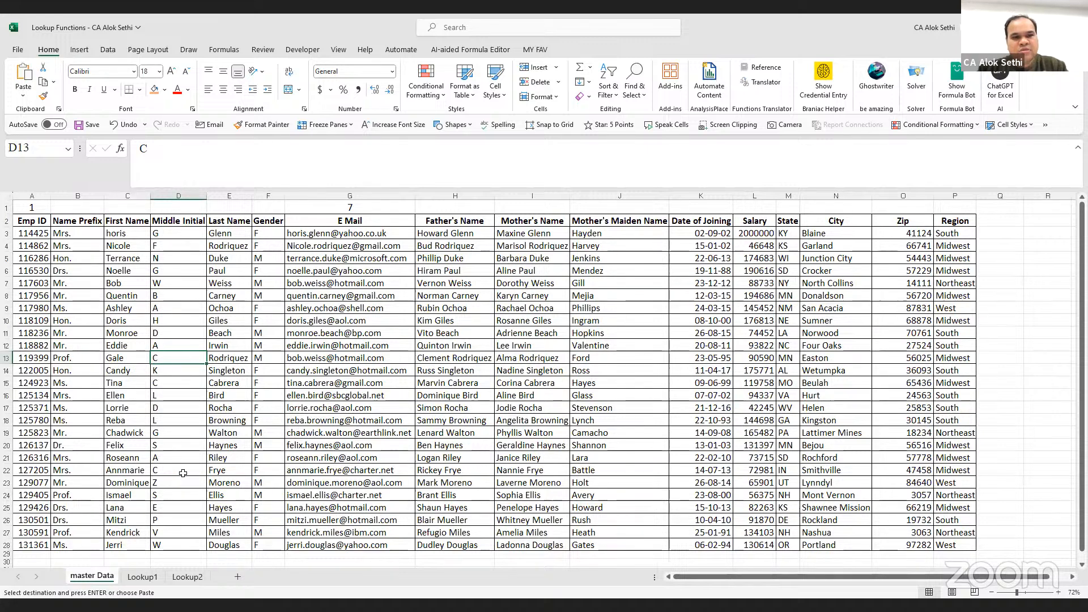
{"action": "key", "text": "ctrl+f"}
{"action": "key", "text": "Return"}
{"action": "key", "text": "Return"}
{"action": "key", "text": "Return"}
{"action": "key", "text": "Return"}
{"action": "key", "text": "Return"}
{"action": "key", "text": "Return"}
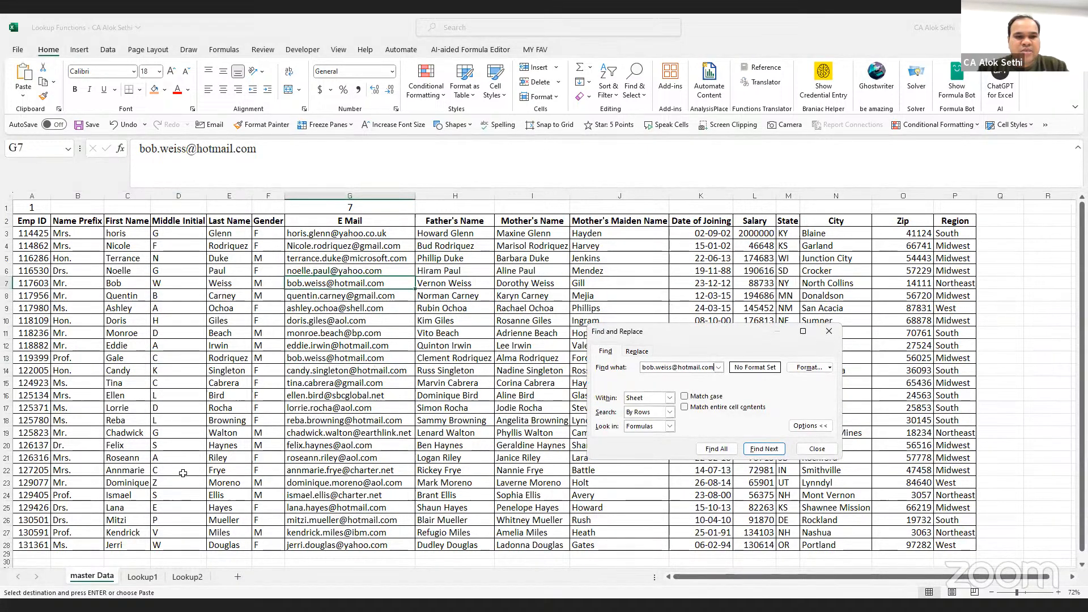
{"action": "key", "text": "Return"}
{"action": "key", "text": "Return"}
{"action": "key", "text": "Return"}
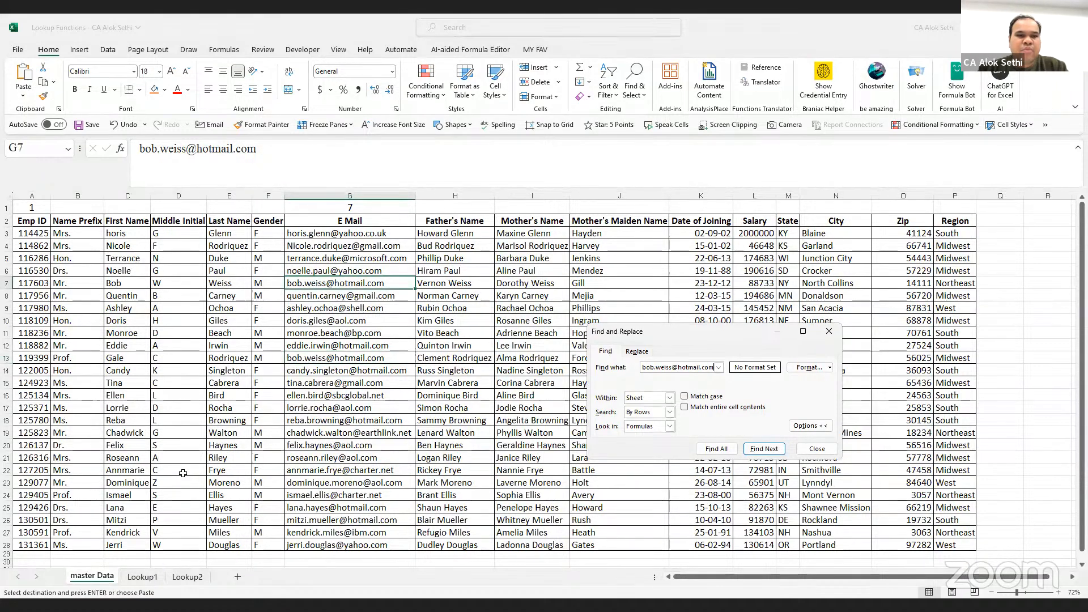
{"action": "key", "text": "Return"}
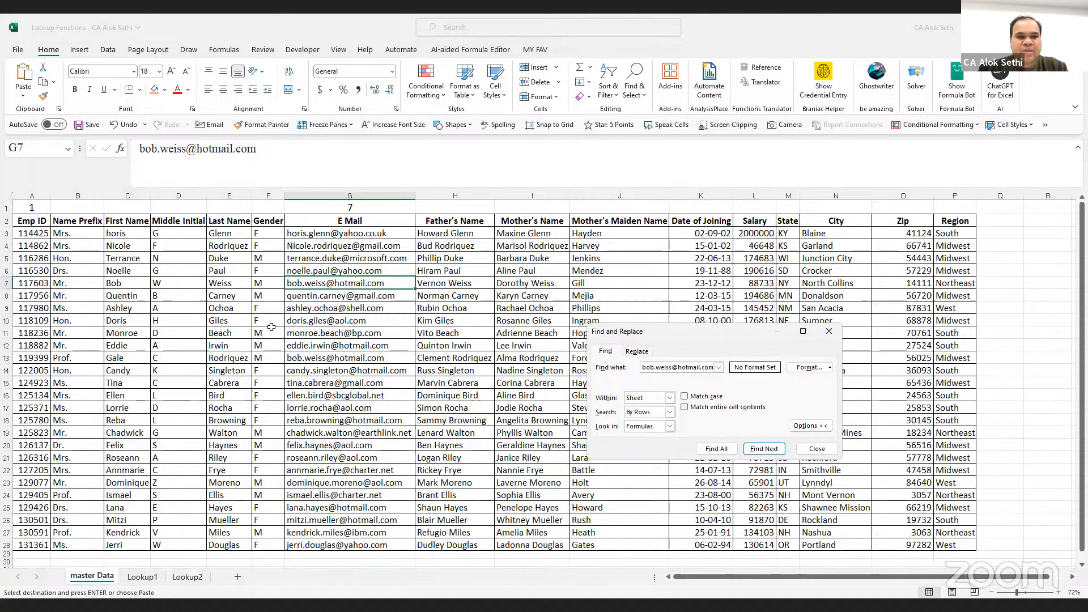
{"action": "key", "text": "Escape"}
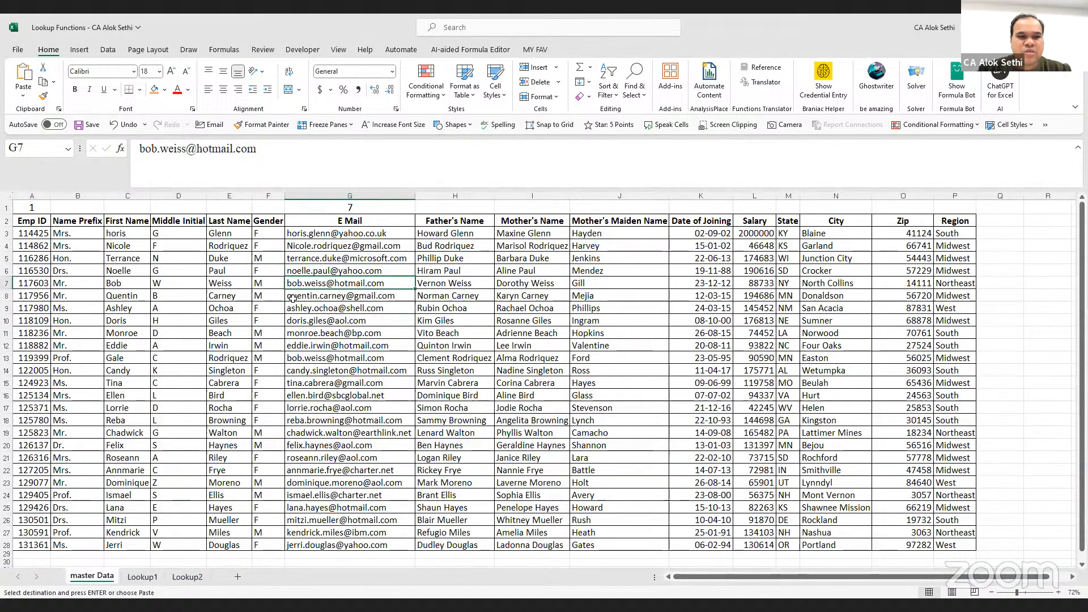
{"action": "left_click", "coordinate": [155, 89]}
{"action": "left_click", "coordinate": [295, 357]}
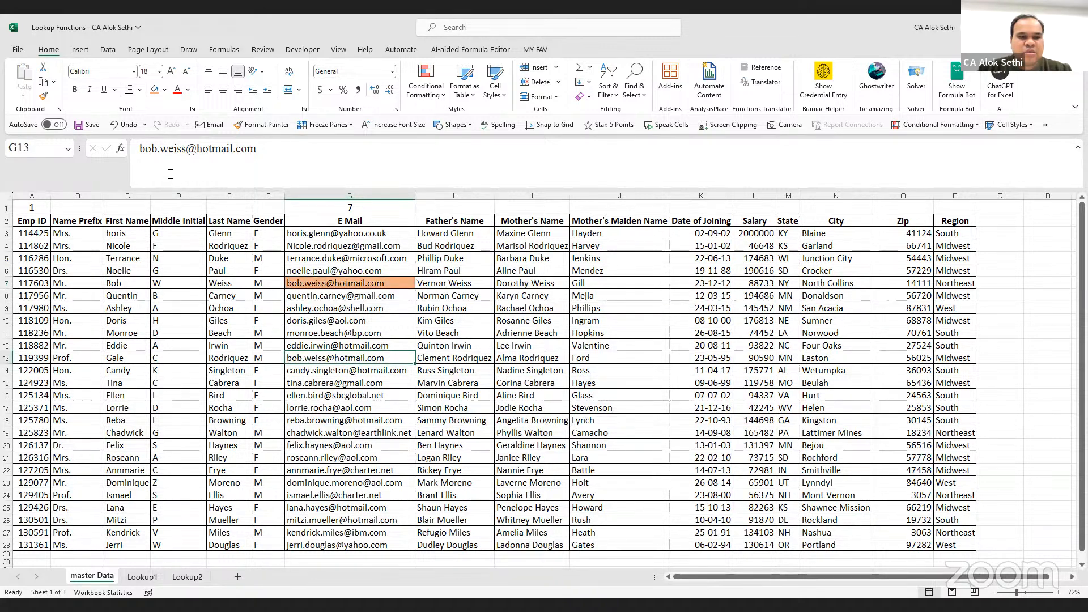
{"action": "left_click", "coordinate": [155, 89]}
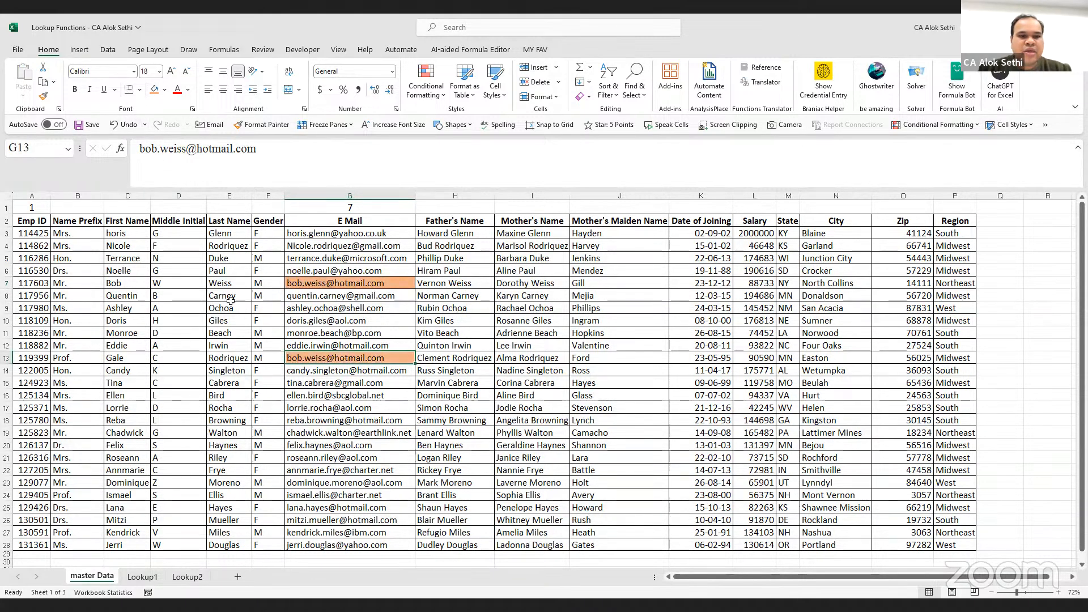
{"action": "scroll", "coordinate": [244, 341], "scroll_direction": "down", "scroll_amount": 2}
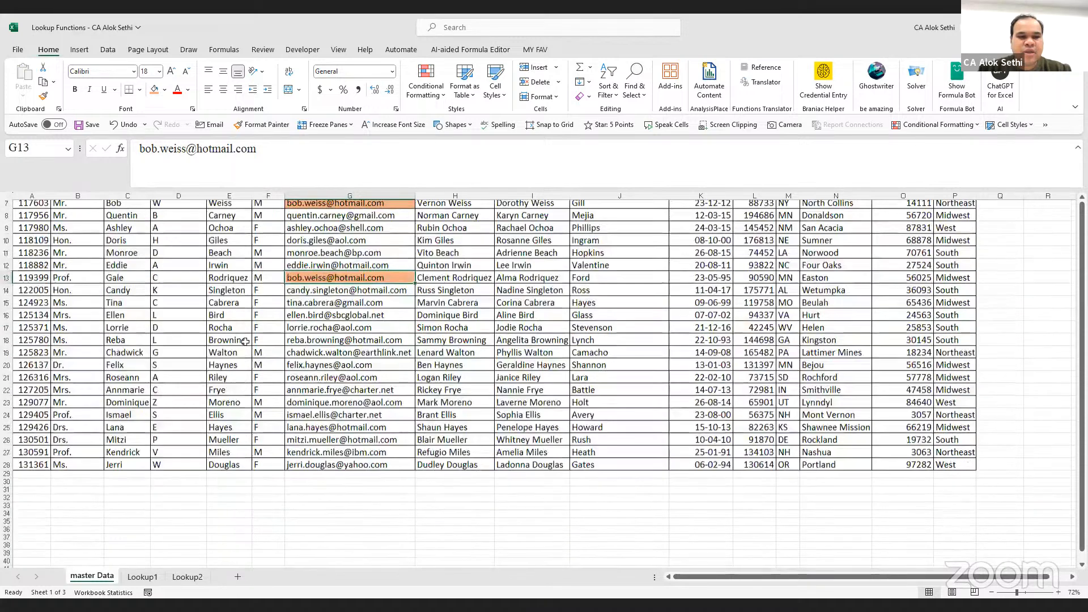
{"action": "scroll", "coordinate": [245, 342], "scroll_direction": "up", "scroll_amount": 2}
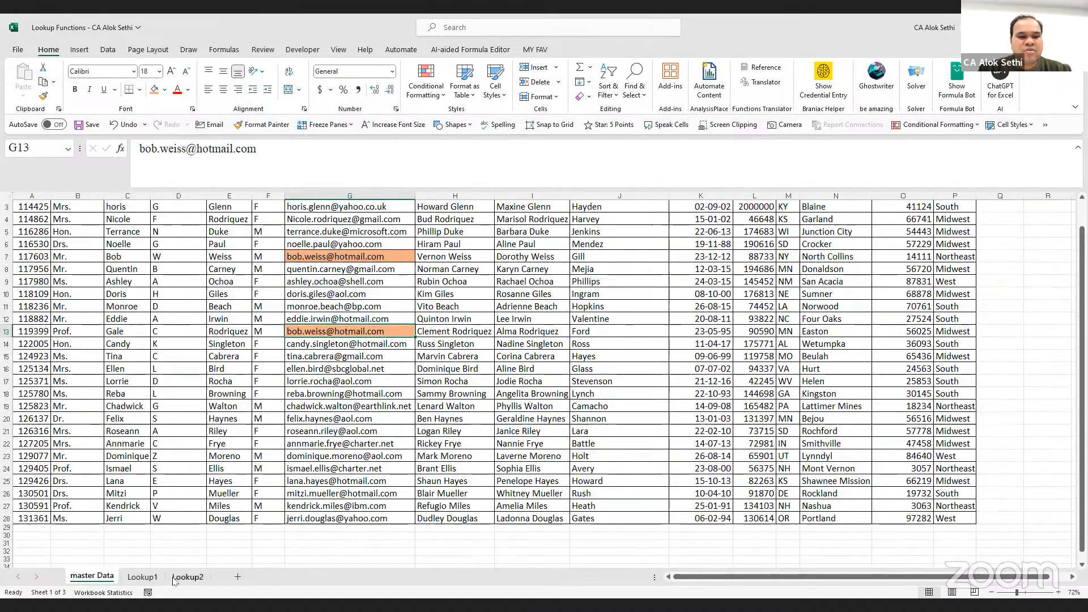
Find Lookup1's E7 email on master Data and shade G10 and Emp ID A10 orange
{"action": "left_click", "coordinate": [152, 580]}
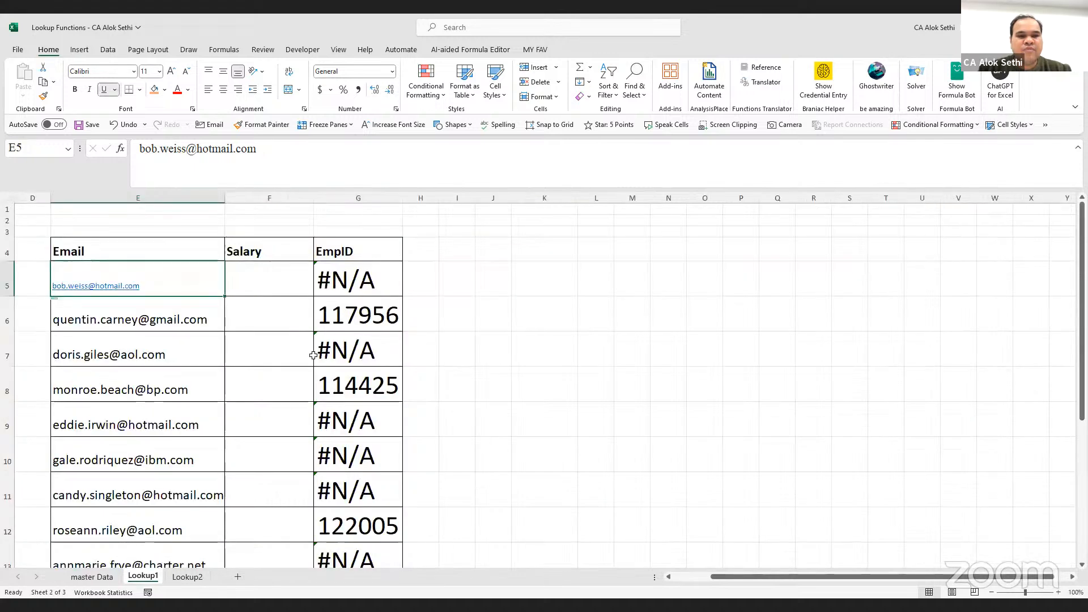
{"action": "left_click", "coordinate": [152, 359]}
{"action": "key", "text": "ctrl+c"}
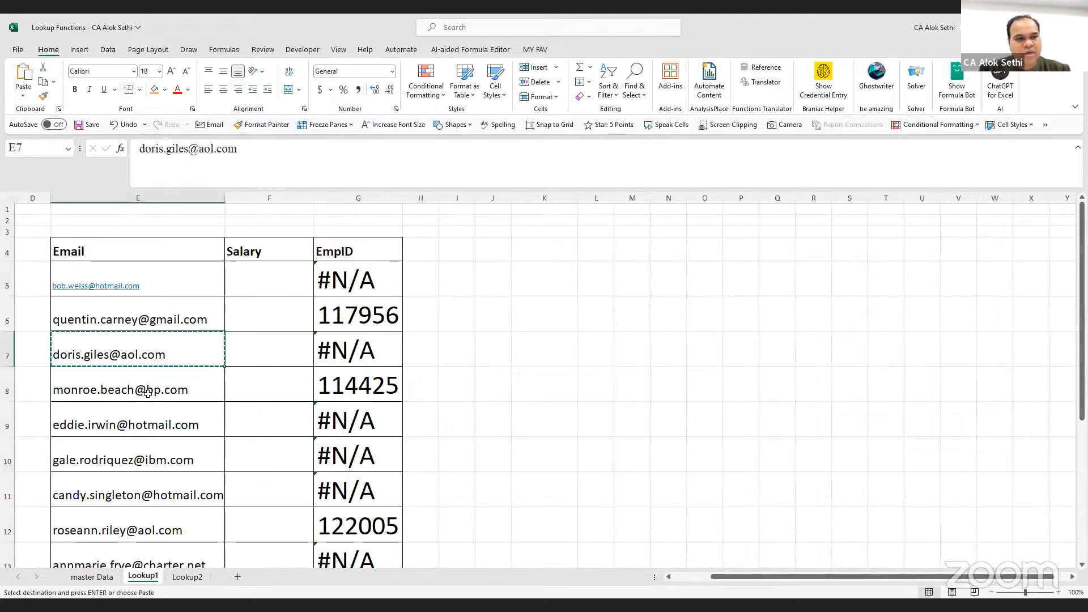
{"action": "key", "text": "ctrl+Page_Up"}
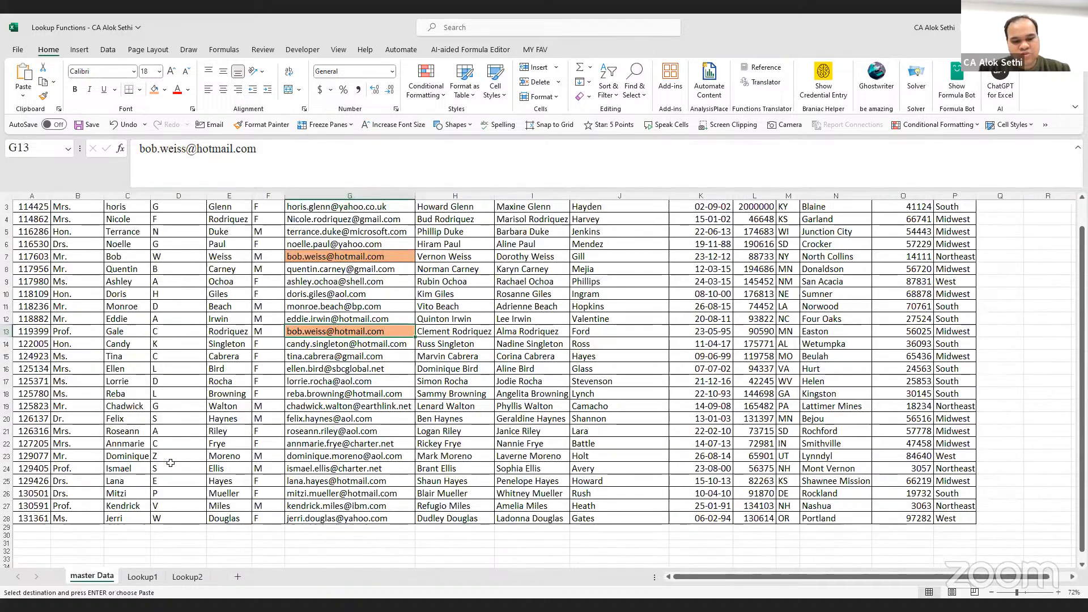
{"action": "key", "text": "ctrl+f"}
{"action": "key", "text": "ctrl+v"}
{"action": "key", "text": "Return"}
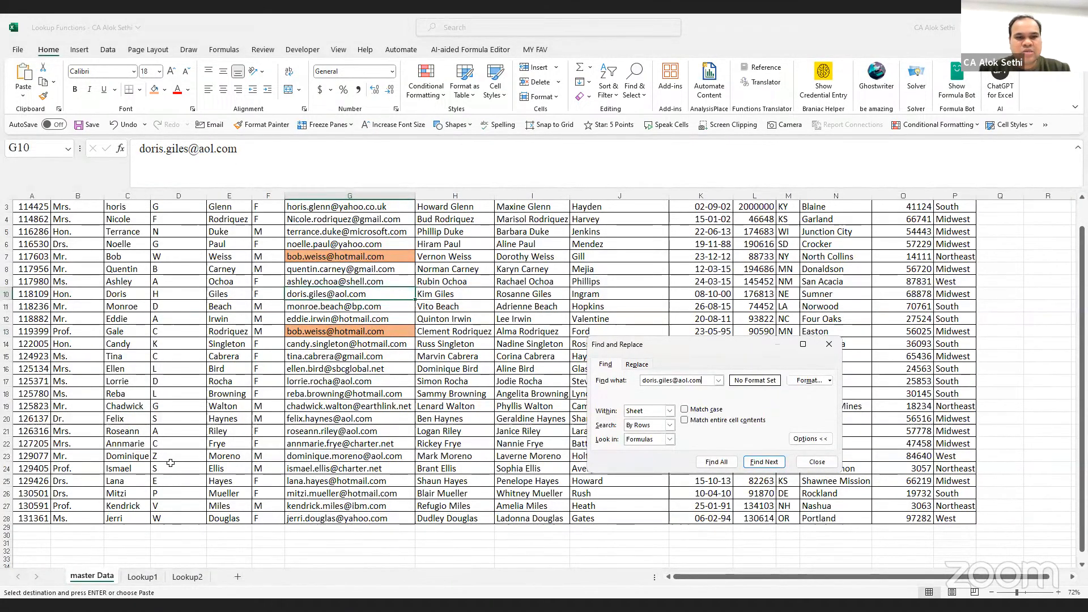
{"action": "key", "text": "Escape"}
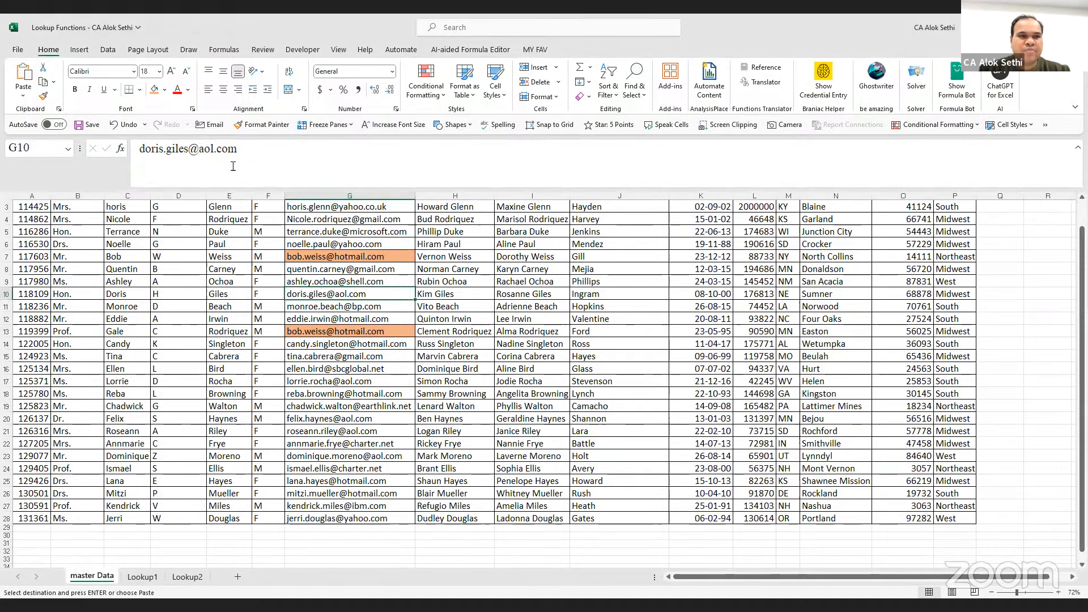
{"action": "left_click", "coordinate": [154, 89]}
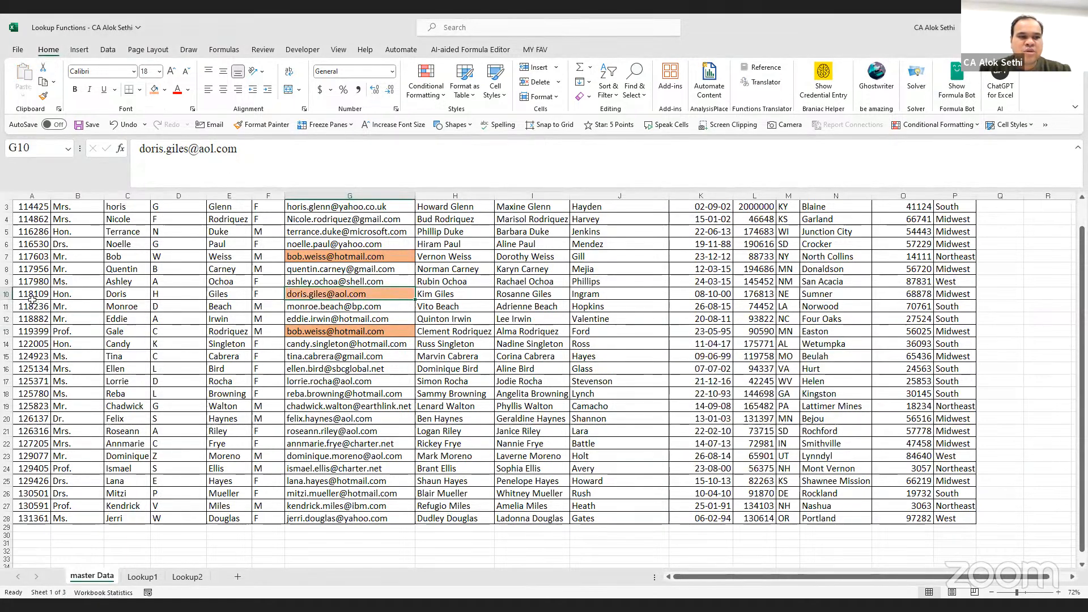
{"action": "key", "text": "Home"}
{"action": "left_click", "coordinate": [153, 90]}
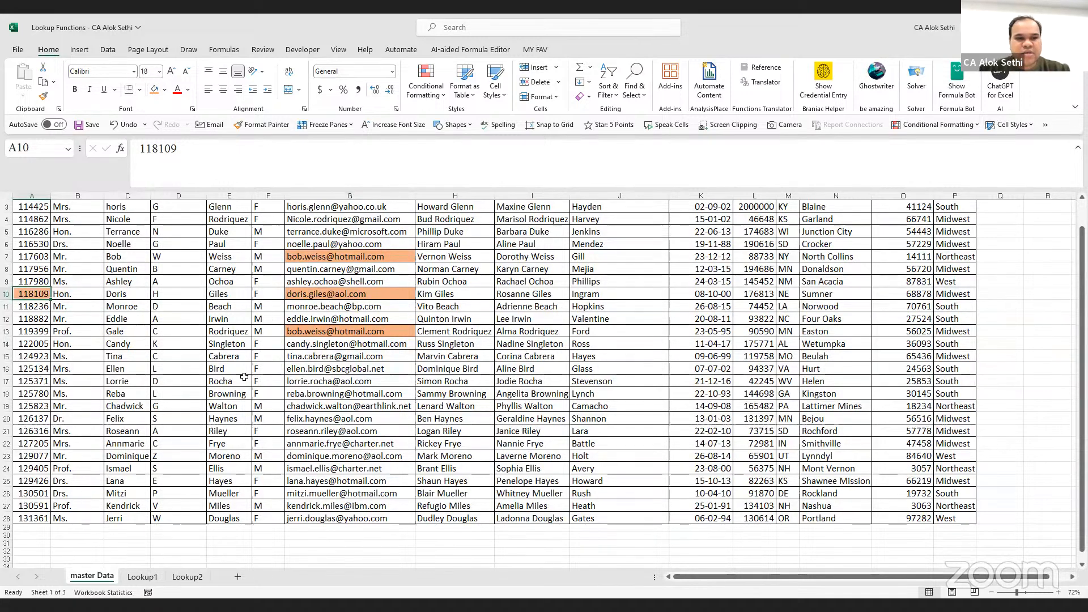
{"action": "left_click", "coordinate": [142, 577]}
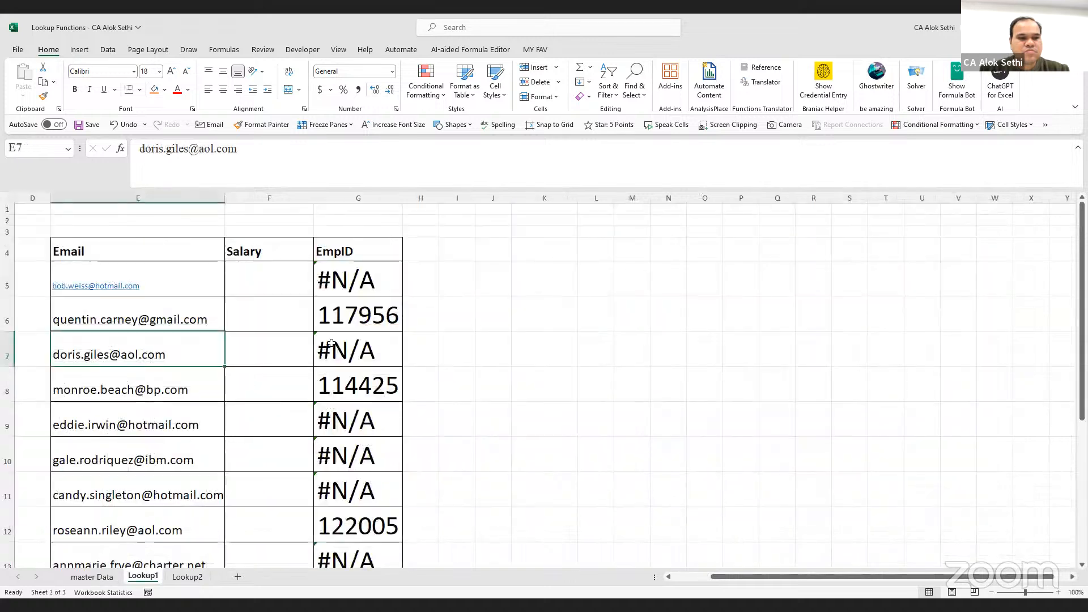
Replace G7 with =LOOKUP(E7,'master Data'!G3:G28,'master Data'!A3:A28)
{"action": "left_click", "coordinate": [359, 352]}
{"action": "key", "text": "Delete"}
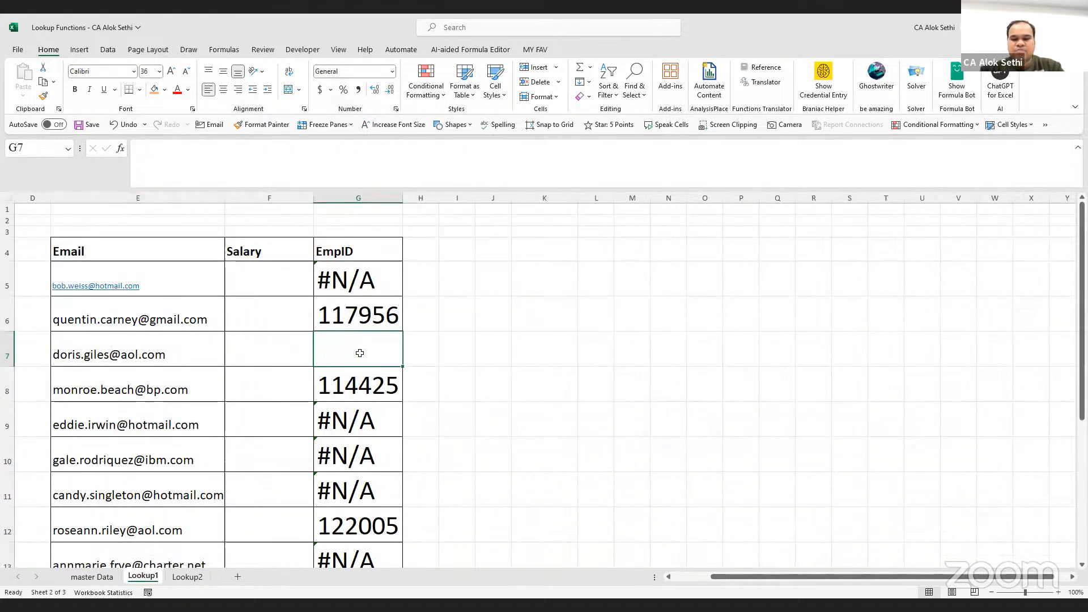
{"action": "type", "text": "="}
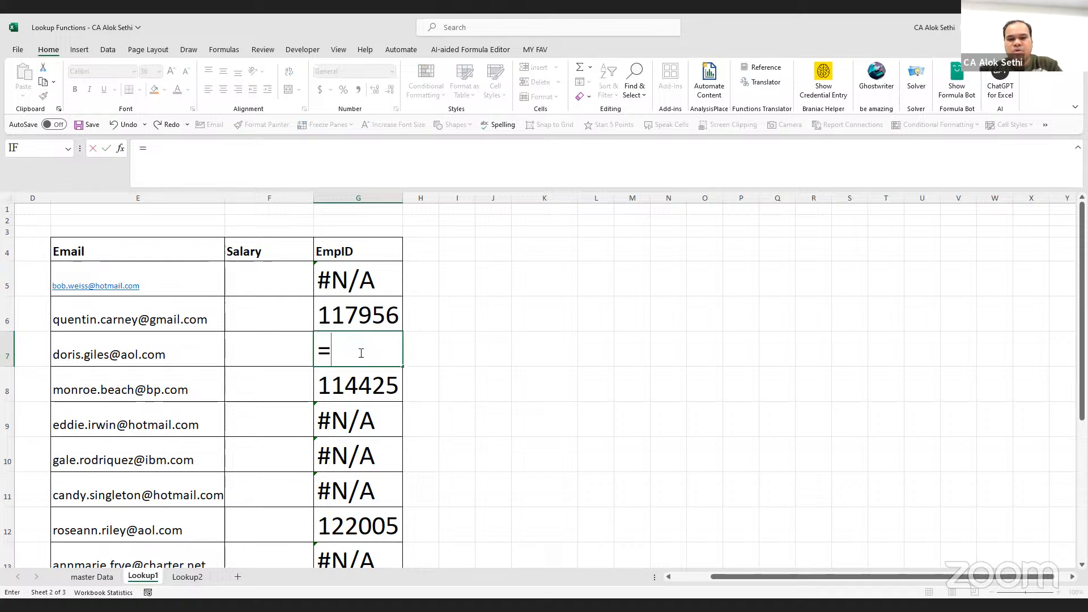
{"action": "type", "text": "lookup("}
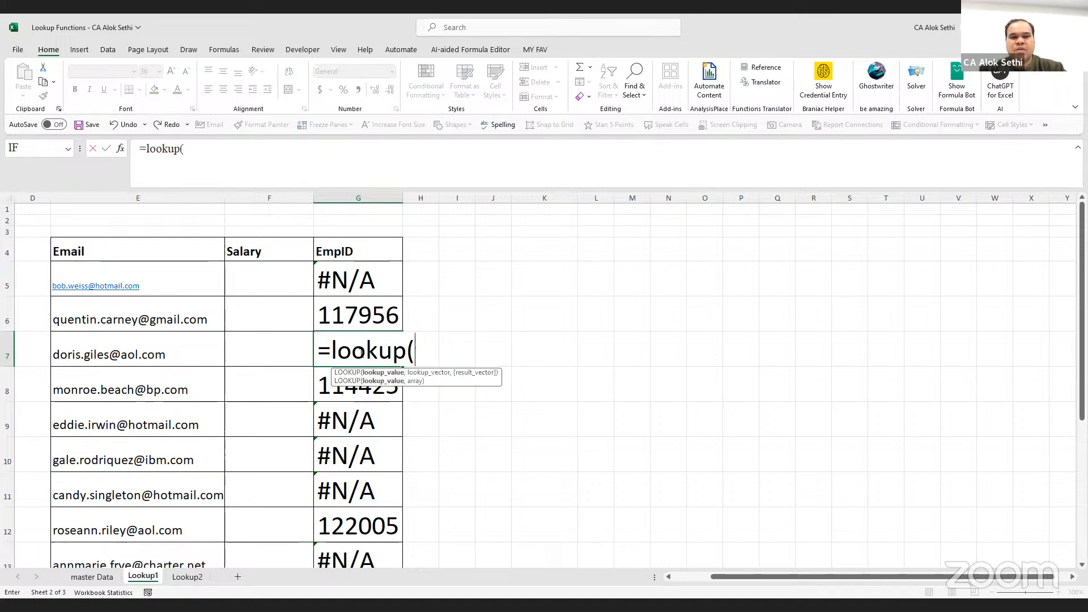
{"action": "left_click", "coordinate": [149, 356]}
{"action": "type", "text": ","}
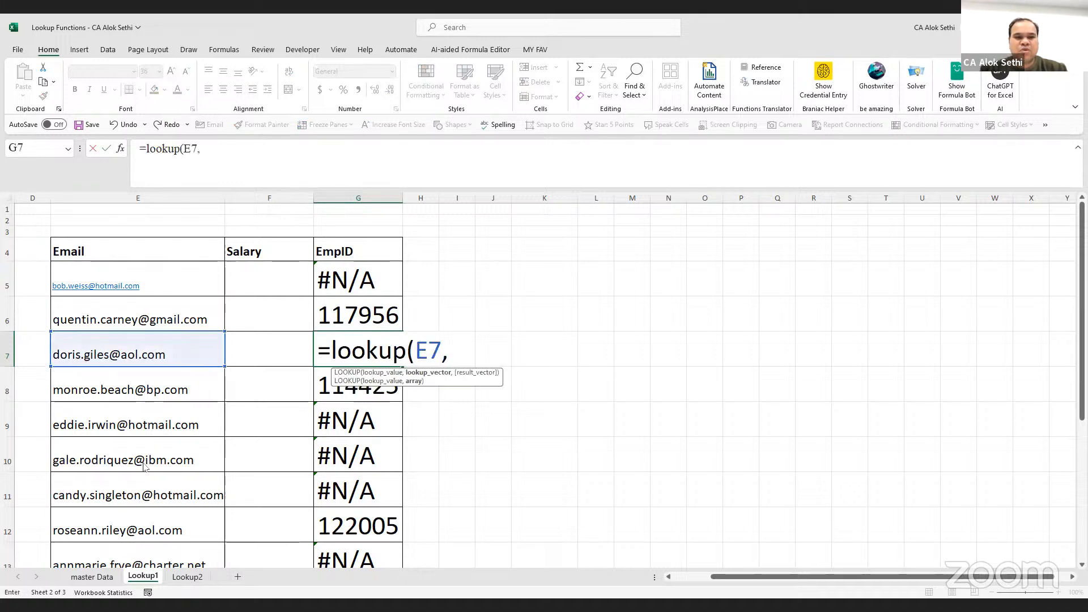
{"action": "left_click", "coordinate": [105, 577]}
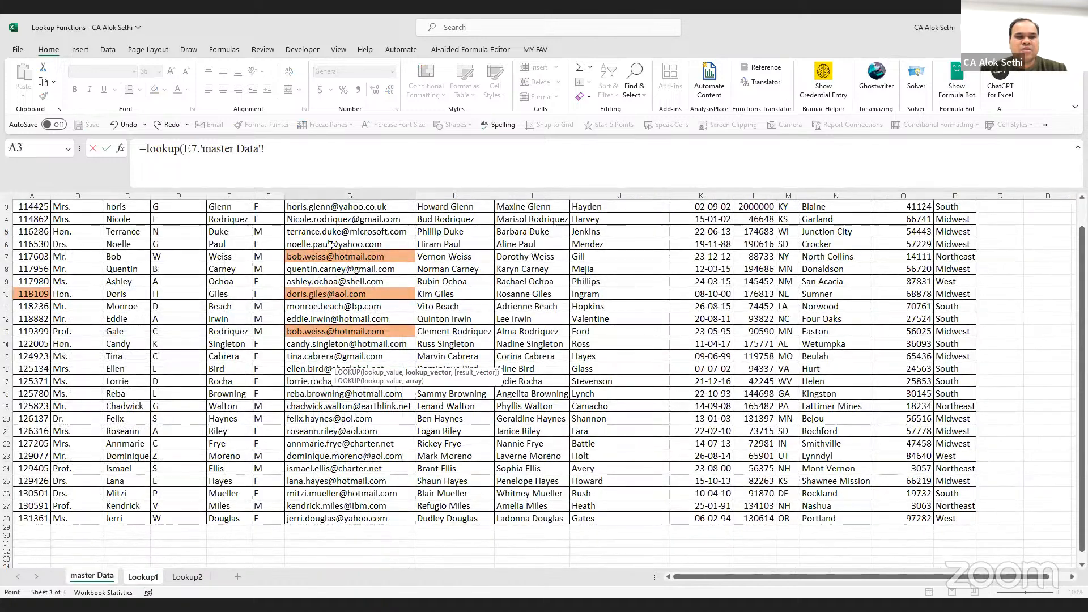
{"action": "scroll", "coordinate": [327, 230], "scroll_direction": "up", "scroll_amount": 1}
{"action": "left_click", "coordinate": [327, 230]}
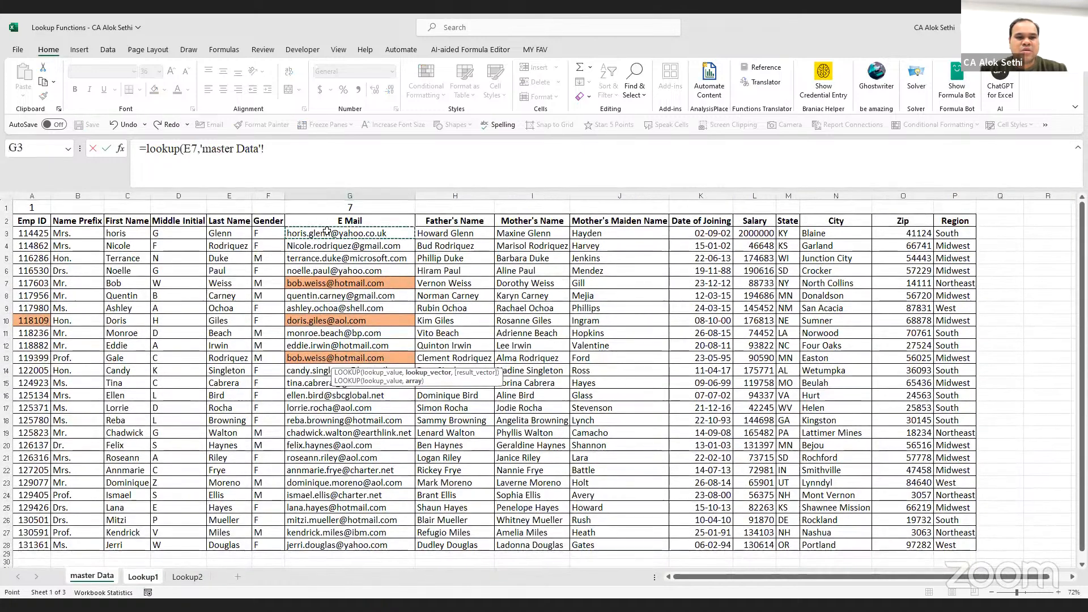
{"action": "key", "text": "ctrl+shift+Down"}
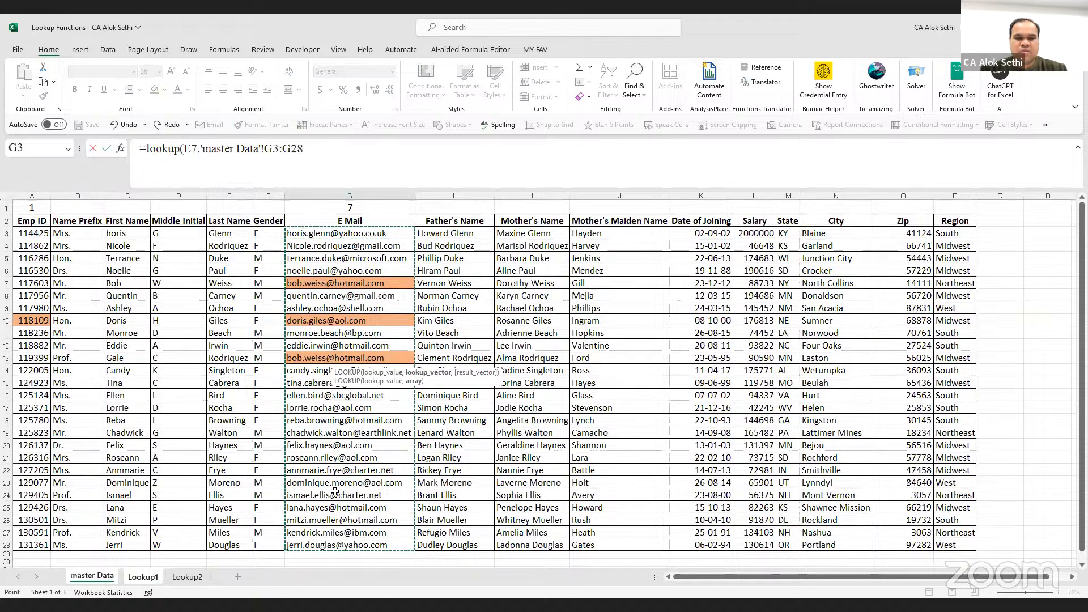
{"action": "type", "text": ","}
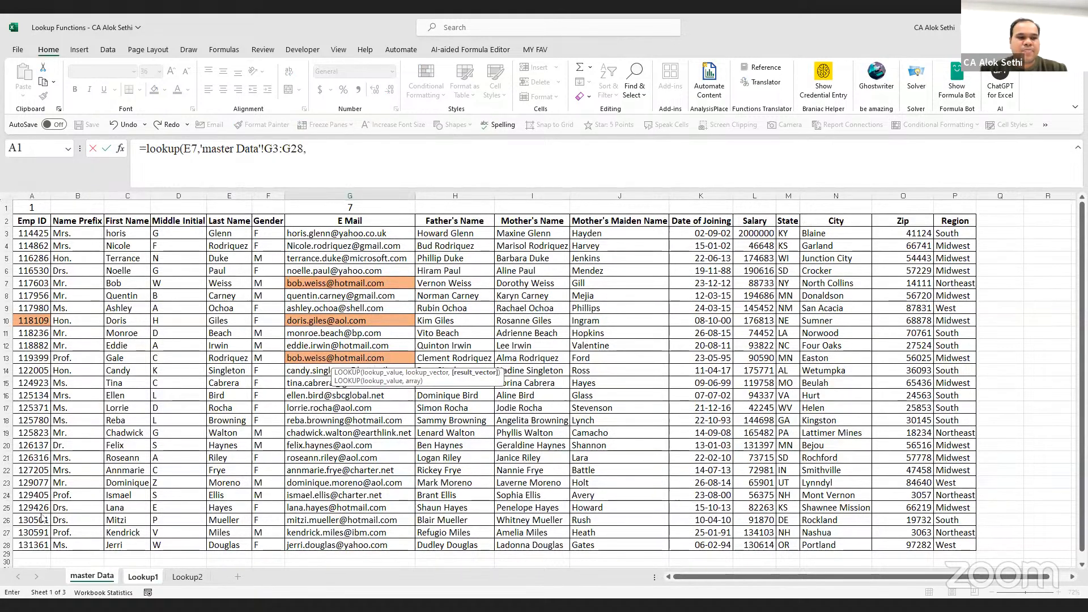
{"action": "left_click_drag", "start_coordinate": [35, 233], "coordinate": [42, 517]}
{"action": "key", "text": "Return"}
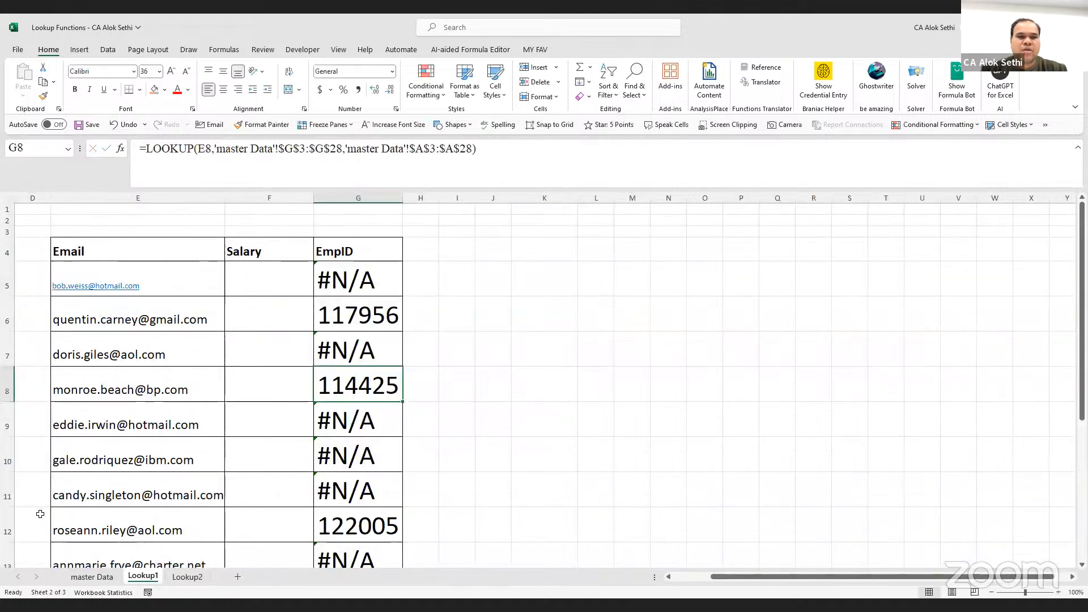
Inspect G7's LOOKUP formula, still #N/A, and begin a VLOOKUP in its place
{"action": "left_click", "coordinate": [346, 350]}
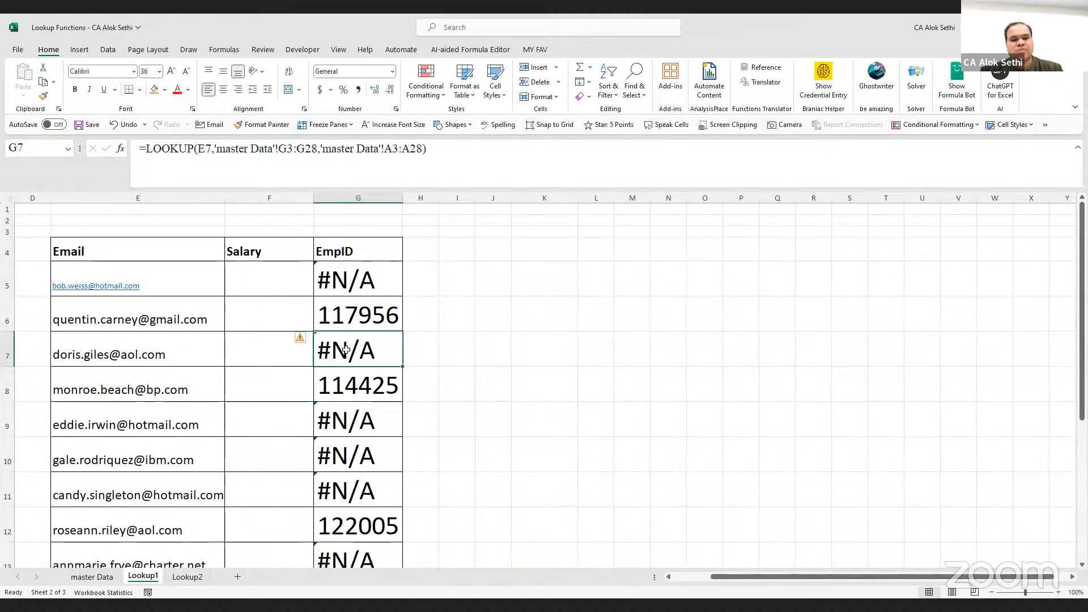
{"action": "double_click", "coordinate": [346, 350]}
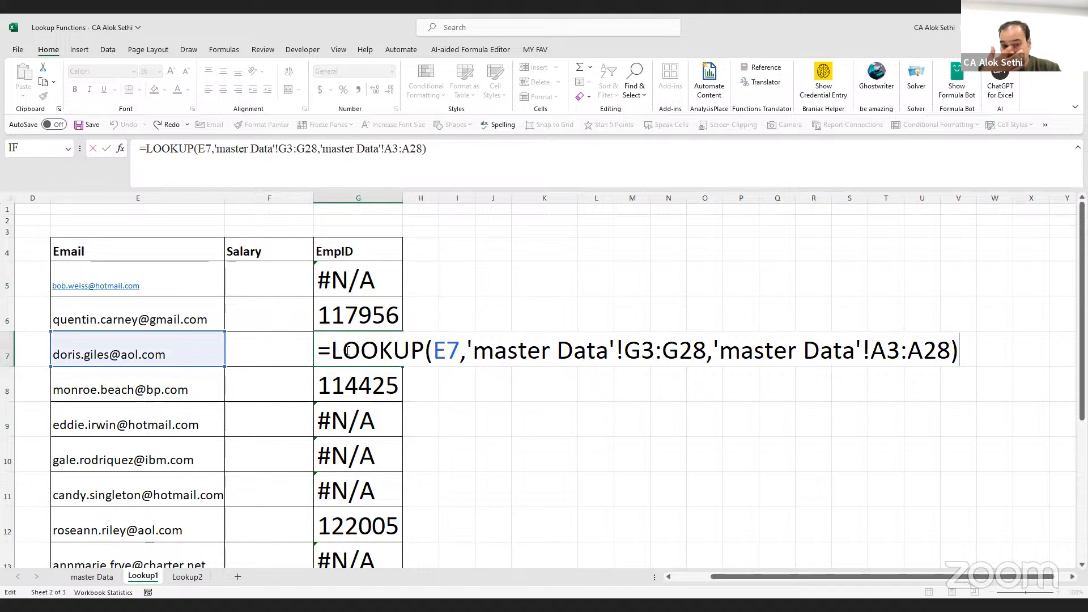
{"action": "key", "text": "Escape"}
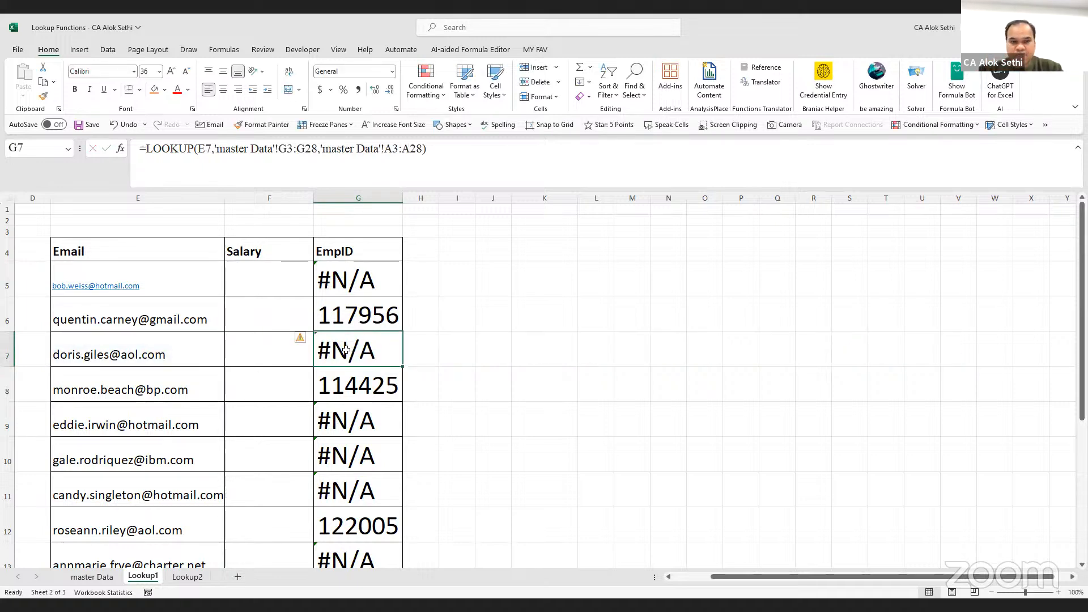
{"action": "type", "text": "="}
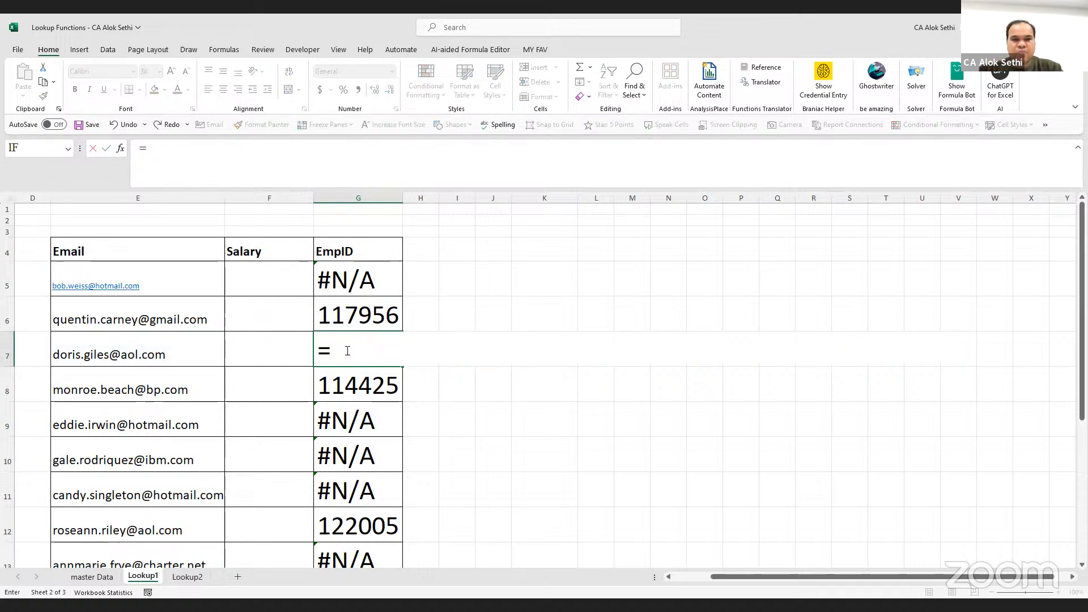
{"action": "type", "text": "vlook"}
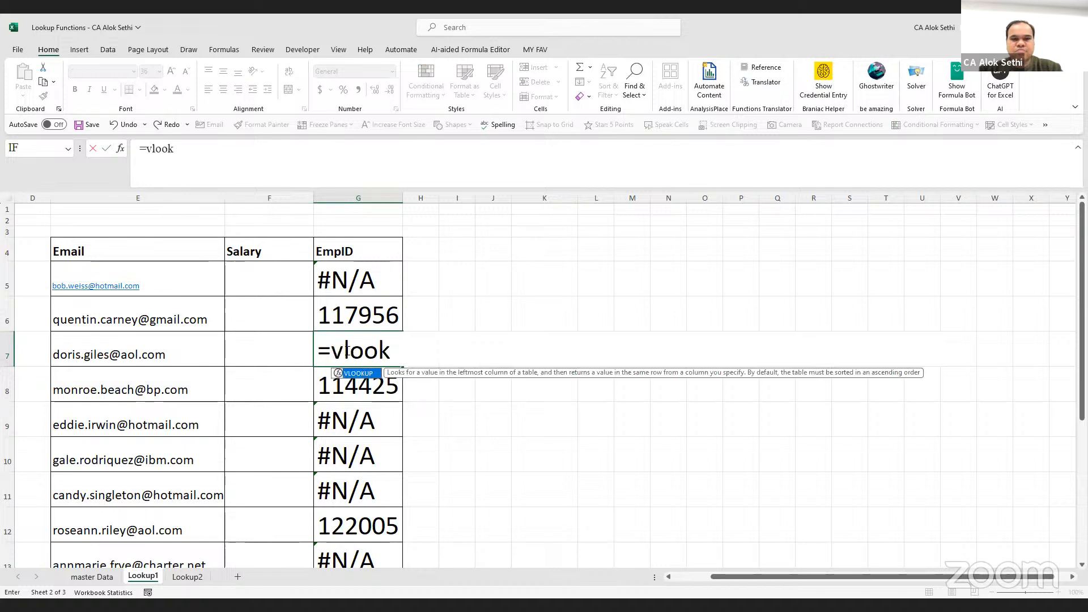
{"action": "type", "text": "up("}
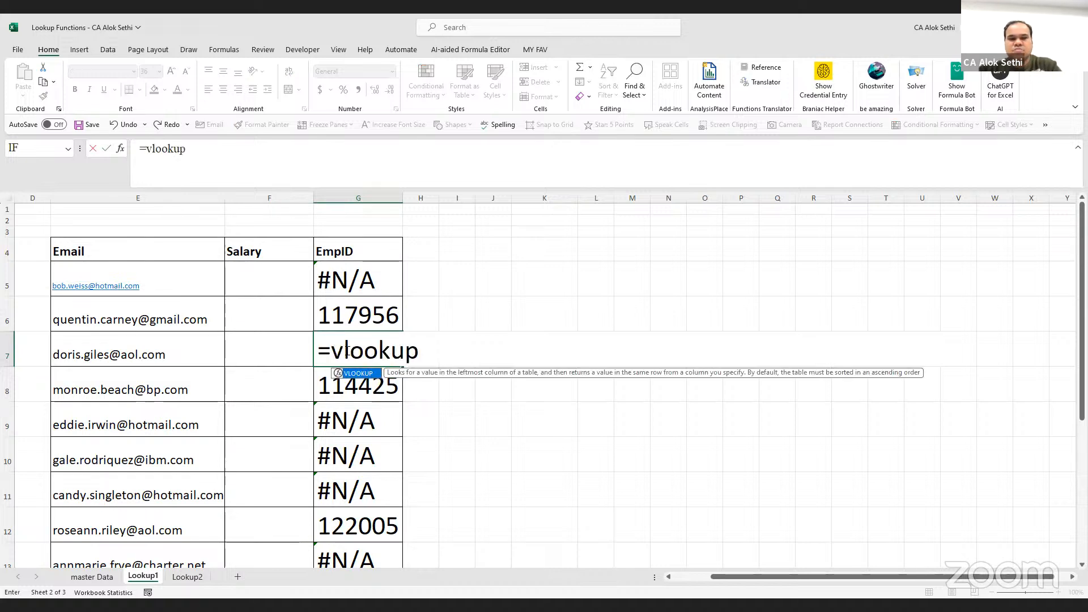
Complete G7 as =VLOOKUP(E7,'master Data'!A3:P28,1), which returns #N/A
{"action": "left_click", "coordinate": [184, 351]}
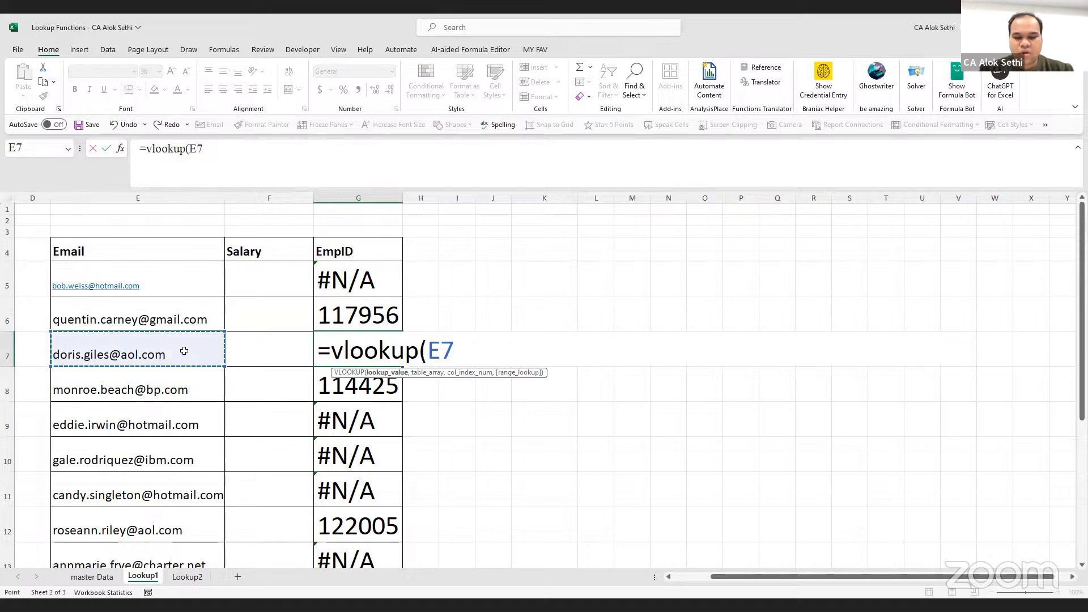
{"action": "type", "text": ","}
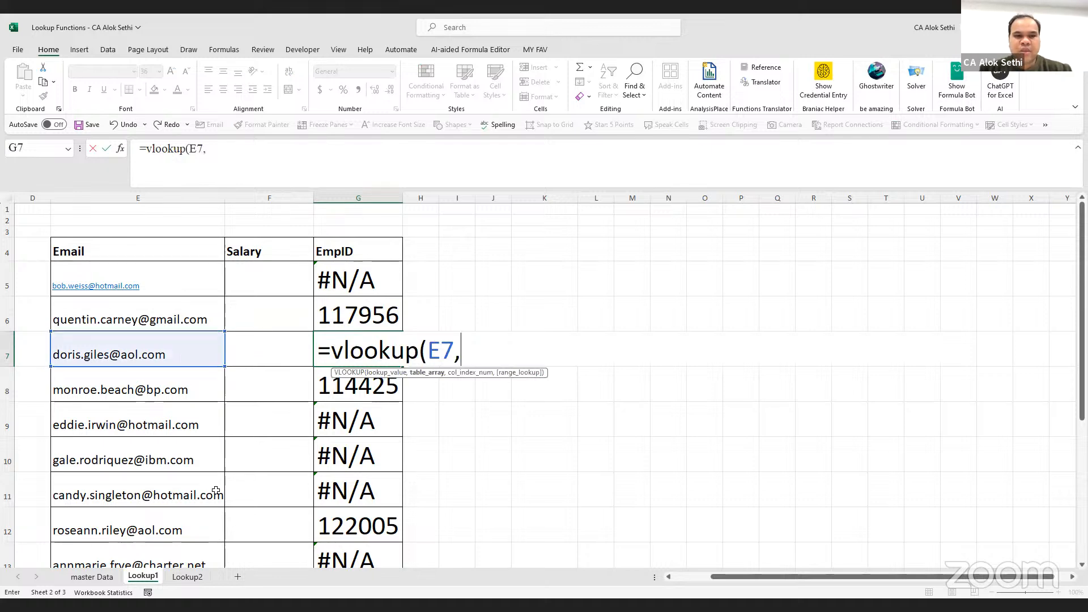
{"action": "left_click", "coordinate": [110, 579]}
{"action": "scroll", "coordinate": [257, 390], "scroll_direction": "up", "scroll_amount": 1}
{"action": "left_click", "coordinate": [33, 233]}
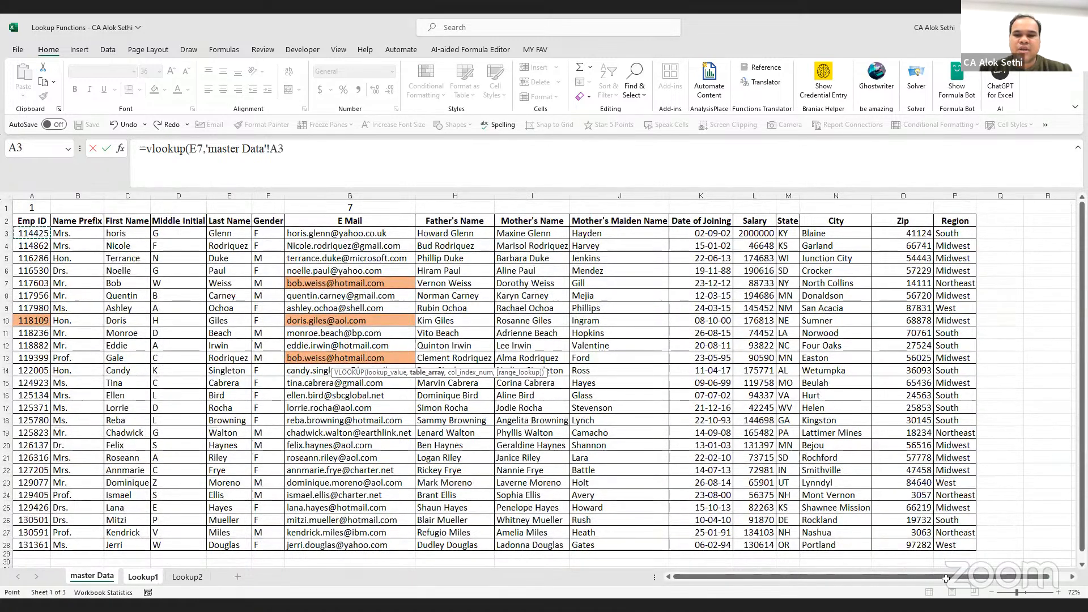
{"action": "scroll", "coordinate": [973, 521], "scroll_direction": "down", "scroll_amount": 1}
{"action": "left_click", "coordinate": [970, 522], "text": "shift"}
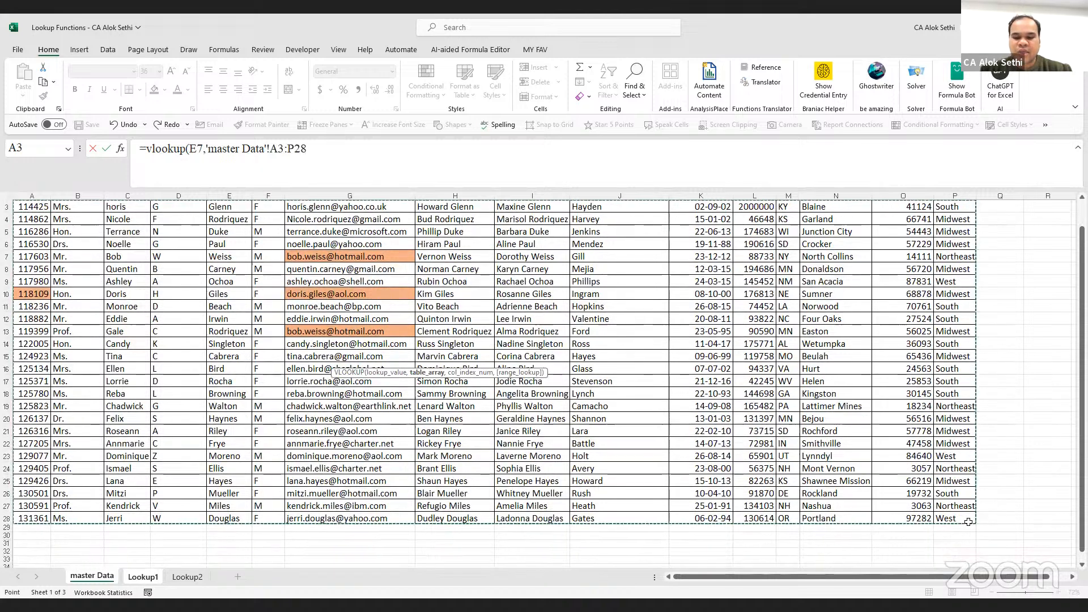
{"action": "type", "text": ","}
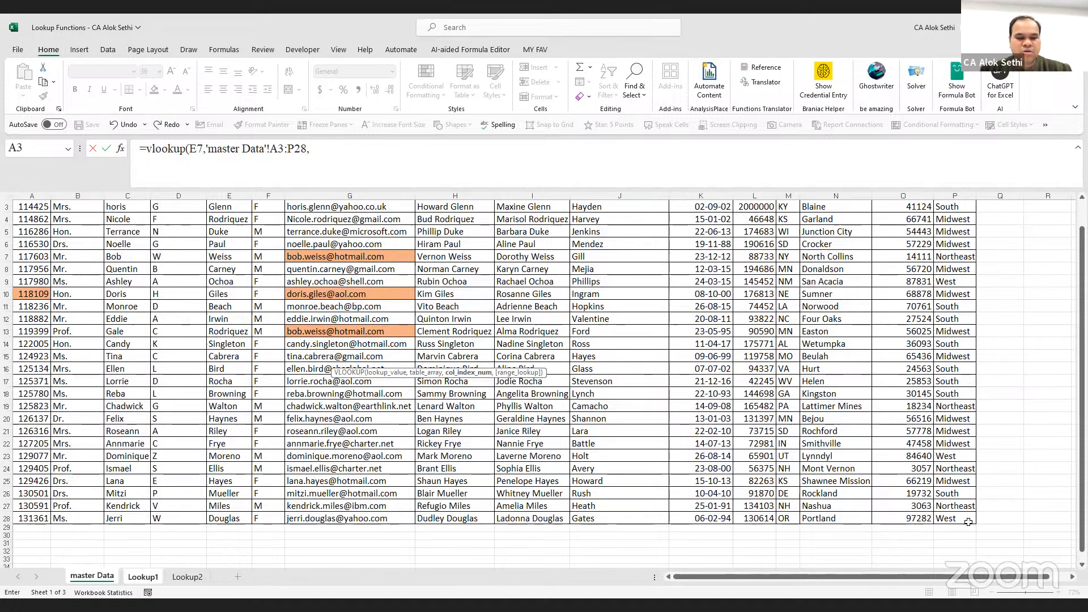
{"action": "type", "text": "1"}
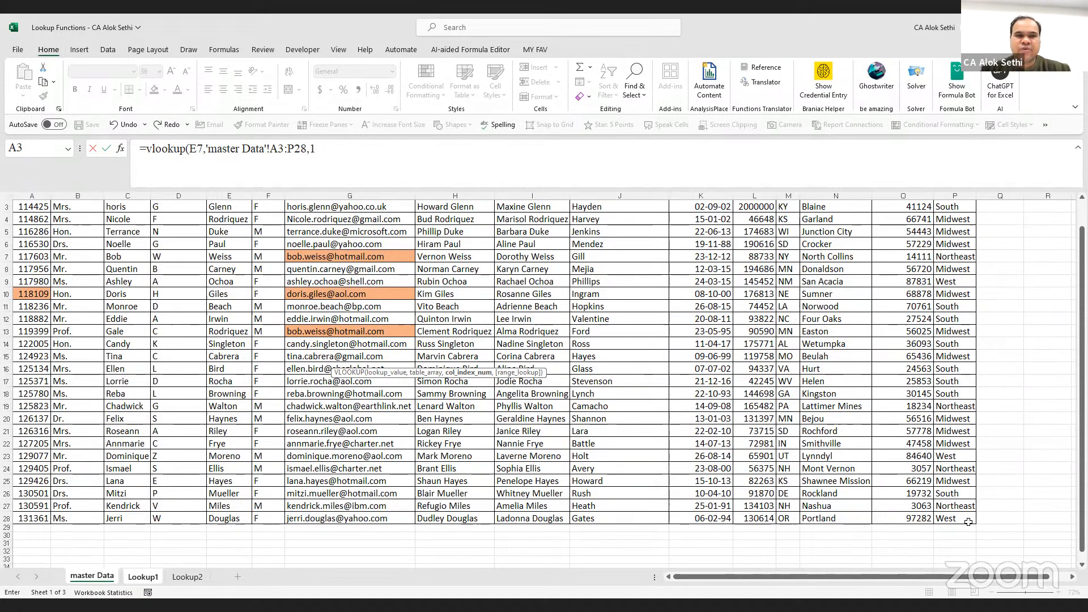
{"action": "key", "text": "Return"}
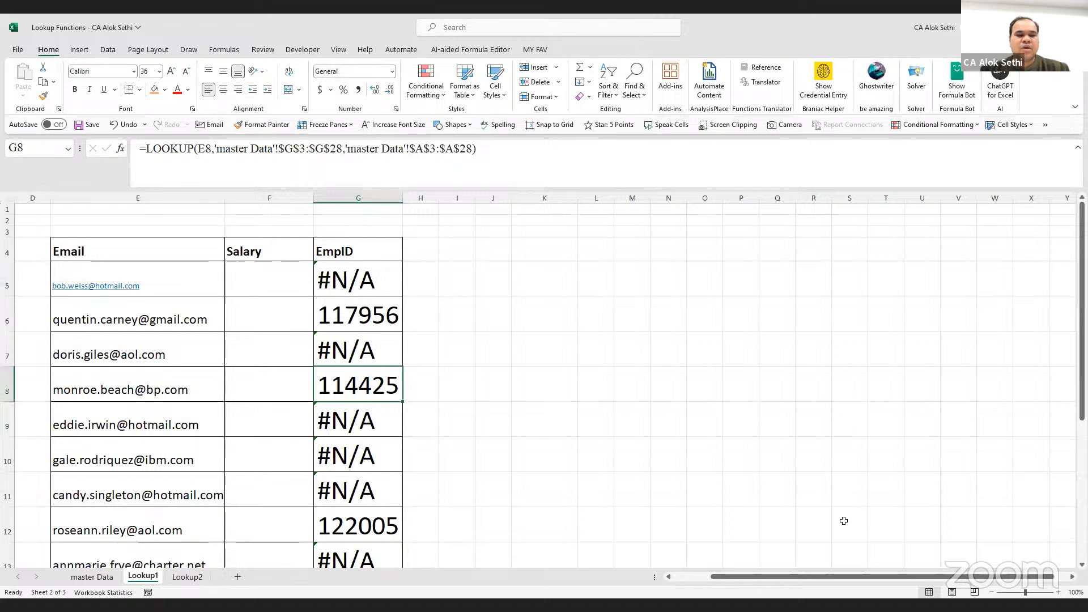
{"action": "key", "text": "Up"}
{"action": "key", "text": "F2"}
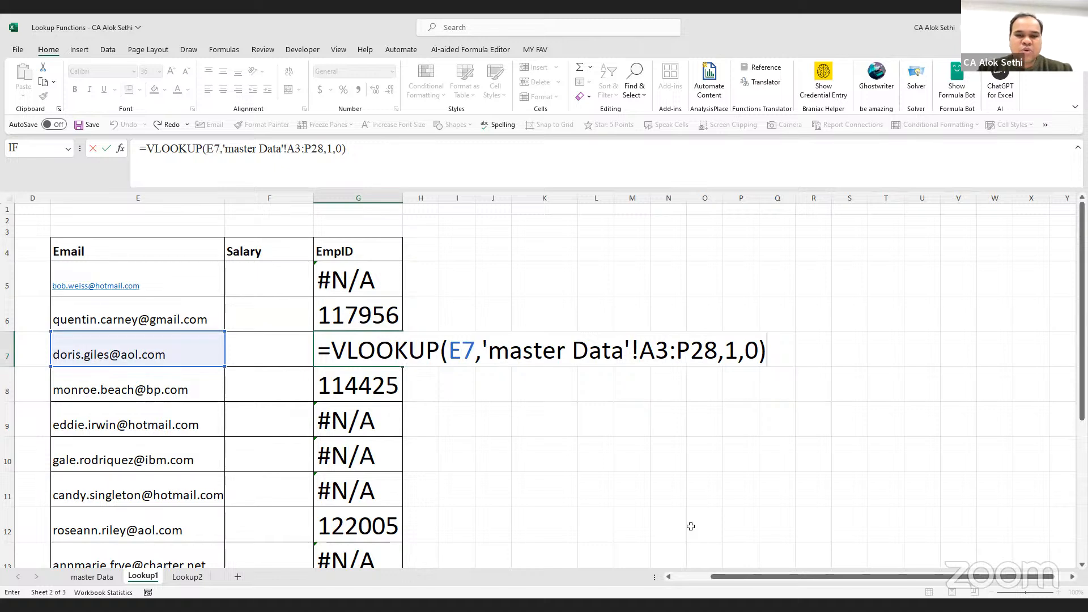
{"action": "key", "text": "alt+Tab"}
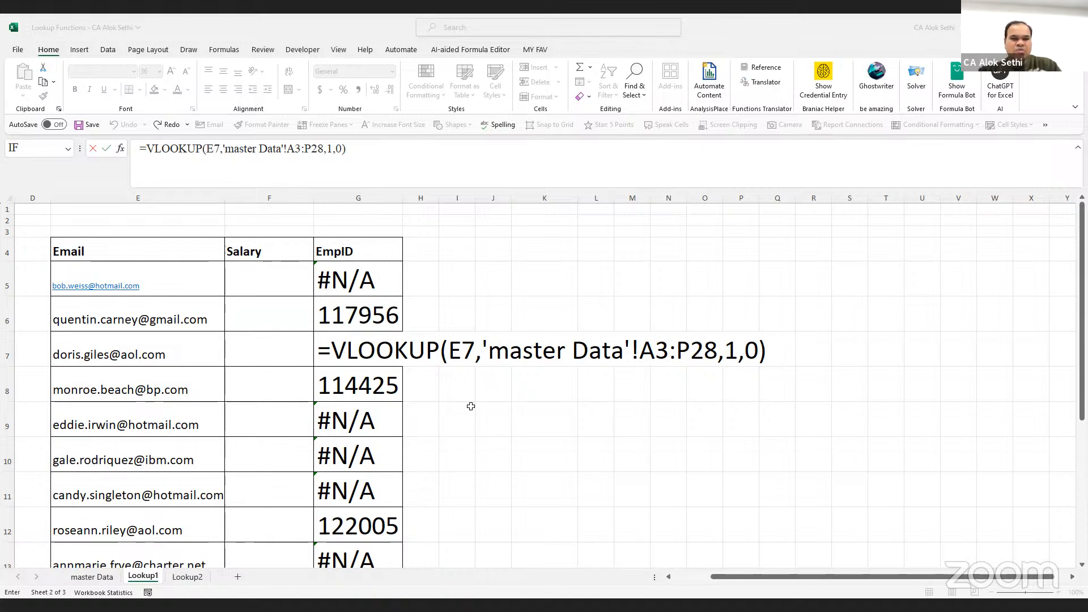
{"action": "key", "text": "ctrl+Return"}
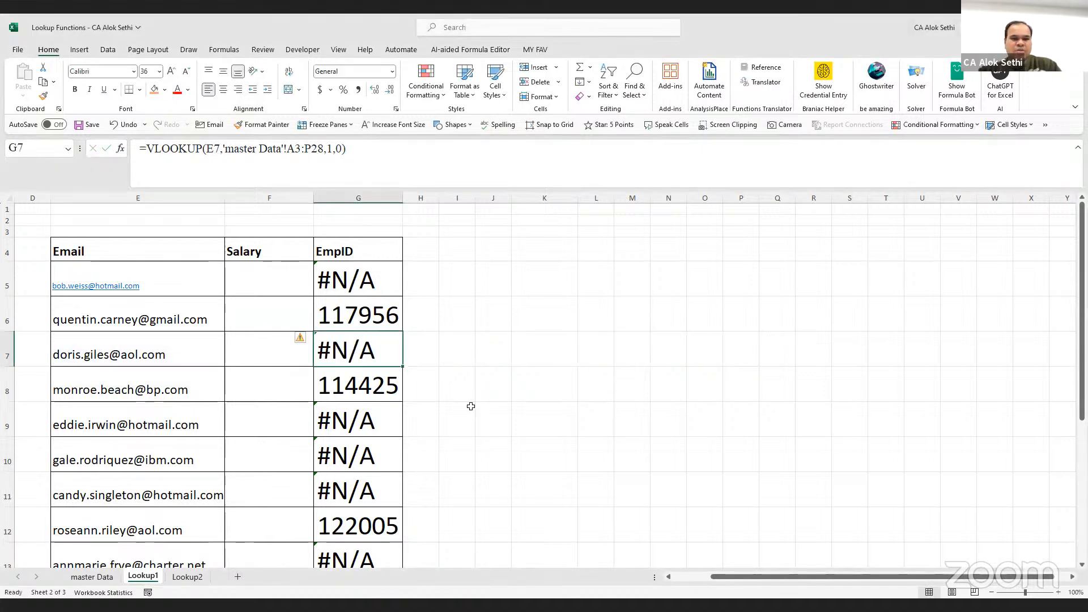
Rewrite G7 as =XLOOKUP(E7,'master Data'!G3:G28,'master Data'!A3:A28), returning Emp ID 118109
{"action": "left_click", "coordinate": [133, 356]}
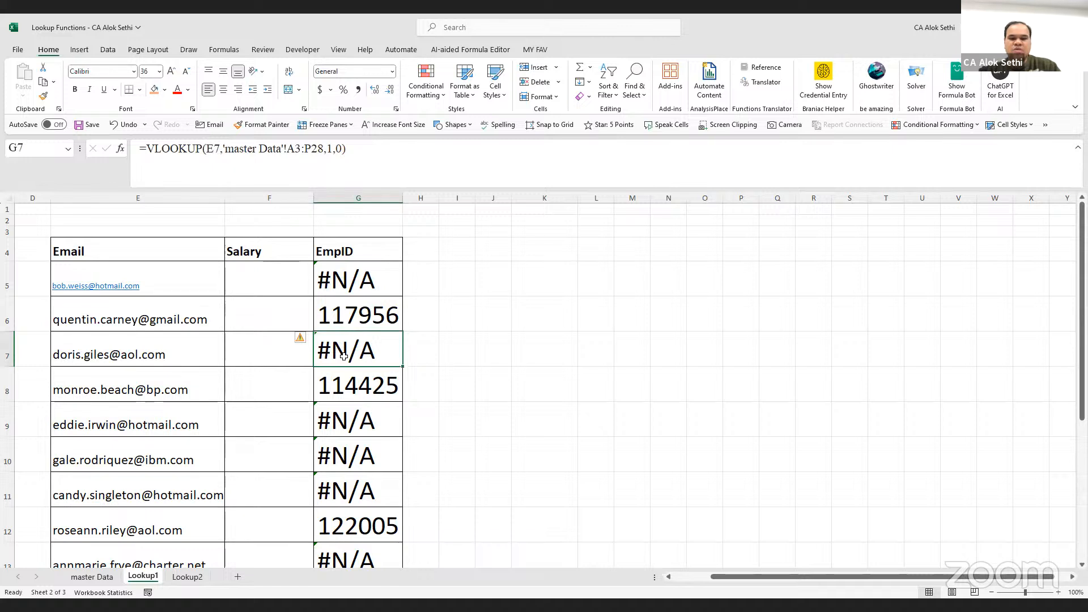
{"action": "type", "text": "="}
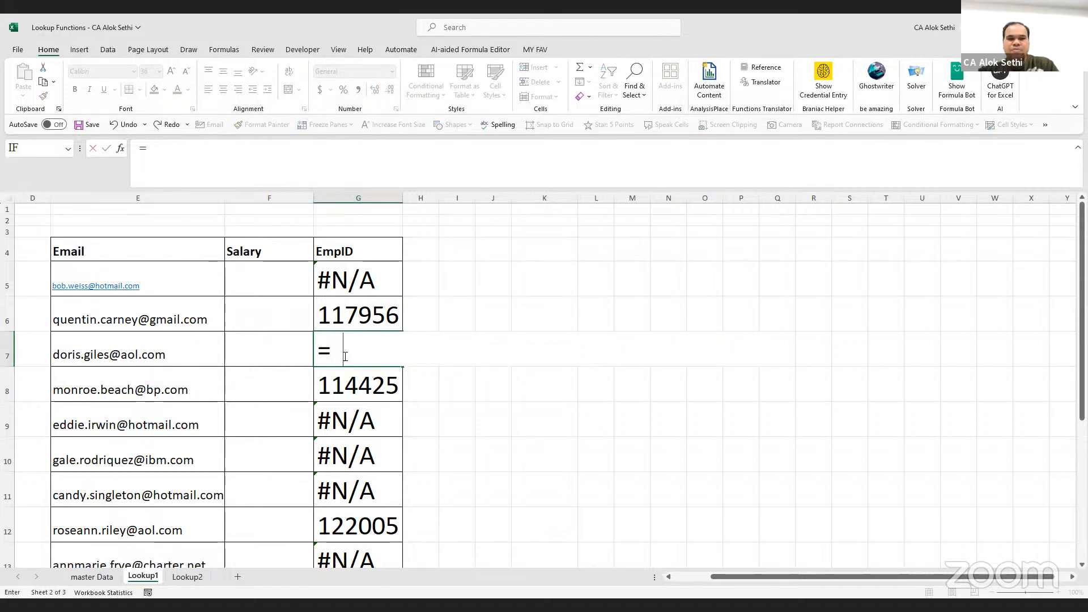
{"action": "type", "text": "xlookup"}
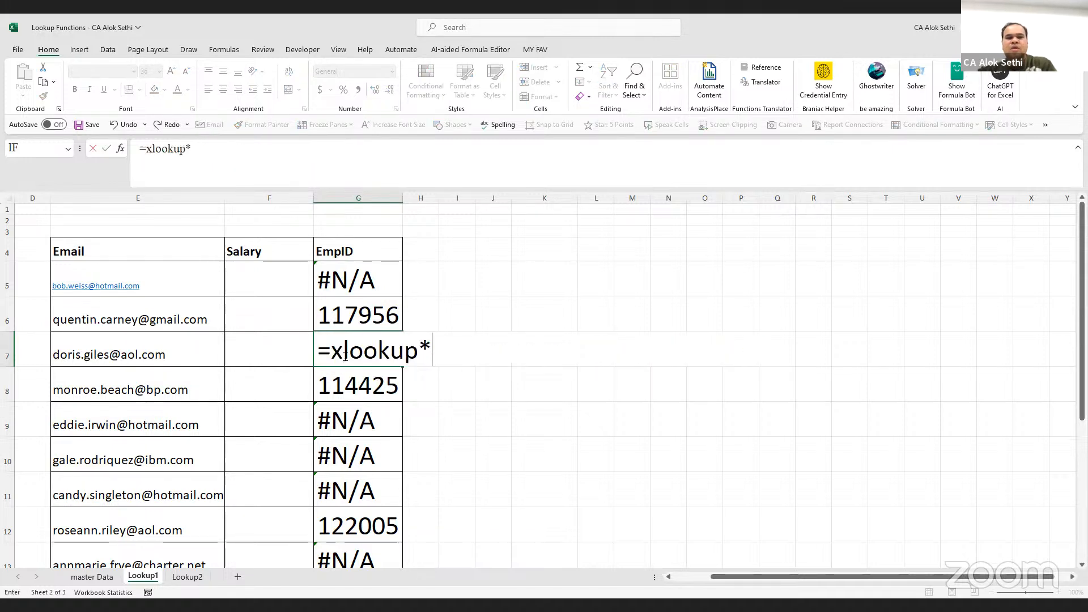
{"action": "type", "text": "("}
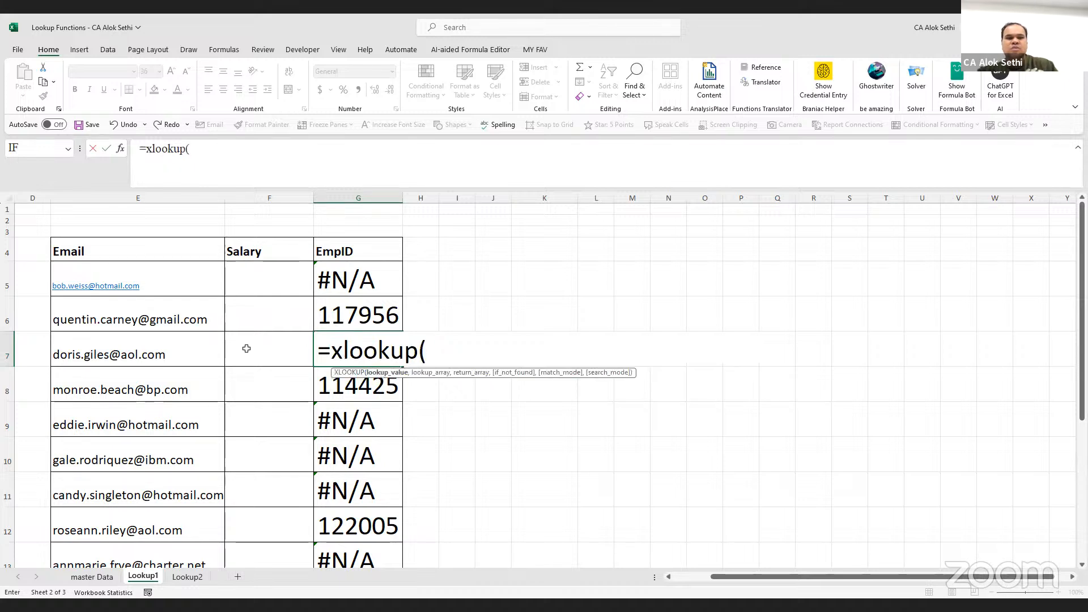
{"action": "left_click", "coordinate": [195, 363]}
{"action": "type", "text": "."}
{"action": "type", "text": ","}
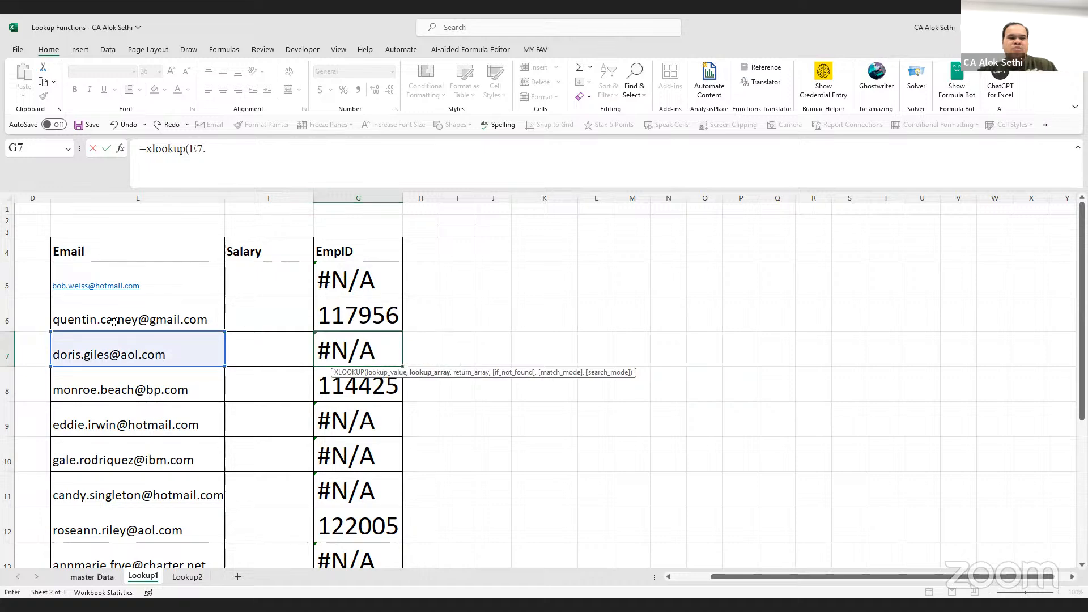
{"action": "left_click", "coordinate": [99, 573]}
{"action": "scroll", "coordinate": [333, 229], "scroll_direction": "up", "scroll_amount": 1}
{"action": "left_click_drag", "start_coordinate": [333, 232], "coordinate": [352, 526]}
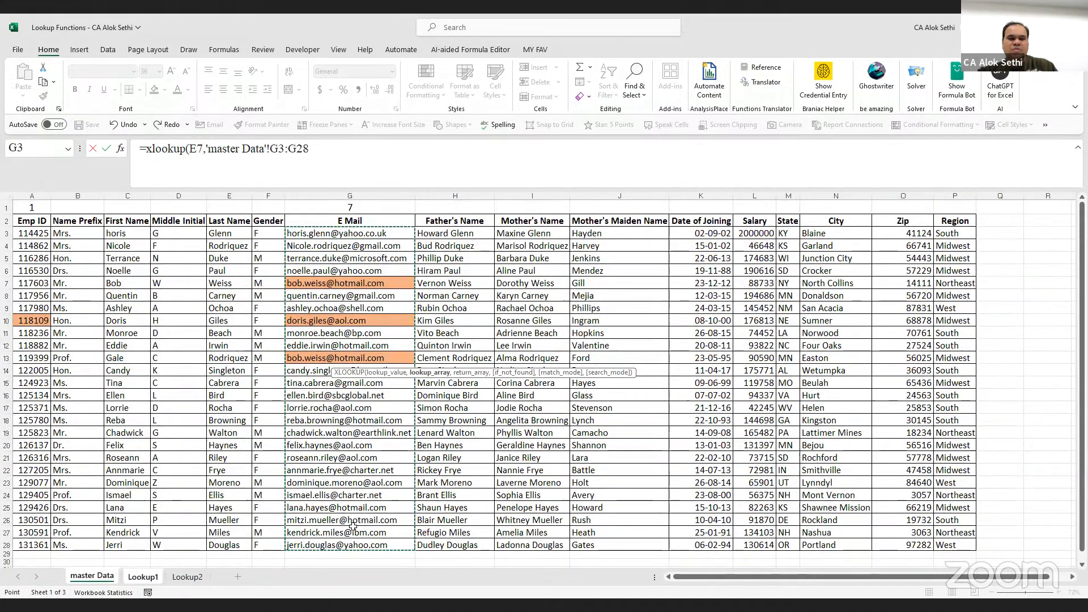
{"action": "type", "text": ","}
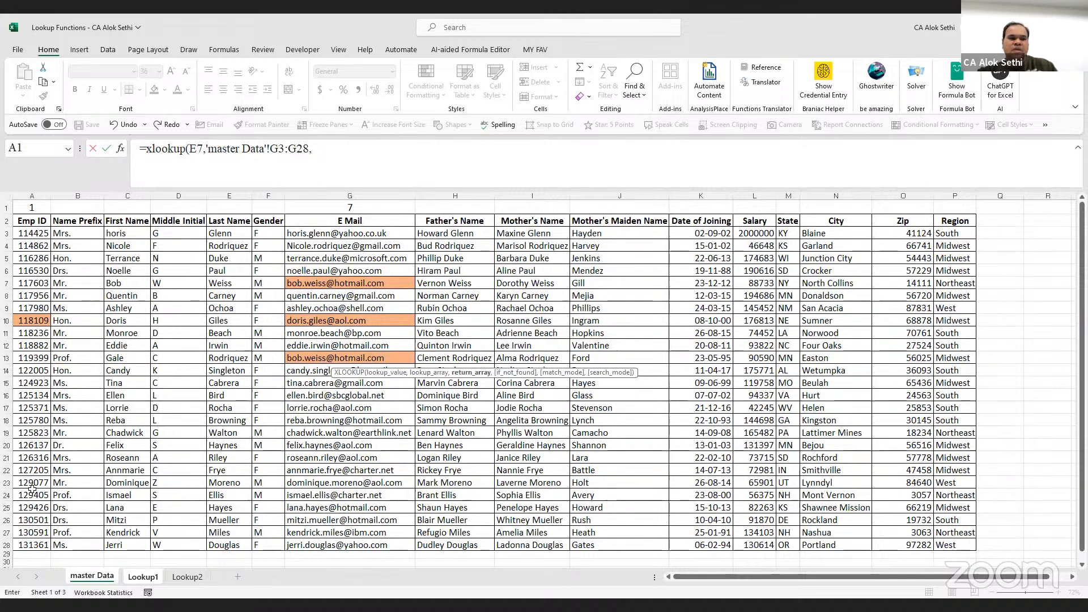
{"action": "left_click_drag", "start_coordinate": [31, 233], "coordinate": [32, 545]}
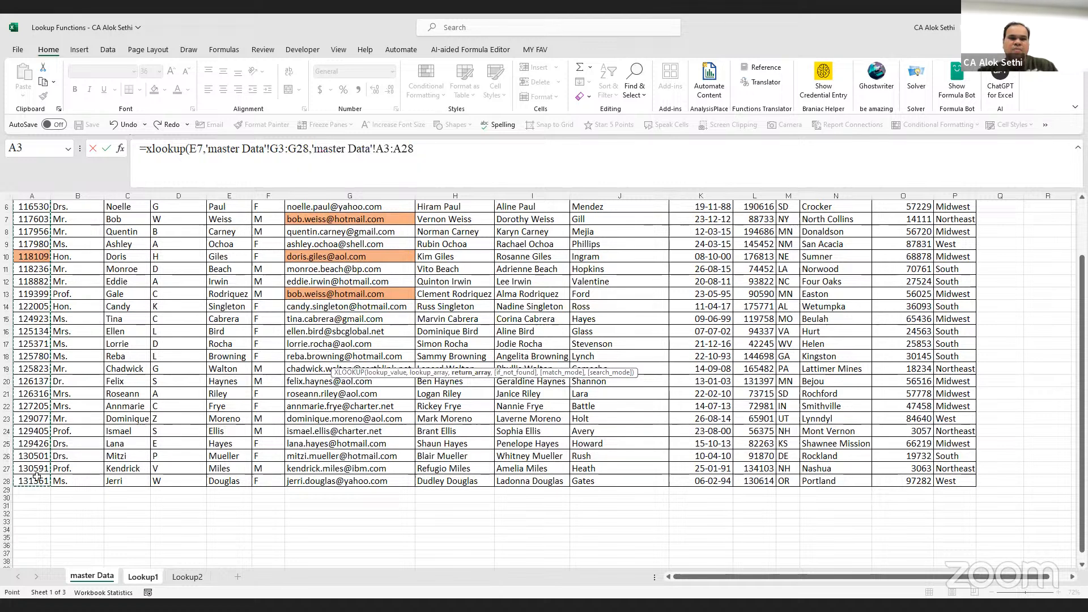
{"action": "key", "text": "Return"}
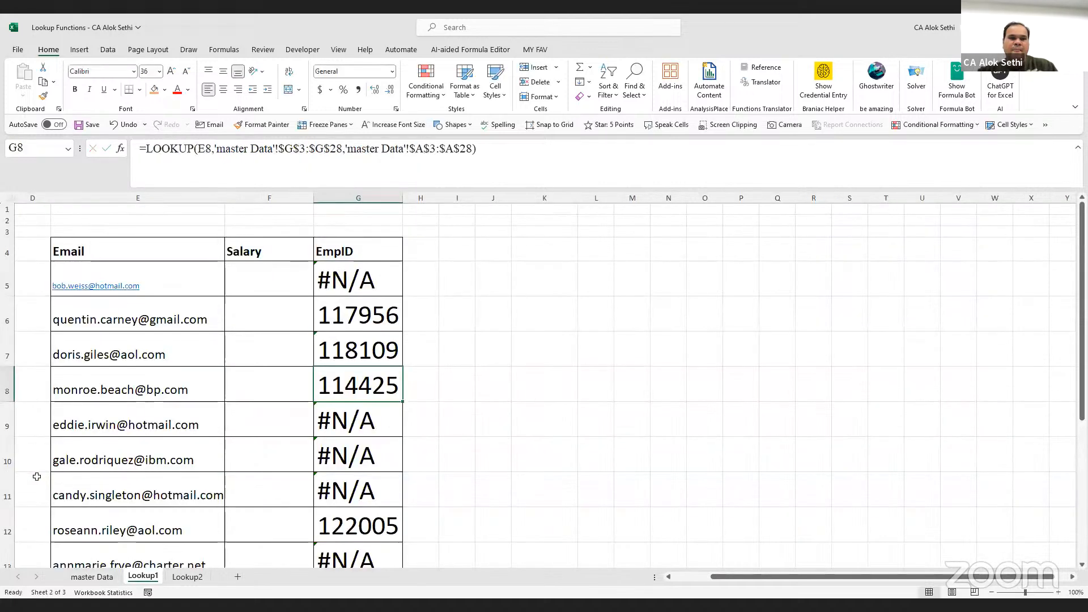
{"action": "left_click", "coordinate": [339, 355]}
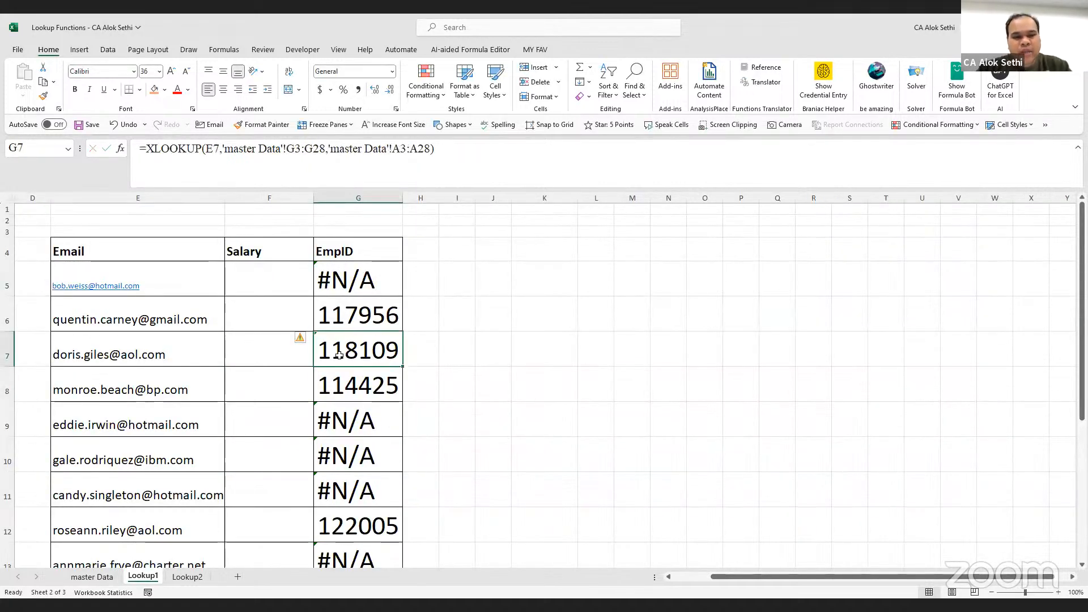
{"action": "double_click", "coordinate": [339, 356]}
{"action": "key", "text": "Escape"}
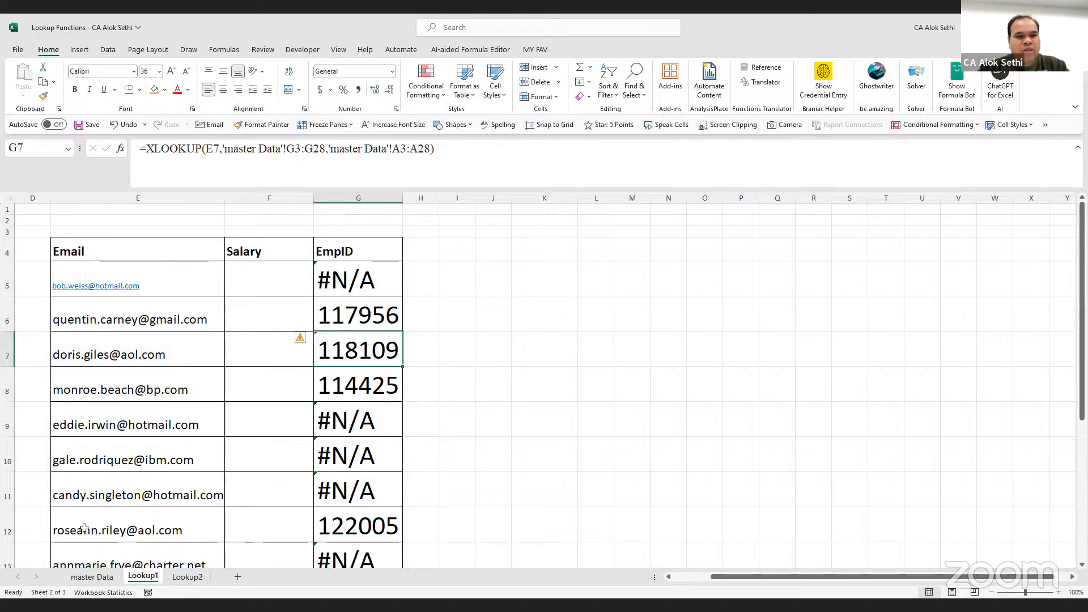
{"action": "left_click", "coordinate": [77, 577]}
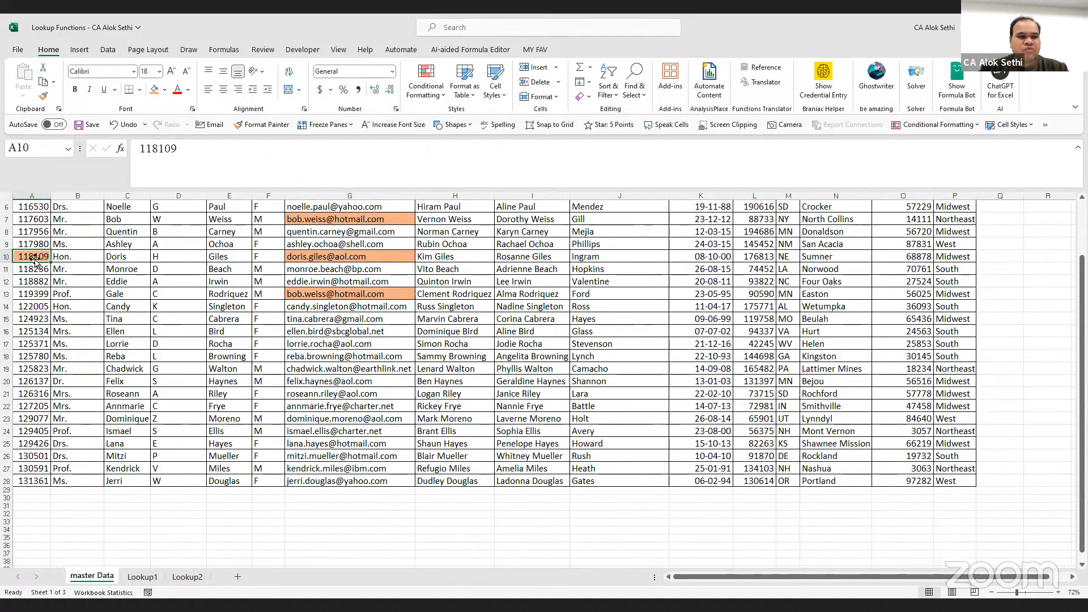
{"action": "scroll", "coordinate": [56, 315], "scroll_direction": "up", "scroll_amount": 4, "text": "ctrl"}
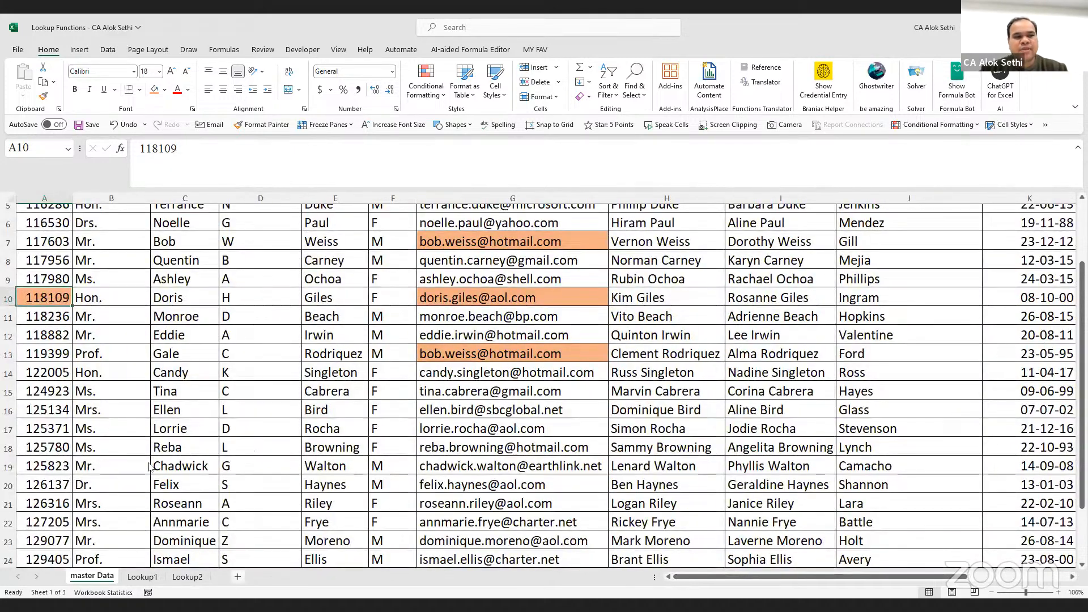
{"action": "left_click", "coordinate": [143, 577]}
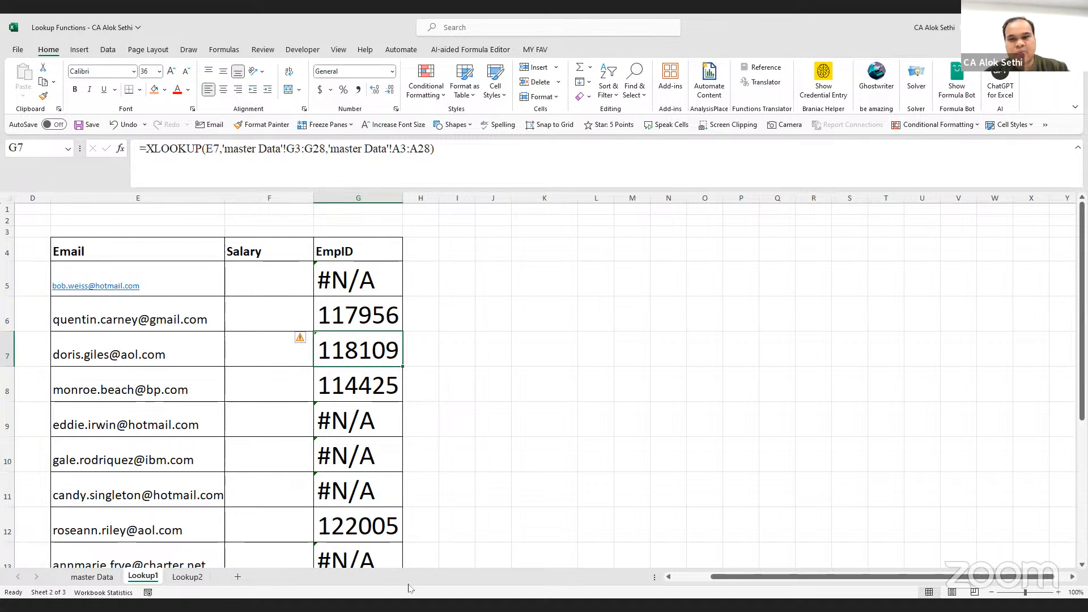
{"action": "key", "text": "alt+Tab"}
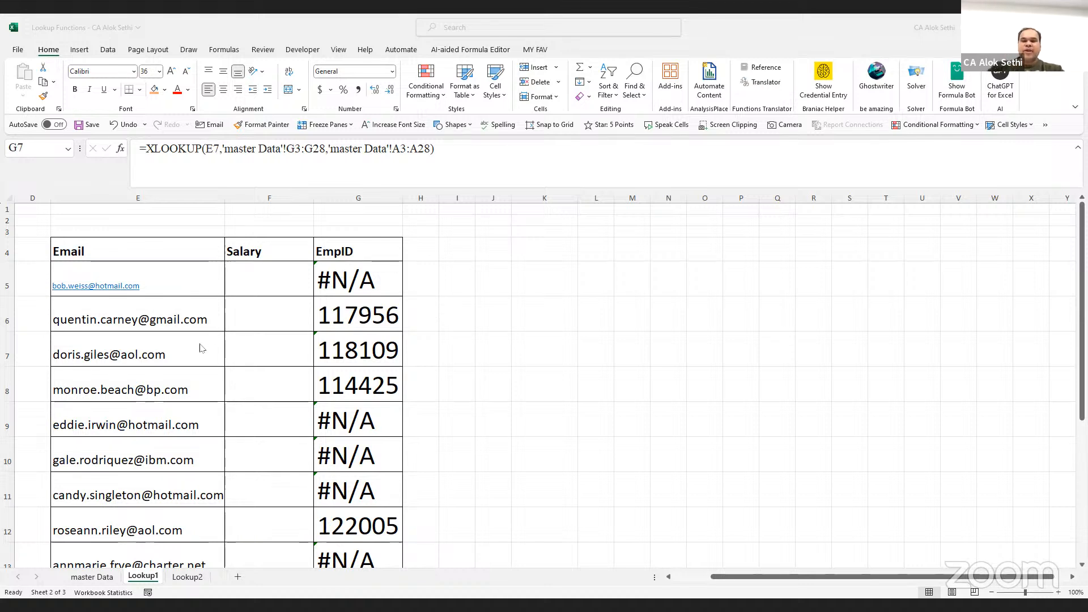
{"action": "left_click", "coordinate": [255, 271]}
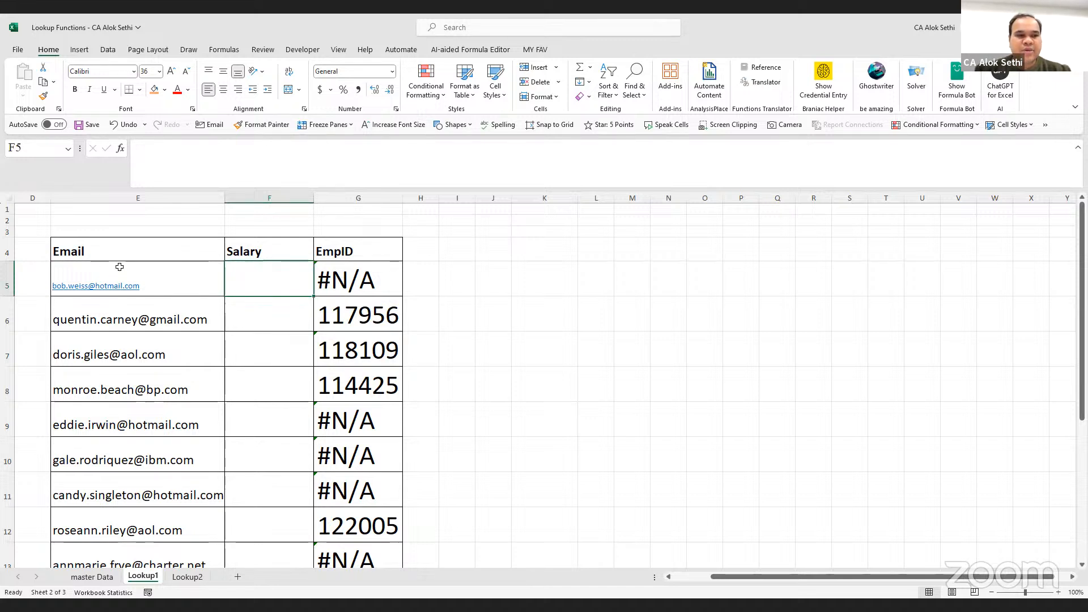
{"action": "left_click", "coordinate": [92, 577]}
{"action": "scroll", "coordinate": [358, 340], "scroll_direction": "up", "scroll_amount": 2}
{"action": "scroll", "coordinate": [358, 340], "scroll_direction": "up", "scroll_amount": 1}
{"action": "scroll", "coordinate": [358, 340], "scroll_direction": "right", "scroll_amount": 3}
{"action": "scroll", "coordinate": [358, 340], "scroll_direction": "right", "scroll_amount": 2}
{"action": "left_click", "coordinate": [703, 260]}
{"action": "left_click", "coordinate": [782, 260]}
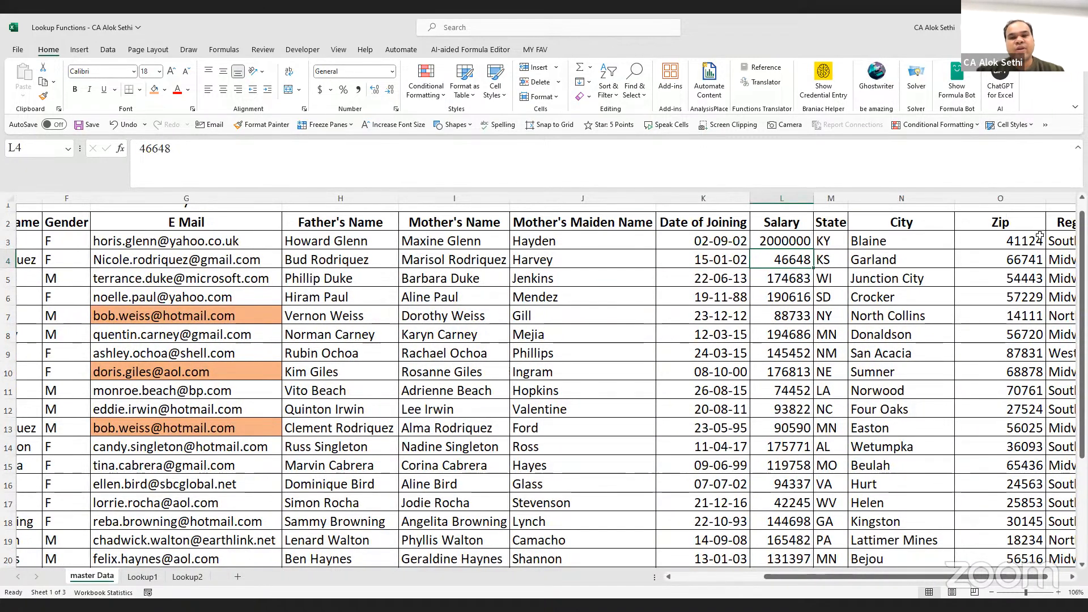
{"action": "left_click", "coordinate": [786, 238]}
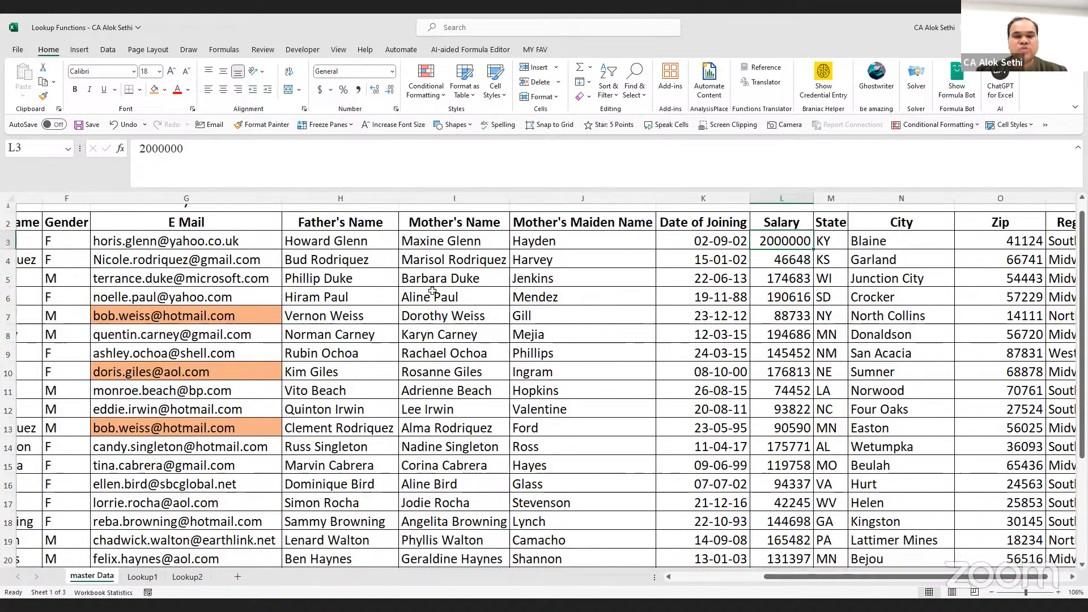
{"action": "left_click_drag", "start_coordinate": [153, 217], "coordinate": [782, 242]}
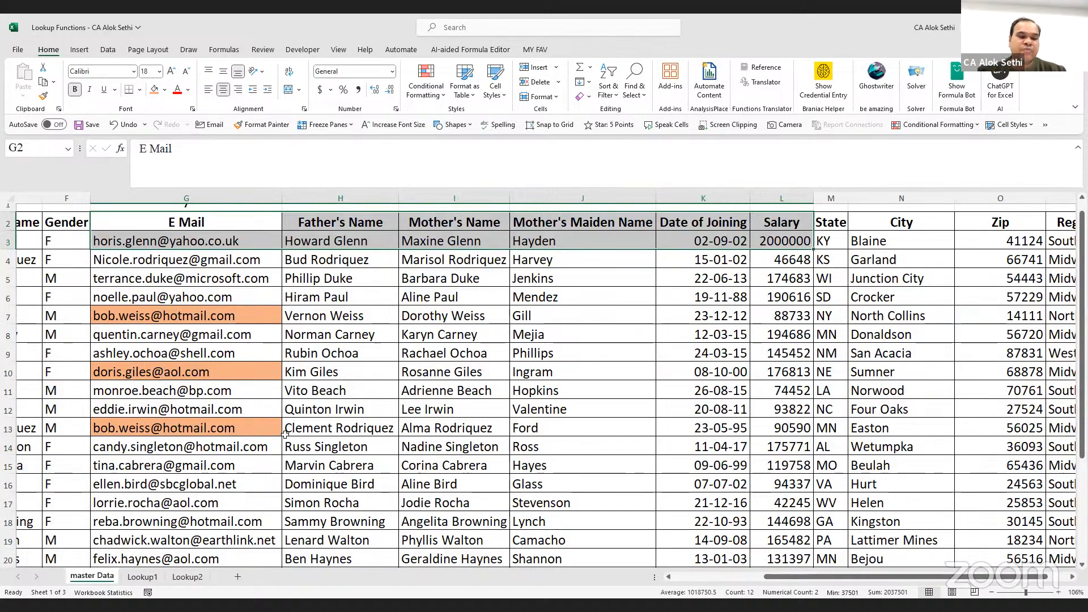
{"action": "left_click", "coordinate": [143, 577]}
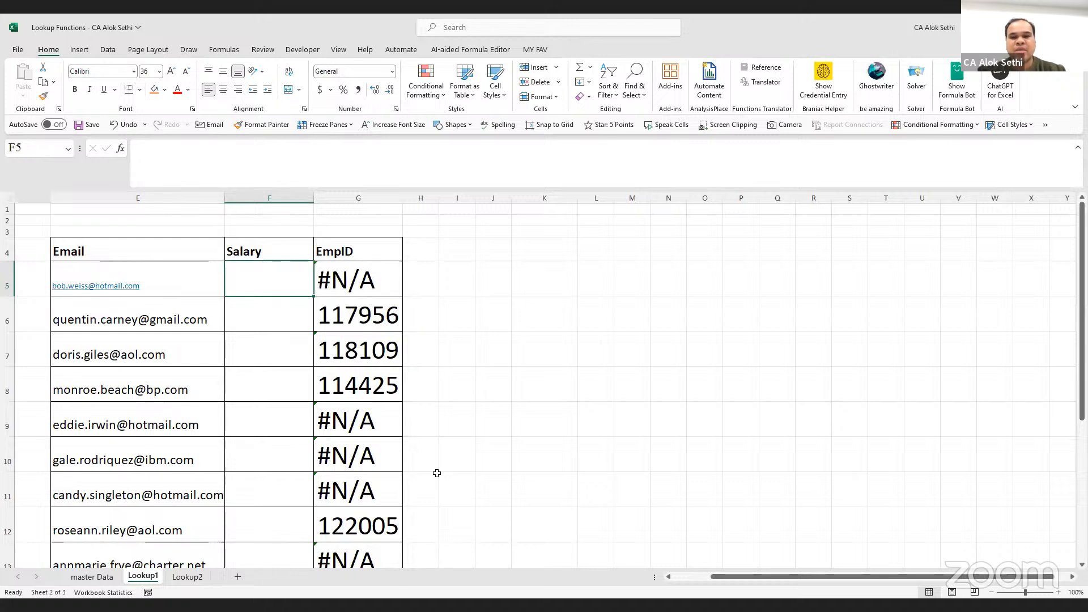
{"action": "key", "text": "alt+Tab"}
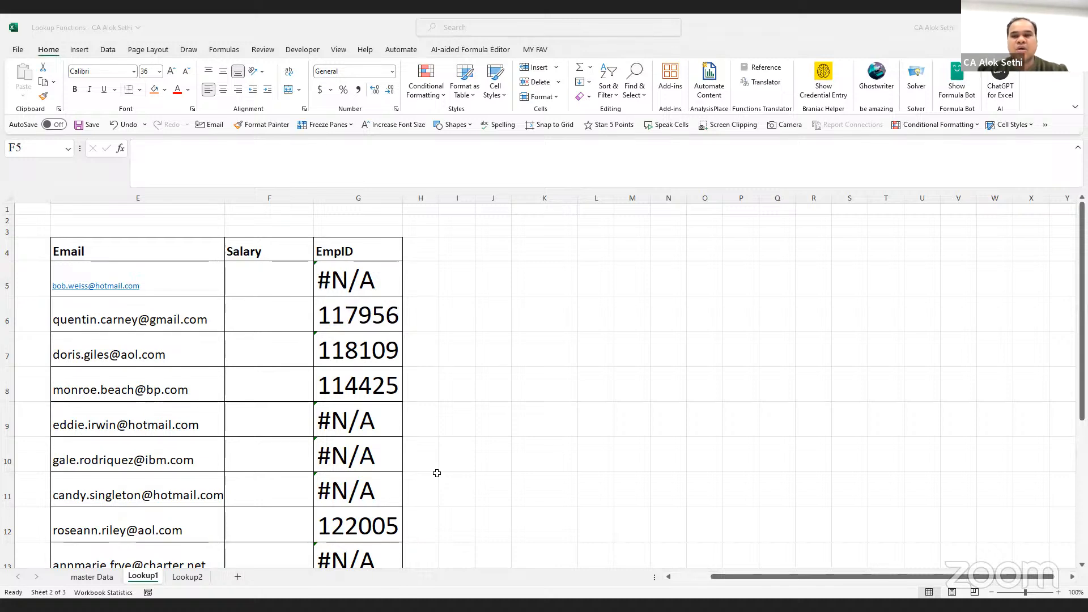
{"action": "left_click", "coordinate": [89, 574]}
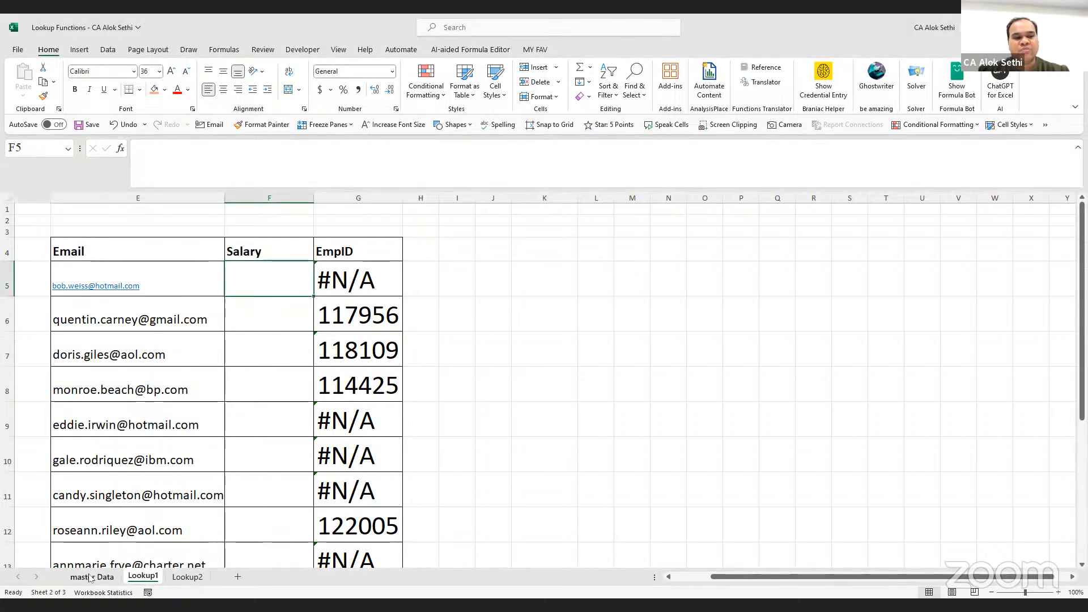
On the master Data sheet, bring columns G to P into view and select the E Mail header in G2
{"action": "left_click", "coordinate": [89, 577]}
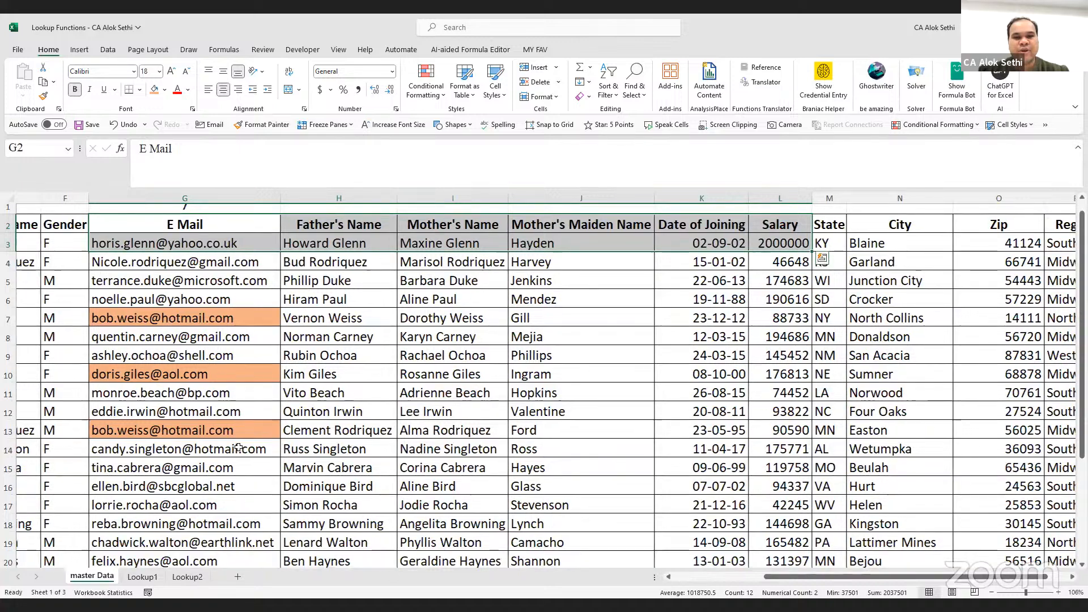
{"action": "scroll", "coordinate": [239, 447], "scroll_direction": "right", "scroll_amount": 1}
{"action": "scroll", "coordinate": [238, 447], "scroll_direction": "down", "scroll_amount": 1}
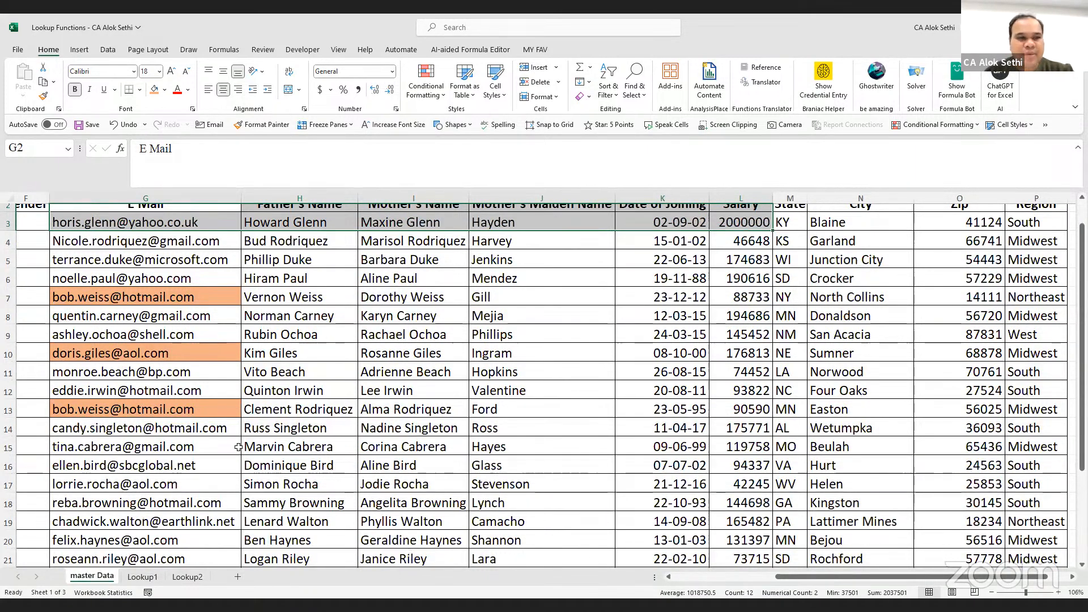
{"action": "scroll", "coordinate": [239, 447], "scroll_direction": "up", "scroll_amount": 1}
{"action": "scroll", "coordinate": [239, 447], "scroll_direction": "down", "scroll_amount": 1}
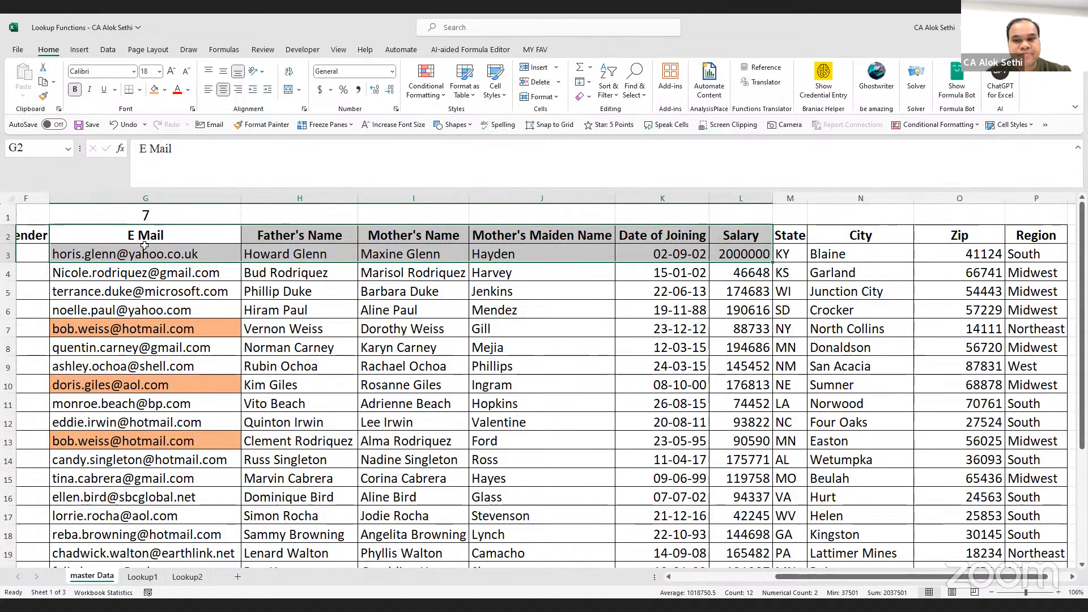
{"action": "scroll", "coordinate": [145, 245], "scroll_direction": "left", "scroll_amount": 5}
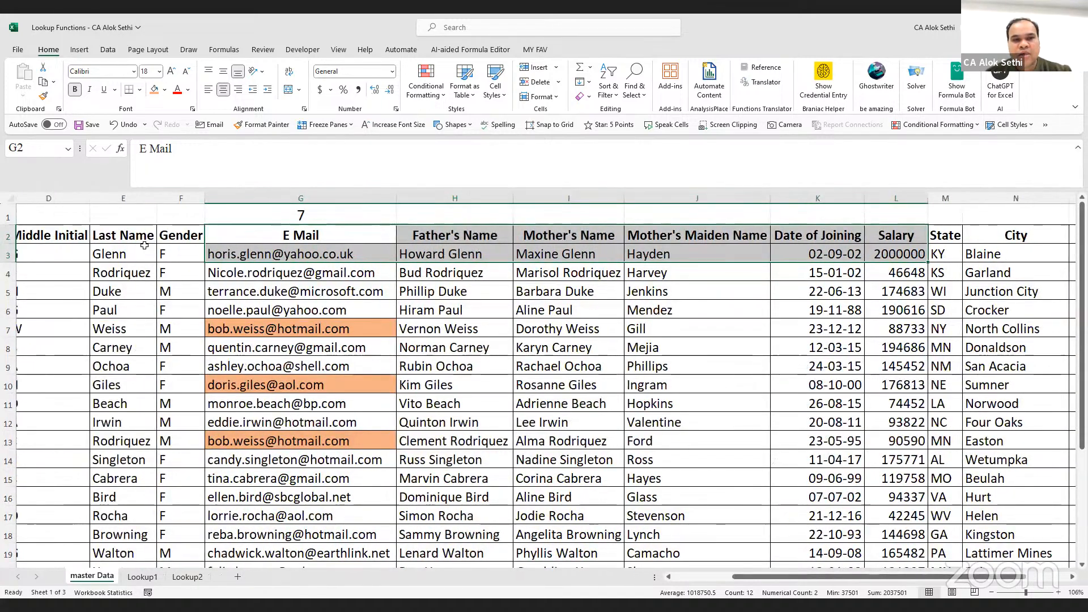
{"action": "scroll", "coordinate": [145, 246], "scroll_direction": "down", "scroll_amount": 1}
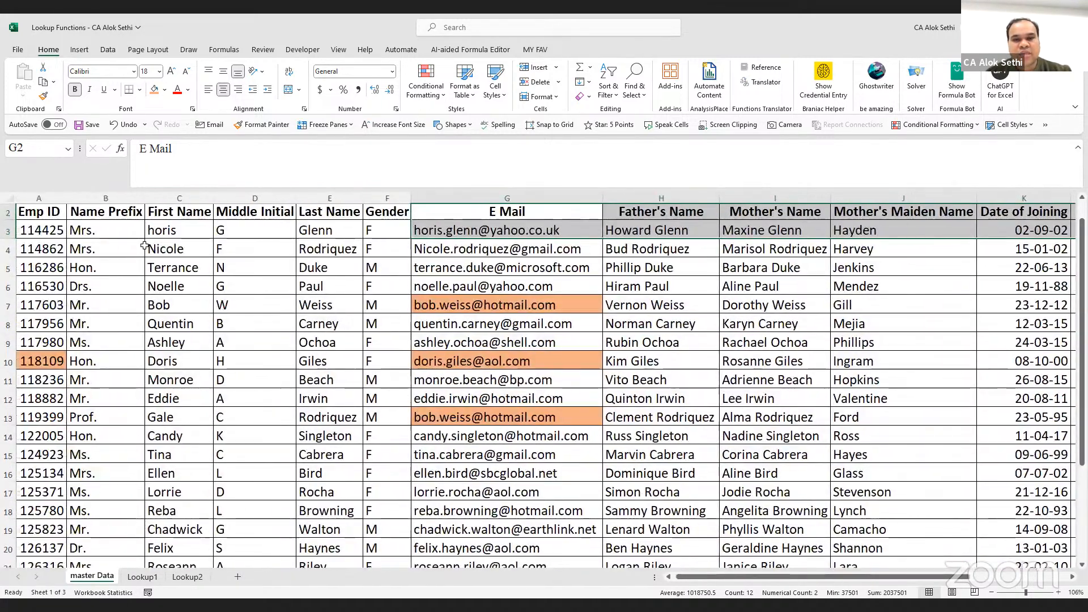
{"action": "scroll", "coordinate": [144, 245], "scroll_direction": "up", "scroll_amount": 1}
{"action": "scroll", "coordinate": [145, 246], "scroll_direction": "left", "scroll_amount": 1}
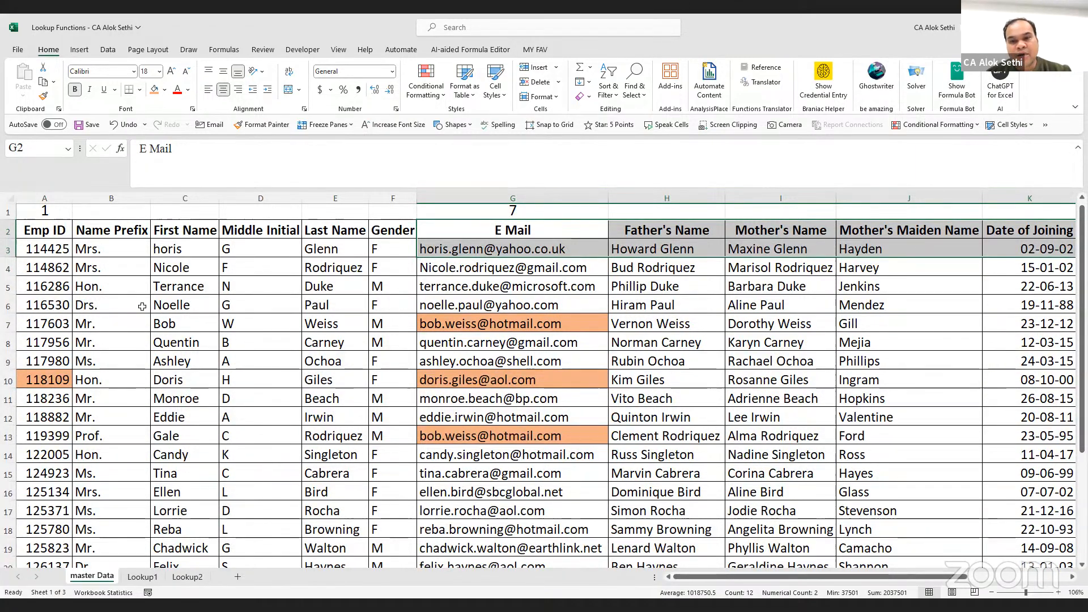
{"action": "scroll", "coordinate": [142, 306], "scroll_direction": "right", "scroll_amount": 3}
{"action": "scroll", "coordinate": [142, 306], "scroll_direction": "right", "scroll_amount": 5}
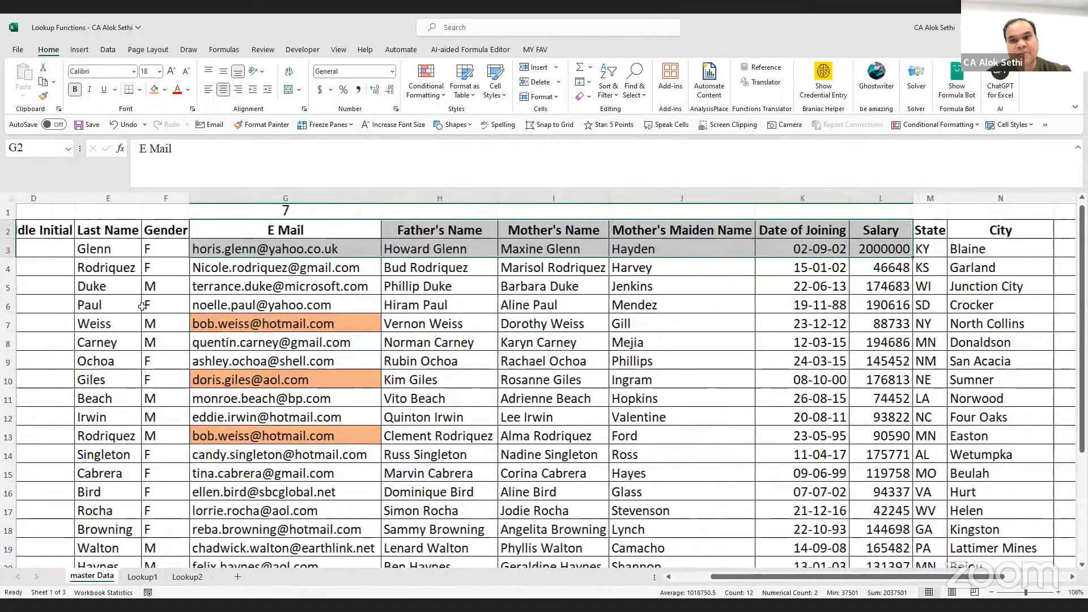
{"action": "scroll", "coordinate": [142, 306], "scroll_direction": "right", "scroll_amount": 1}
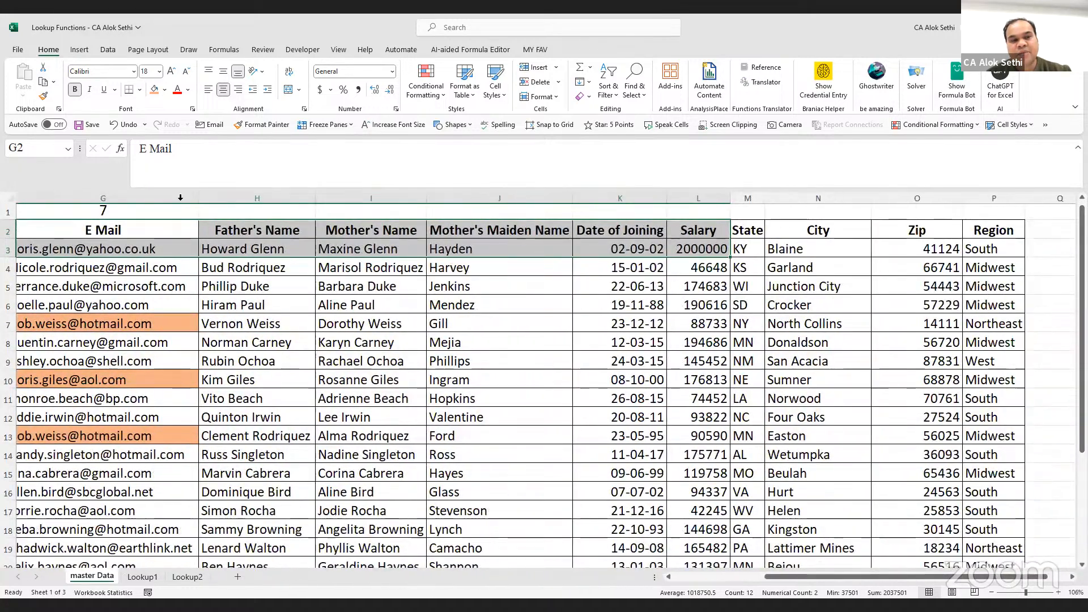
{"action": "scroll", "coordinate": [154, 229], "scroll_direction": "left", "scroll_amount": 1}
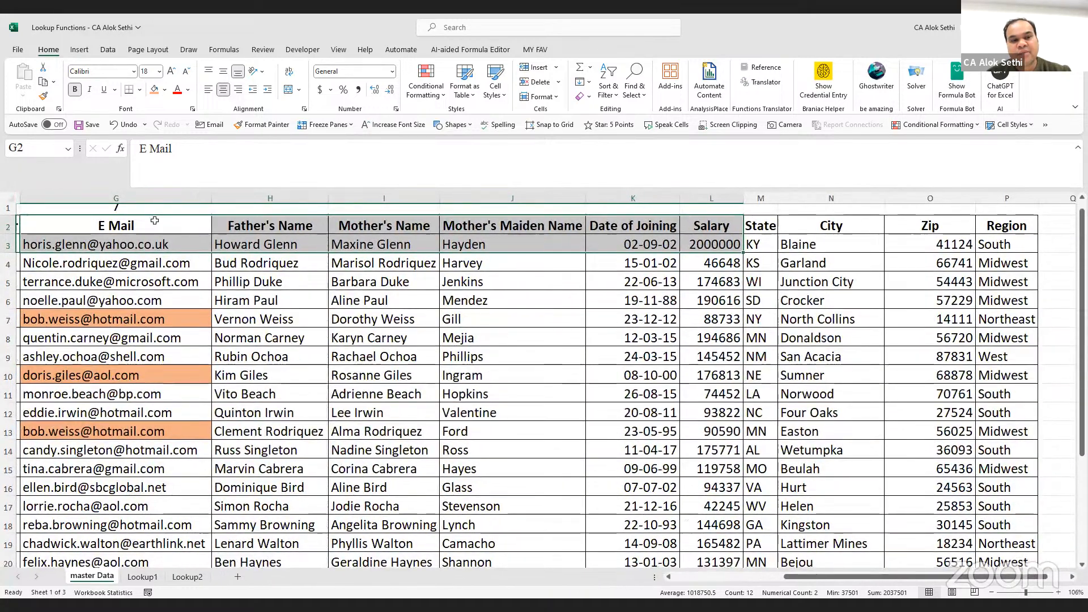
{"action": "left_click", "coordinate": [154, 222]}
Select the master Data employee block from E Mail onward, then return to the Lookup1 sheet
{"action": "left_click_drag", "start_coordinate": [154, 223], "coordinate": [717, 476]}
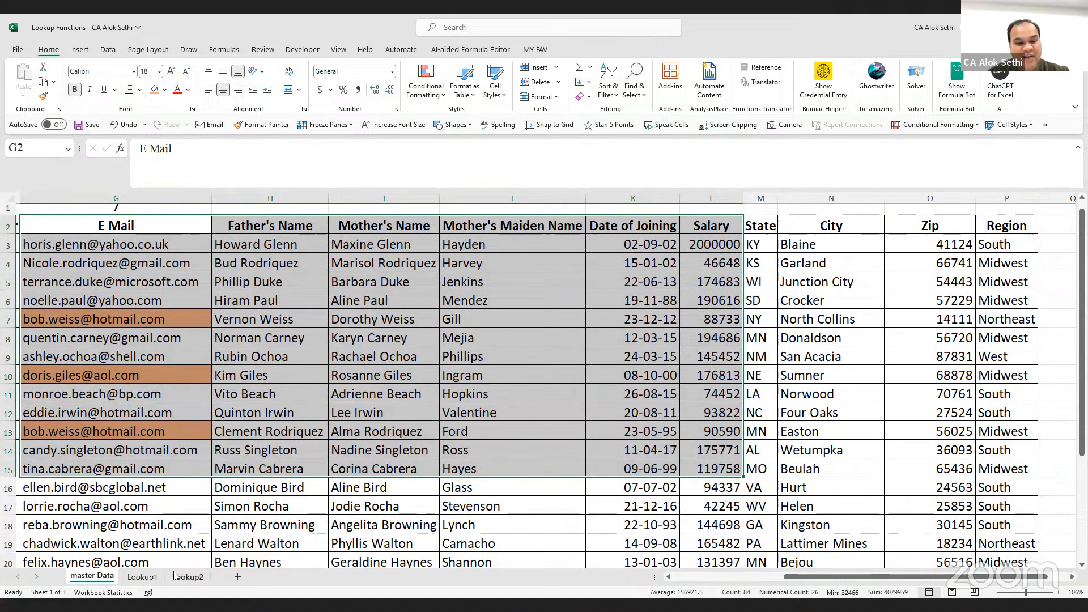
{"action": "left_click", "coordinate": [143, 578]}
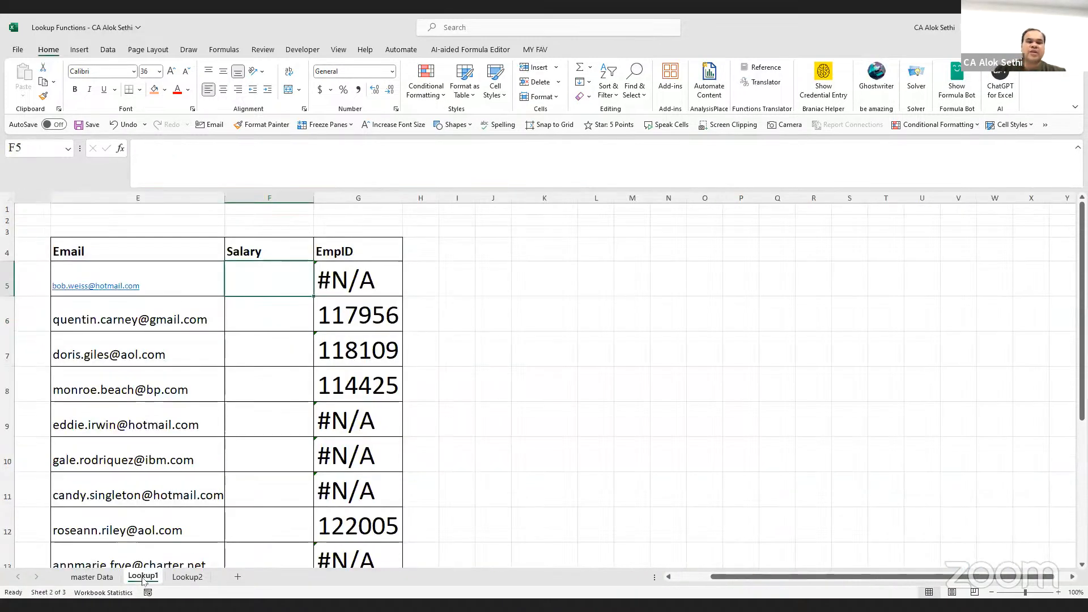
Enter =VLOOKUP(E5,'master Data'!G3:L28,6,0) in F5 to fetch the first email's salary
{"action": "type", "text": "="}
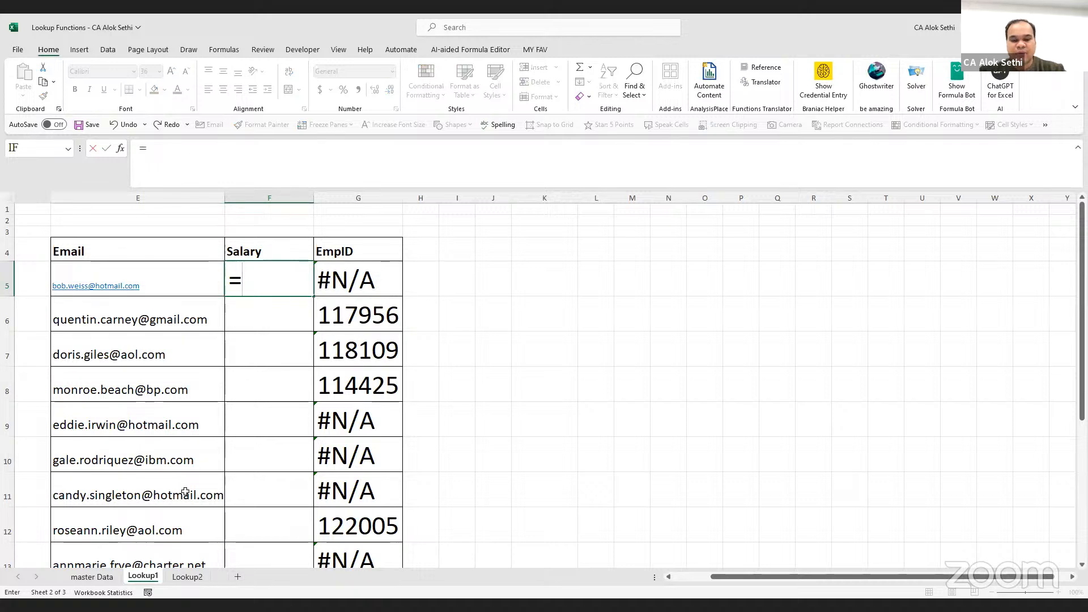
{"action": "type", "text": "vllo"}
{"action": "key", "text": "BackSpace"}
{"action": "key", "text": "BackSpace"}
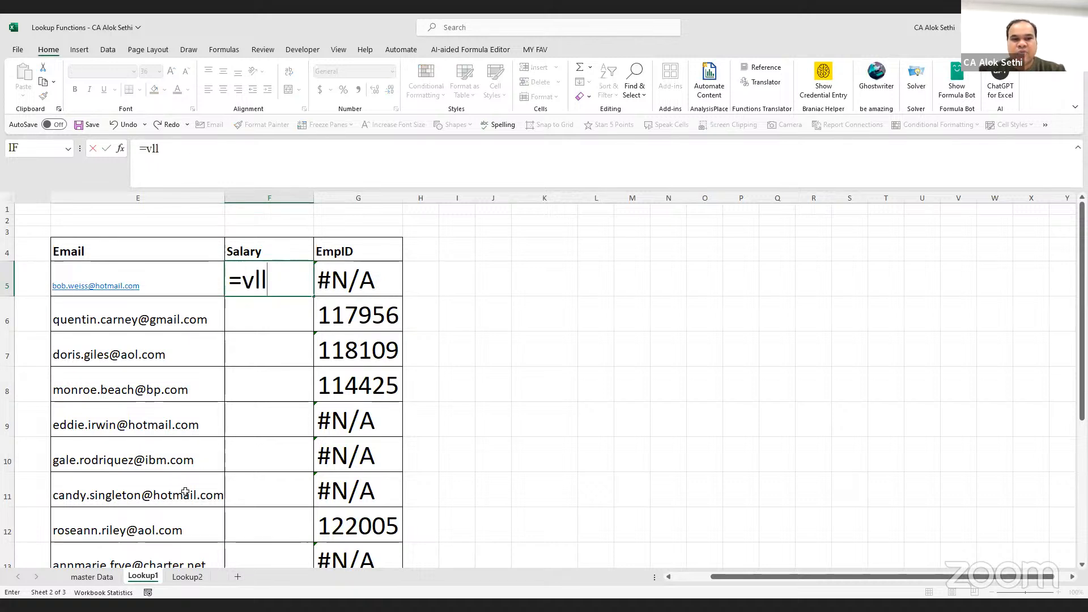
{"action": "type", "text": "o"}
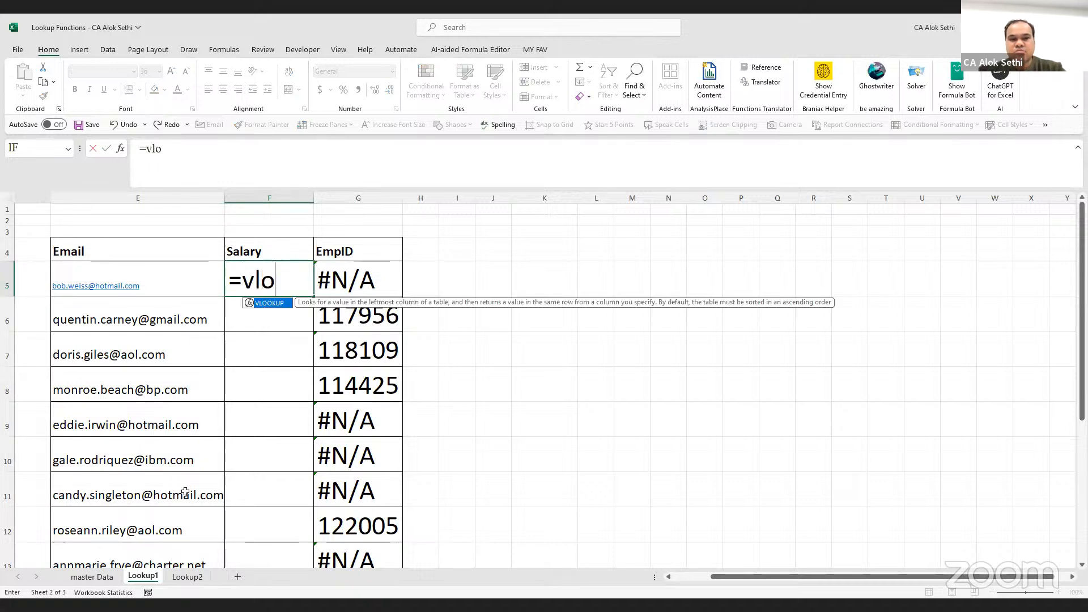
{"action": "type", "text": "okup"}
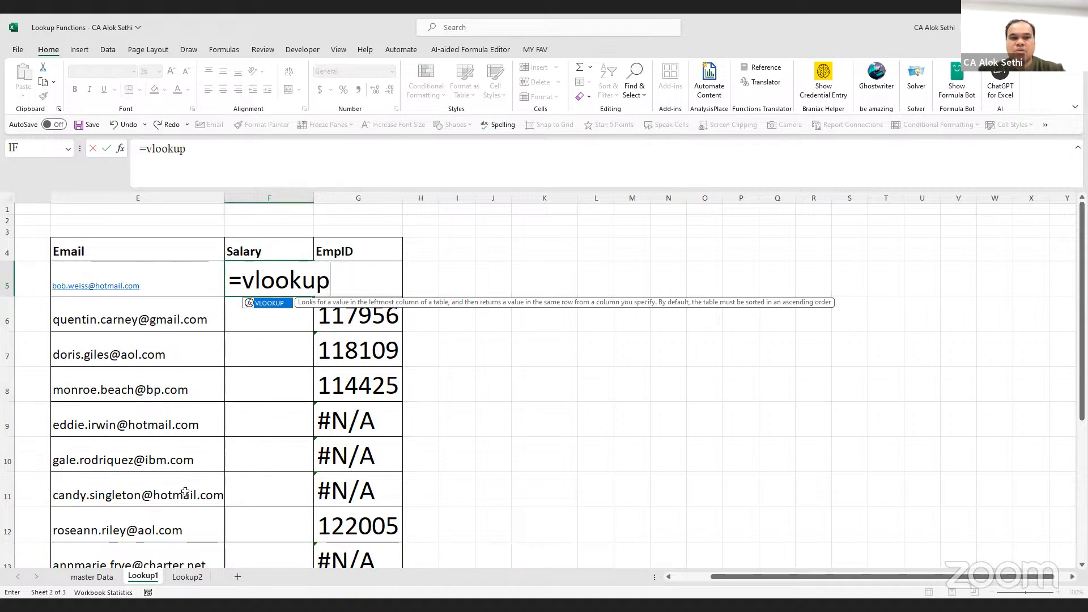
{"action": "type", "text": "("}
{"action": "left_click", "coordinate": [167, 278]}
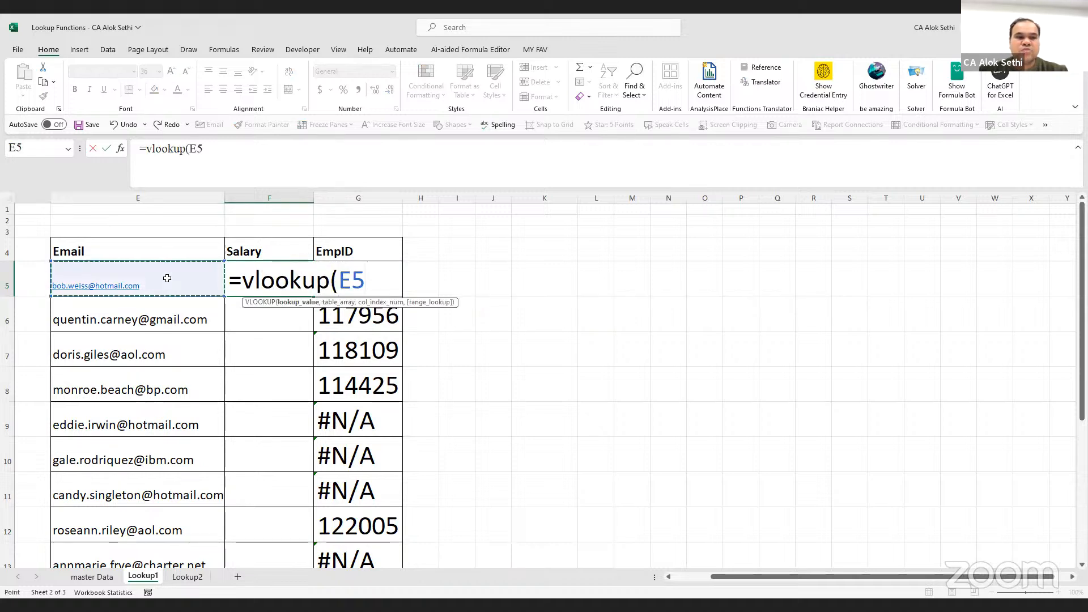
{"action": "type", "text": ","}
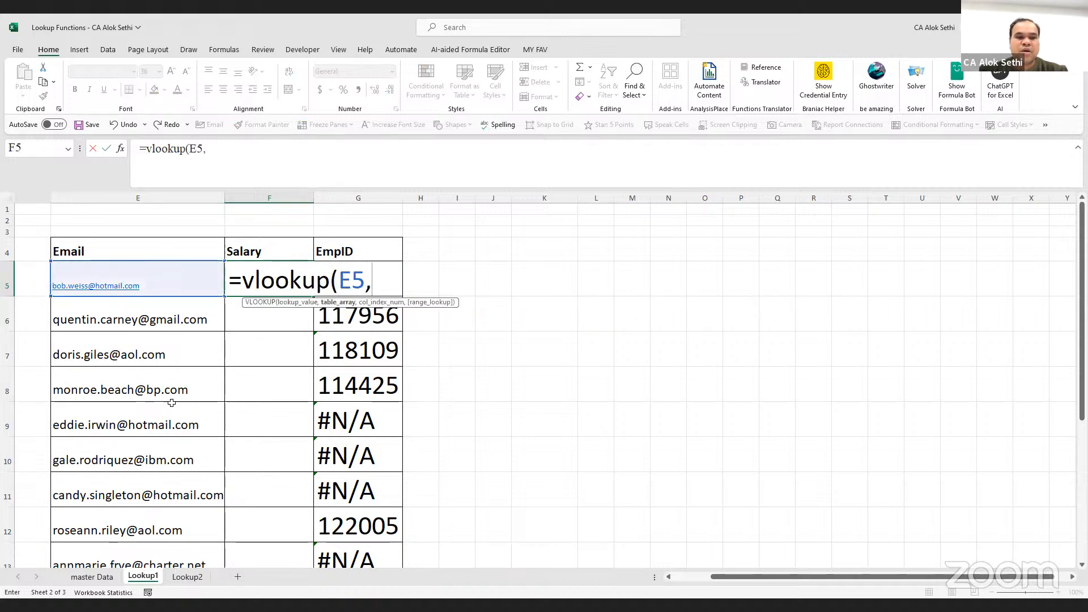
{"action": "left_click", "coordinate": [92, 576]}
{"action": "left_click", "coordinate": [159, 254]}
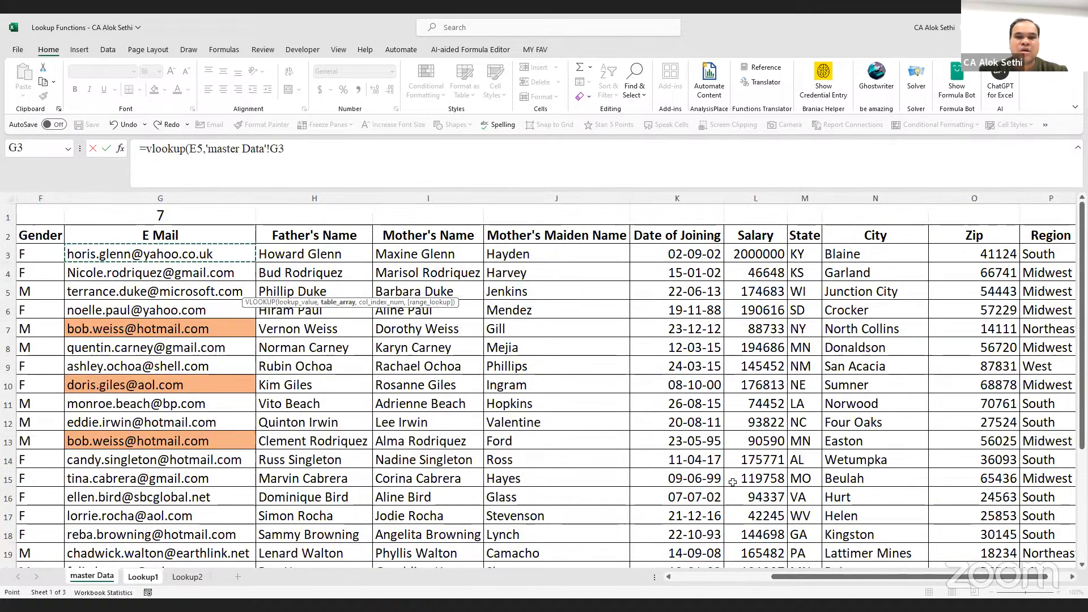
{"action": "left_click_drag", "start_coordinate": [159, 254], "coordinate": [767, 585]}
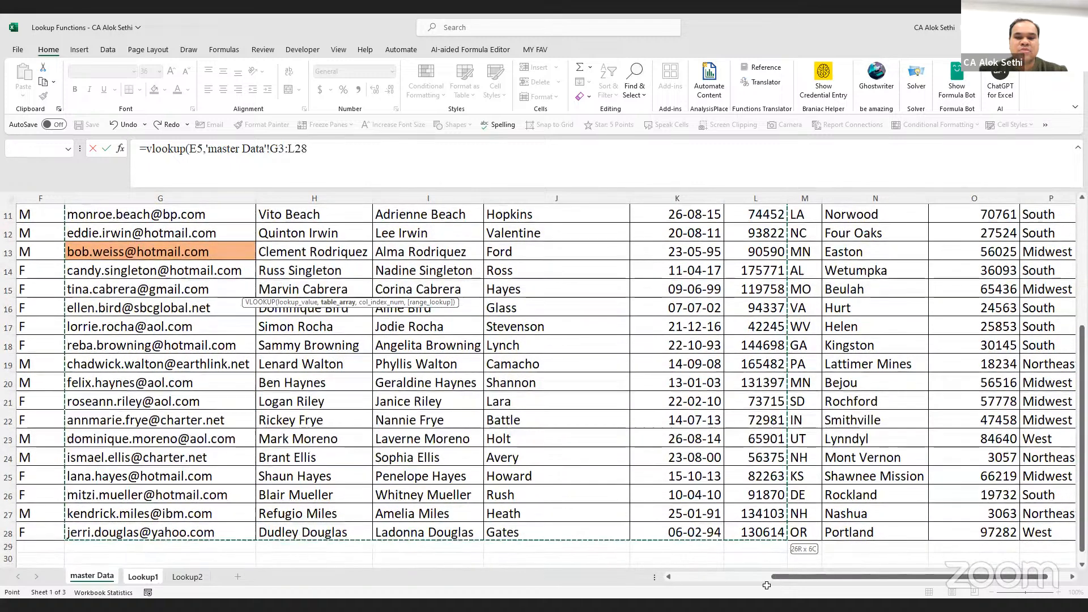
{"action": "type", "text": ","}
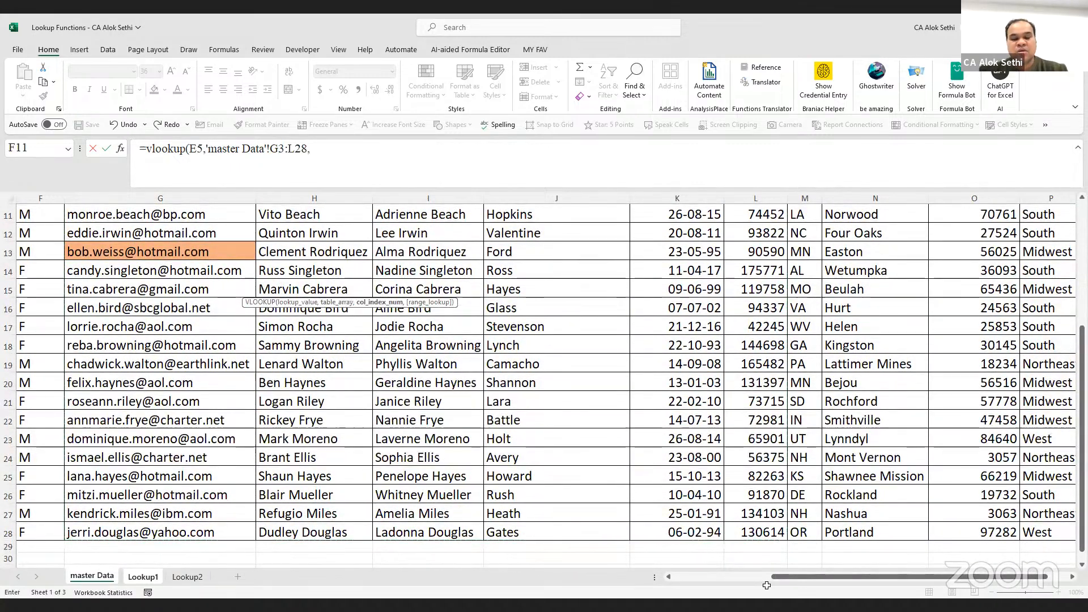
{"action": "type", "text": "6,0"}
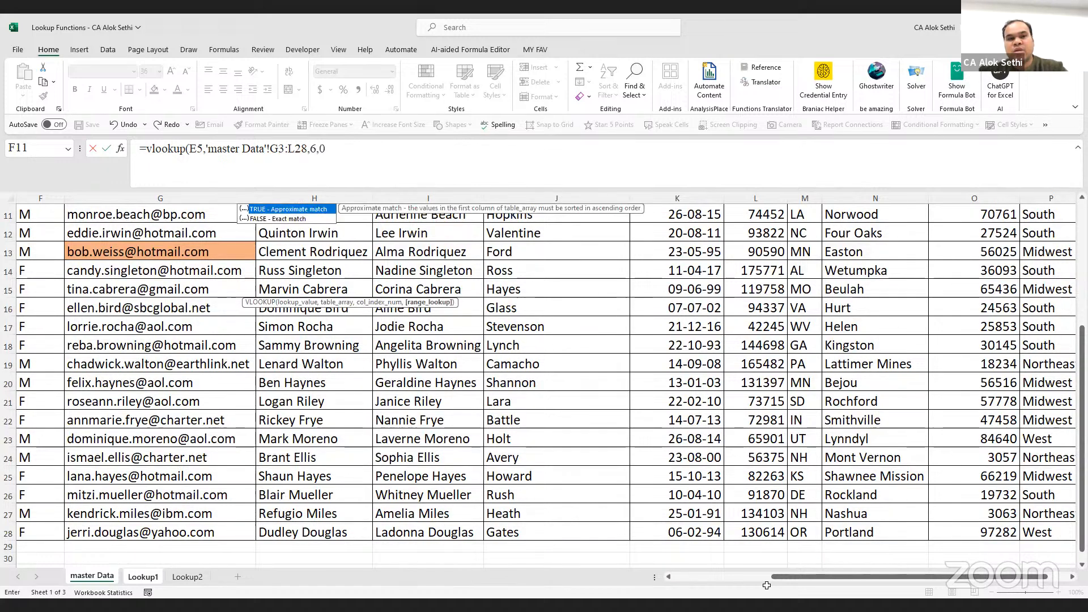
{"action": "key", "text": "Return"}
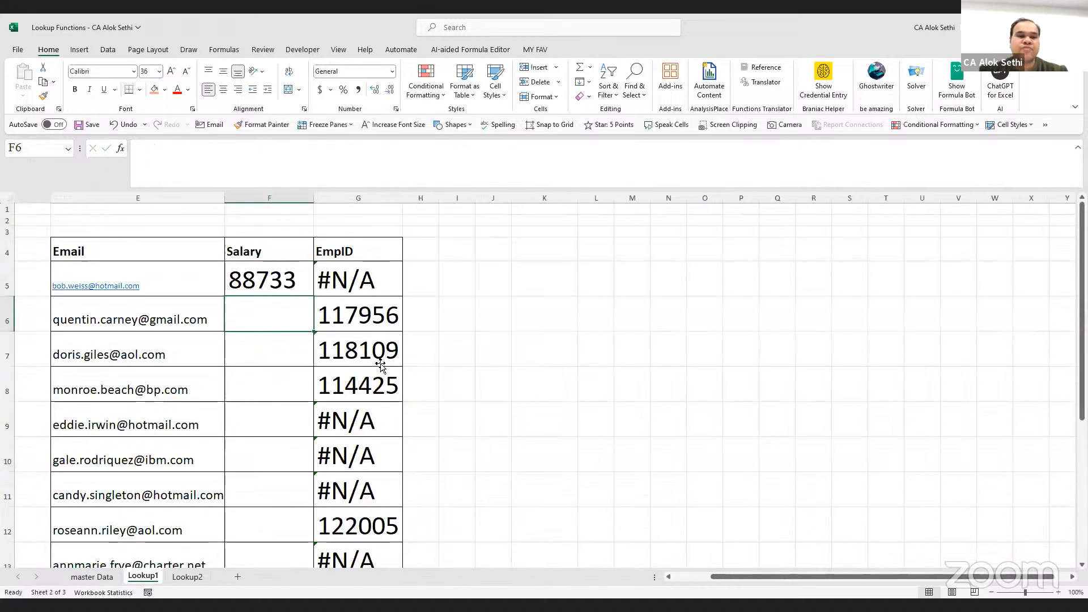
Make F5's G3:L28 table range absolute with F4, so it becomes $G$3:$L$28
{"action": "left_click", "coordinate": [282, 265]}
{"action": "left_click_drag", "start_coordinate": [287, 149], "coordinate": [323, 152]}
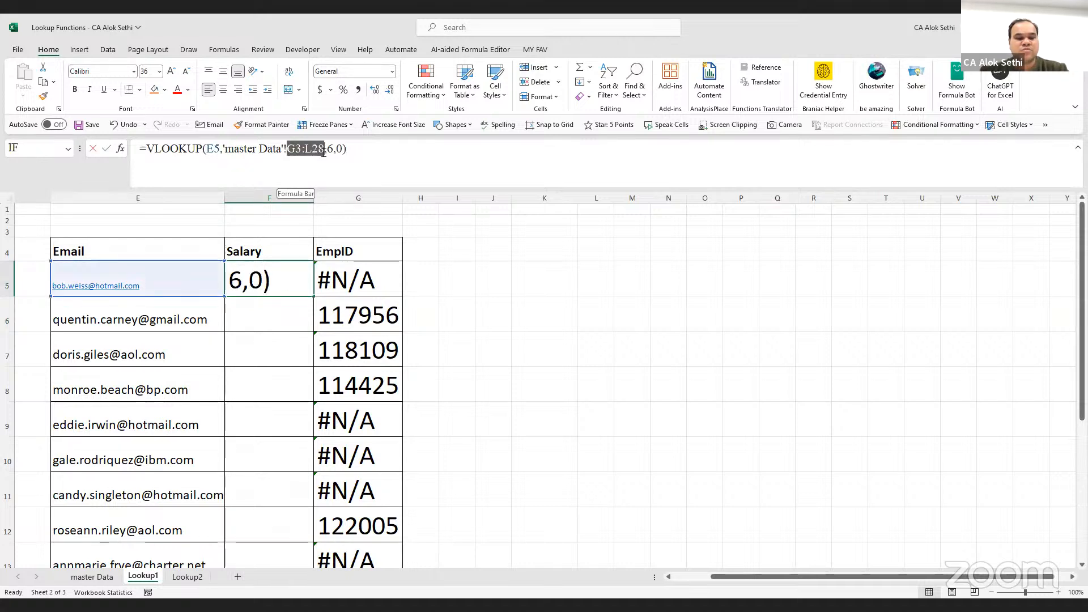
{"action": "key", "text": "F4"}
{"action": "key", "text": "Return"}
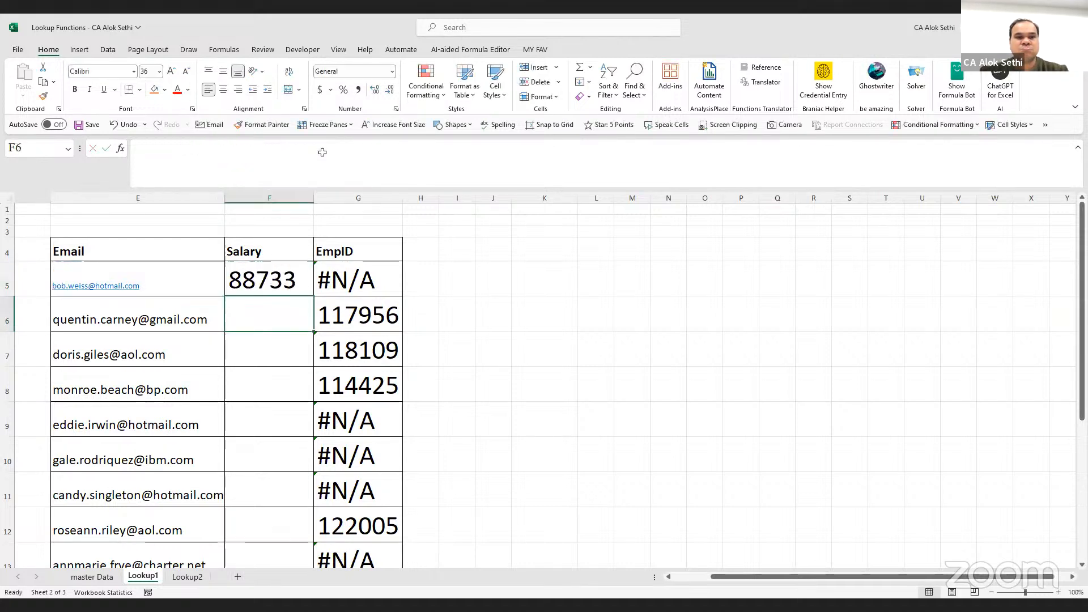
Fill F5's salary lookup down the whole Salary column
{"action": "left_click", "coordinate": [292, 283]}
{"action": "double_click", "coordinate": [317, 295]}
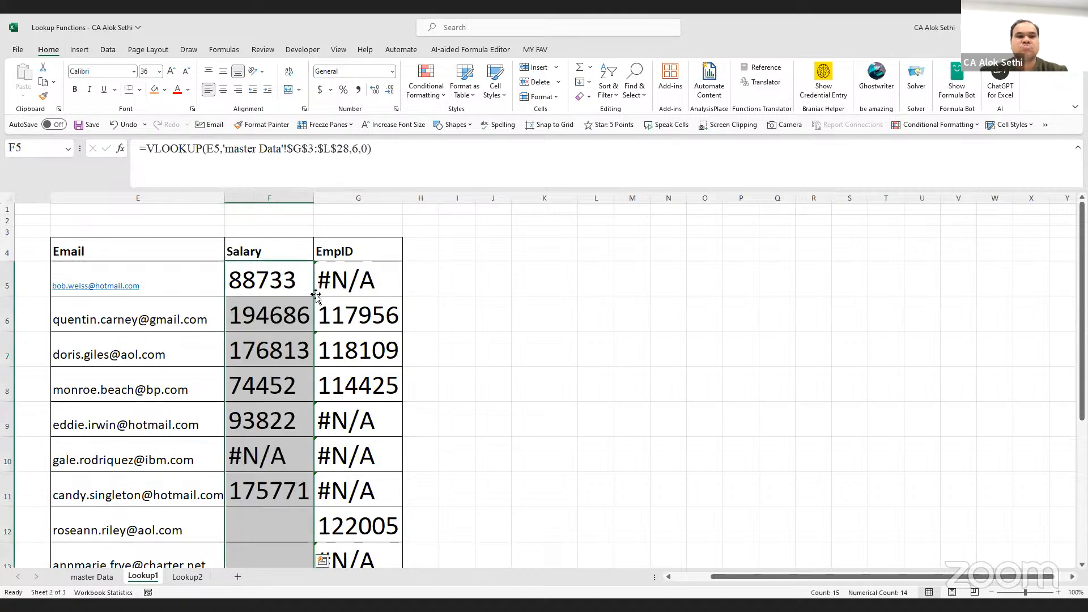
{"action": "scroll", "coordinate": [316, 295], "scroll_direction": "down", "scroll_amount": 3}
{"action": "scroll", "coordinate": [316, 296], "scroll_direction": "up", "scroll_amount": 1}
{"action": "scroll", "coordinate": [317, 295], "scroll_direction": "up", "scroll_amount": 1}
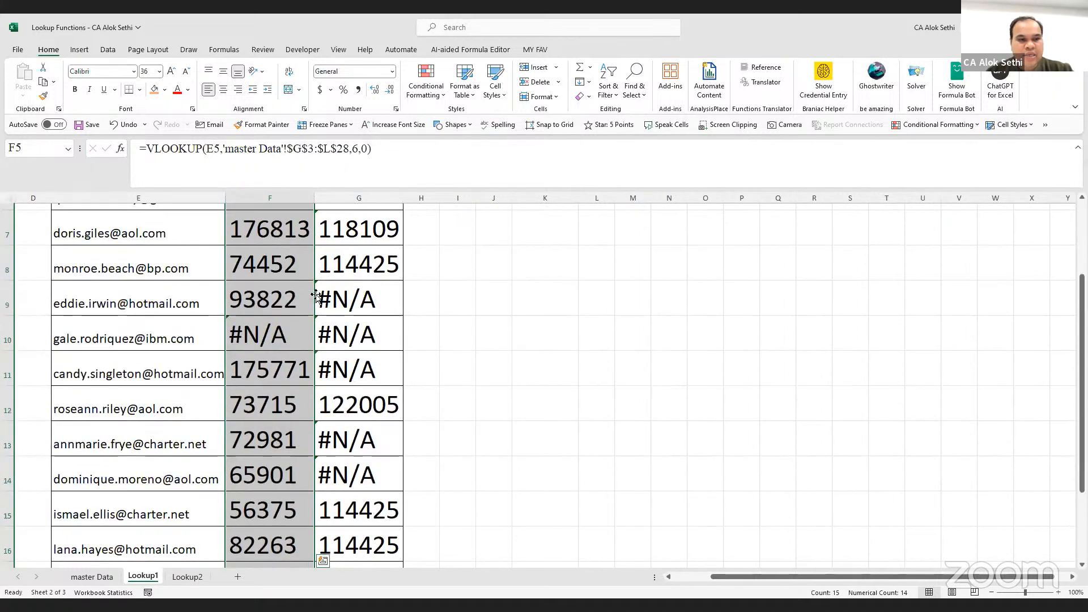
Search master Data for the row 10 email that returns #N/A and confirm it isn't found
{"action": "left_click", "coordinate": [151, 389]}
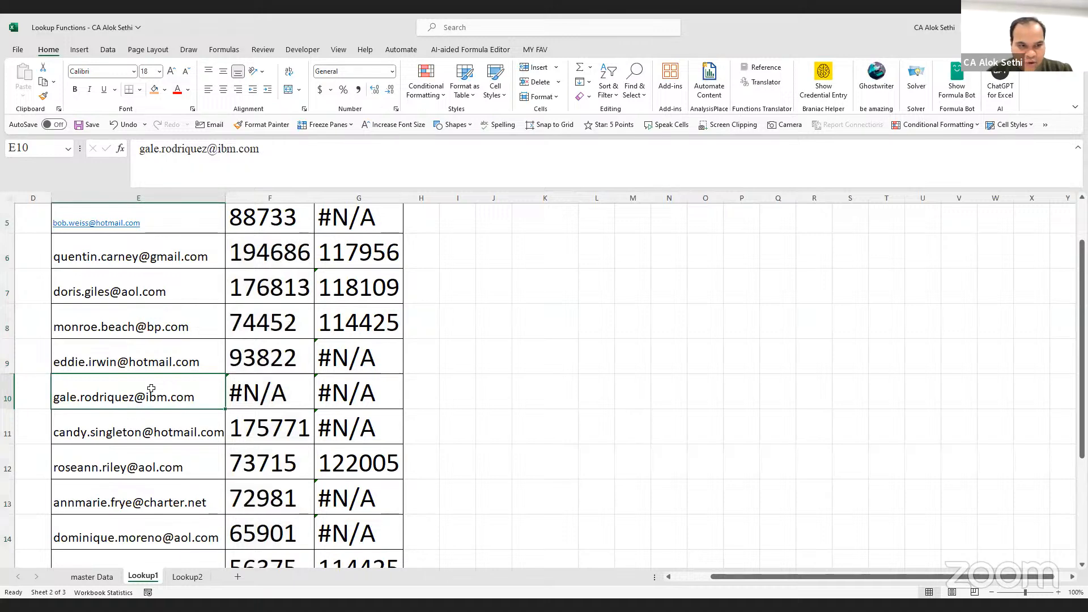
{"action": "key", "text": "ctrl+c"}
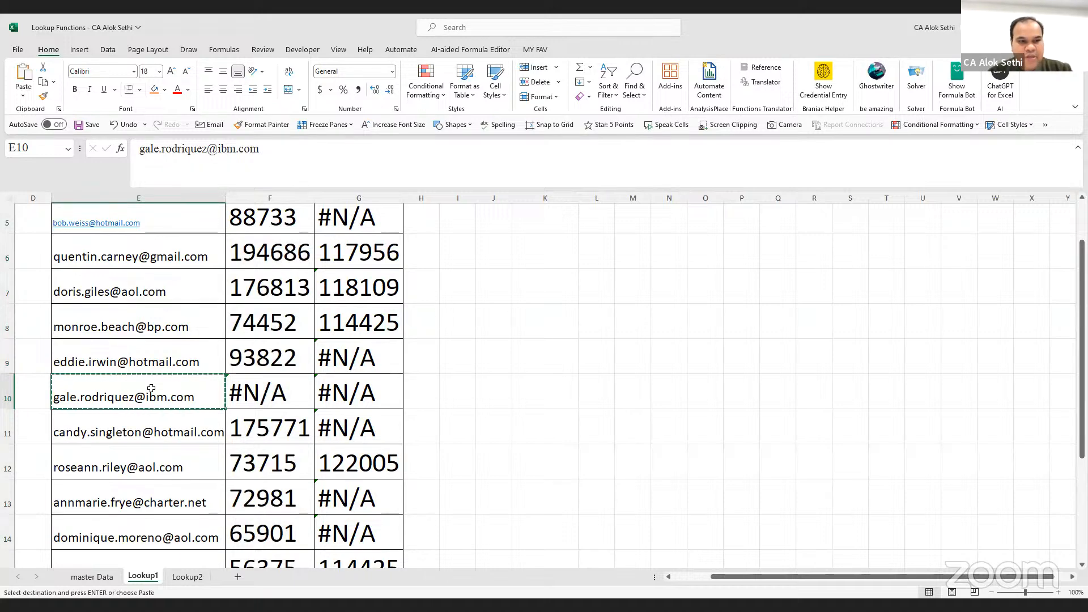
{"action": "left_click", "coordinate": [92, 577]}
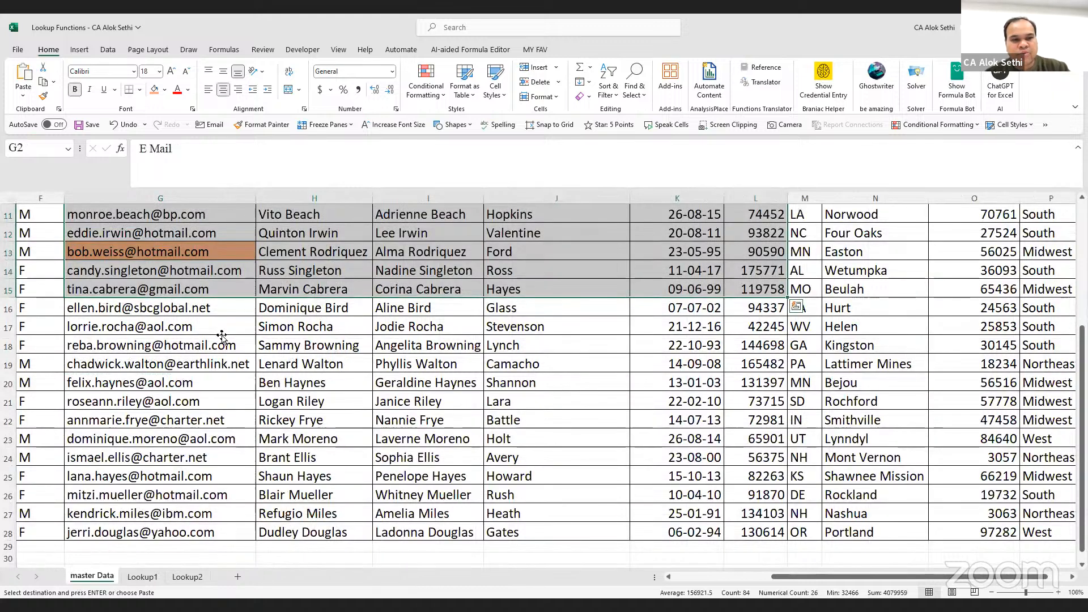
{"action": "left_click", "coordinate": [222, 338]}
{"action": "key", "text": "ctrl+f"}
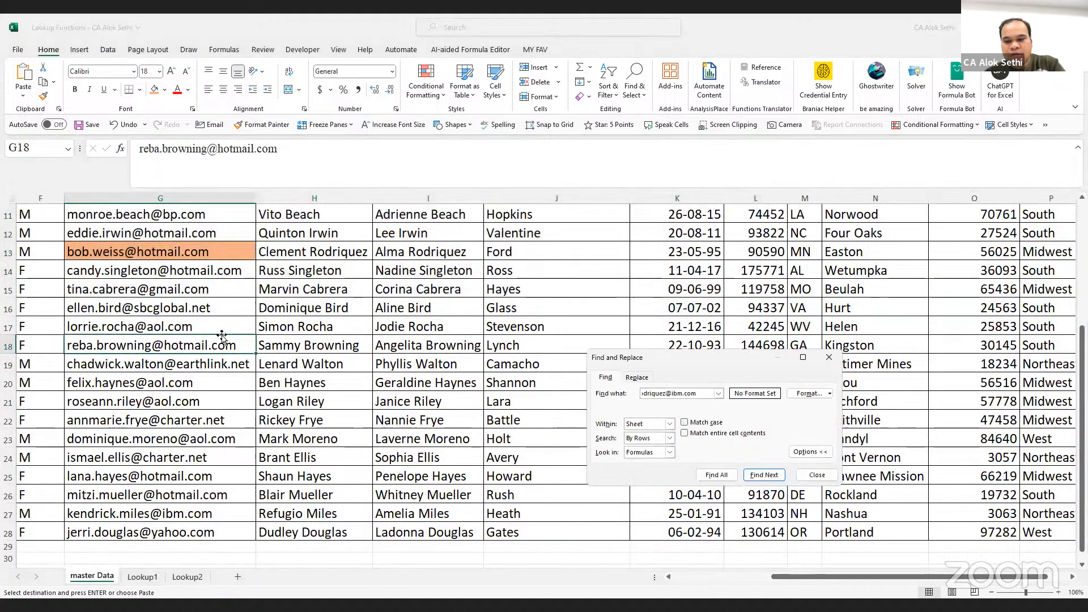
{"action": "key", "text": "Return"}
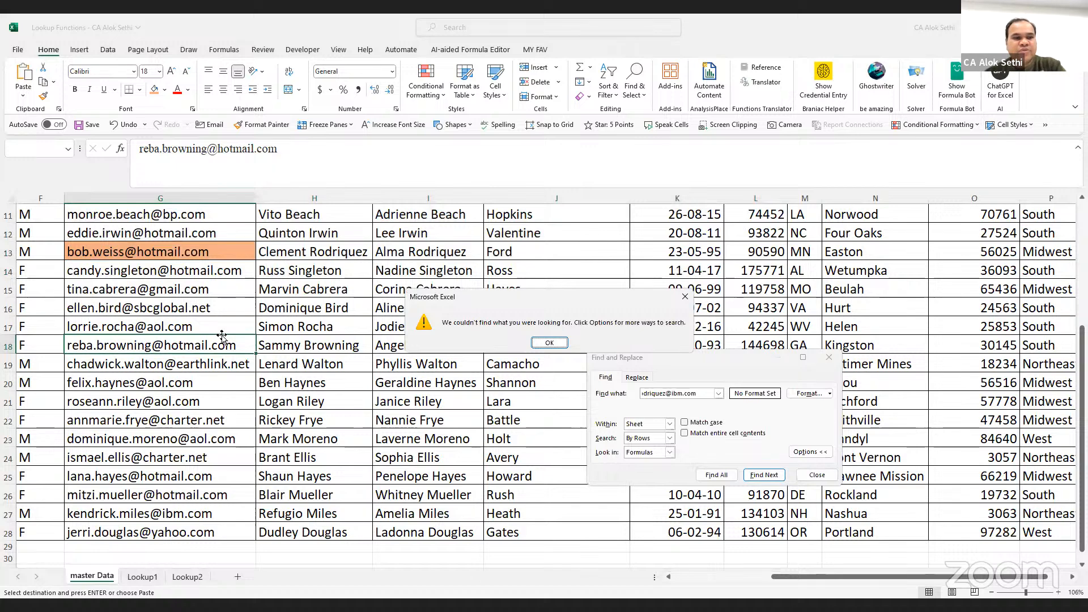
{"action": "key", "text": "Return"}
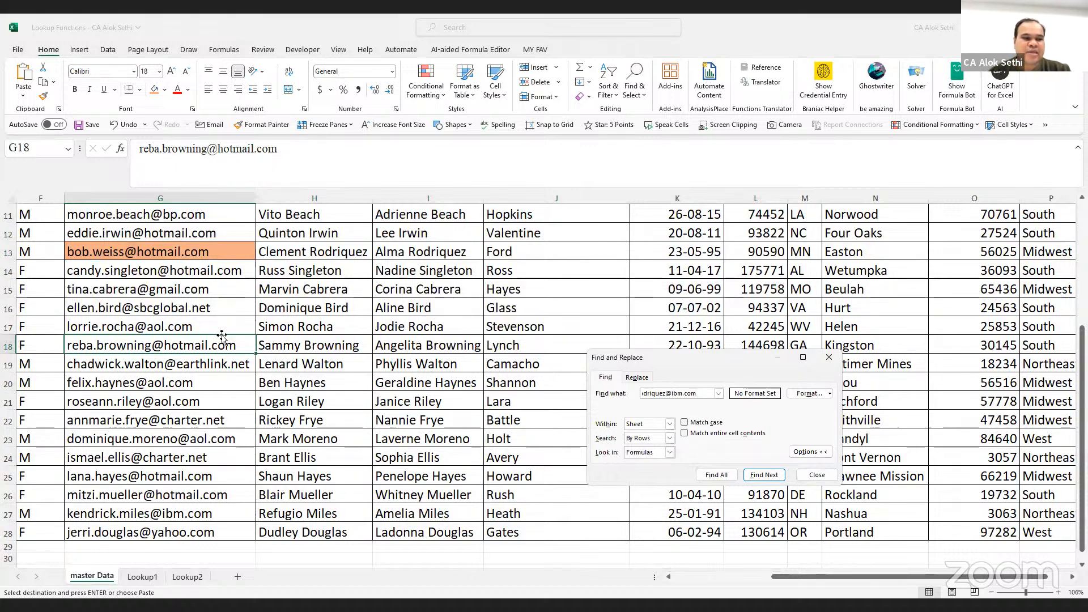
{"action": "key", "text": "Escape"}
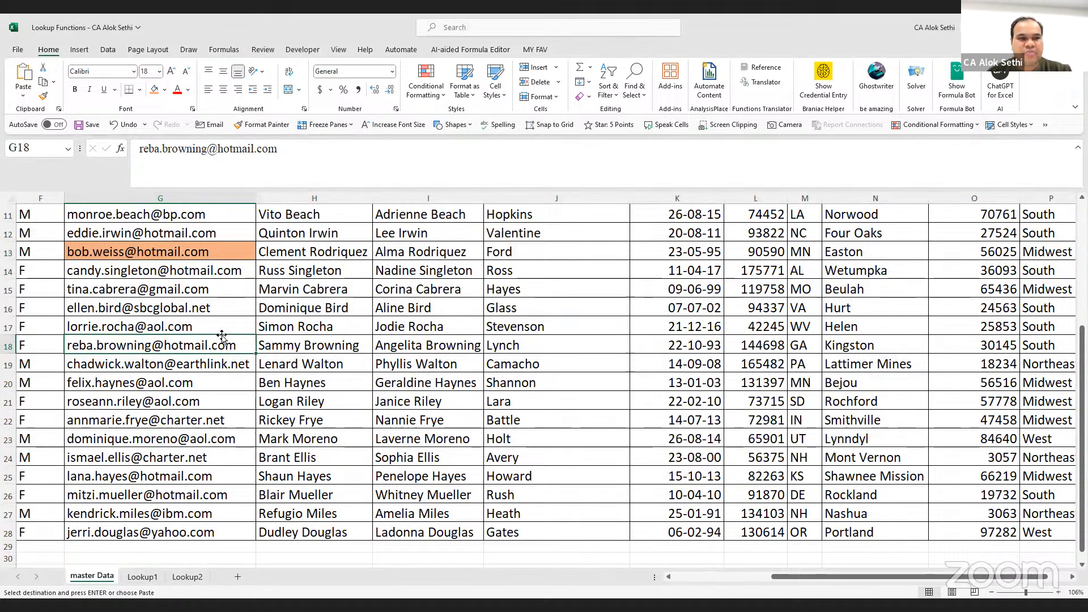
{"action": "scroll", "coordinate": [222, 336], "scroll_direction": "up", "scroll_amount": 2}
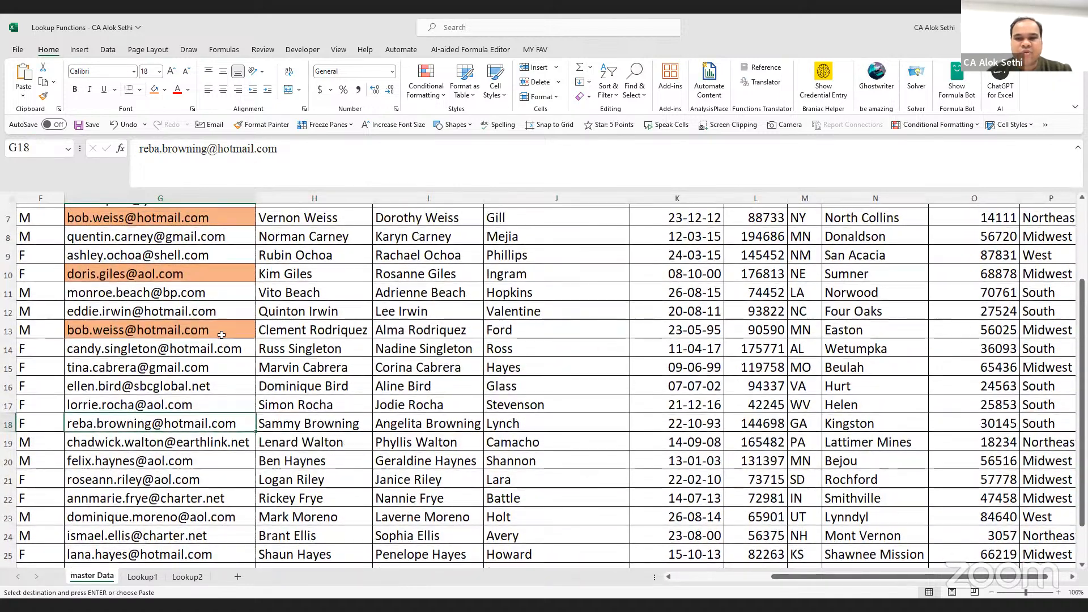
{"action": "left_click", "coordinate": [134, 580]}
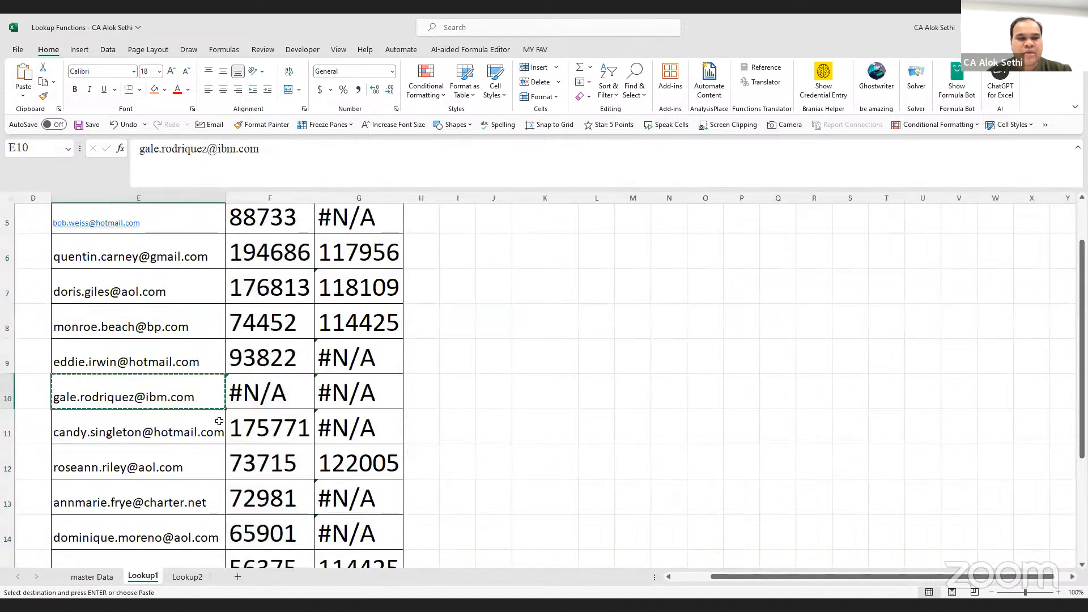
Select F10 showing #N/A, cancel the pending copy, and edit its VLOOKUP formula
{"action": "left_click", "coordinate": [255, 385]}
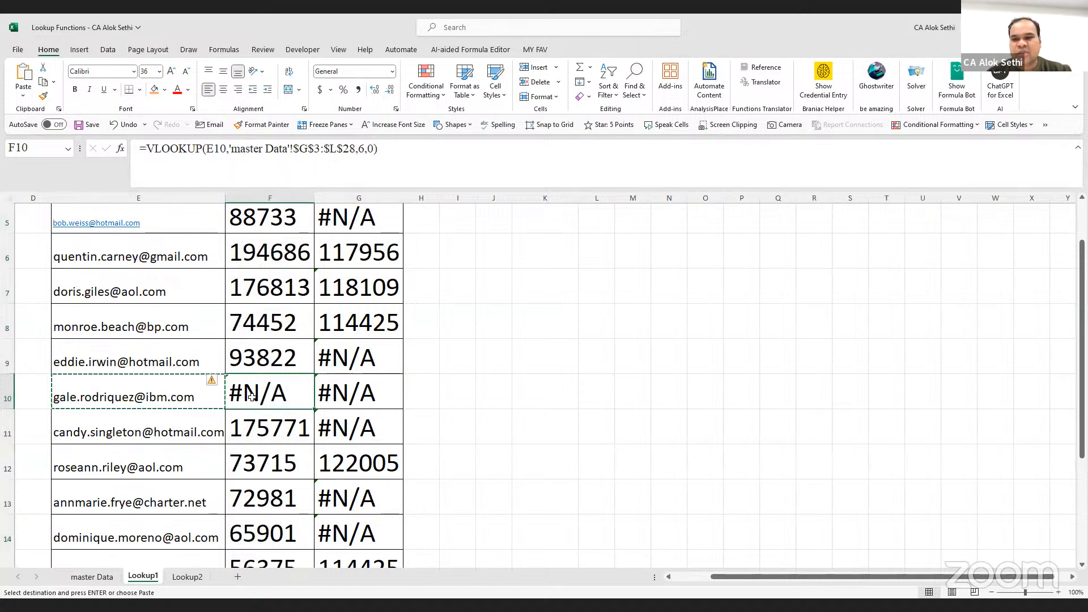
{"action": "key", "text": "Escape"}
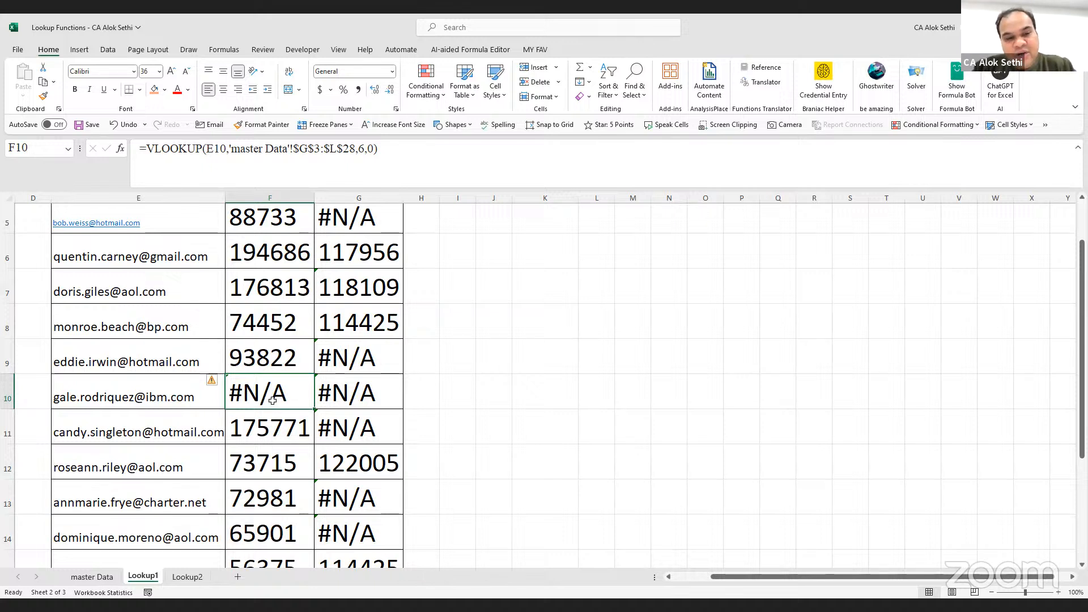
{"action": "key", "text": "F2"}
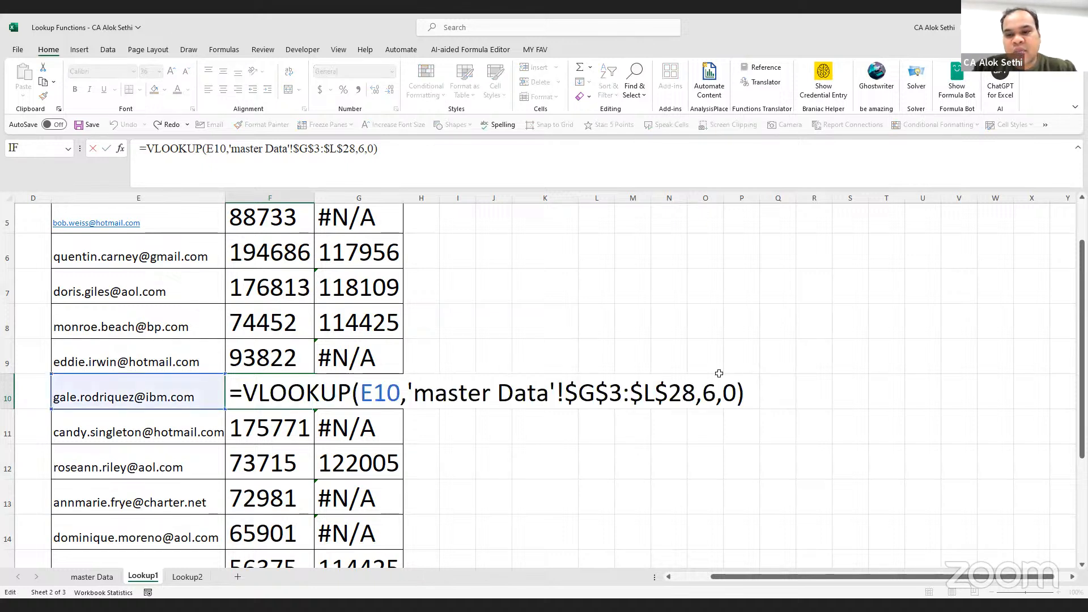
Wrap F10's VLOOKUP in IFERROR so it shows "Value not available" instead of #N/A
{"action": "left_click", "coordinate": [735, 386]}
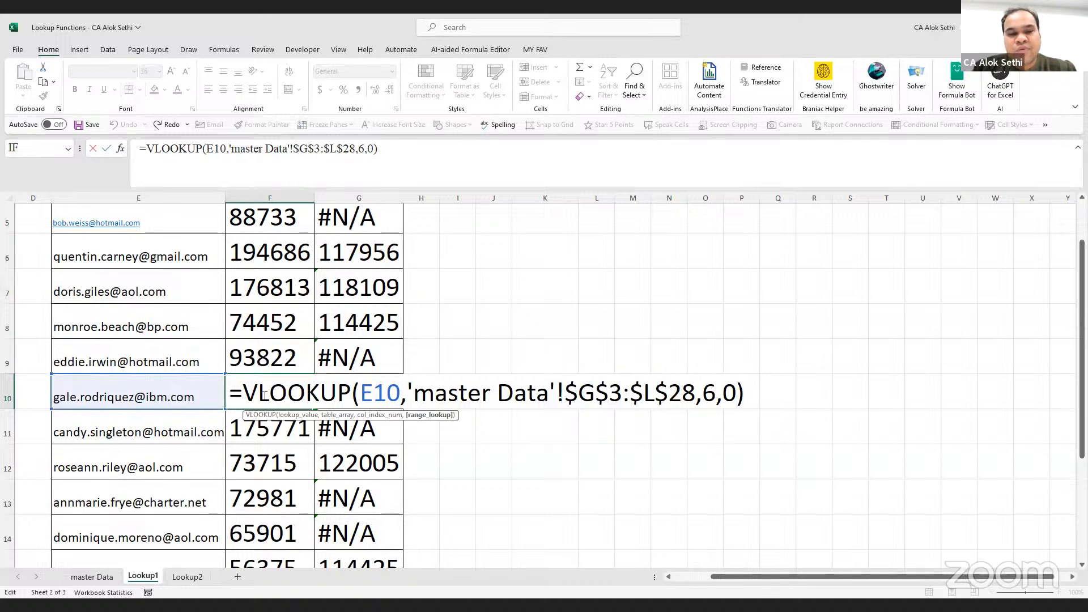
{"action": "left_click", "coordinate": [248, 393]}
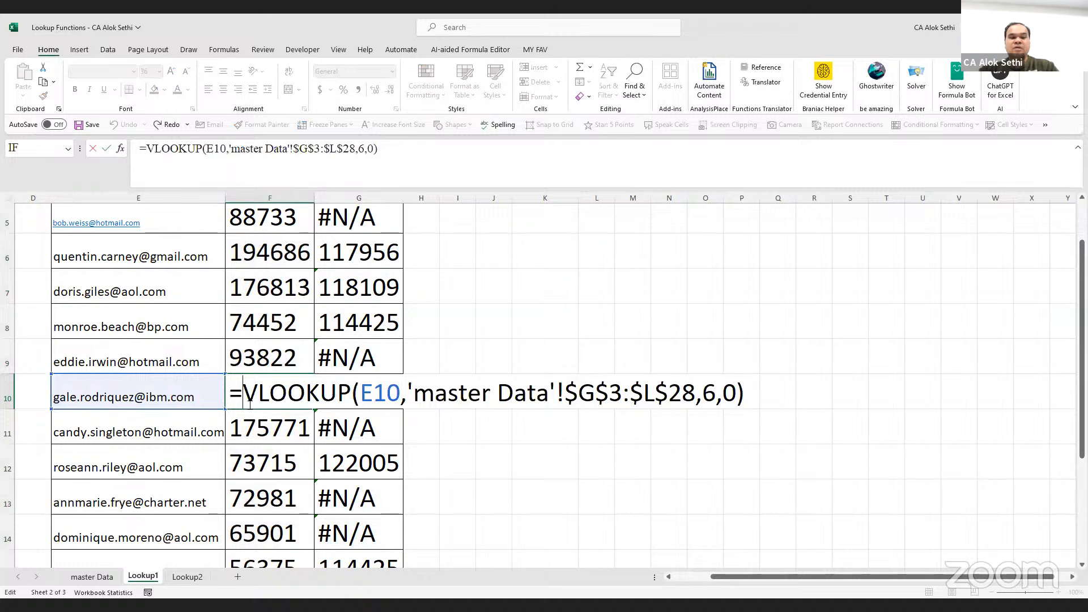
{"action": "type", "text": "iferror"}
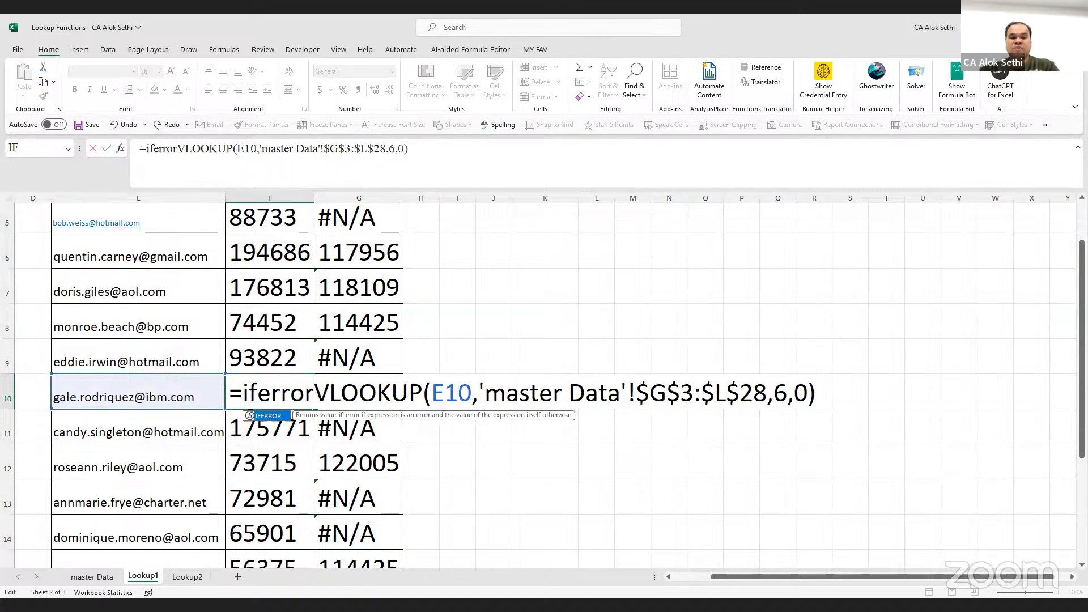
{"action": "type", "text": "("}
{"action": "left_click", "coordinate": [837, 390]}
{"action": "left_click", "coordinate": [837, 390]}
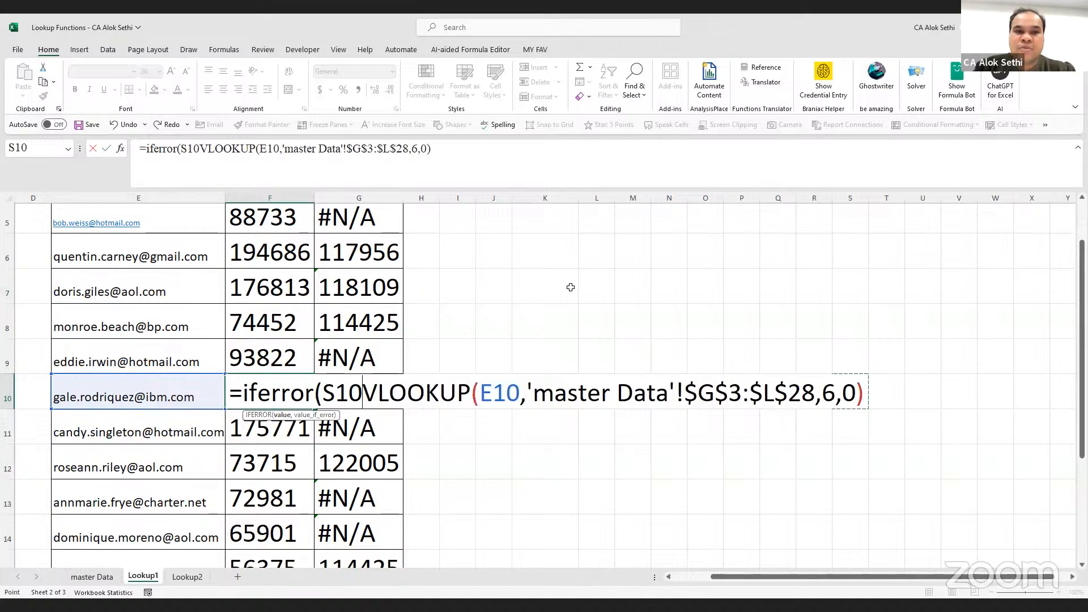
{"action": "left_click", "coordinate": [477, 148]}
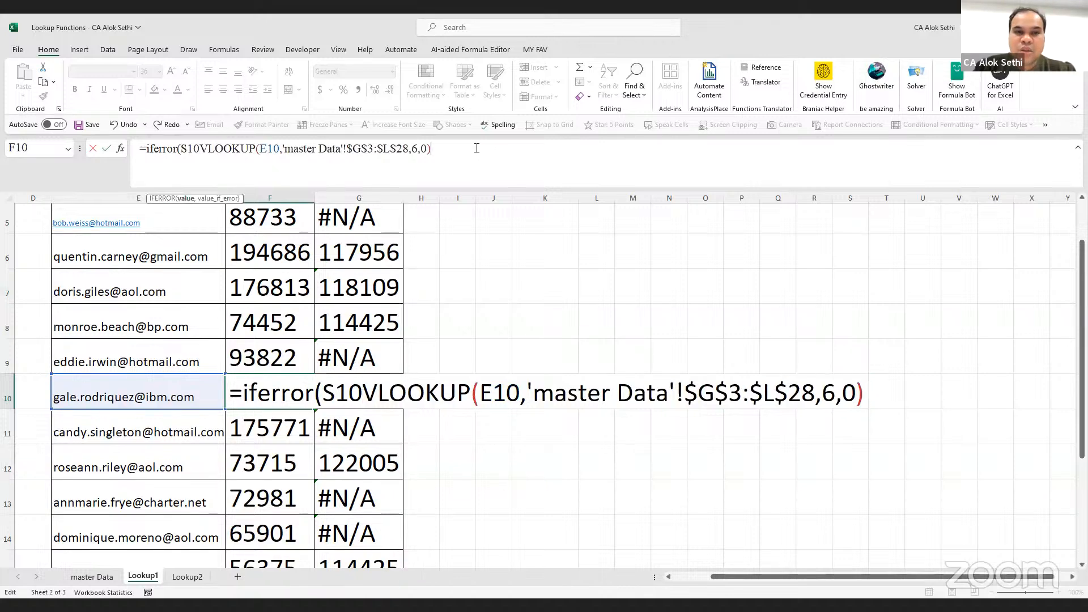
{"action": "type", "text": ",\"Val"}
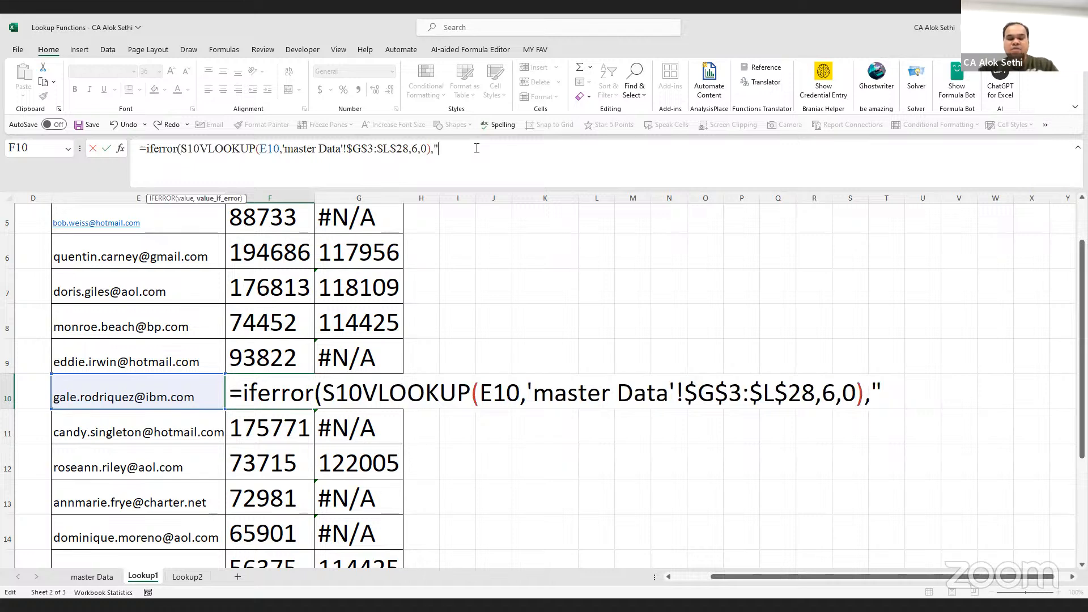
{"action": "type", "text": "ue not a"}
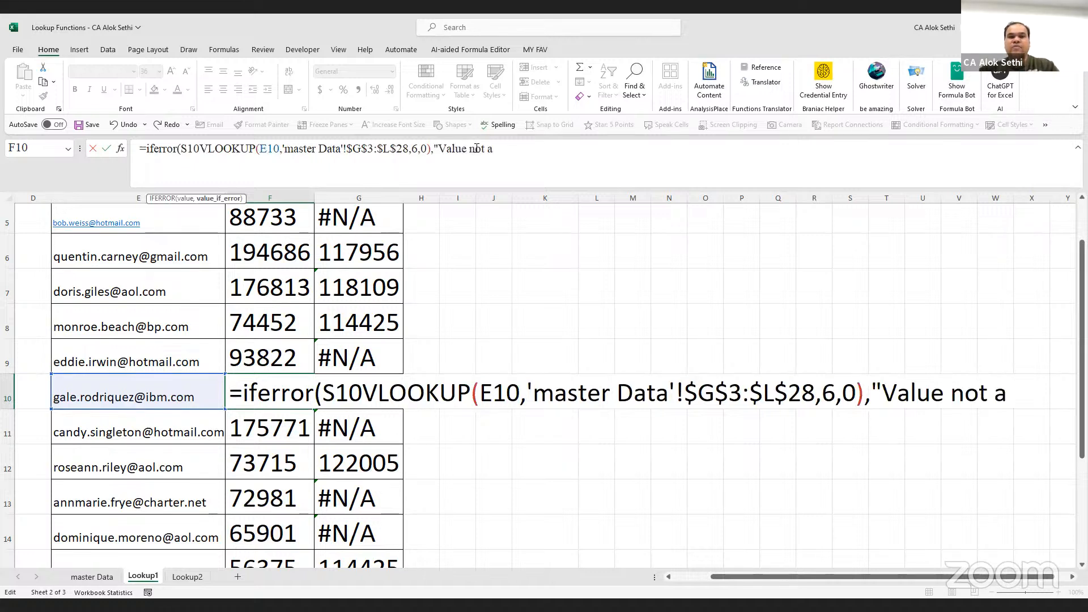
{"action": "type", "text": "vailable:"}
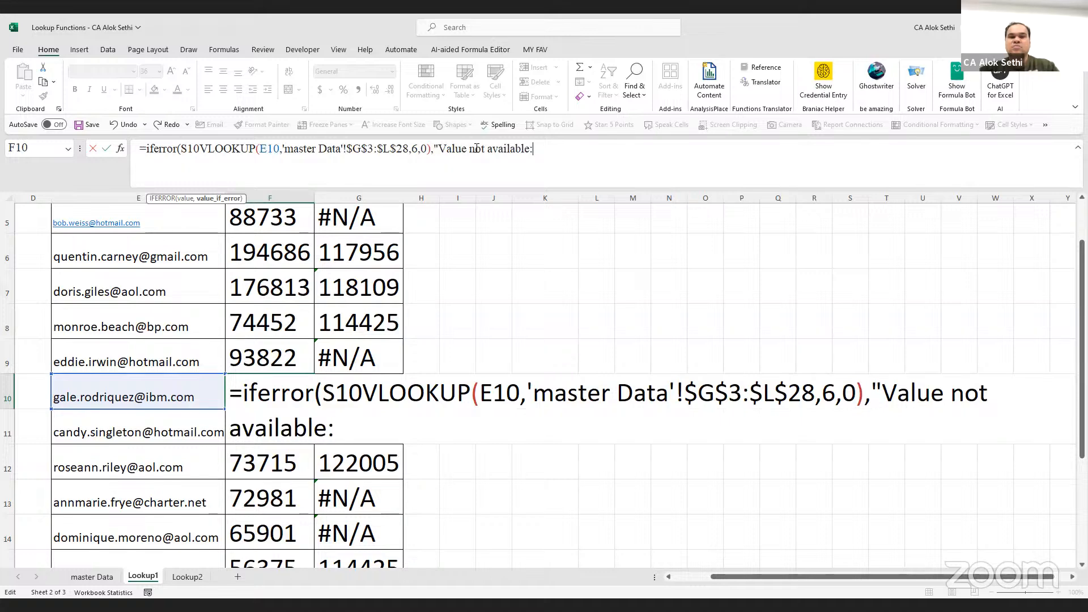
{"action": "key", "text": "BackSpace"}
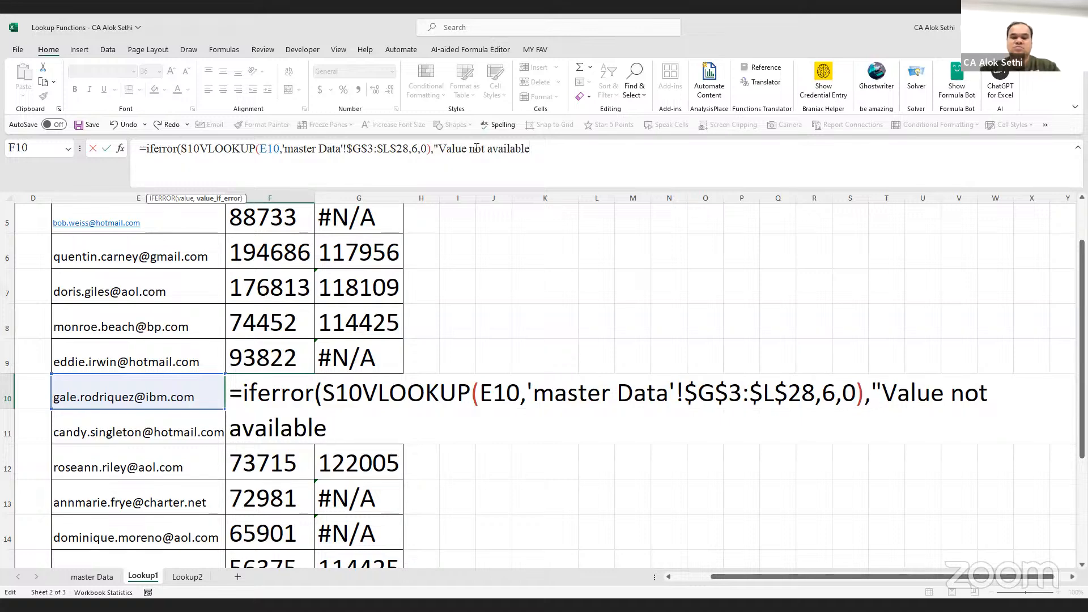
{"action": "key", "text": "Return"}
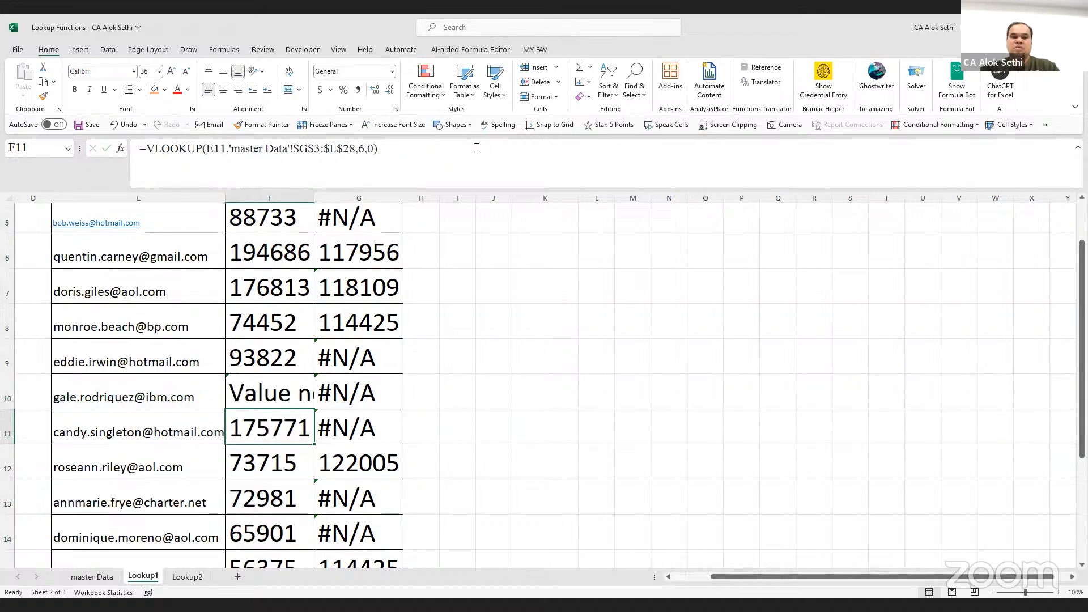
Widen column F so the "Value not available" message fits
{"action": "left_click_drag", "start_coordinate": [315, 196], "coordinate": [458, 199]}
{"action": "scroll", "coordinate": [426, 346], "scroll_direction": "up", "scroll_amount": 2}
{"action": "scroll", "coordinate": [425, 346], "scroll_direction": "down", "scroll_amount": 5}
{"action": "scroll", "coordinate": [424, 349], "scroll_direction": "up", "scroll_amount": 2}
{"action": "scroll", "coordinate": [424, 349], "scroll_direction": "up", "scroll_amount": 1}
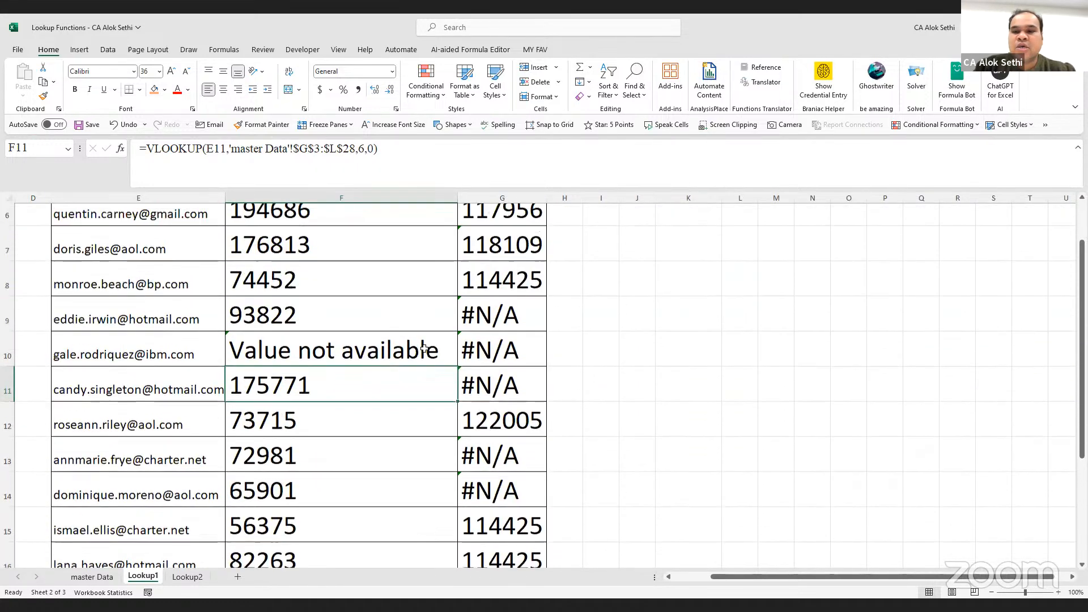
{"action": "scroll", "coordinate": [425, 348], "scroll_direction": "up", "scroll_amount": 1}
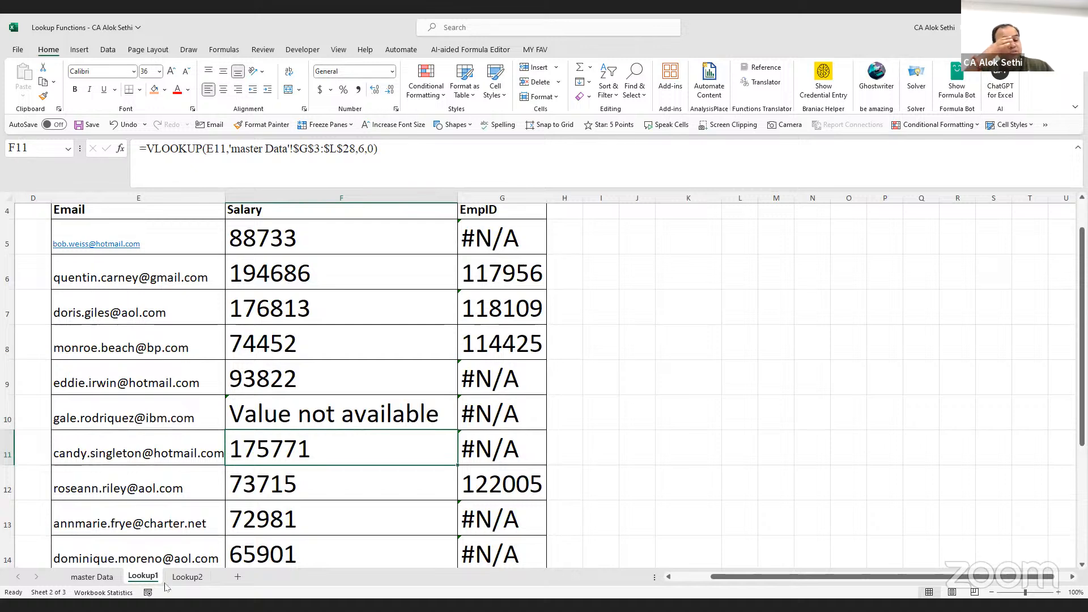
On Lookup2, add an HLOOKUP heading in G1 beside the LOOKUP, VLOOKUP and XLOOKUP headings
{"action": "left_click", "coordinate": [187, 577]}
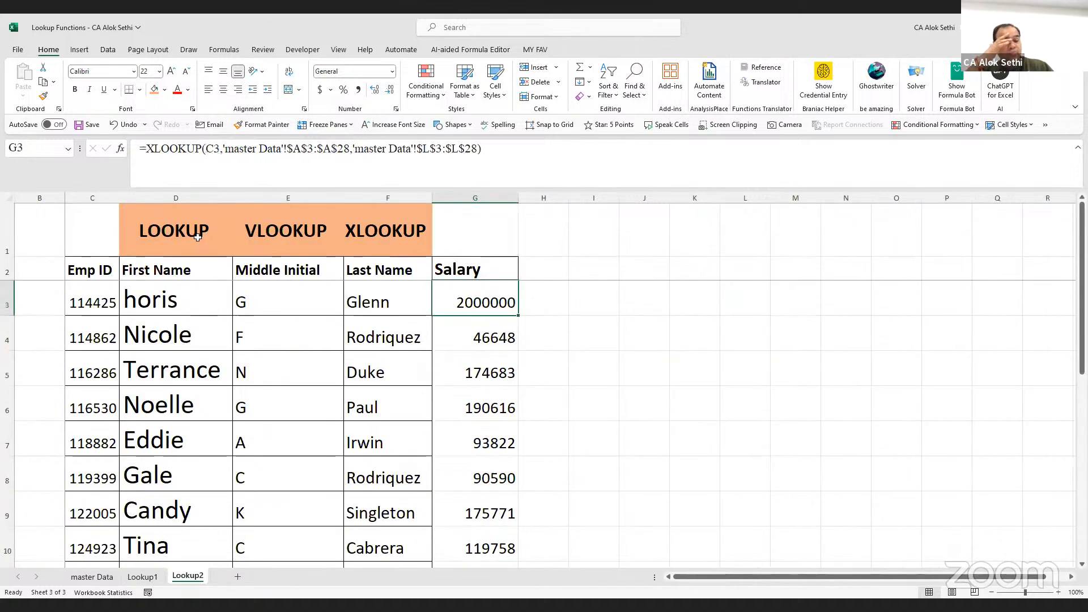
{"action": "left_click", "coordinate": [198, 237]}
{"action": "left_click", "coordinate": [288, 234]}
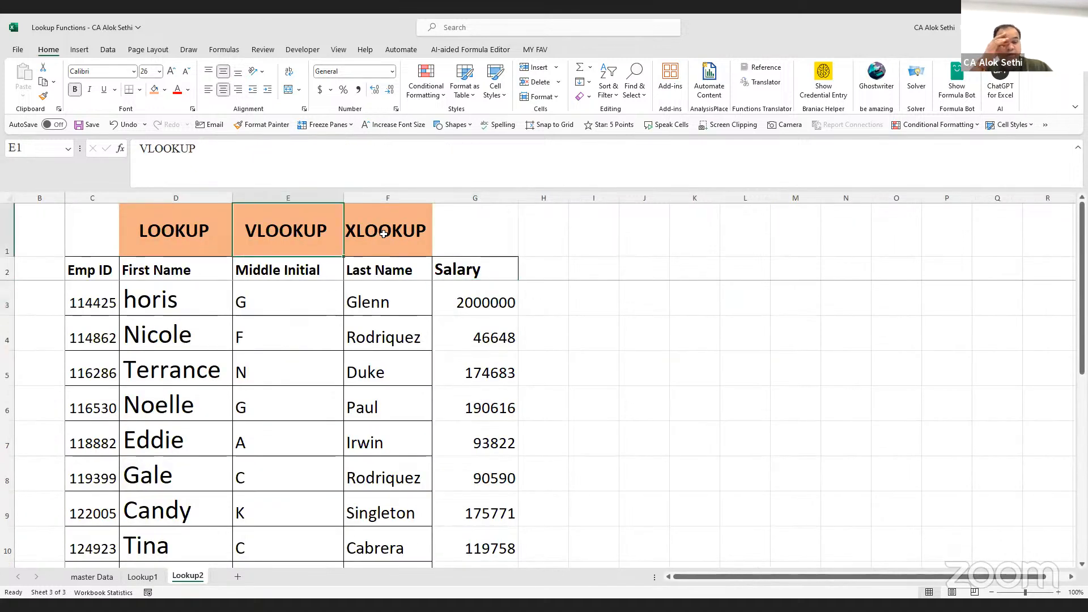
{"action": "left_click", "coordinate": [385, 234]}
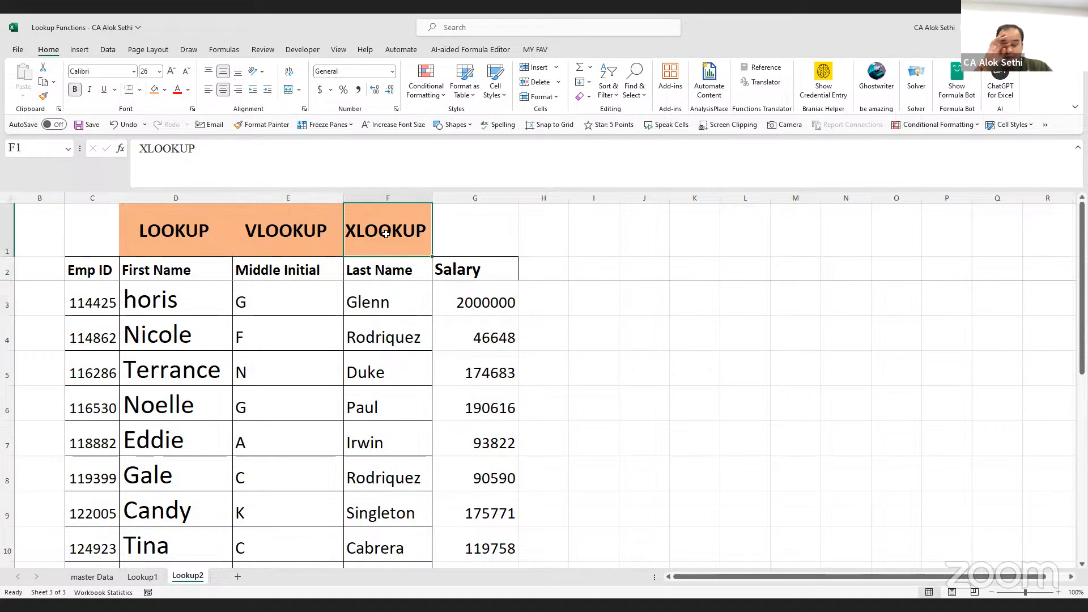
{"action": "left_click", "coordinate": [491, 215]}
{"action": "key", "text": "Caps_Lock"}
{"action": "type", "text": "LOOK"}
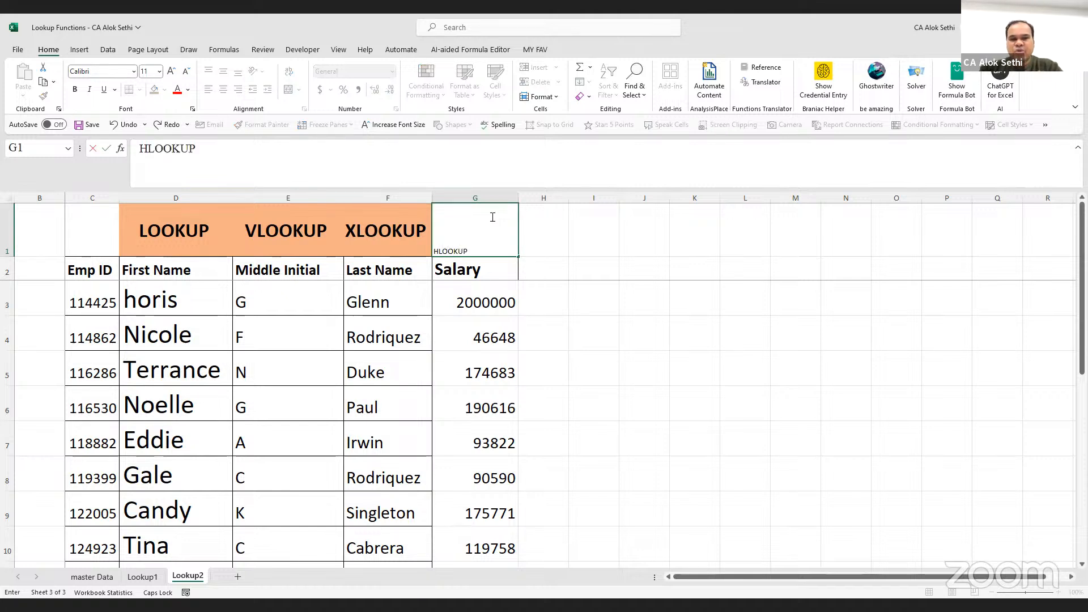
{"action": "type", "text": "UP"}
{"action": "key", "text": "Return"}
Copy the Emp ID table from C2 through row 8
{"action": "left_click", "coordinate": [476, 233]}
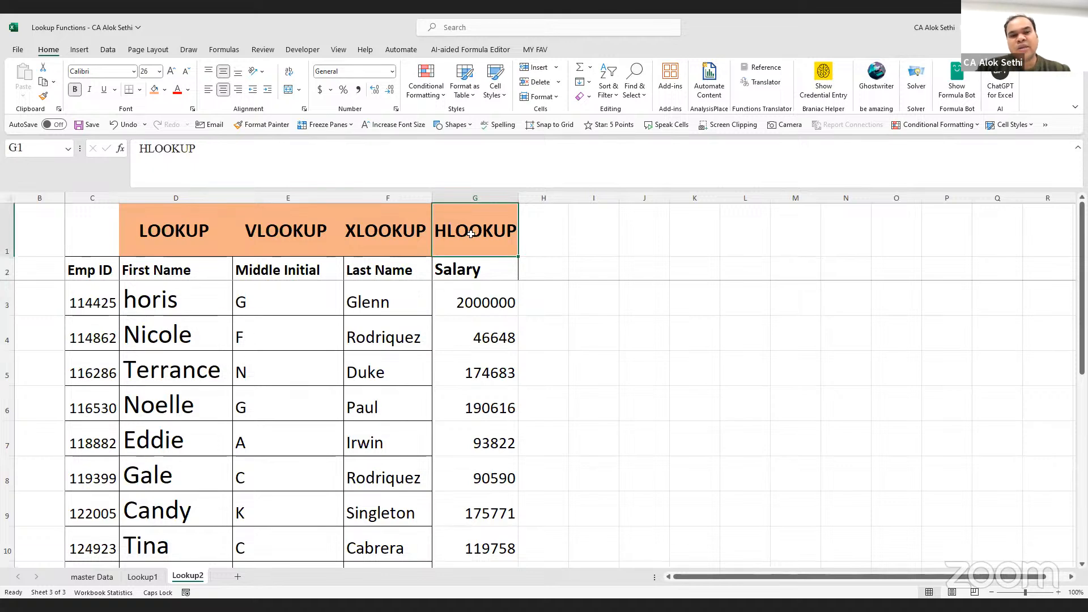
{"action": "left_click", "coordinate": [88, 267]}
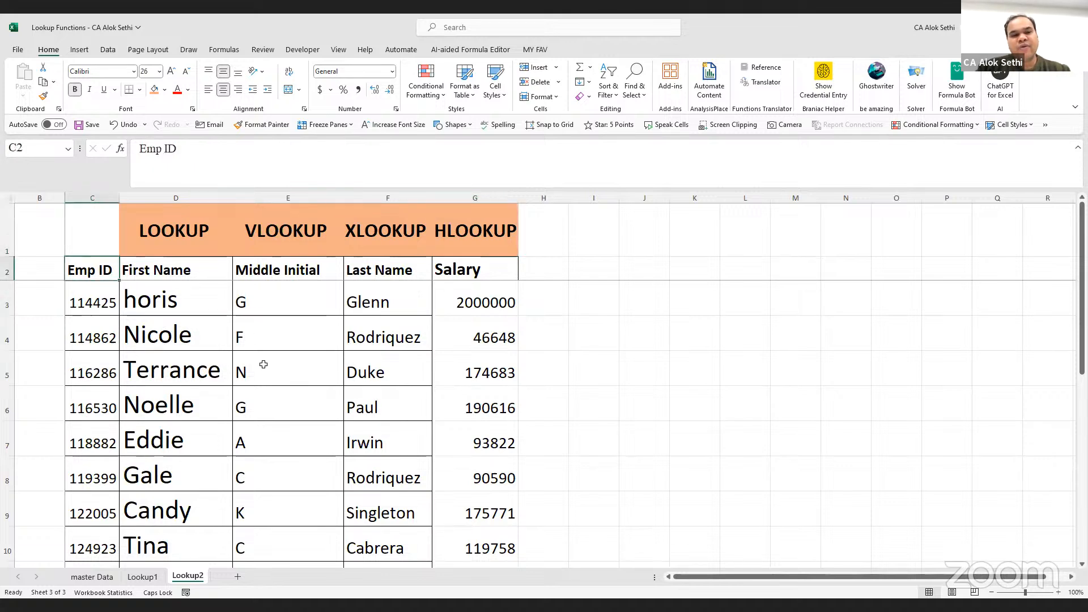
{"action": "left_click", "coordinate": [504, 408], "text": "shift"}
{"action": "left_click_drag", "start_coordinate": [507, 472], "coordinate": [507, 472]}
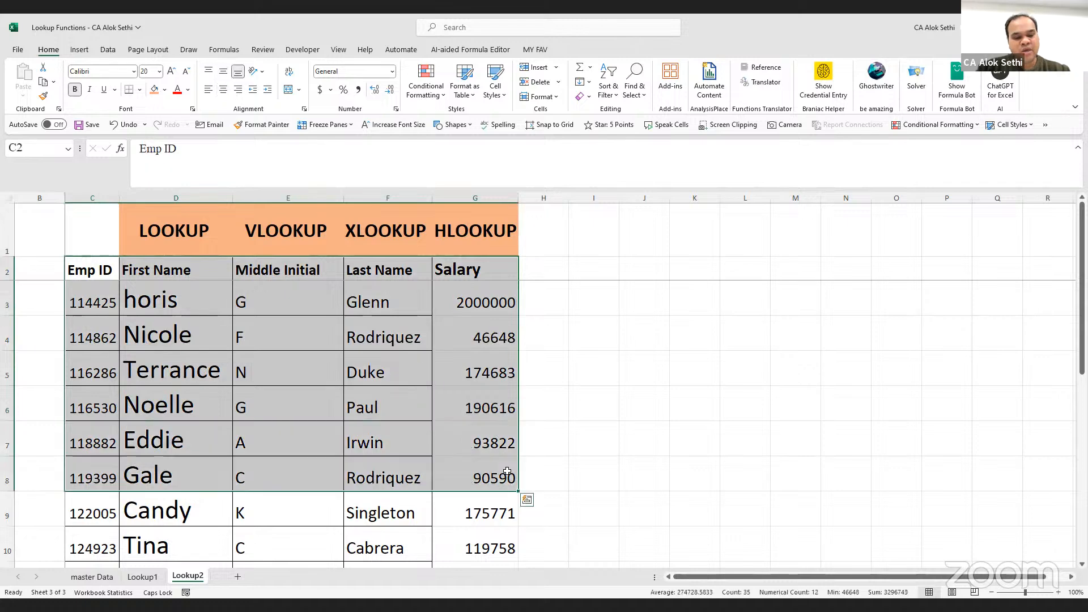
{"action": "key", "text": "ctrl+c"}
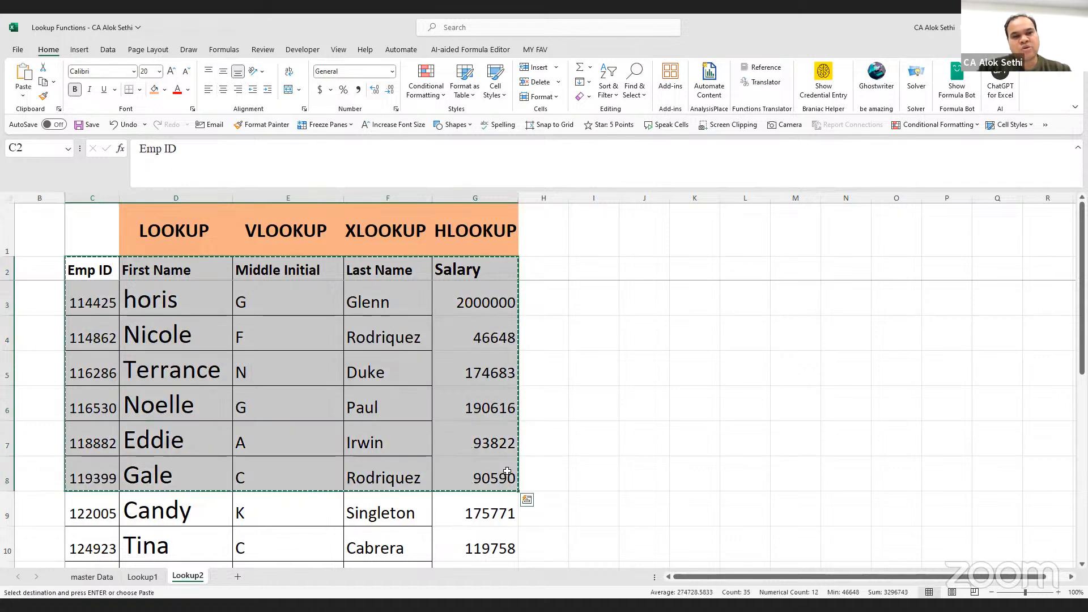
{"action": "scroll", "coordinate": [506, 471], "scroll_direction": "right", "scroll_amount": 3}
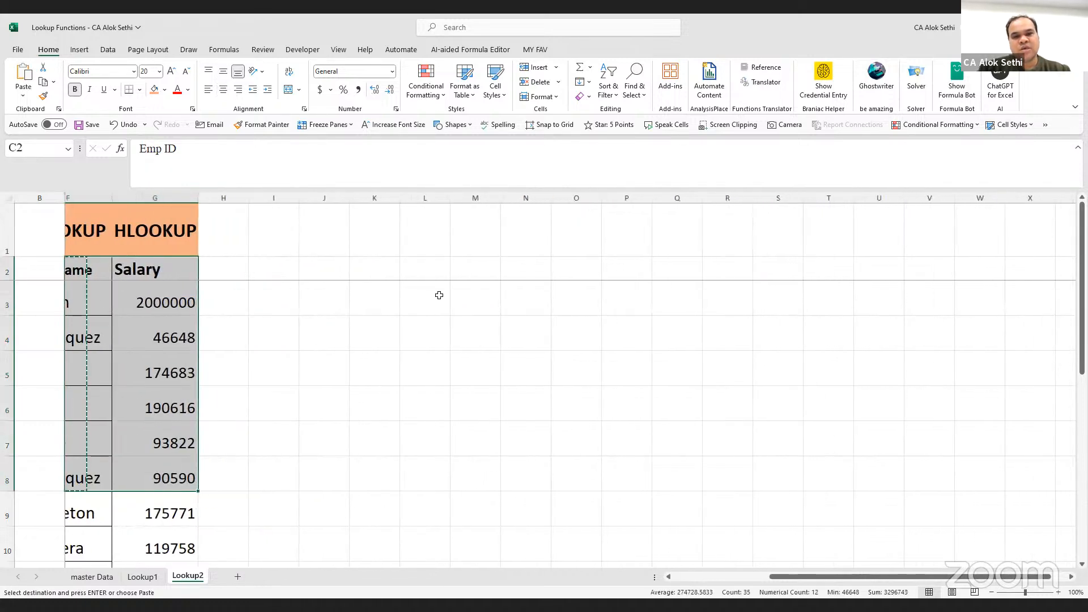
Paste the copied Emp ID table transposed at M2 and AutoFit column M to its labels
{"action": "left_click", "coordinate": [481, 269]}
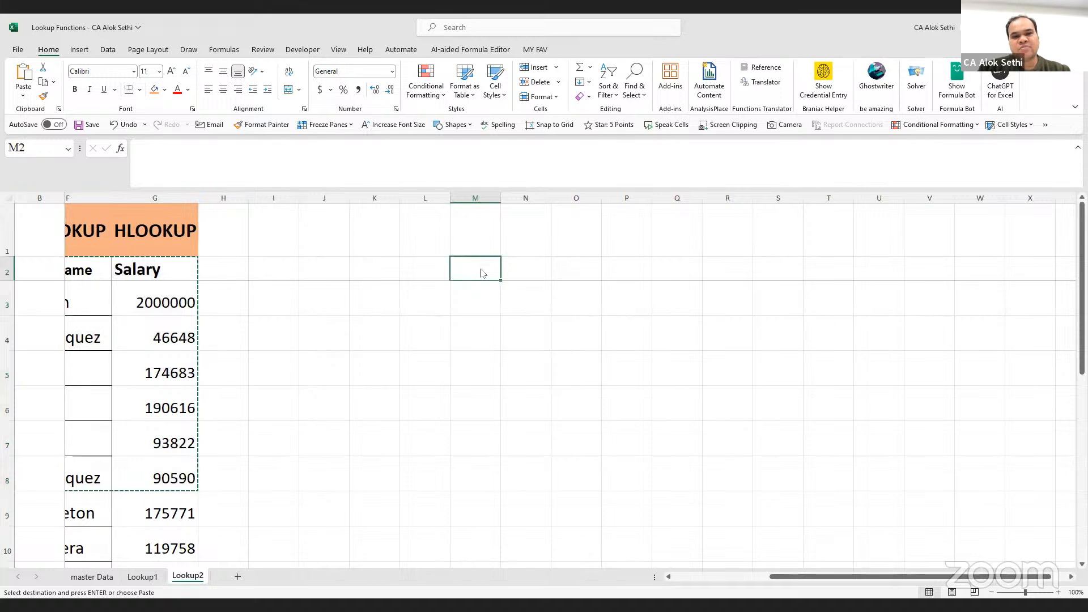
{"action": "right_click", "coordinate": [481, 272]}
{"action": "left_click", "coordinate": [560, 322]}
{"action": "left_click", "coordinate": [488, 414]}
{"action": "double_click", "coordinate": [500, 198]}
{"action": "left_click", "coordinate": [481, 269]}
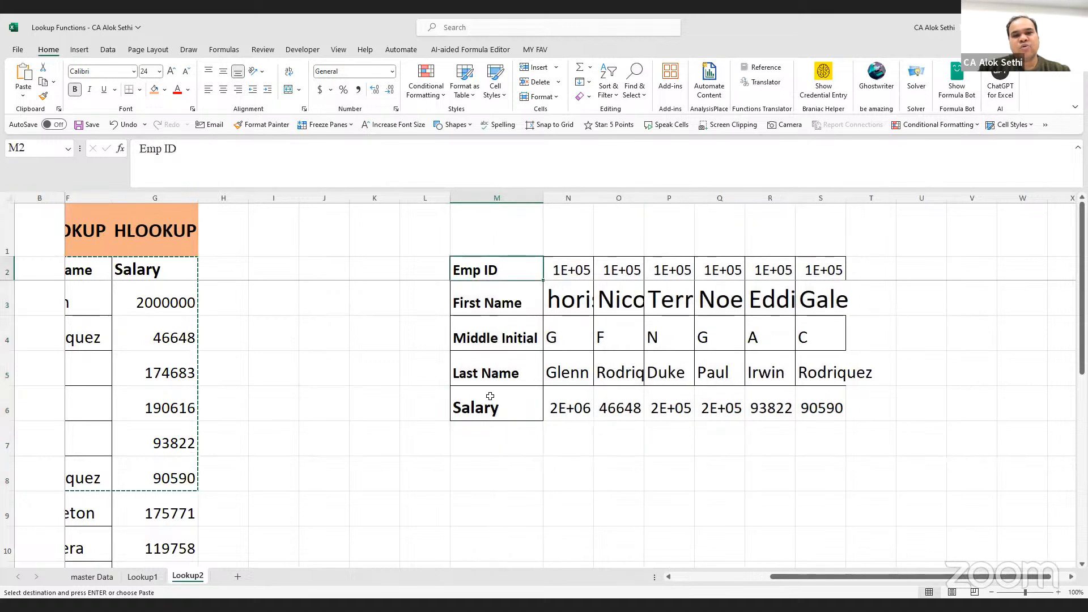
AutoFit columns N through S so every employee value shows in full
{"action": "left_click", "coordinate": [561, 338]}
{"action": "scroll", "coordinate": [586, 344], "scroll_direction": "right", "scroll_amount": 2}
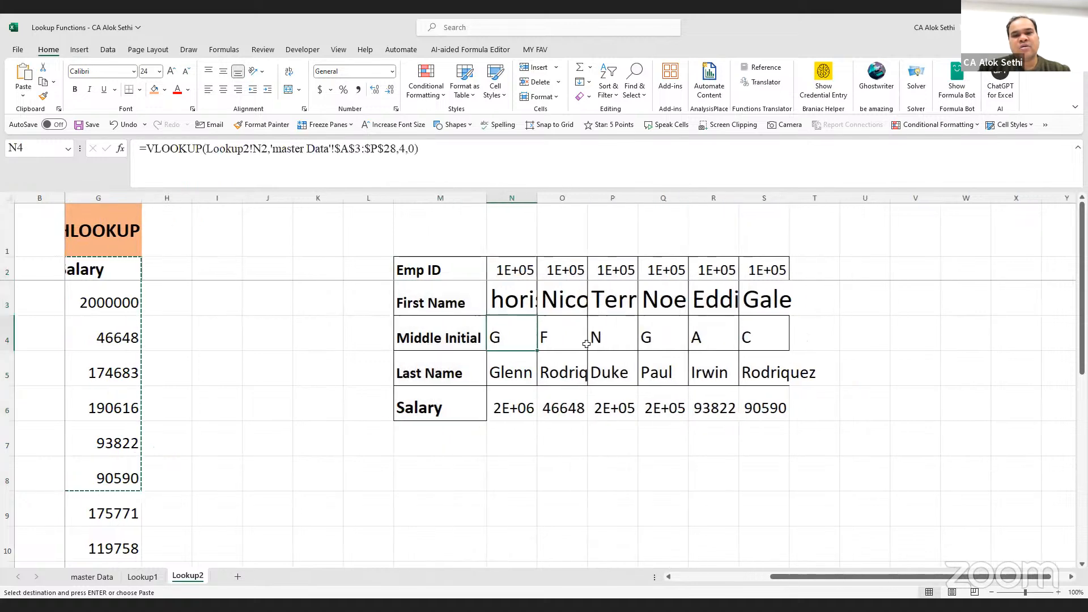
{"action": "left_click_drag", "start_coordinate": [436, 191], "coordinate": [698, 213]}
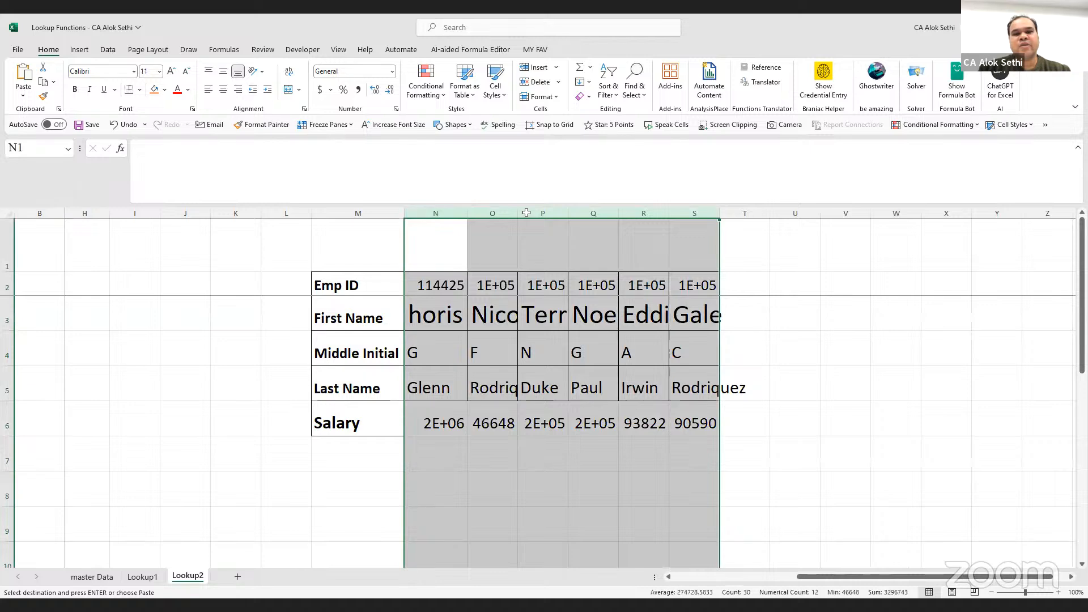
{"action": "double_click", "coordinate": [460, 211]}
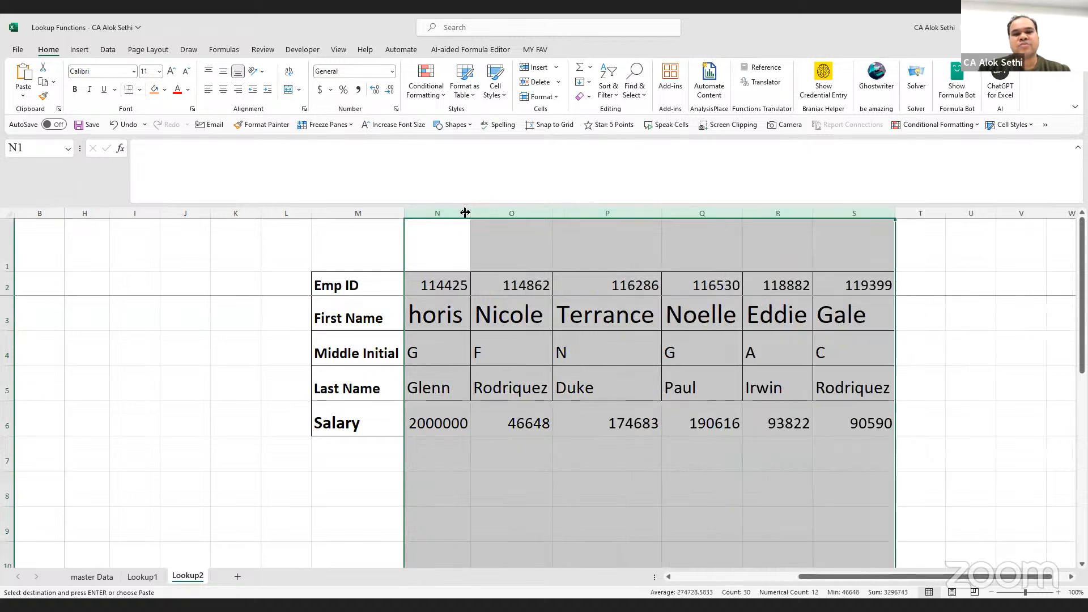
{"action": "left_click", "coordinate": [488, 395]}
{"action": "scroll", "coordinate": [488, 395], "scroll_direction": "right", "scroll_amount": 1}
{"action": "scroll", "coordinate": [488, 395], "scroll_direction": "right", "scroll_amount": 2}
{"action": "scroll", "coordinate": [488, 395], "scroll_direction": "down", "scroll_amount": 1}
{"action": "scroll", "coordinate": [488, 395], "scroll_direction": "up", "scroll_amount": 2}
{"action": "scroll", "coordinate": [488, 395], "scroll_direction": "down", "scroll_amount": 2}
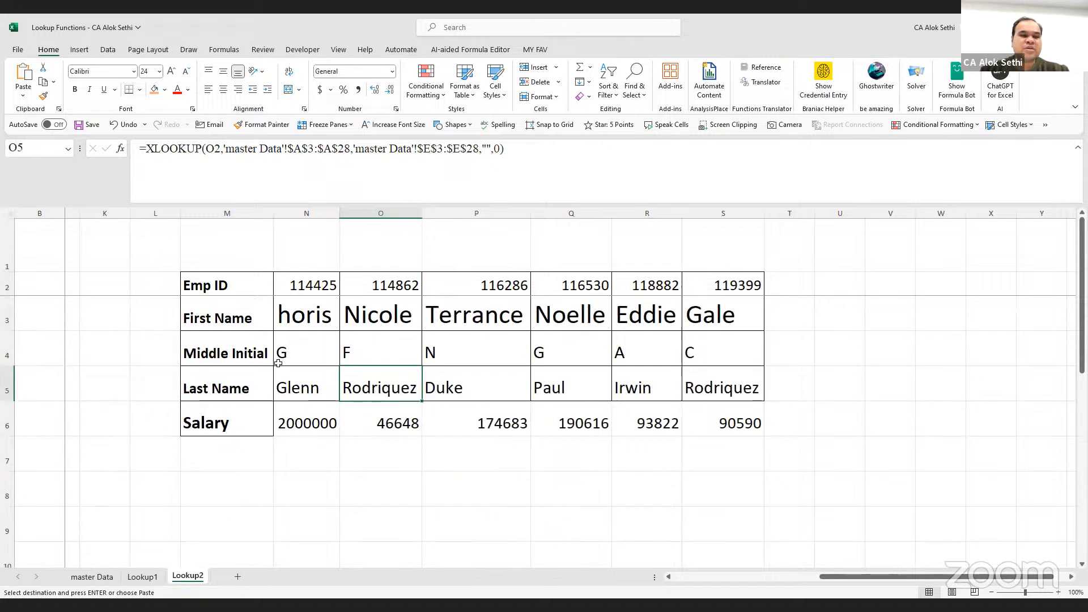
{"action": "left_click", "coordinate": [239, 287]}
{"action": "left_click", "coordinate": [235, 425], "text": "shift"}
Type the headings FIRST NAME in M9 and SALARY in N9
{"action": "left_click", "coordinate": [240, 522]}
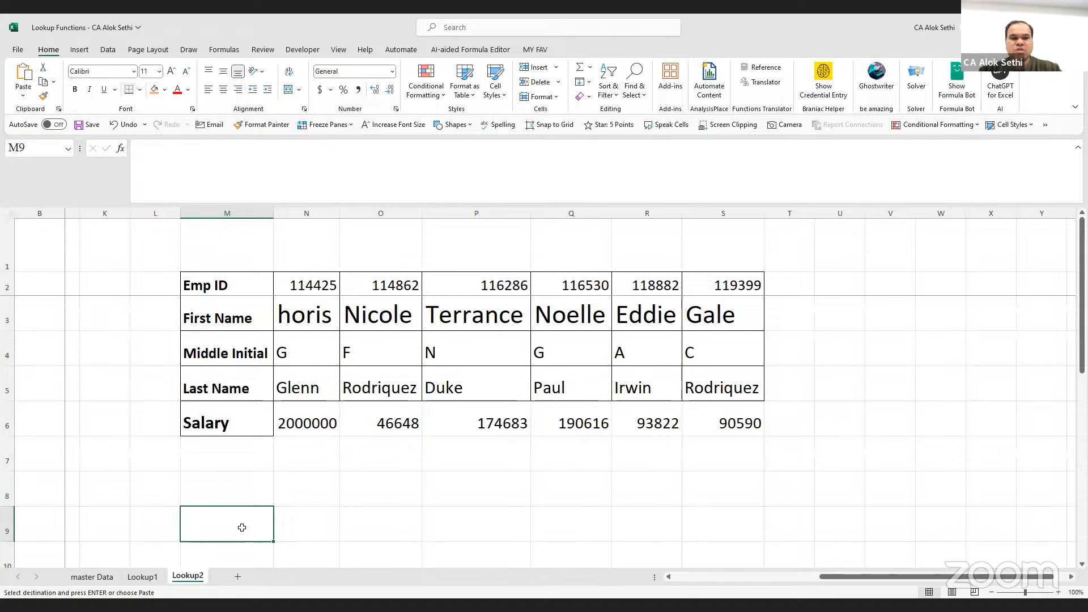
{"action": "type", "text": "ES"}
{"action": "key", "text": "BackSpace"}
{"action": "key", "text": "BackSpace"}
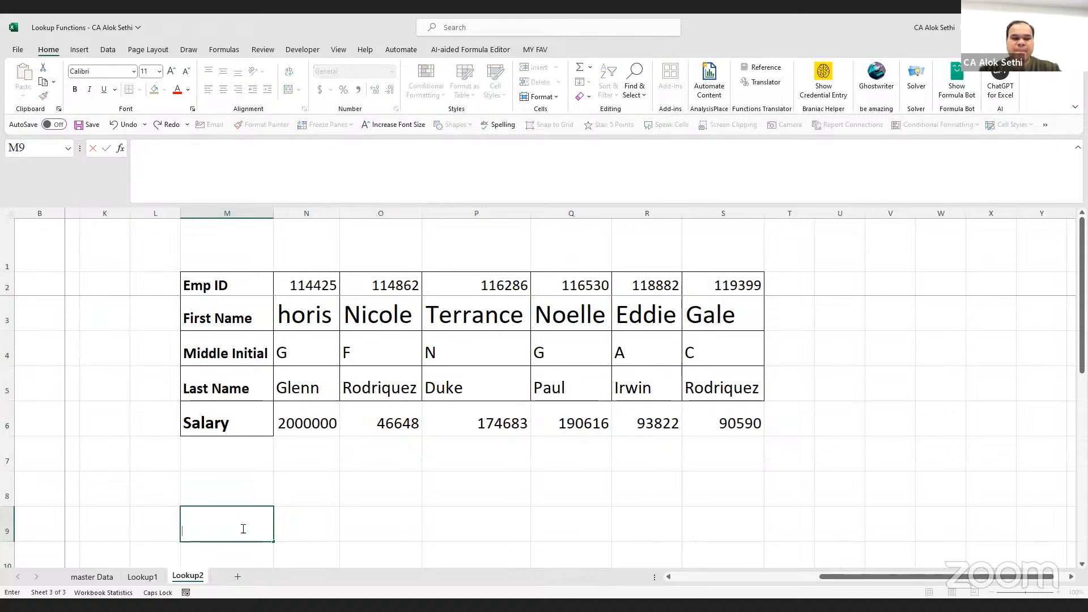
{"action": "type", "text": "F"}
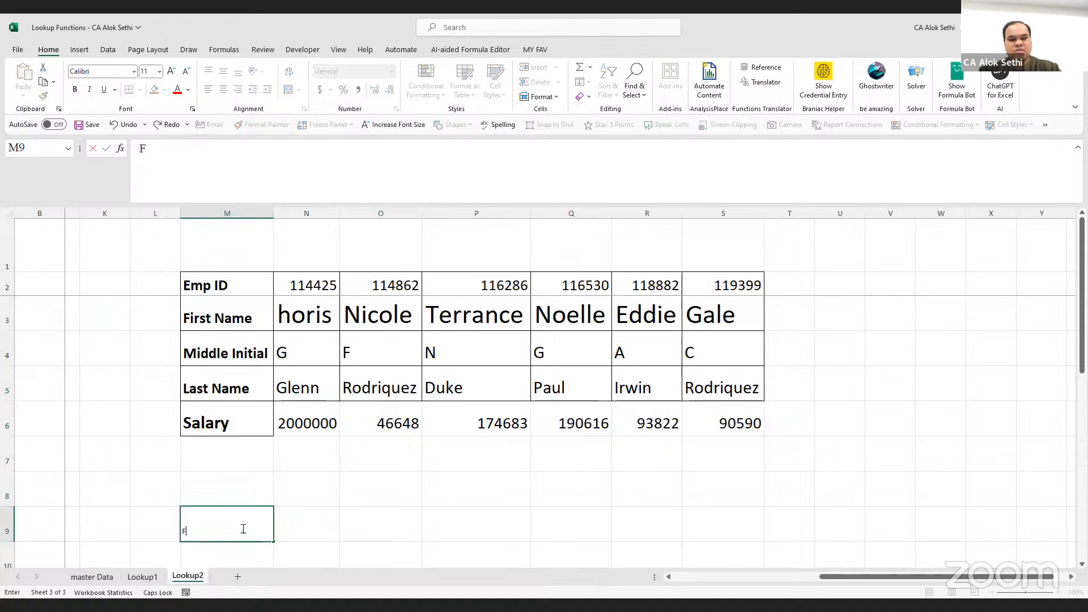
{"action": "type", "text": "IRST NAME"}
{"action": "key", "text": "Tab"}
{"action": "type", "text": "SLAR"}
{"action": "key", "text": "BackSpace"}
{"action": "key", "text": "BackSpace"}
{"action": "key", "text": "BackSpace"}
{"action": "type", "text": "ALA"}
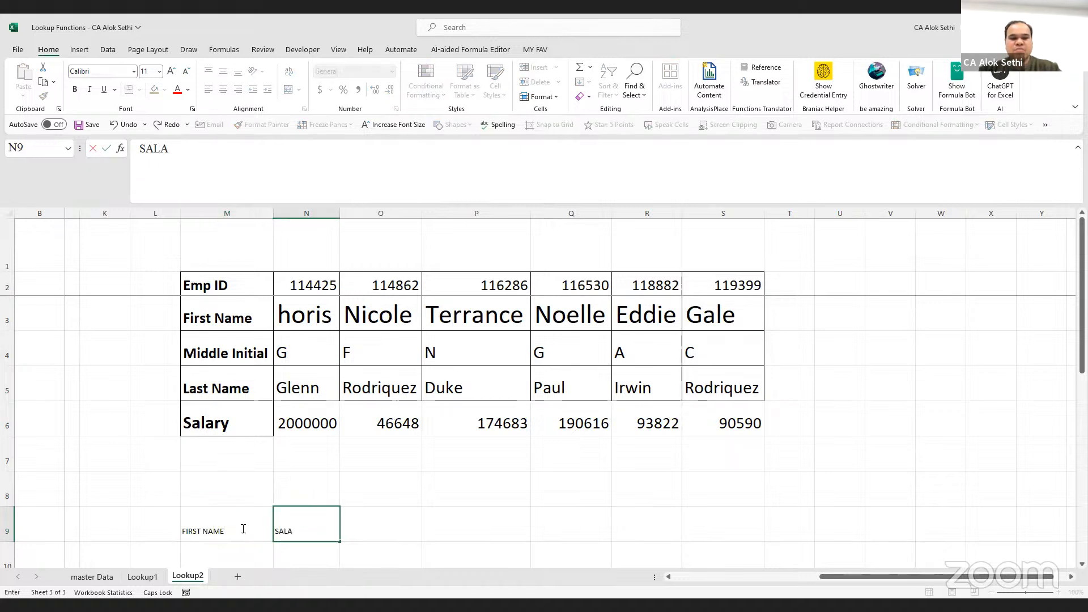
{"action": "type", "text": "RY"}
{"action": "key", "text": "Return"}
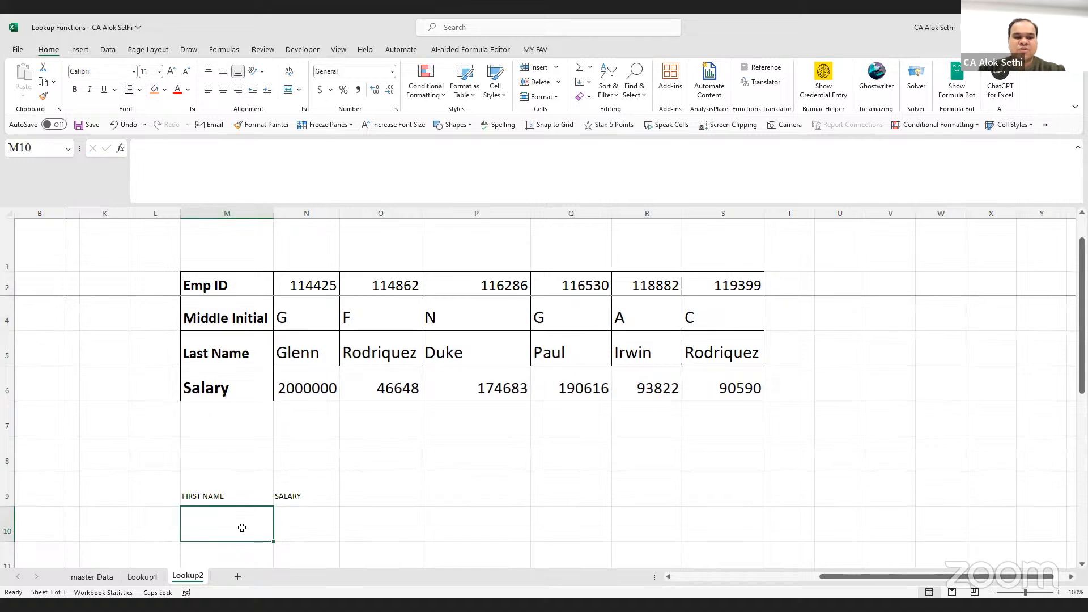
{"action": "key", "text": "Up"}
Enlarge the FIRST NAME and SALARY headings by four font sizes and make them bold
{"action": "left_click", "coordinate": [293, 495], "text": "shift"}
{"action": "left_click", "coordinate": [170, 71]}
{"action": "left_click", "coordinate": [170, 71]}
{"action": "left_click", "coordinate": [170, 70]}
{"action": "left_click", "coordinate": [170, 71]}
{"action": "left_click", "coordinate": [170, 71]}
{"action": "left_click", "coordinate": [170, 71]}
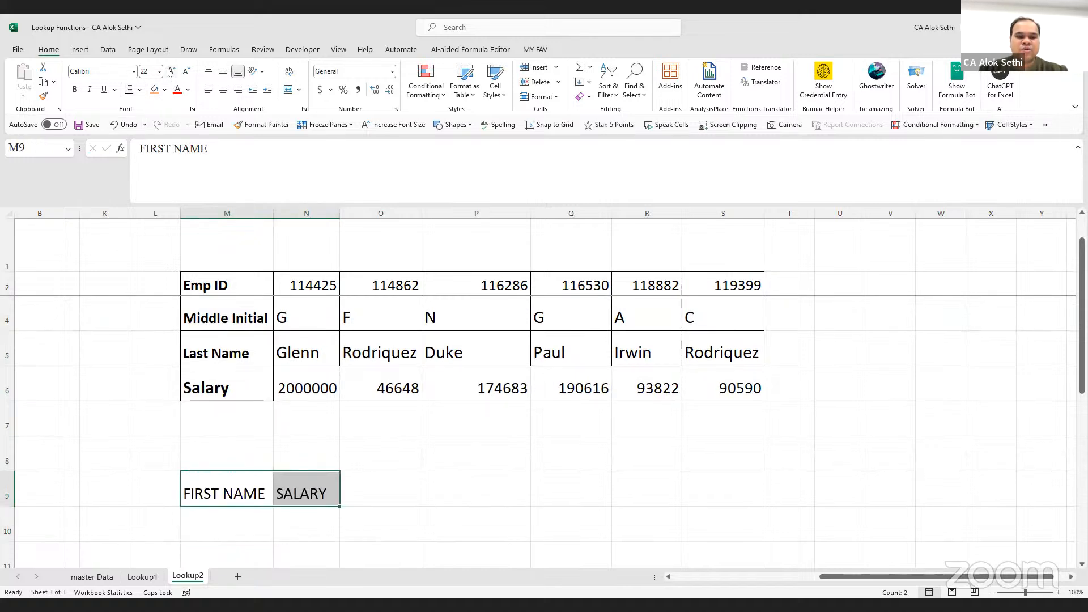
{"action": "key", "text": "ctrl+b"}
Copy Terrance's first name from P3 and clear the #N/A lookup formula from M10
{"action": "left_click", "coordinate": [210, 264]}
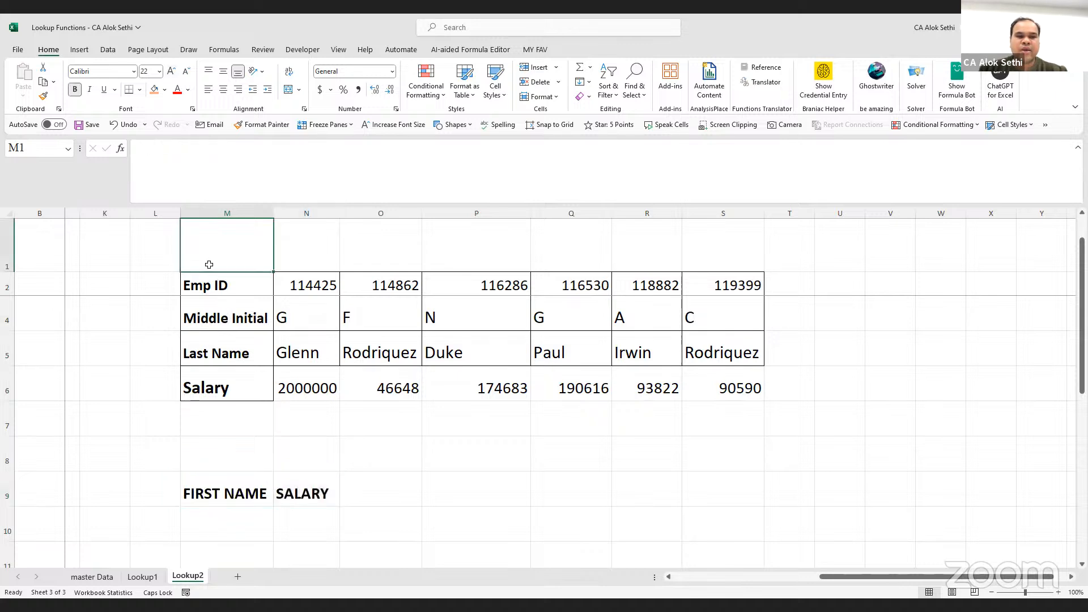
{"action": "right_click", "coordinate": [211, 245]}
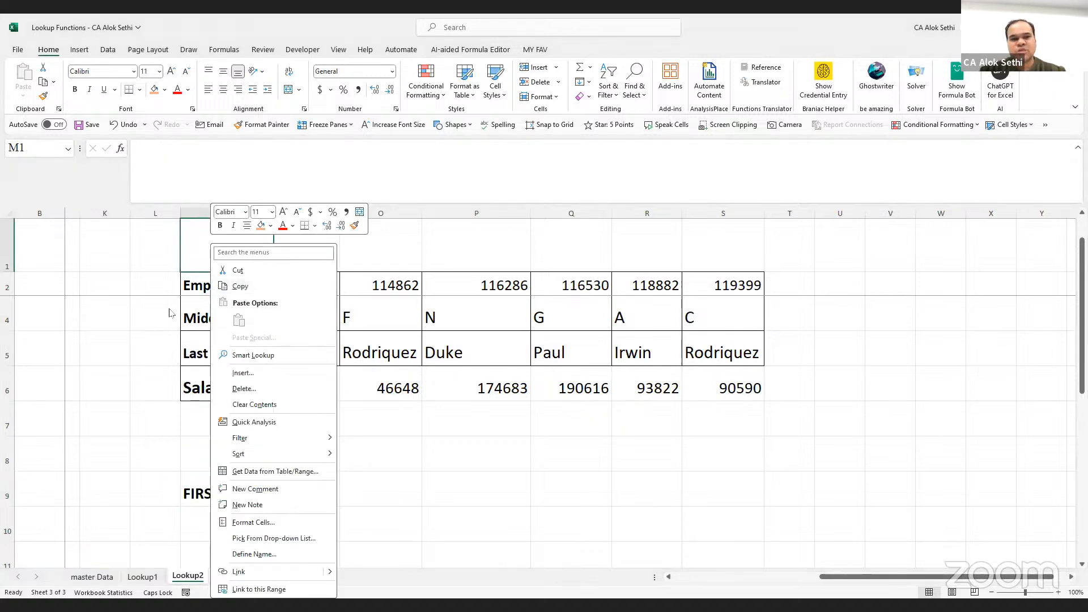
{"action": "key", "text": "Escape"}
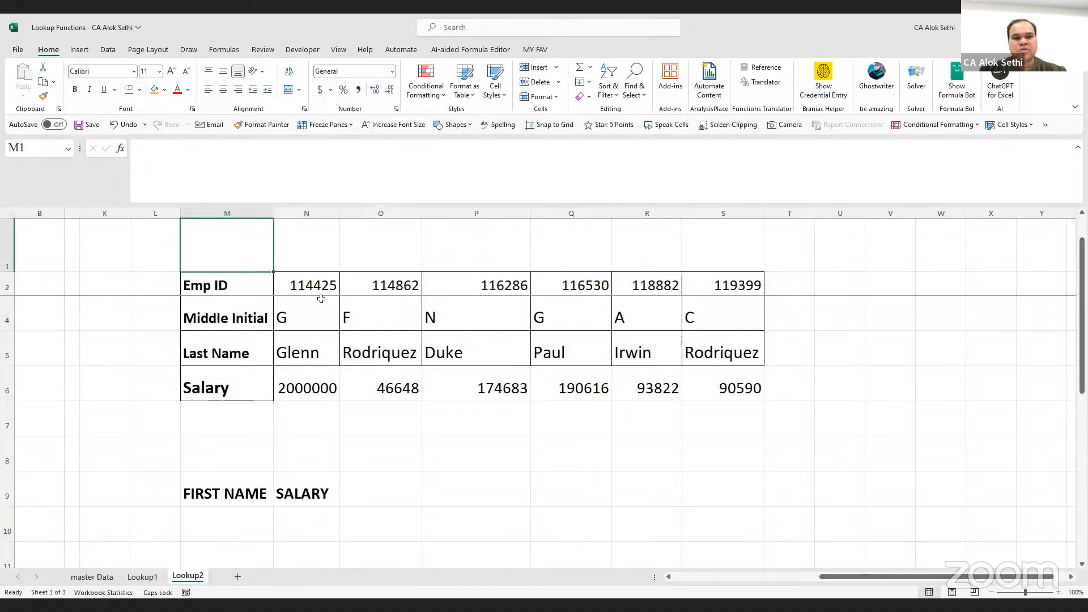
{"action": "scroll", "coordinate": [336, 324], "scroll_direction": "up", "scroll_amount": 1}
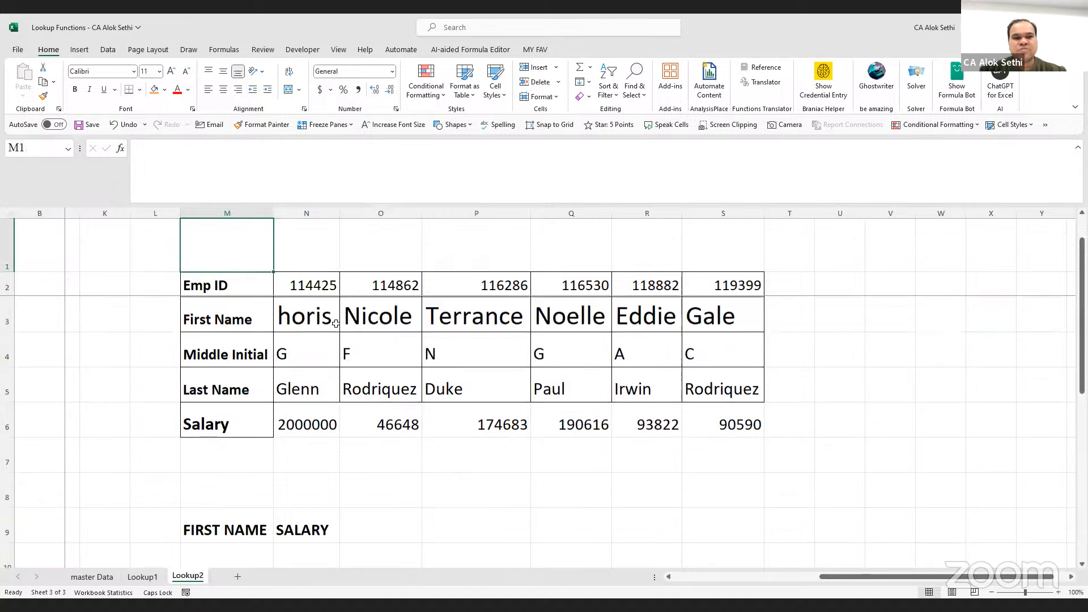
{"action": "left_click", "coordinate": [489, 322]}
{"action": "key", "text": "ctrl+c"}
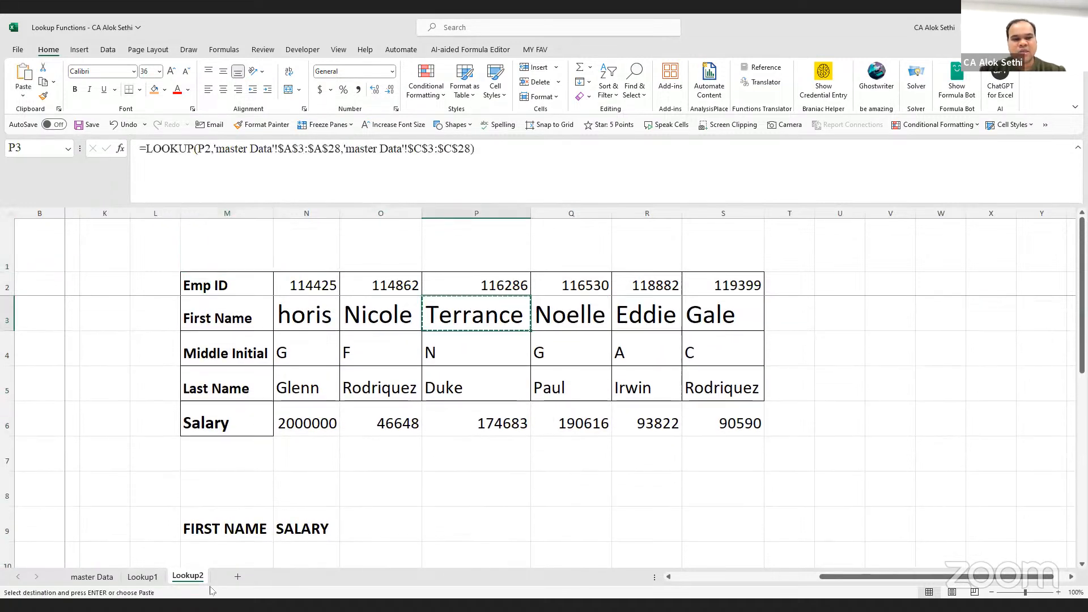
{"action": "key", "text": "ctrl+Left"}
{"action": "key", "text": "ctrl+Down"}
{"action": "key", "text": "ctrl+Down"}
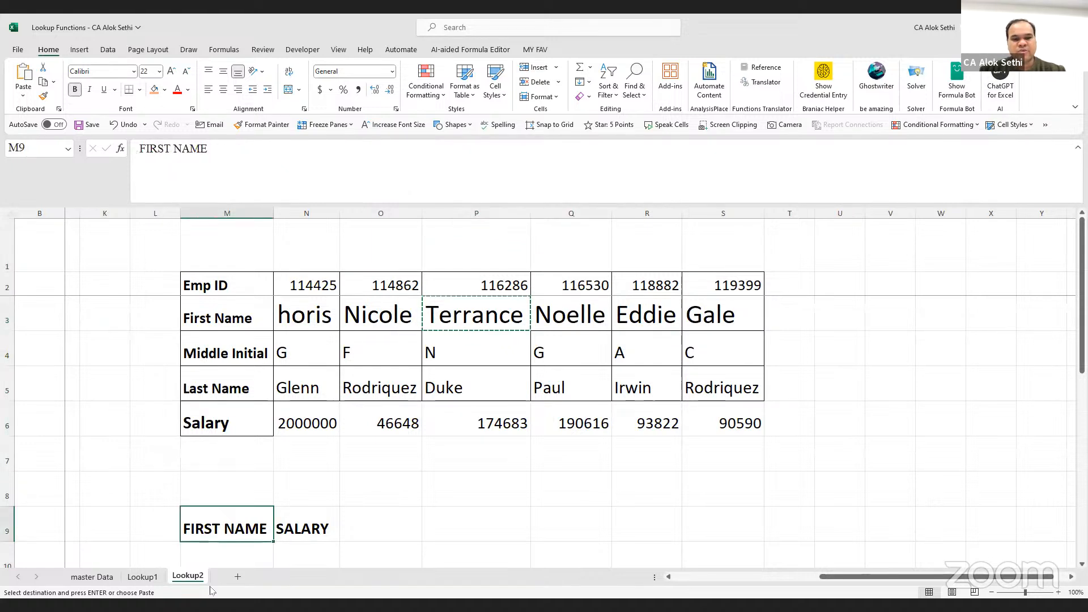
{"action": "key", "text": "Down"}
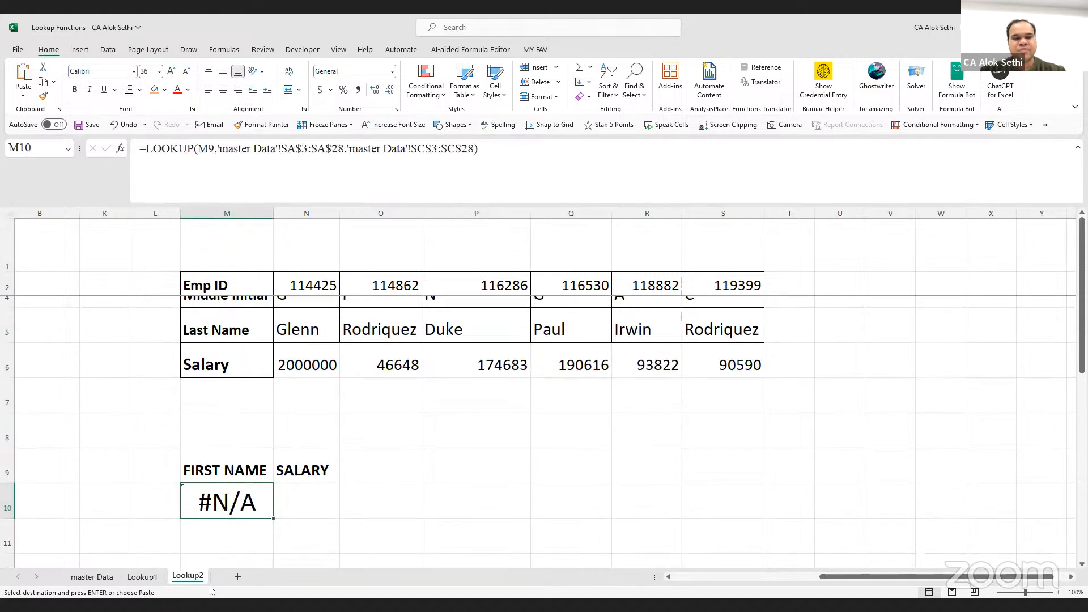
{"action": "key", "text": "ctrl+z"}
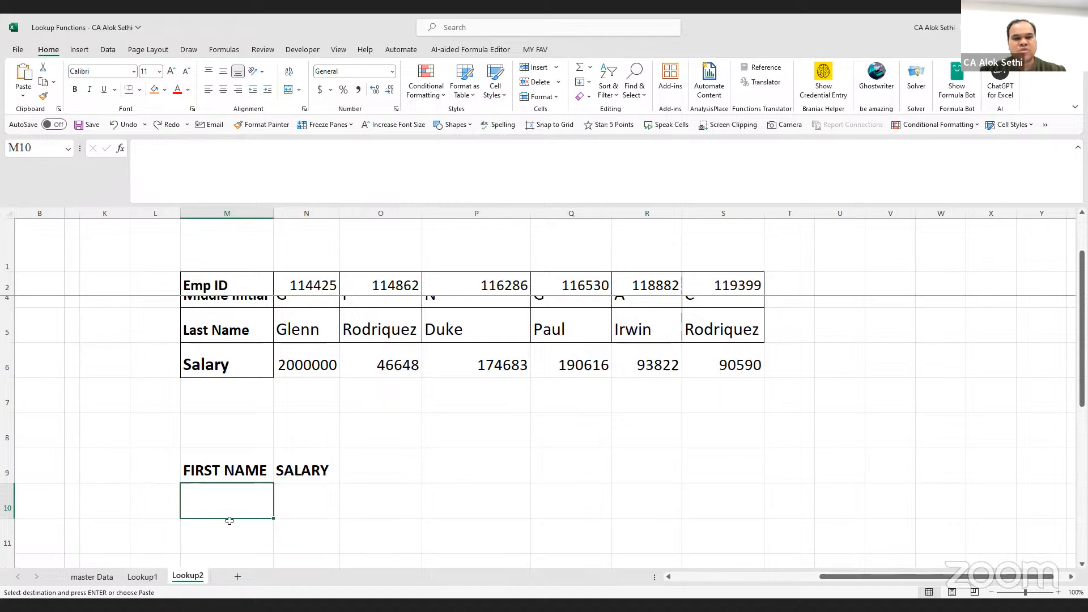
Enter =P3 in M10 so it shows Terrance under FIRST NAME
{"action": "type", "text": "="}
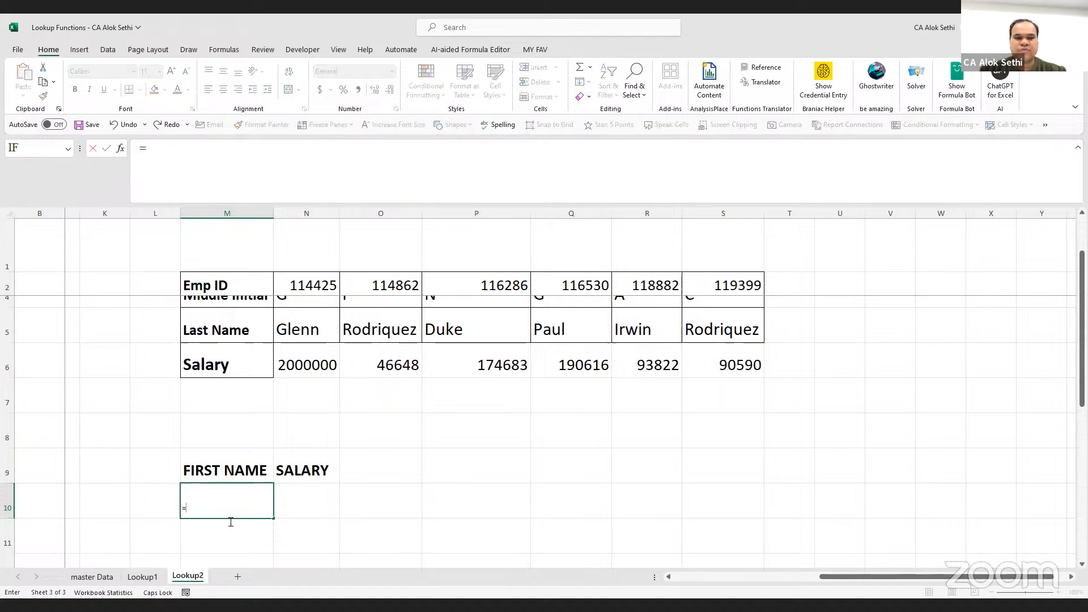
{"action": "scroll", "coordinate": [480, 398], "scroll_direction": "up", "scroll_amount": 1}
{"action": "left_click", "coordinate": [471, 315]}
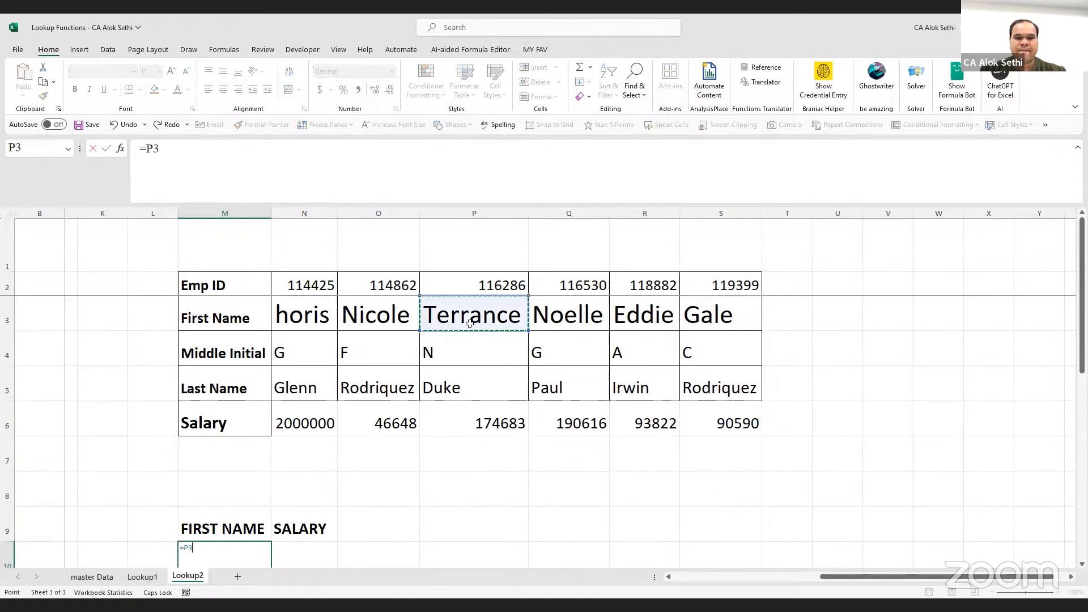
{"action": "key", "text": "Return"}
Enlarge M10's Terrance text by four font sizes
{"action": "left_click", "coordinate": [214, 485]}
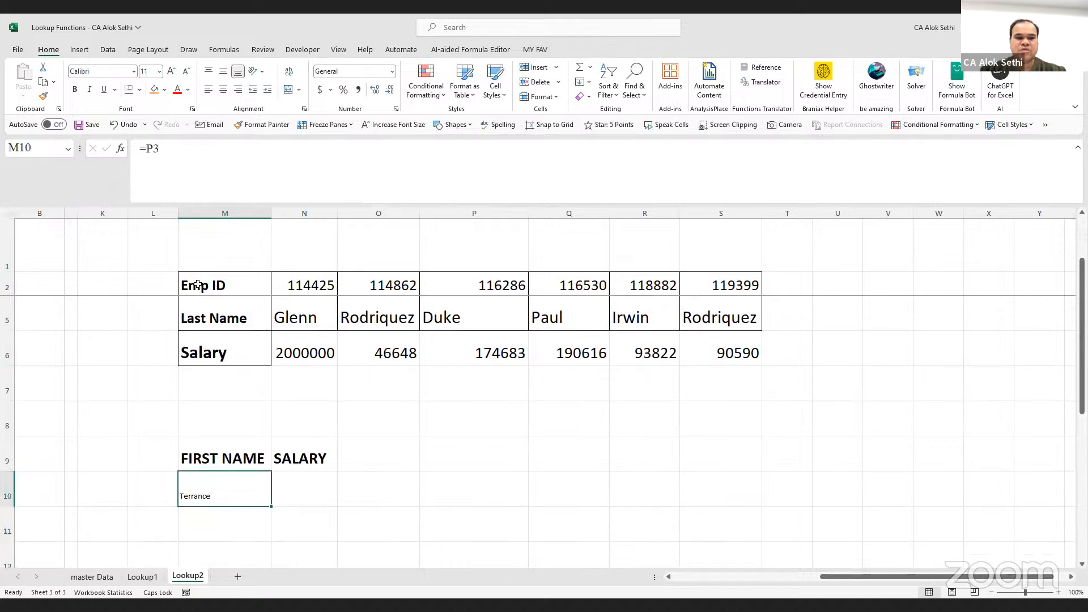
{"action": "left_click", "coordinate": [166, 69]}
{"action": "left_click", "coordinate": [165, 69]}
{"action": "left_click", "coordinate": [165, 69]}
{"action": "left_click", "coordinate": [165, 69]}
{"action": "left_click", "coordinate": [165, 69]}
{"action": "left_click", "coordinate": [166, 69]}
{"action": "left_click", "coordinate": [166, 70]}
{"action": "left_click", "coordinate": [305, 517]}
{"action": "left_click", "coordinate": [306, 486]}
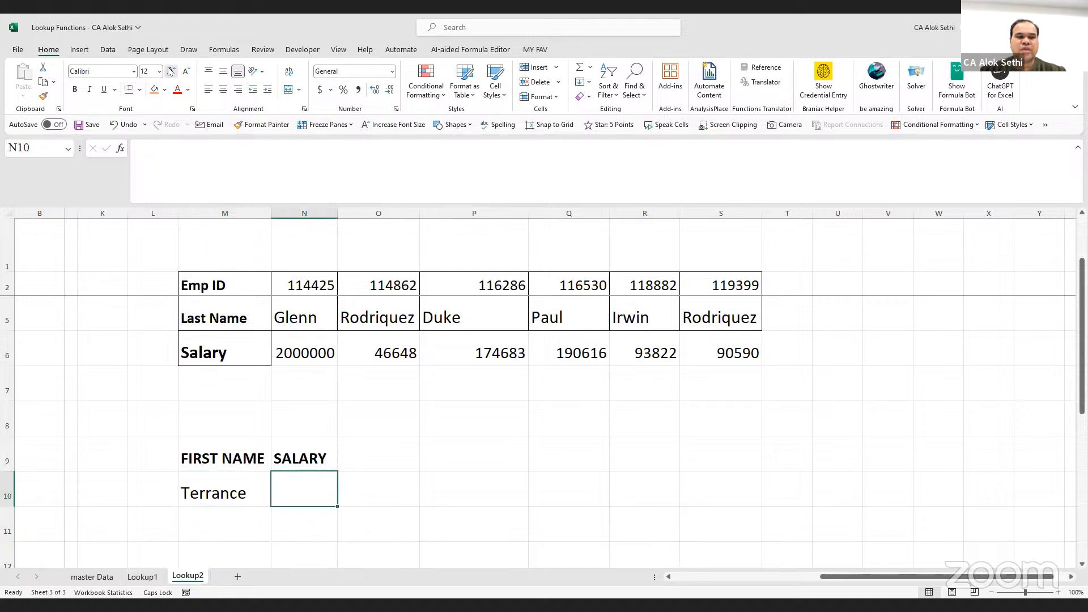
Enter =HLOOKUP(M10,N3:S6,4,0) in N10 to return Terrance's salary of 174683
{"action": "type", "text": "="}
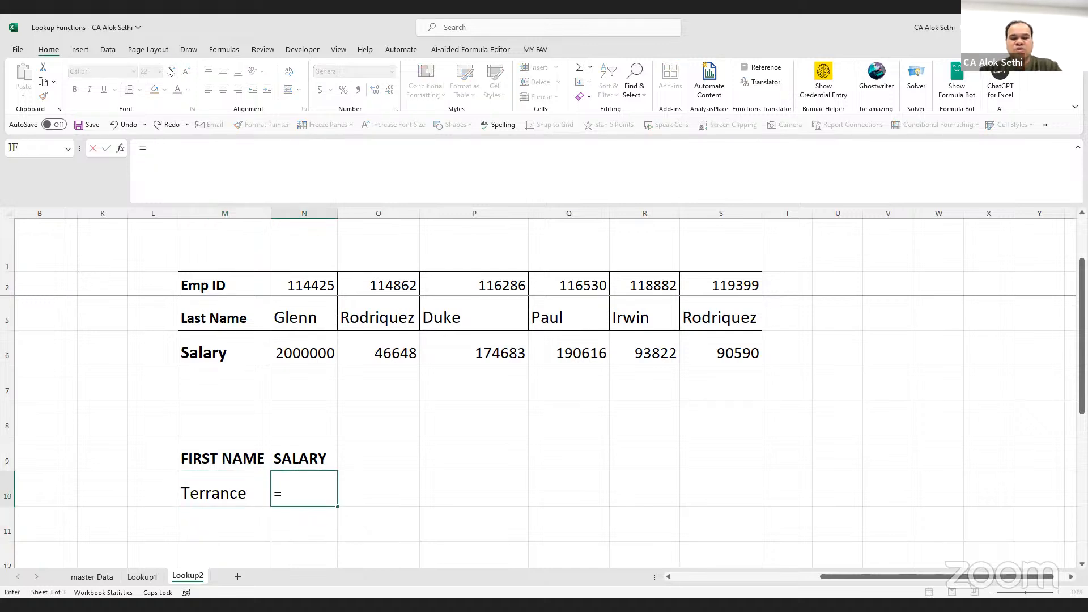
{"action": "type", "text": "HLOOK"}
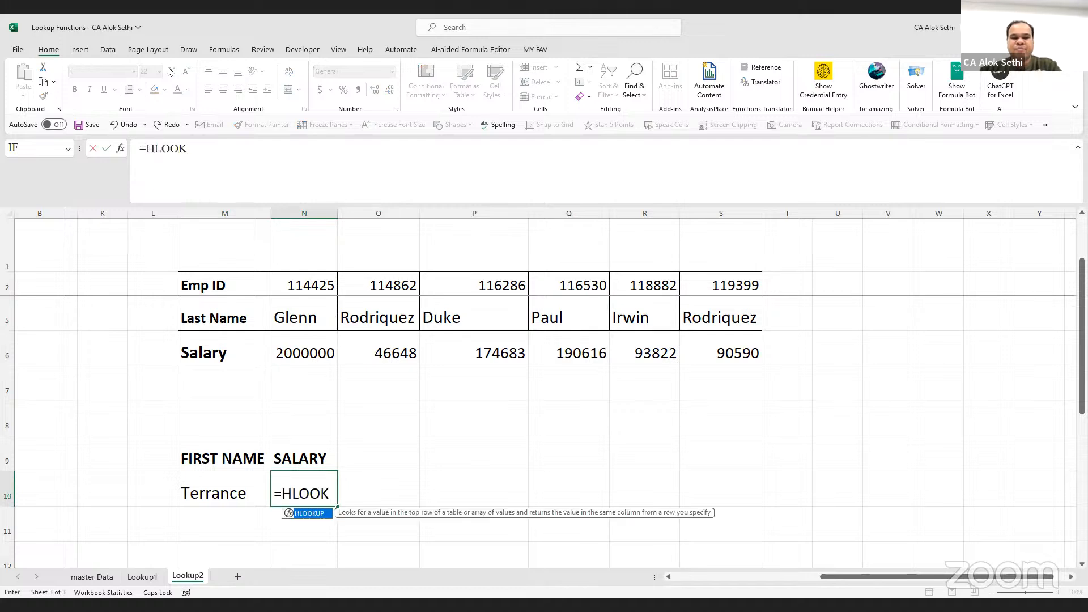
{"action": "type", "text": "UP("}
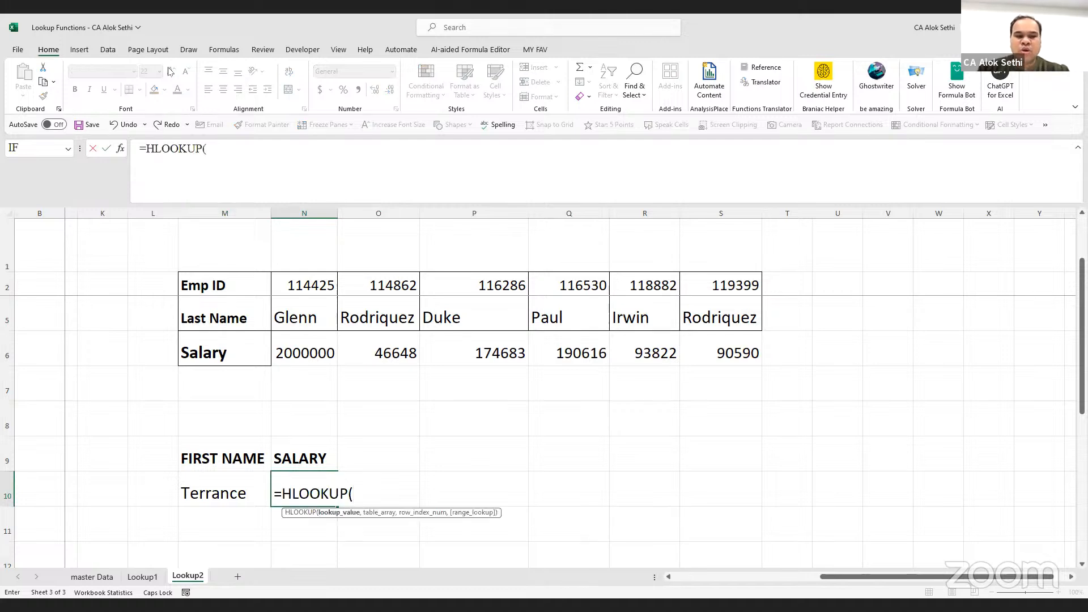
{"action": "left_click", "coordinate": [209, 488]}
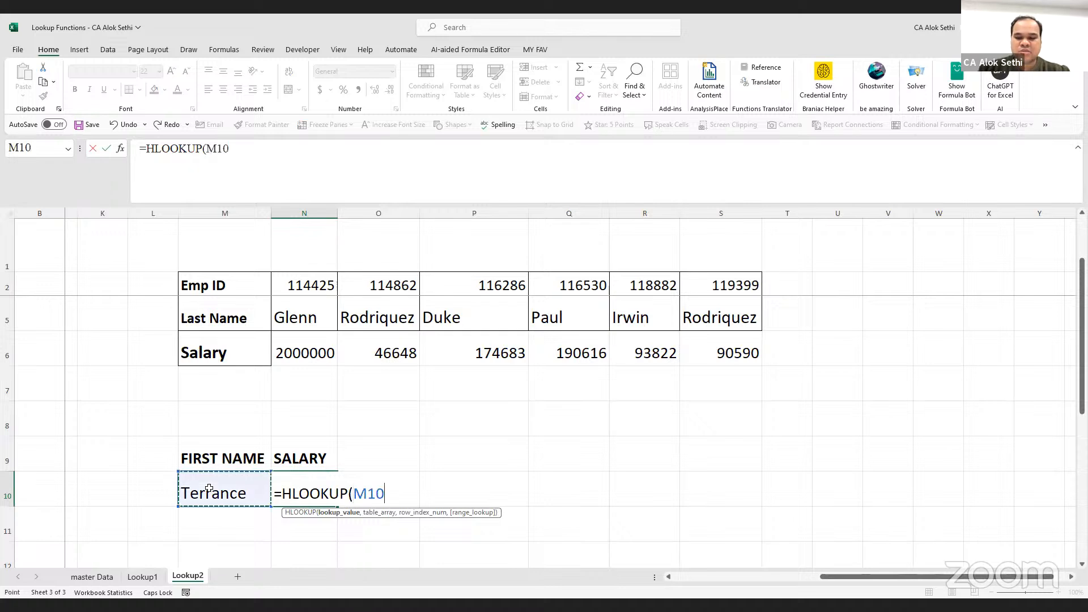
{"action": "type", "text": ","}
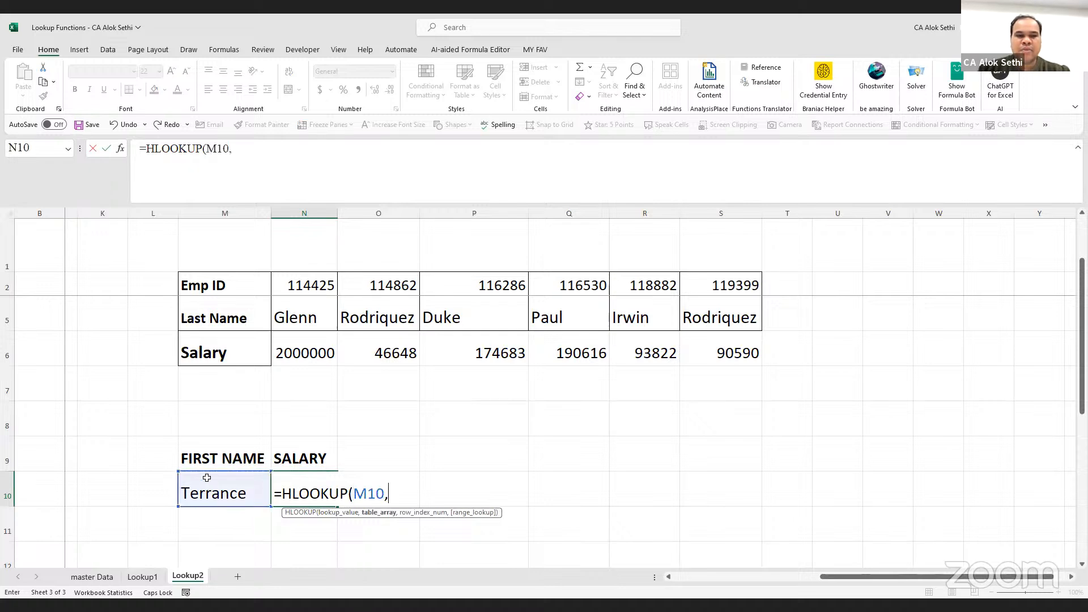
{"action": "scroll", "coordinate": [249, 334], "scroll_direction": "up", "scroll_amount": 1}
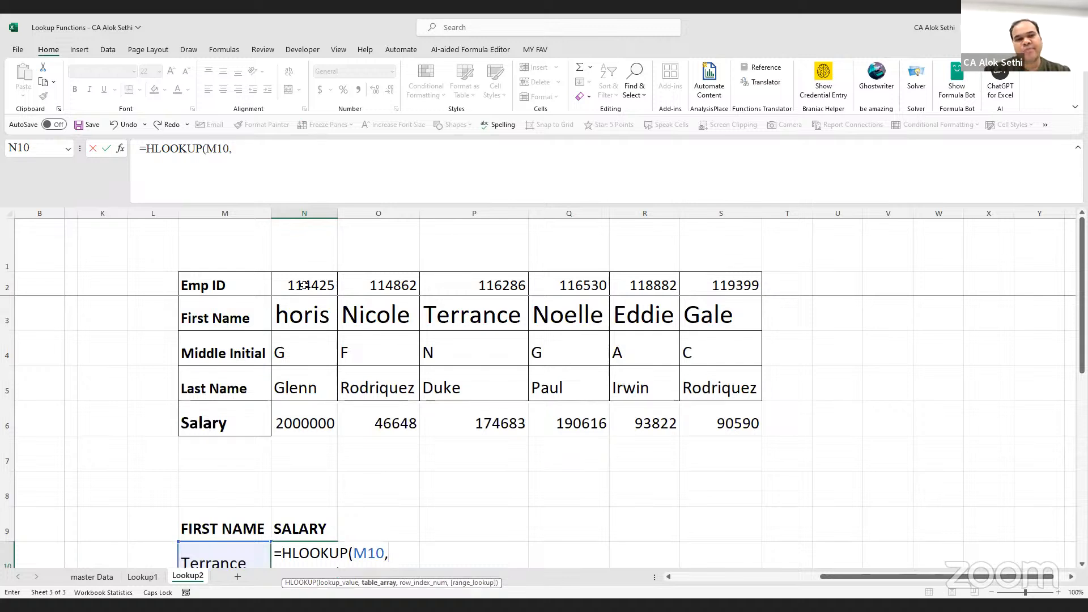
{"action": "left_click", "coordinate": [300, 319]}
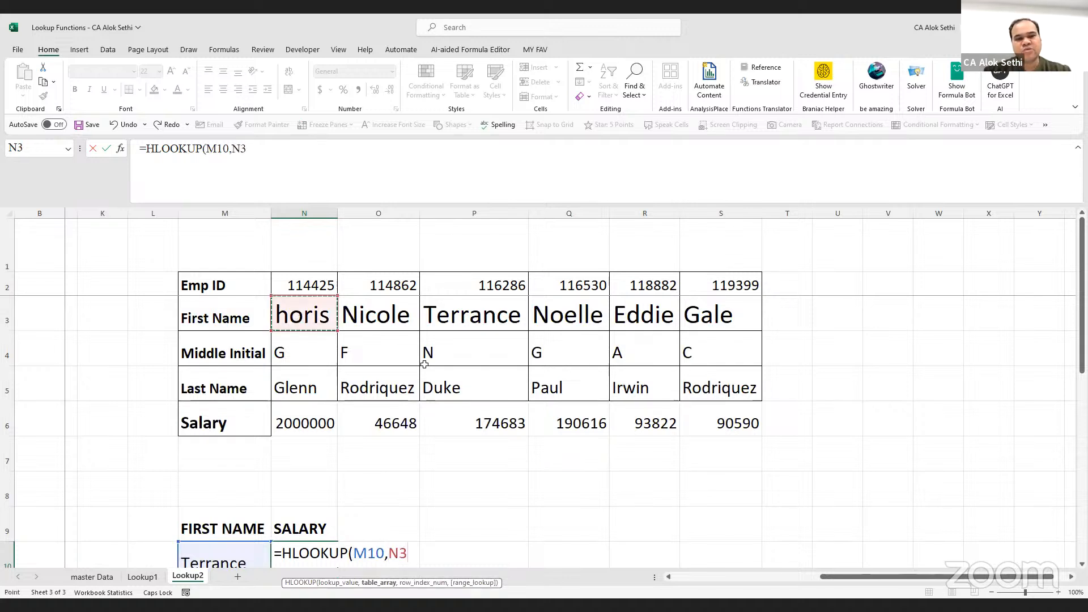
{"action": "left_click", "coordinate": [740, 424], "text": "shift"}
{"action": "type", "text": ","}
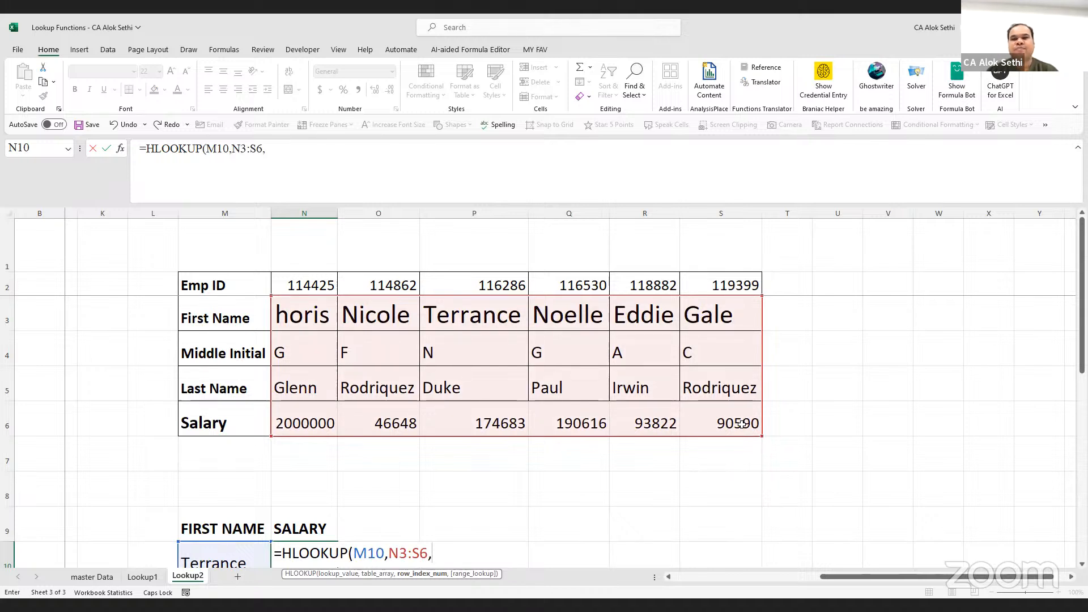
{"action": "type", "text": "4"}
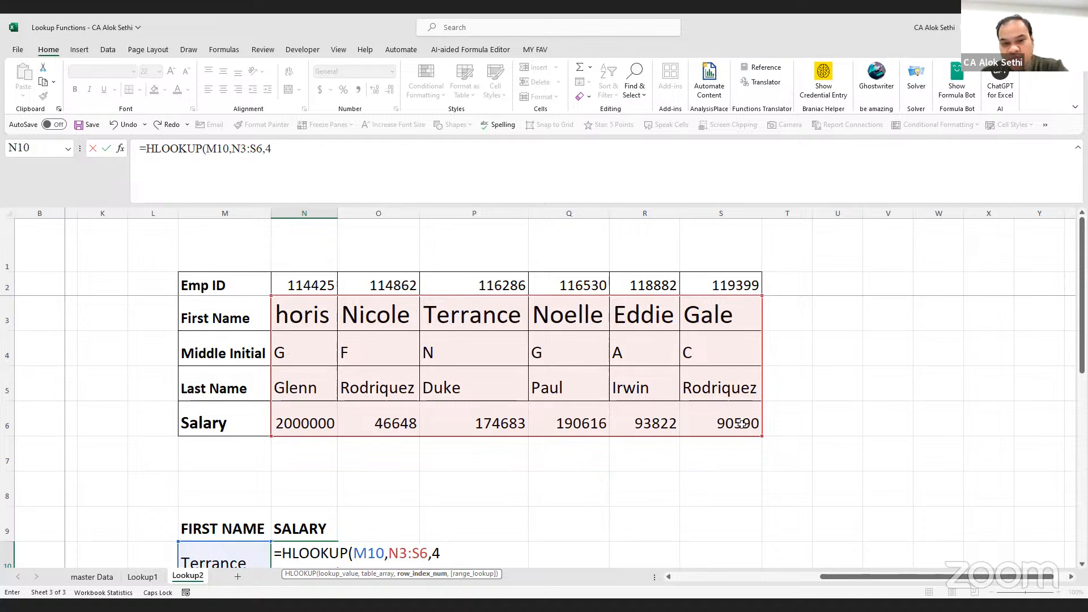
{"action": "type", "text": ",0"}
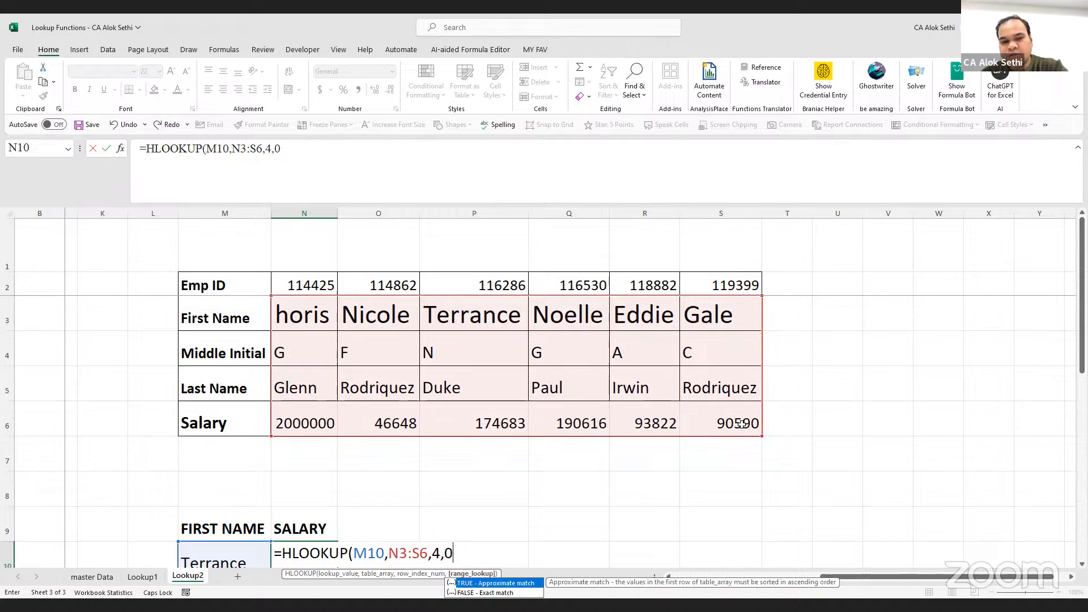
{"action": "key", "text": "Return"}
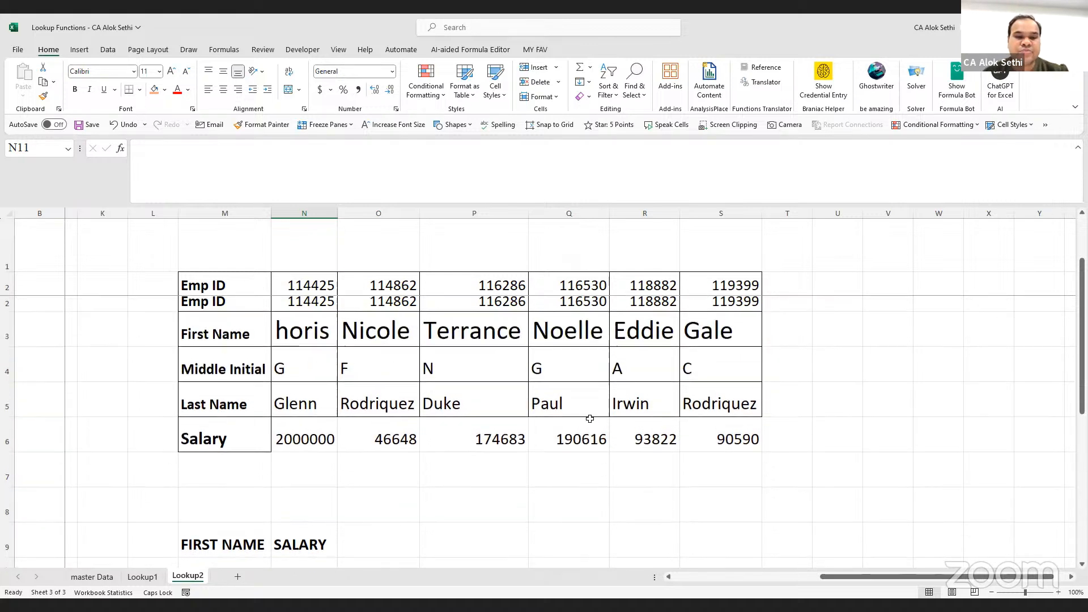
{"action": "left_click", "coordinate": [504, 407]}
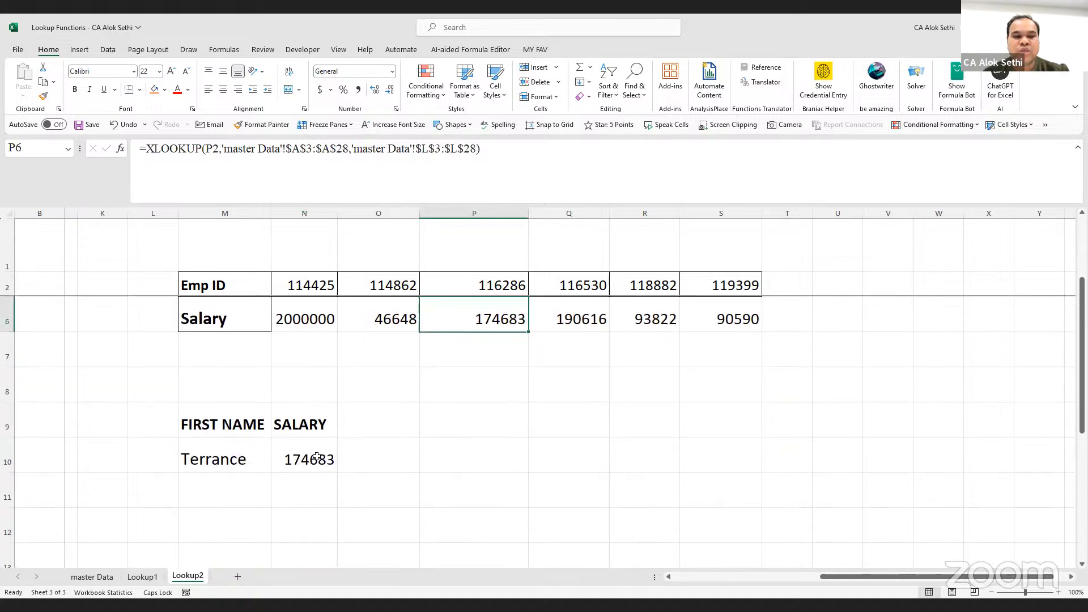
{"action": "left_click", "coordinate": [317, 457]}
{"action": "double_click", "coordinate": [318, 457]}
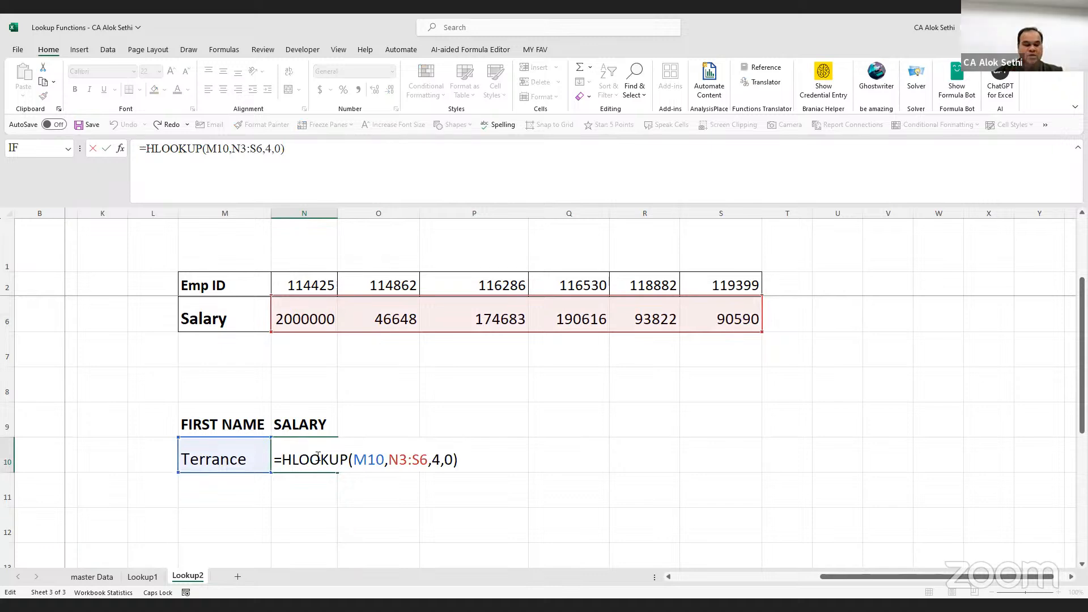
{"action": "key", "text": "Escape"}
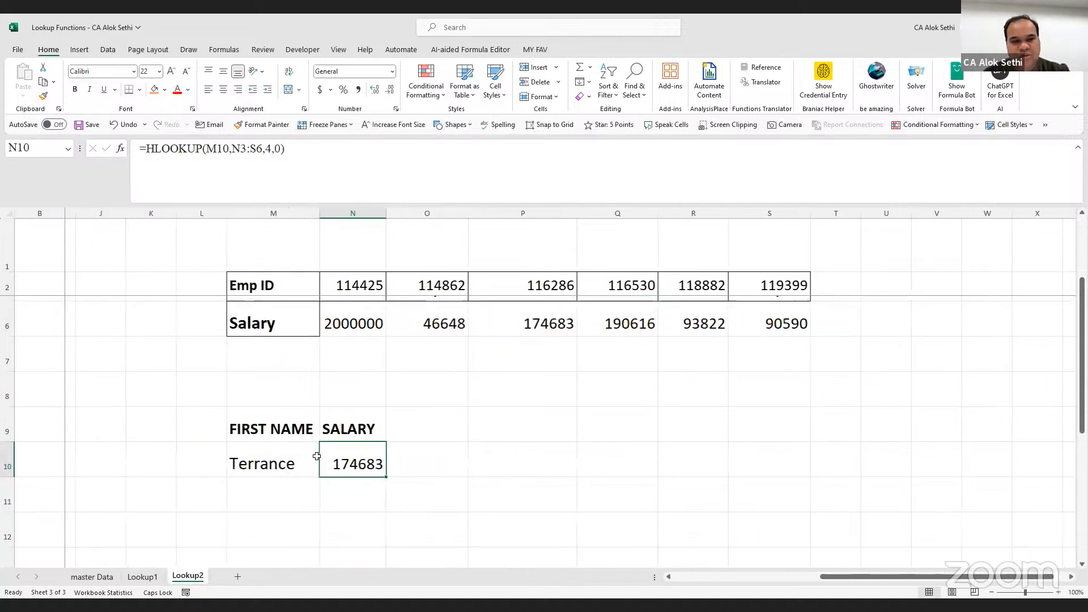
{"action": "scroll", "coordinate": [317, 457], "scroll_direction": "left", "scroll_amount": 8}
{"action": "scroll", "coordinate": [317, 456], "scroll_direction": "up", "scroll_amount": 1}
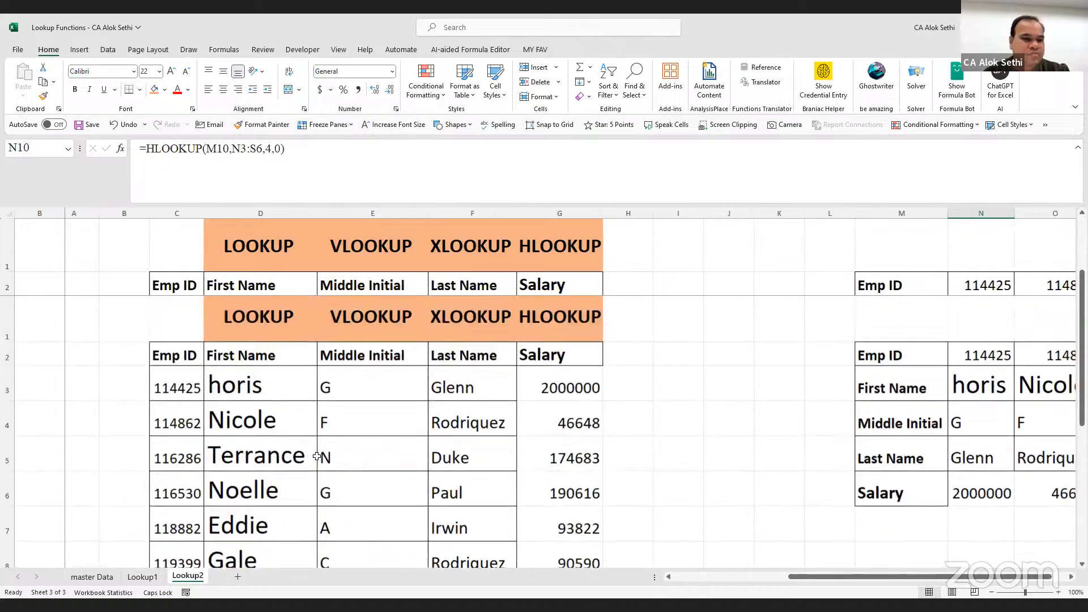
{"action": "scroll", "coordinate": [317, 456], "scroll_direction": "right", "scroll_amount": 1}
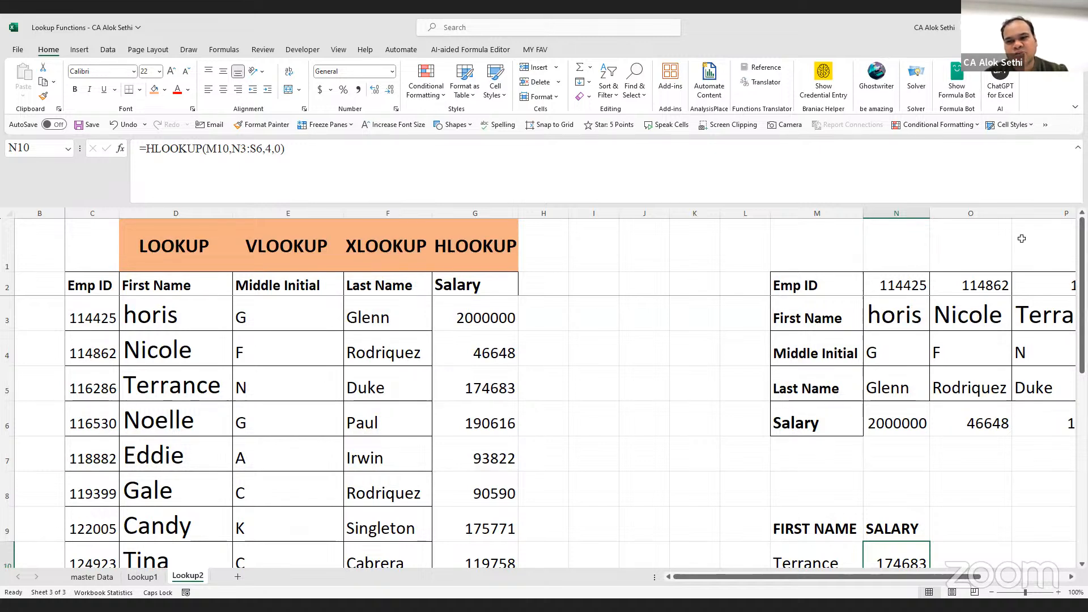
{"action": "key", "text": "alt+Tab"}
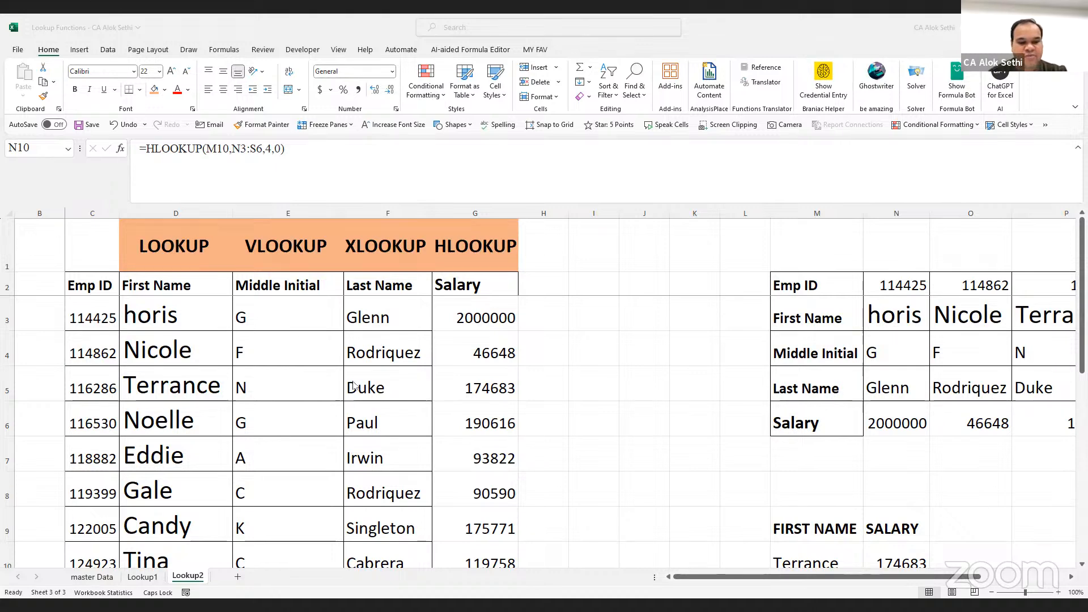
{"action": "left_click", "coordinate": [384, 441]}
{"action": "scroll", "coordinate": [382, 441], "scroll_direction": "up", "scroll_amount": 1}
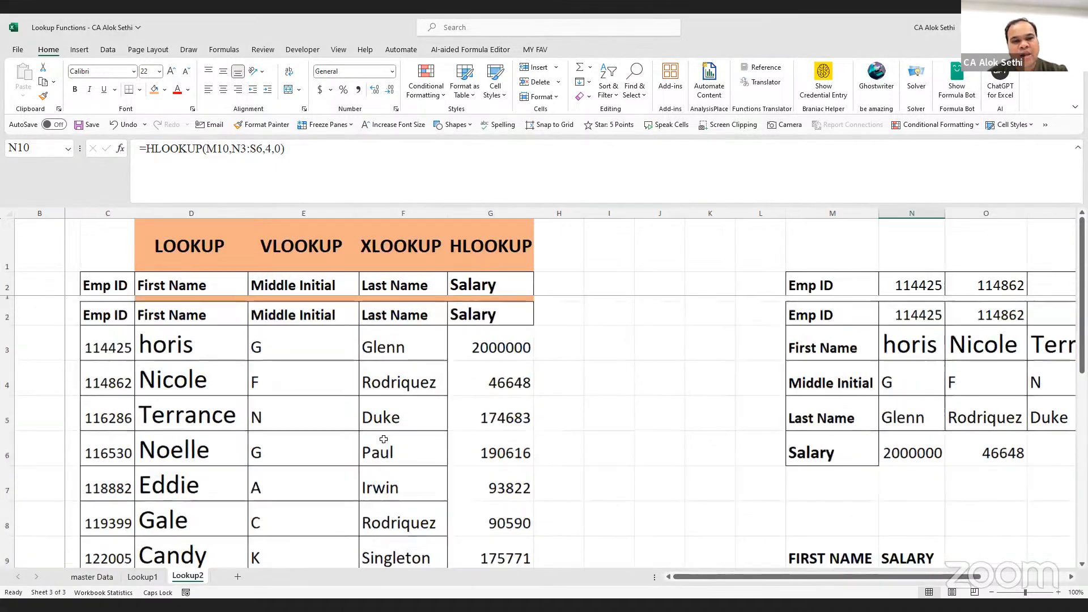
{"action": "scroll", "coordinate": [374, 430], "scroll_direction": "down", "scroll_amount": 1, "text": "ctrl"}
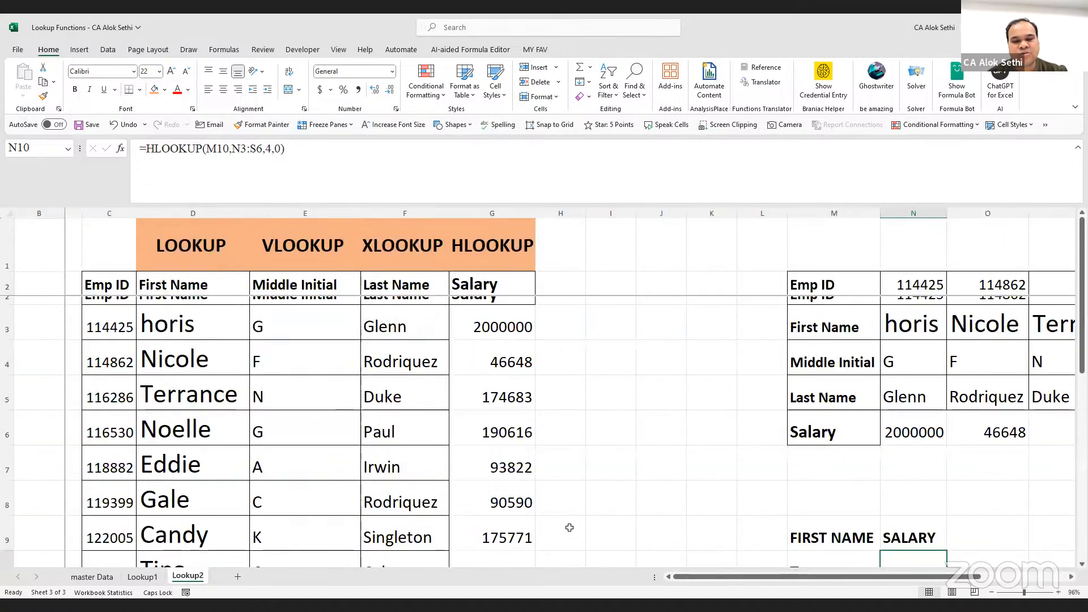